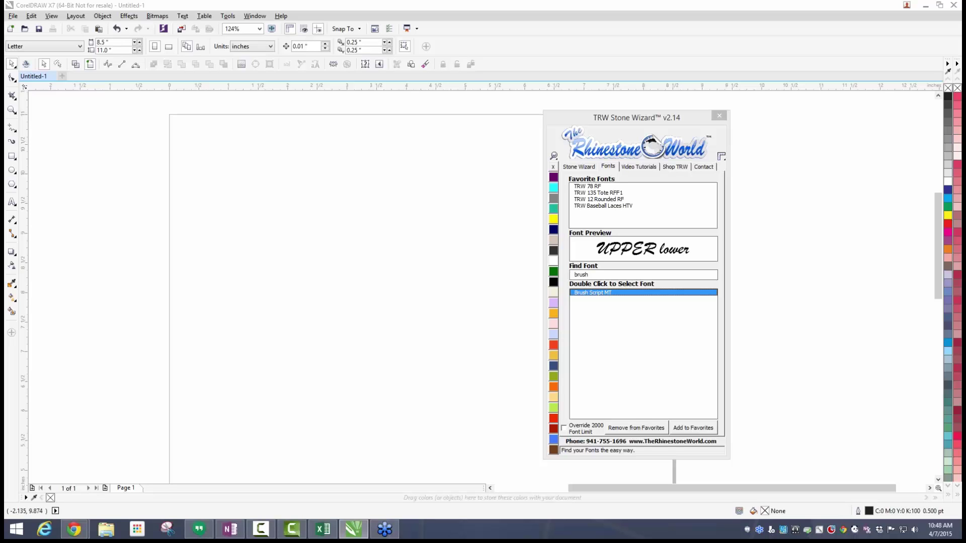
Move the TRW Stone Wizard window off the page into the empty workspace beside it.
drag(632, 119, 781, 123)
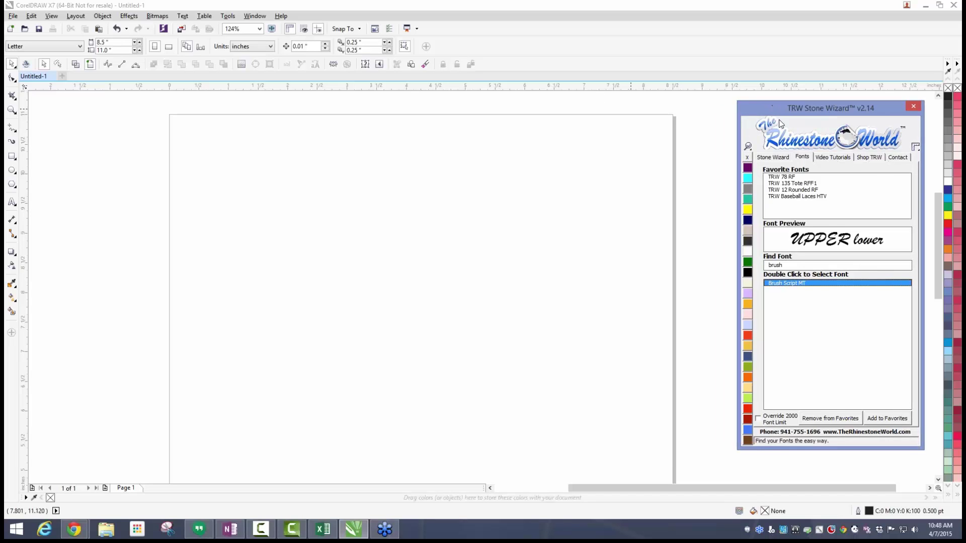
click(213, 120)
scroll(213, 119, down, 3)
scroll(219, 121, up, 3)
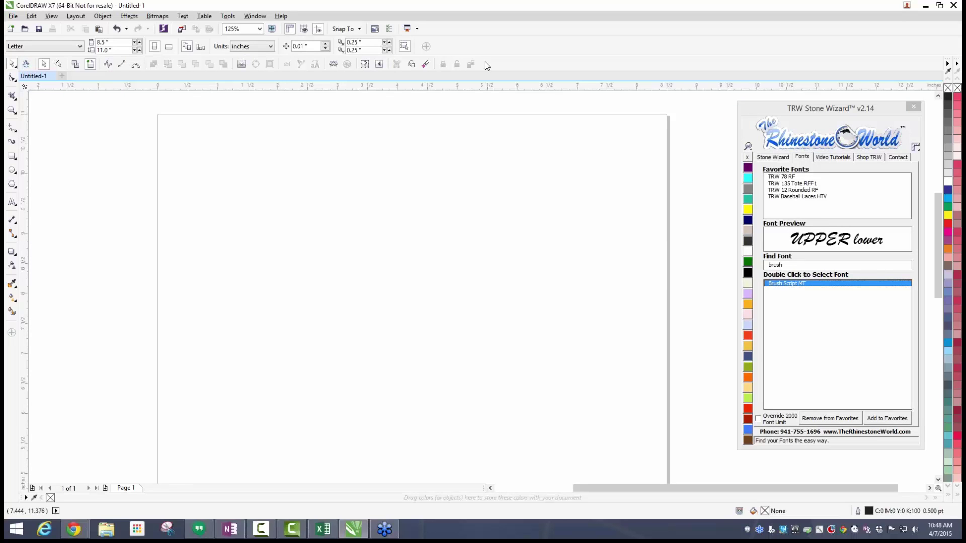
drag(780, 108, 756, 90)
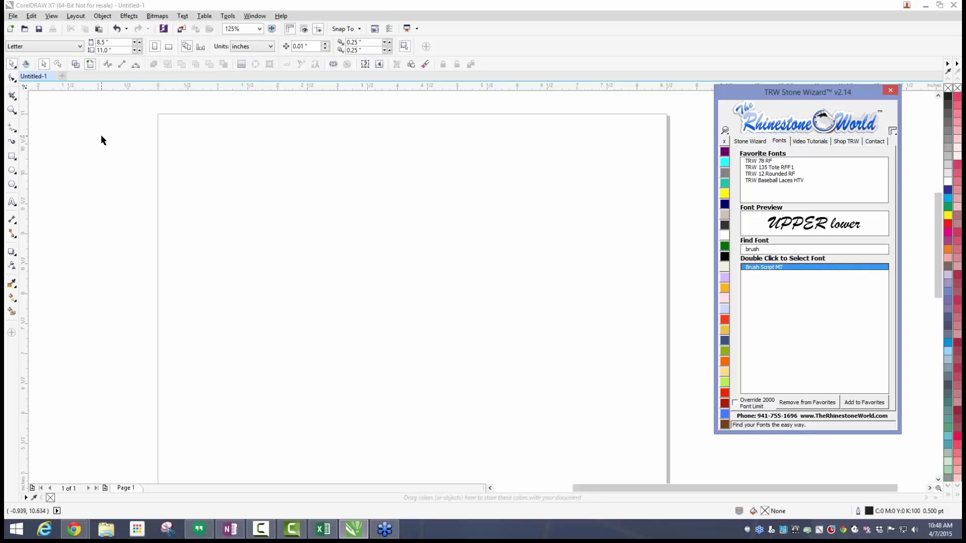
click(102, 15)
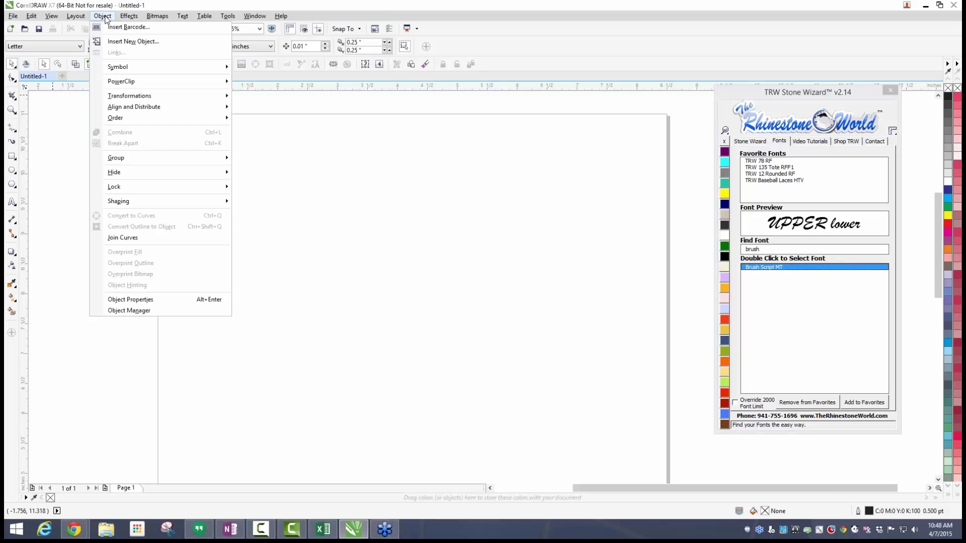
click(537, 227)
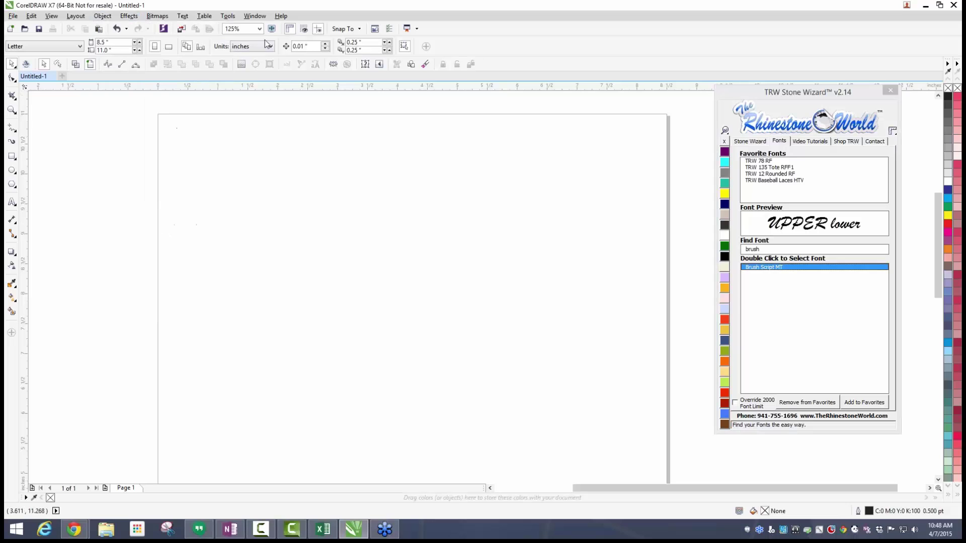
click(128, 16)
click(388, 180)
click(59, 47)
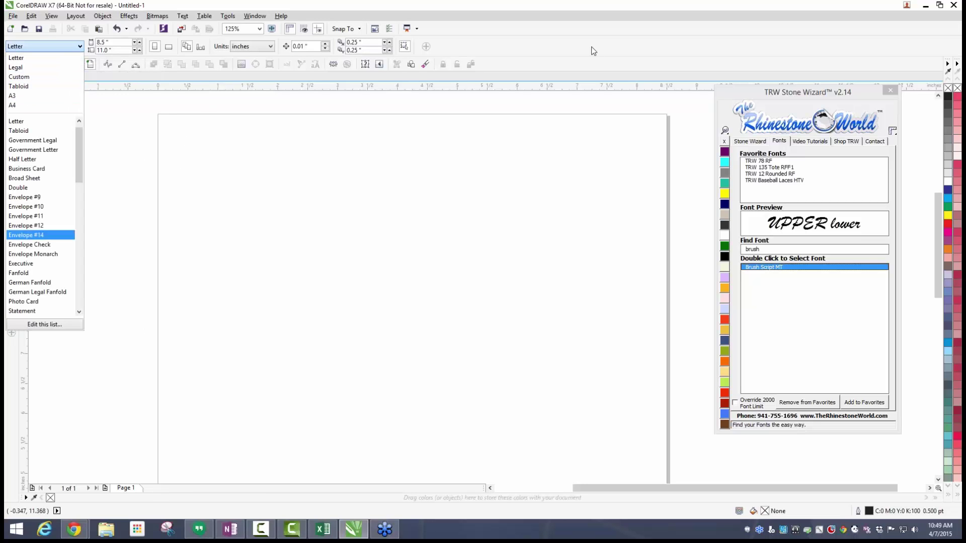
click(219, 176)
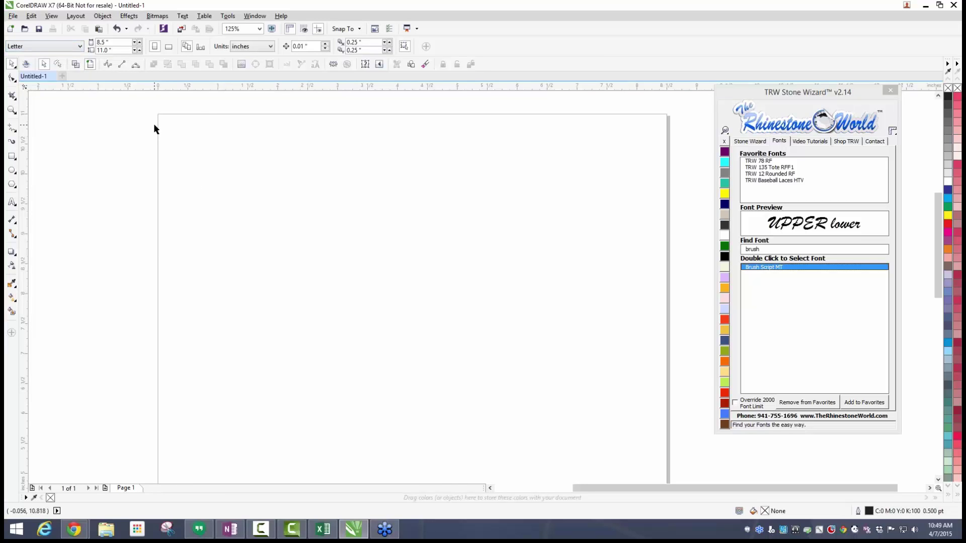
scroll(230, 147, down, 2)
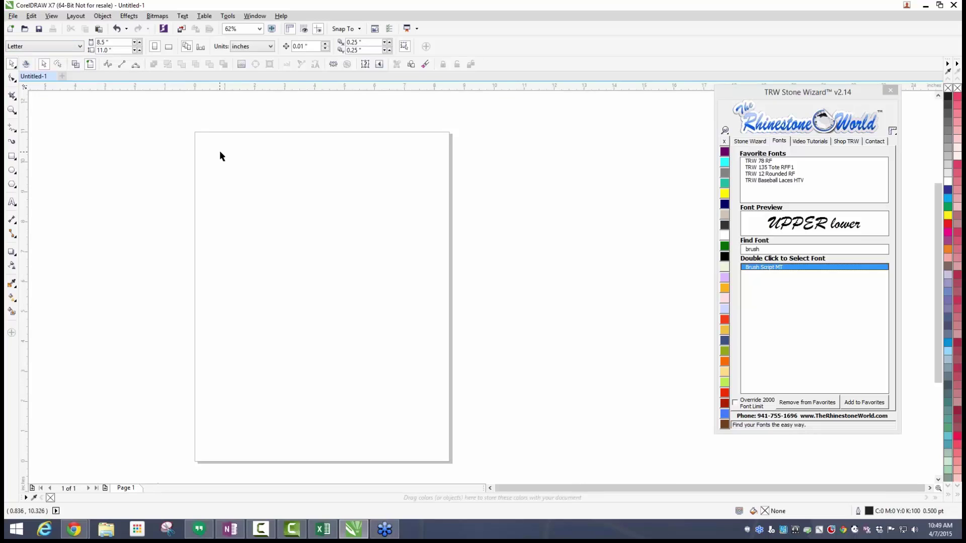
scroll(220, 150, up, 2)
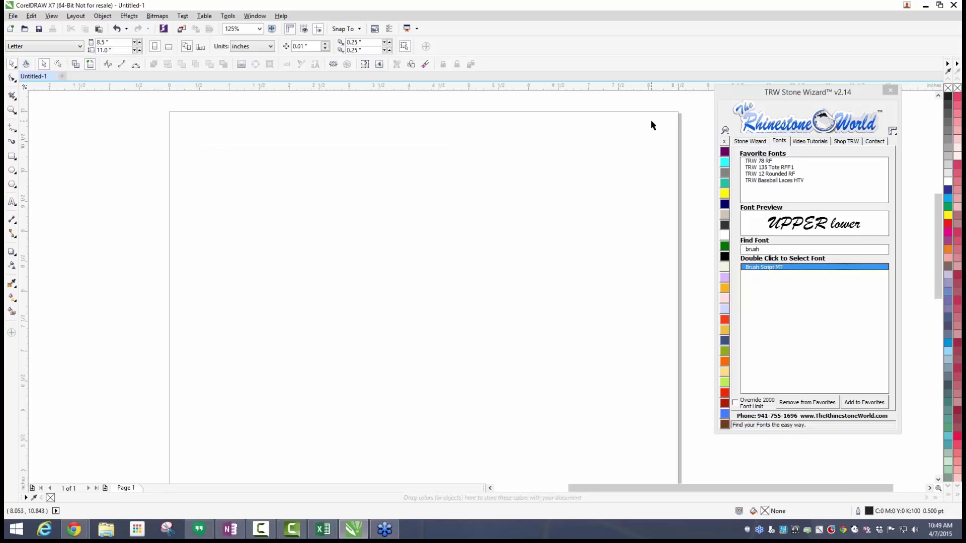
click(417, 28)
click(421, 9)
Set the page width to 50 inches and keep the document units in inches.
double_click(109, 40)
text(50)
key(Return)
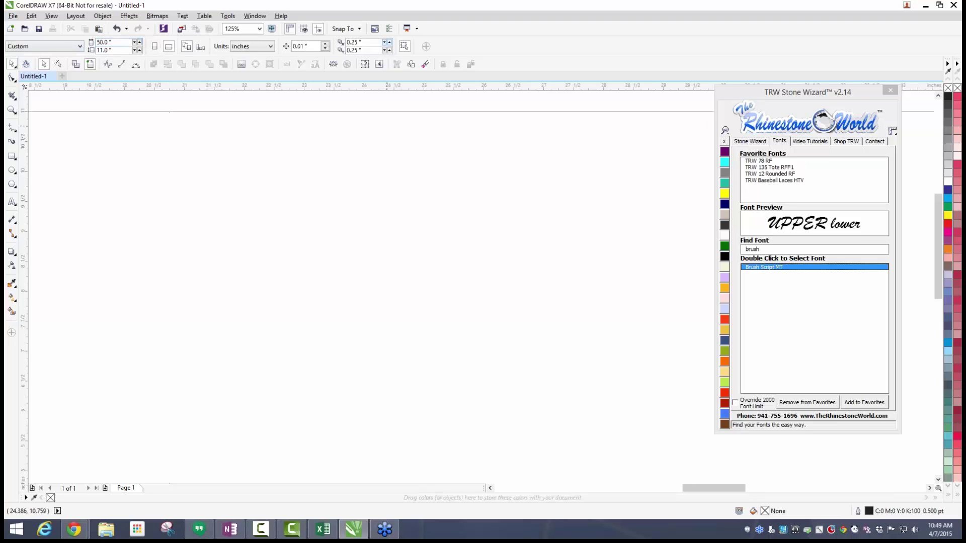
scroll(225, 171, down, 5)
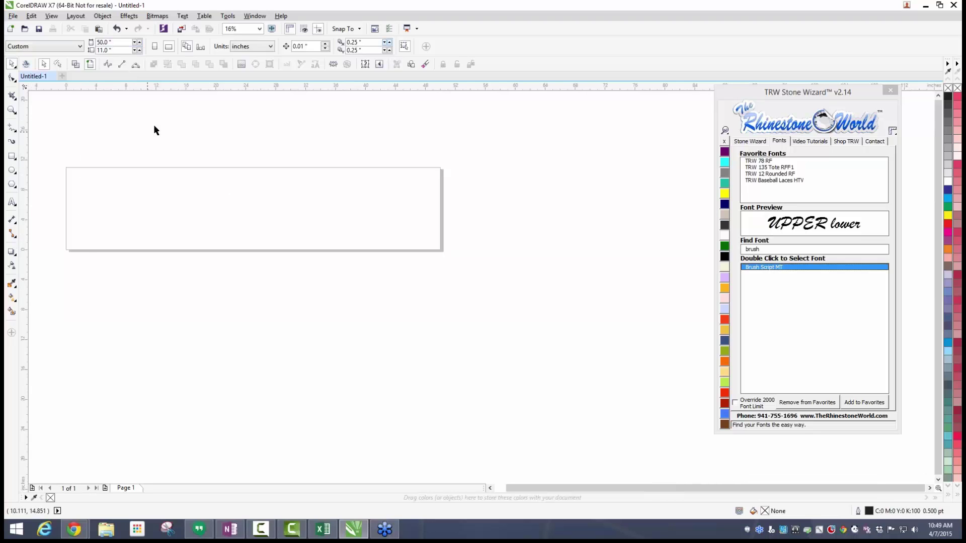
click(245, 46)
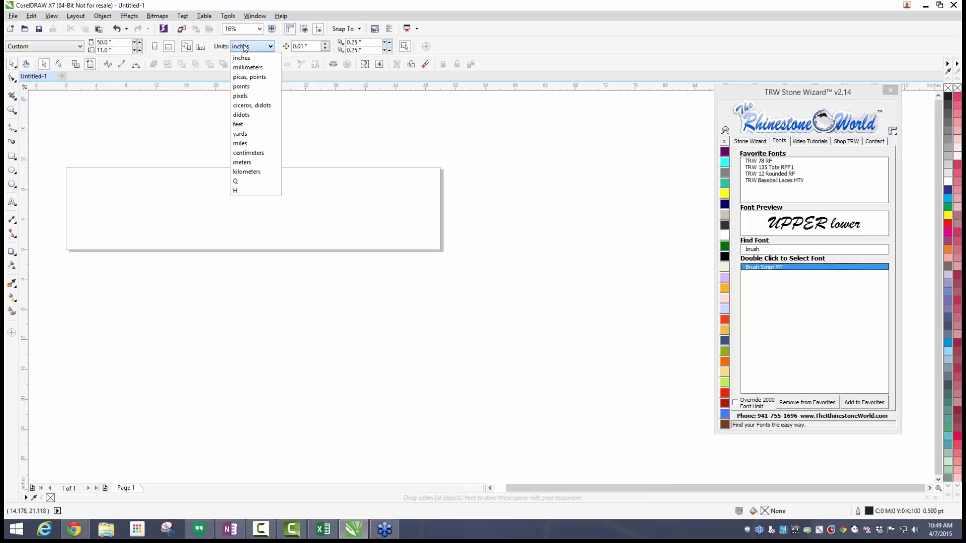
click(272, 46)
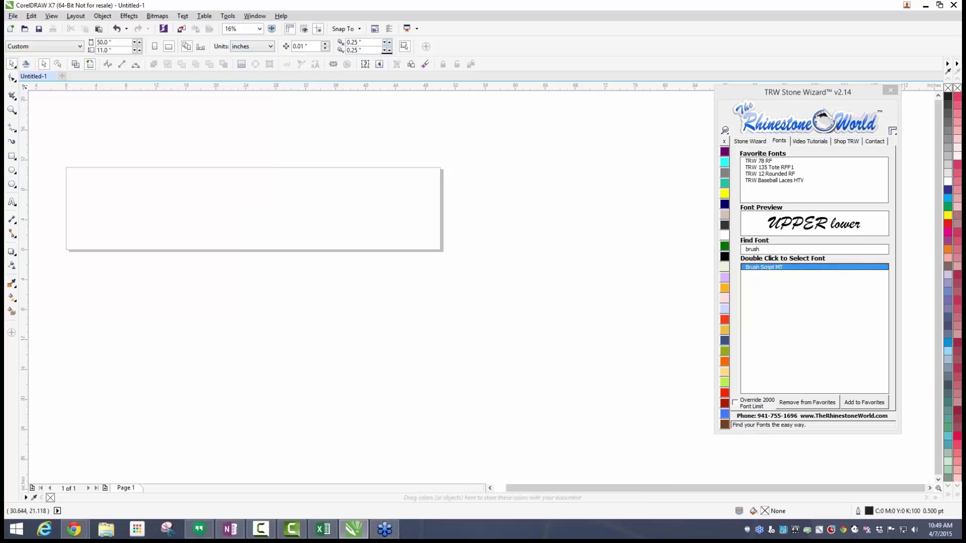
Set the page size back to the Letter preset.
click(78, 47)
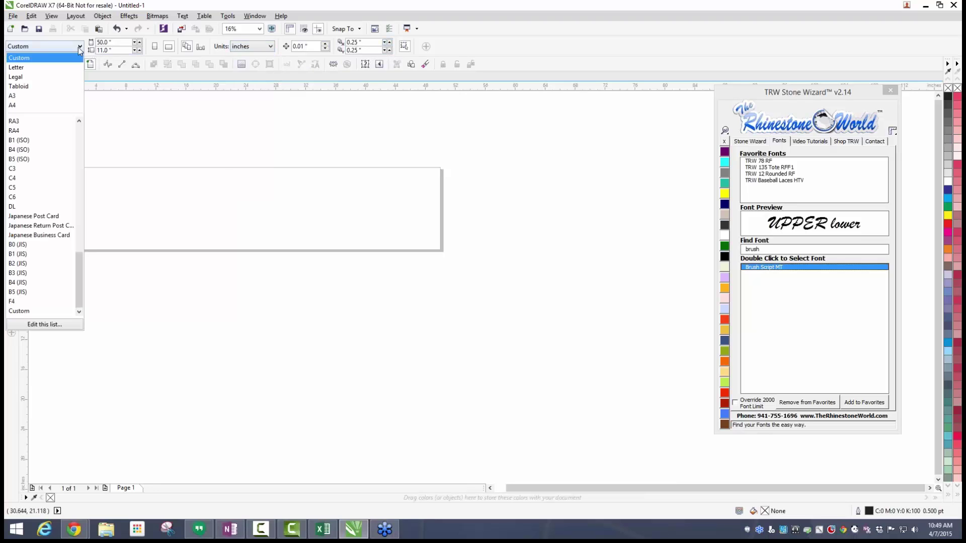
click(52, 67)
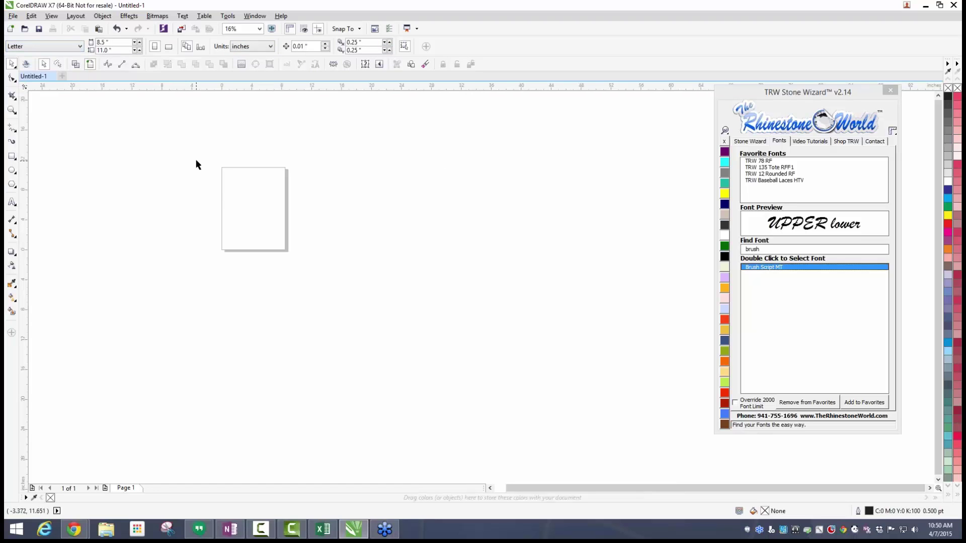
scroll(215, 183, up, 2)
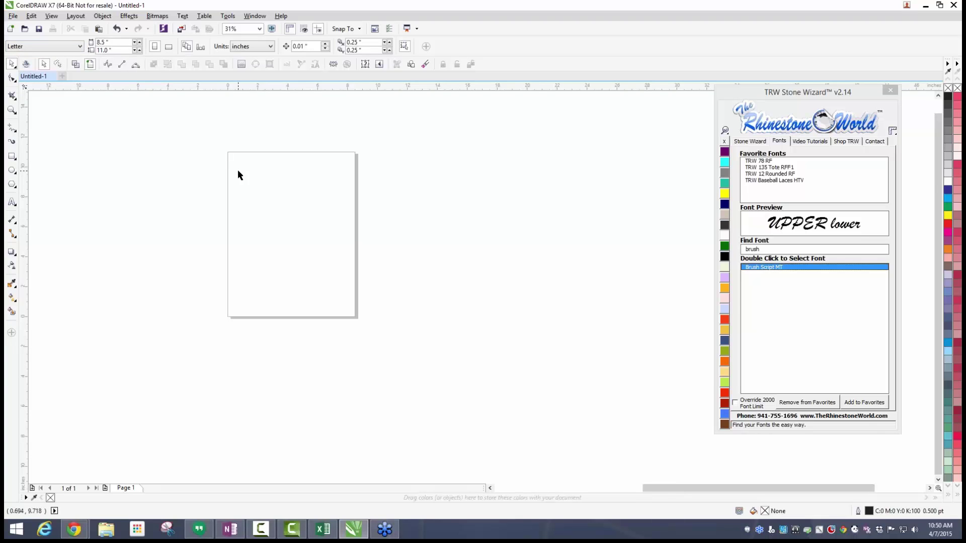
scroll(238, 170, up, 2)
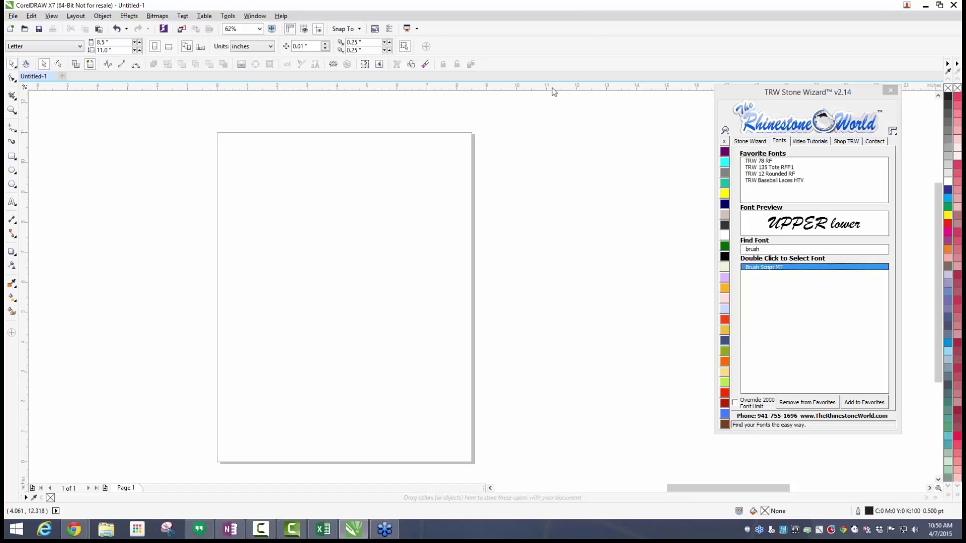
Add two horizontal guidelines across the page, at about 7.7 and 9.7 inches vertically.
drag(553, 91, 539, 231)
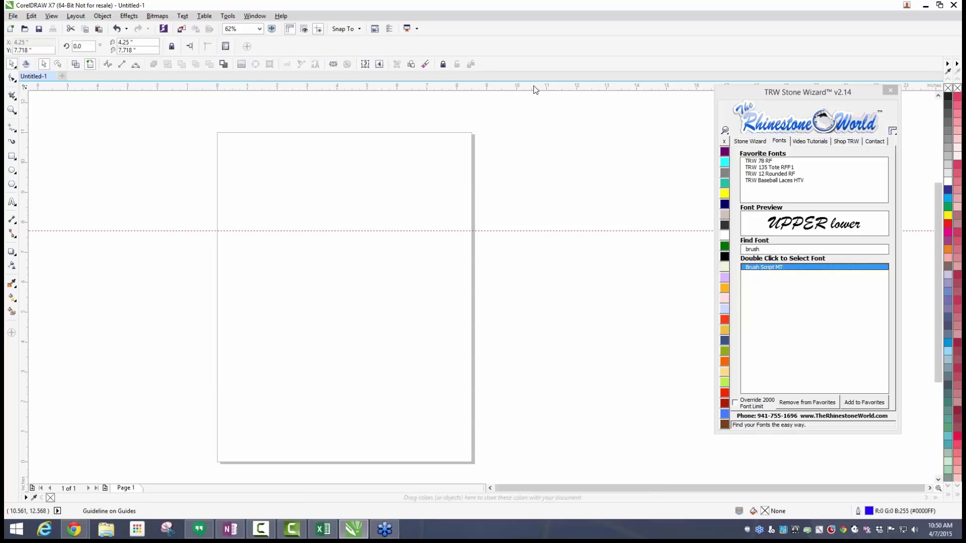
drag(535, 89, 533, 172)
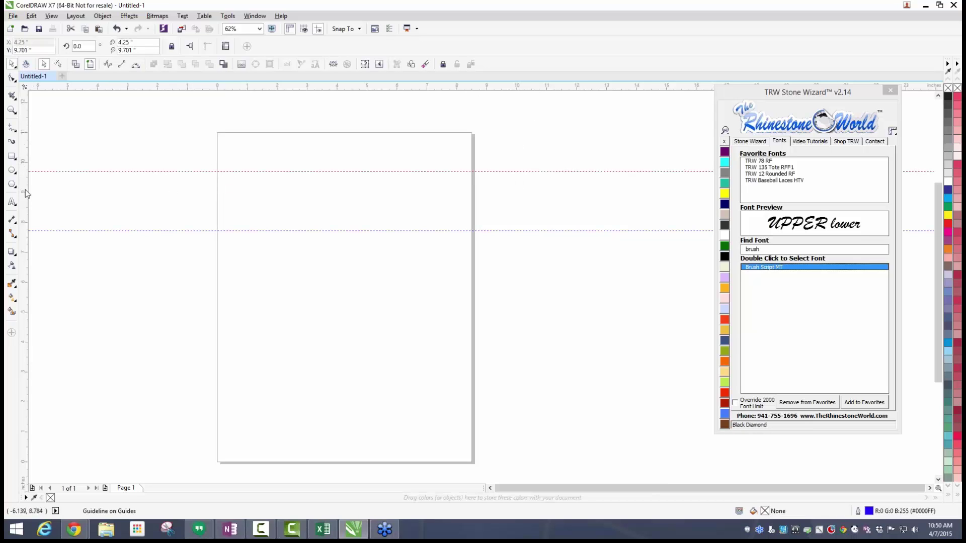
Draw an ellipse about 2.9 by 3.6 inches beside the page and move it onto the page over the guidelines.
click(12, 170)
drag(109, 251, 196, 358)
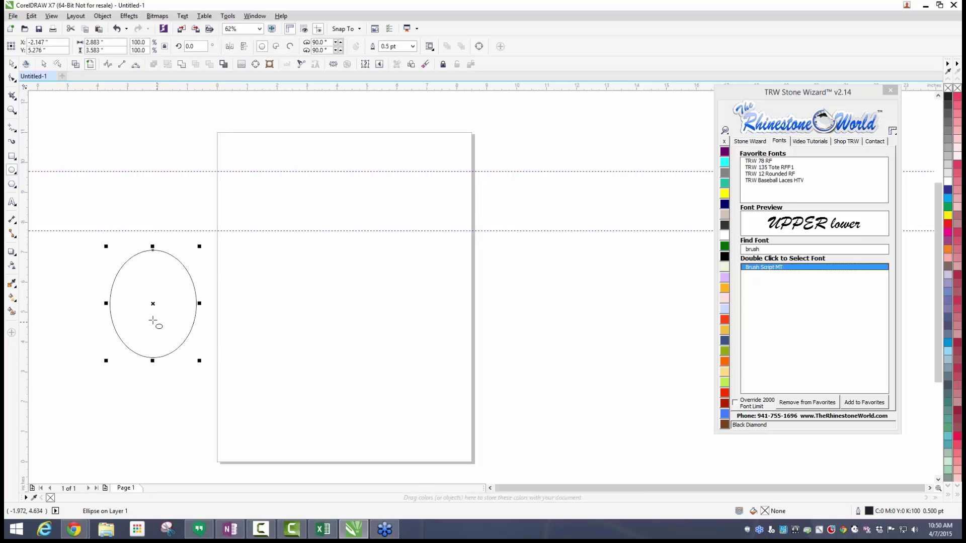
mouse_move(158, 302)
mouse_down()
mouse_move(198, 249)
mouse_move(294, 176)
mouse_up()
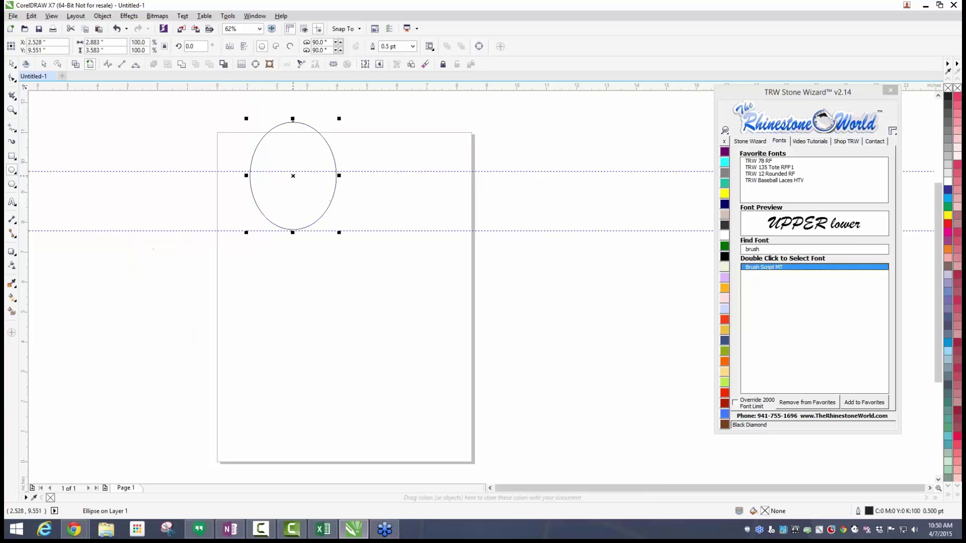
Turn on snapping to guidelines and snap the ellipse's bottom edge to the lower guideline.
click(359, 30)
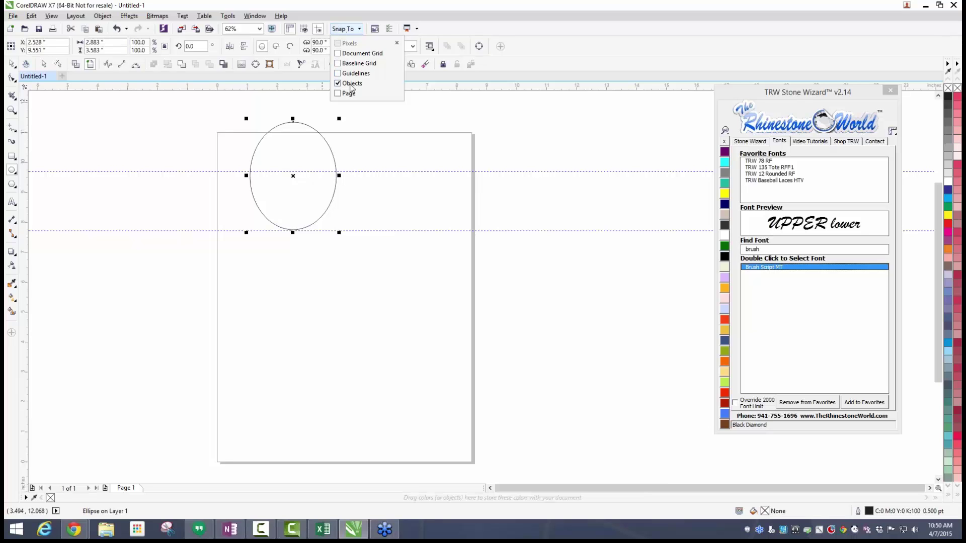
click(377, 134)
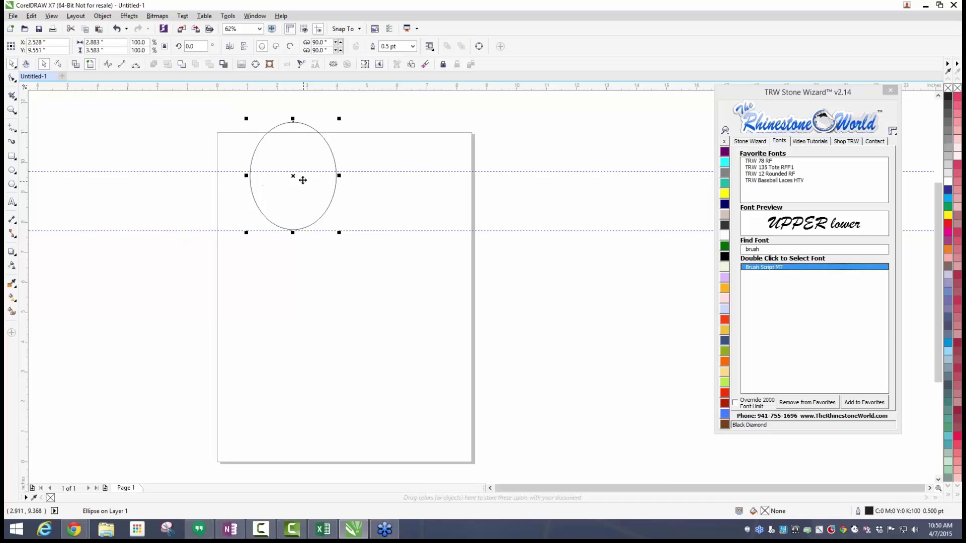
drag(293, 176, 313, 178)
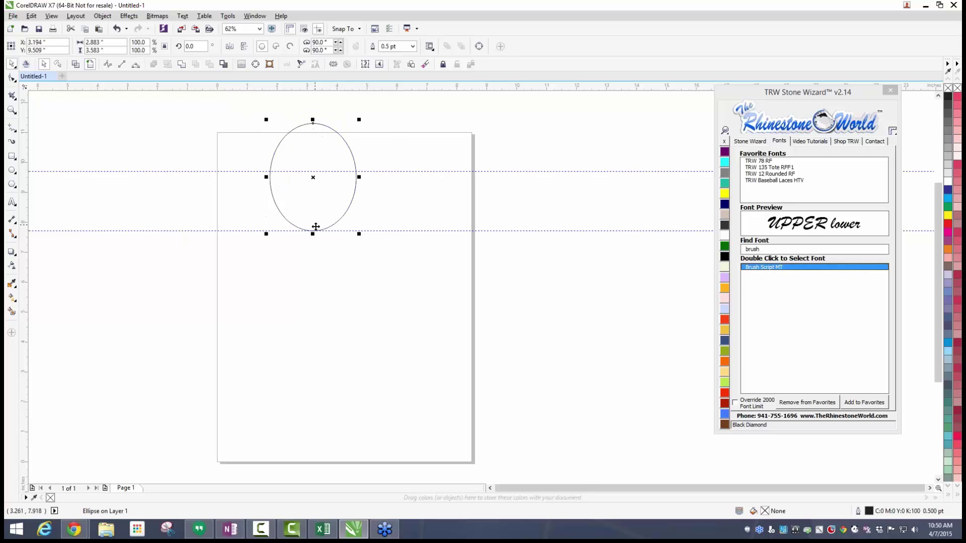
Slide the ellipse sideways along the lower guideline, keeping its bottom edge snapped, and deselect it.
scroll(316, 217, up, 2)
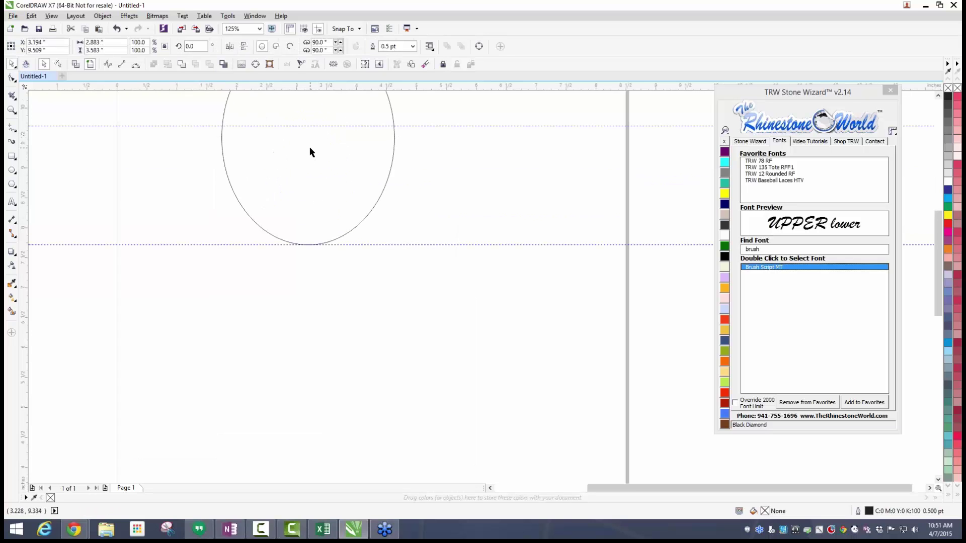
drag(310, 151, 350, 149)
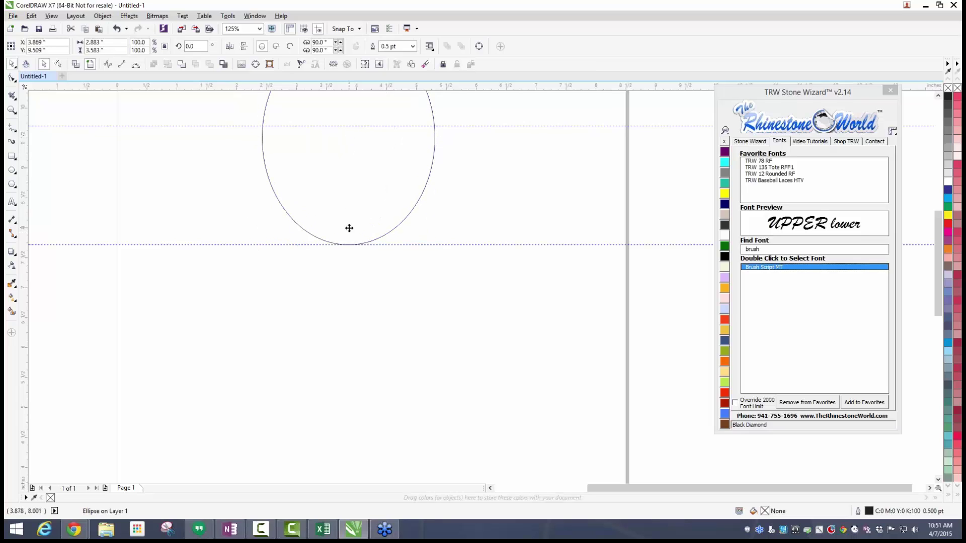
drag(349, 228, 356, 222)
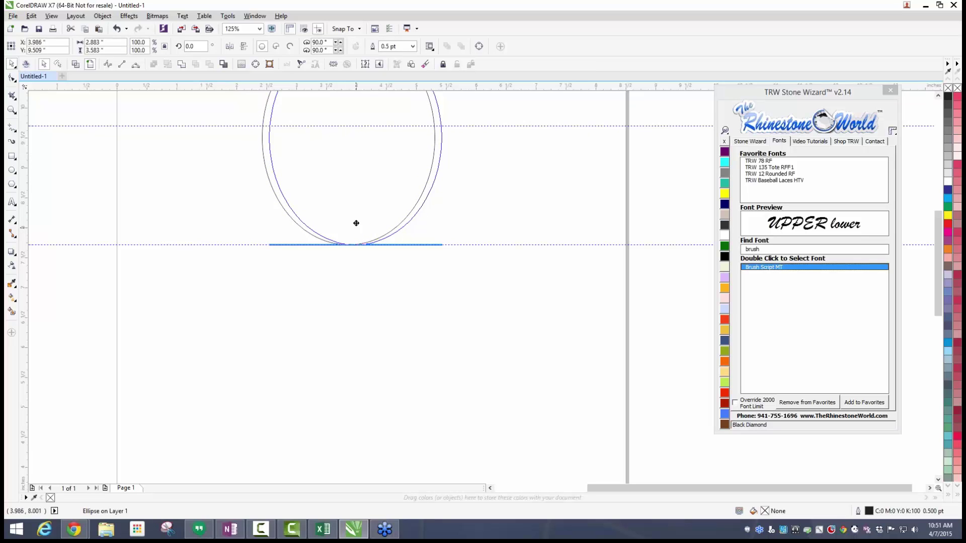
drag(356, 223, 287, 222)
click(315, 322)
scroll(317, 290, down, 2)
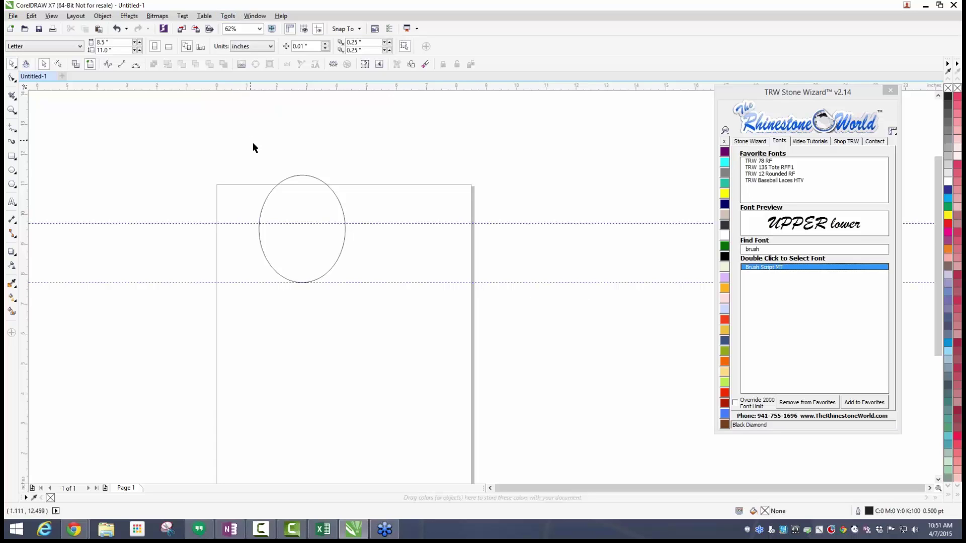
Delete the ellipse resting on the lower guideline.
click(299, 176)
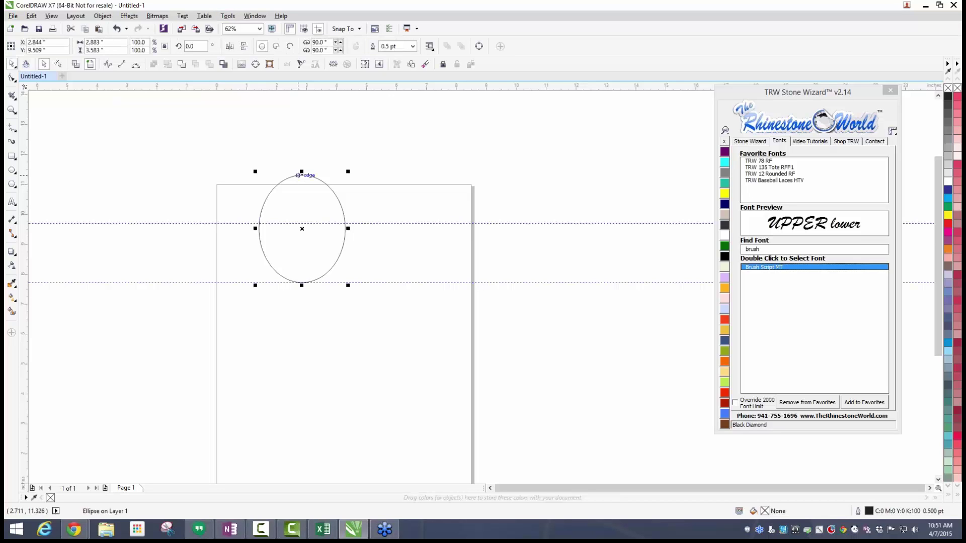
key(Delete)
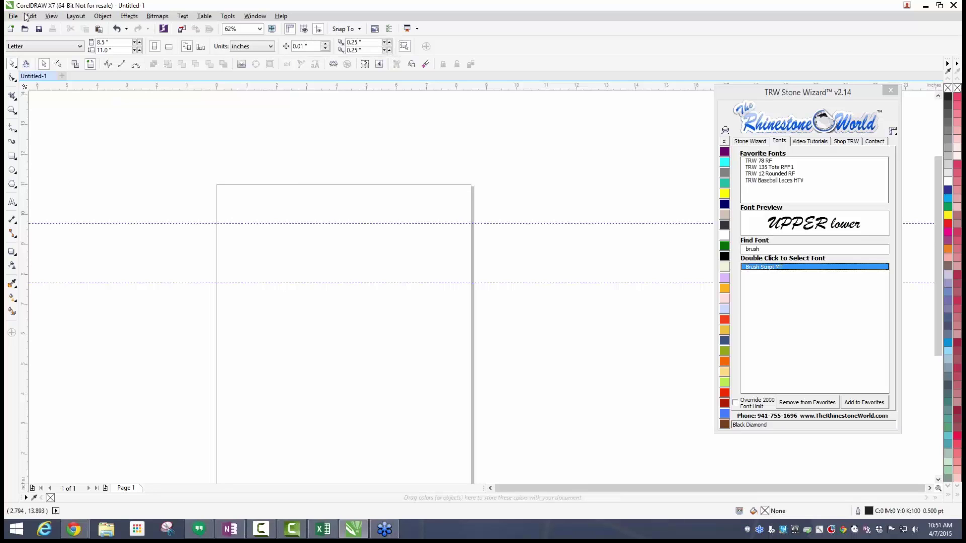
click(361, 30)
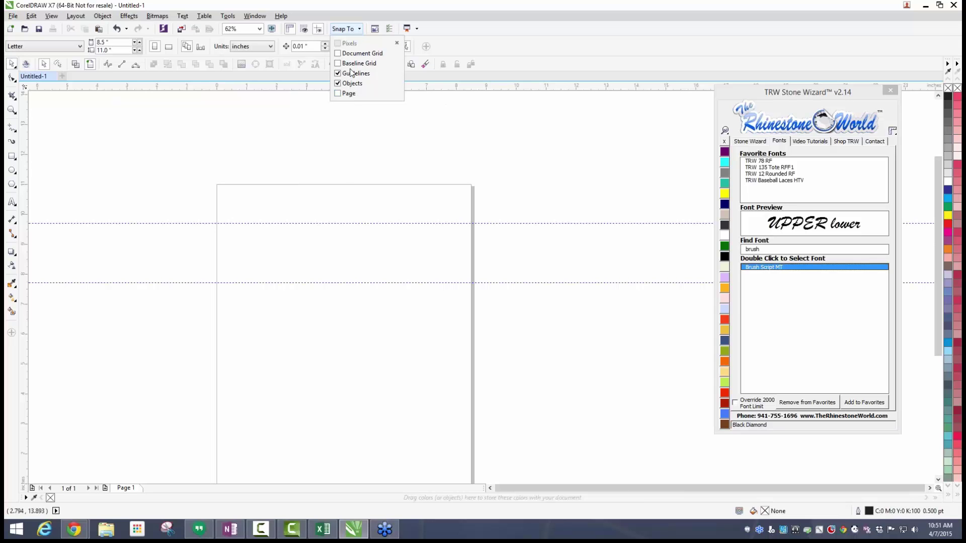
click(354, 32)
click(354, 32)
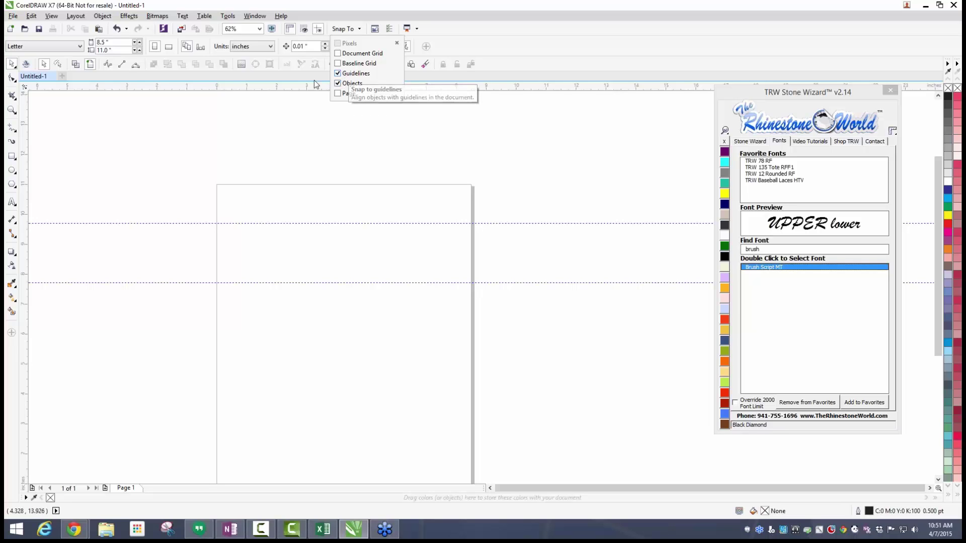
click(332, 158)
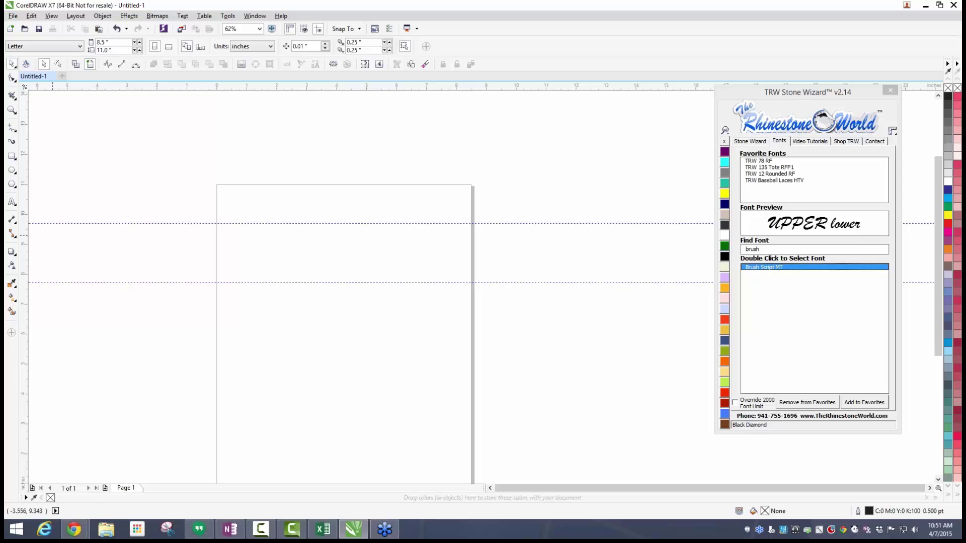
Raise the upper guideline to about 11.4 inches and draw a near-circle about 3.7 inches across, scaled to span both guidelines.
drag(246, 222, 151, 172)
key(F7)
mouse_move(150, 245)
mouse_down()
mouse_move(229, 293)
mouse_move(225, 170)
mouse_up()
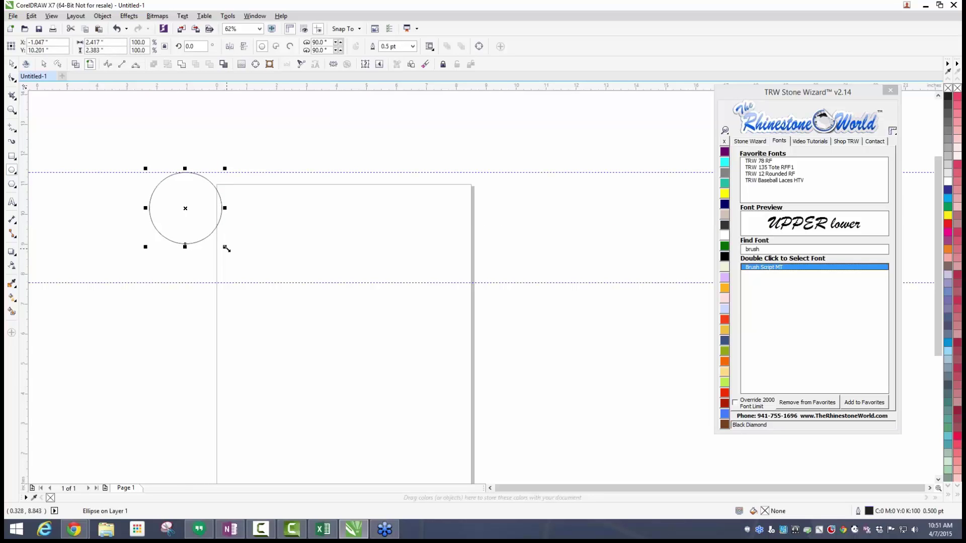
drag(225, 247, 268, 286)
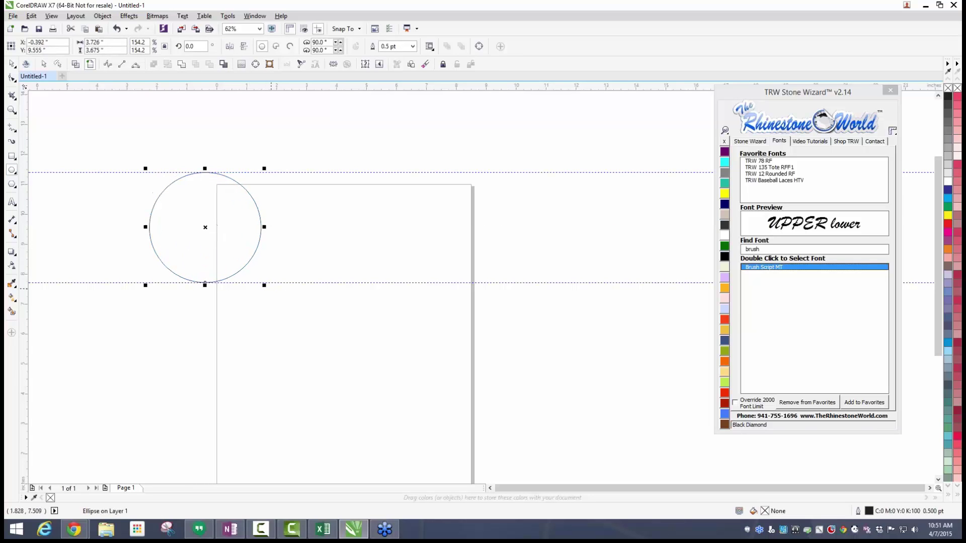
Slide the circle sideways to about X 0.29 inches, keeping it snapped between the two guidelines.
key(space)
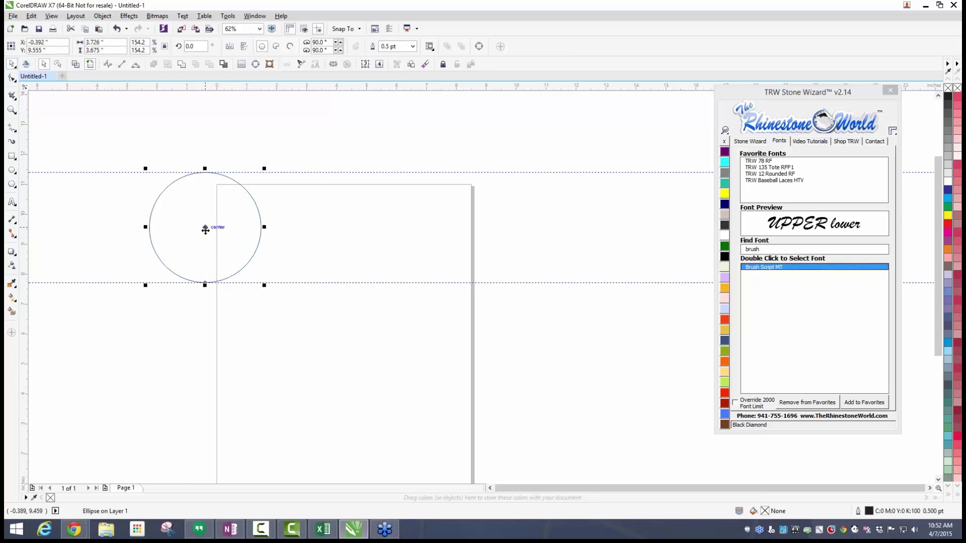
mouse_move(205, 227)
mouse_down()
mouse_move(207, 242)
mouse_move(211, 227)
mouse_up()
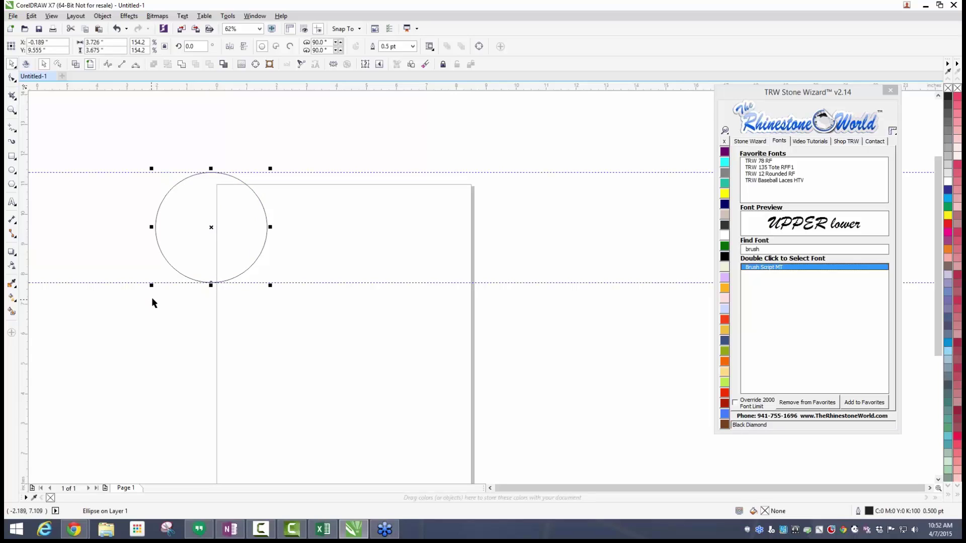
drag(214, 227, 235, 256)
Delete the circle and both horizontal guidelines.
click(281, 313)
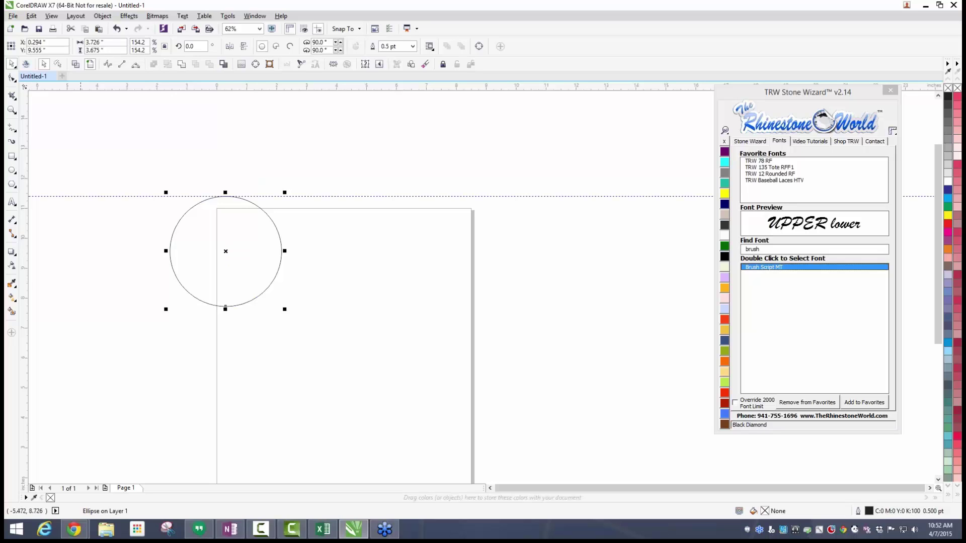
key(Delete)
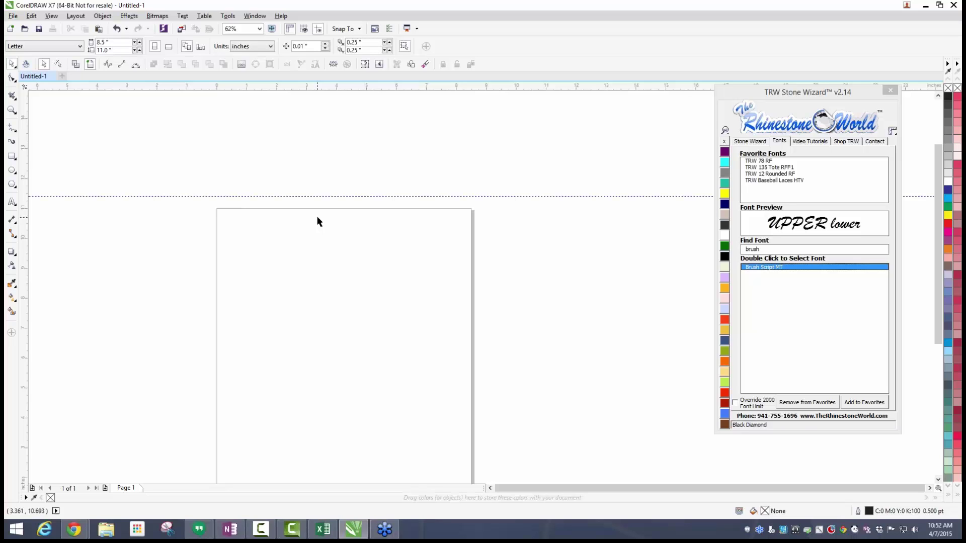
click(305, 196)
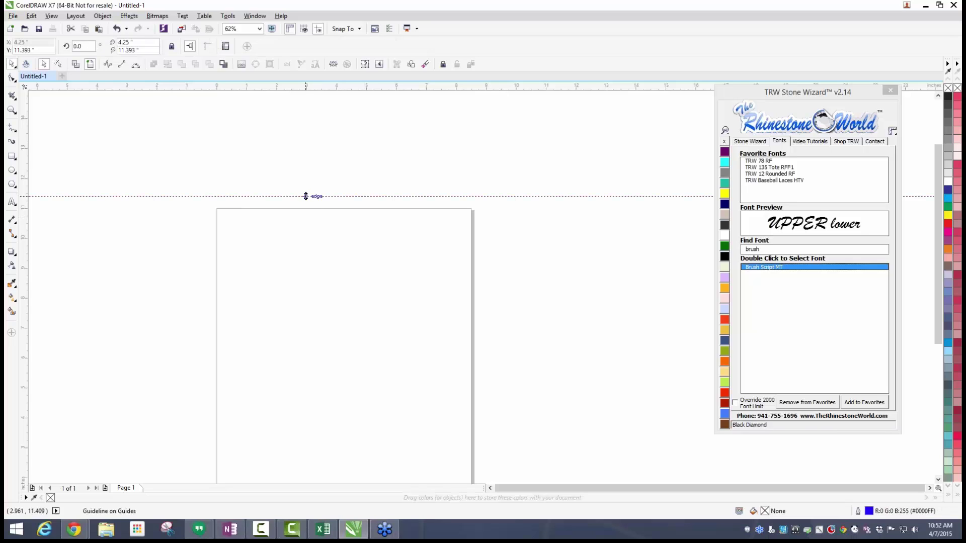
key(Delete)
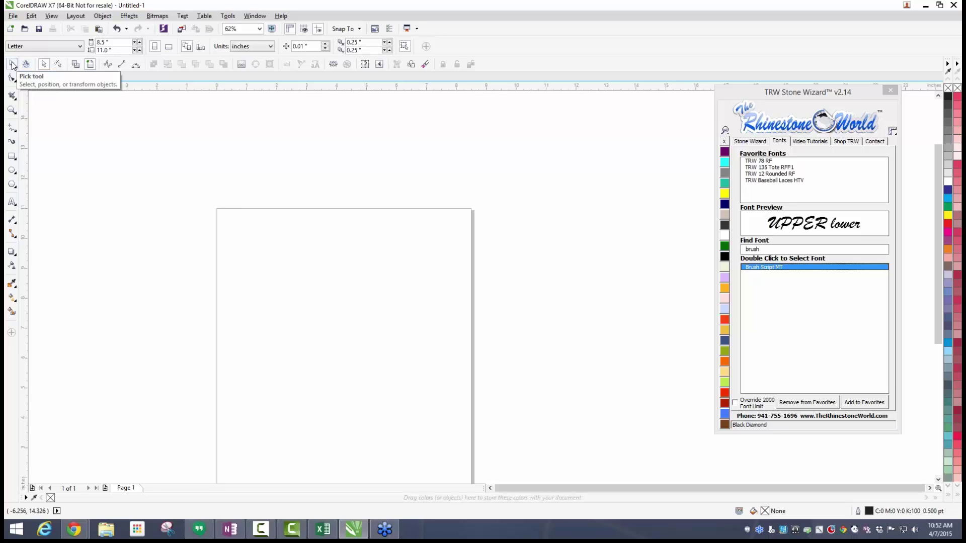
Draw a rectangle about 3.23 by 2.73 inches near the page's upper-left corner and fill it with yellow.
click(11, 156)
drag(255, 227, 353, 308)
click(10, 66)
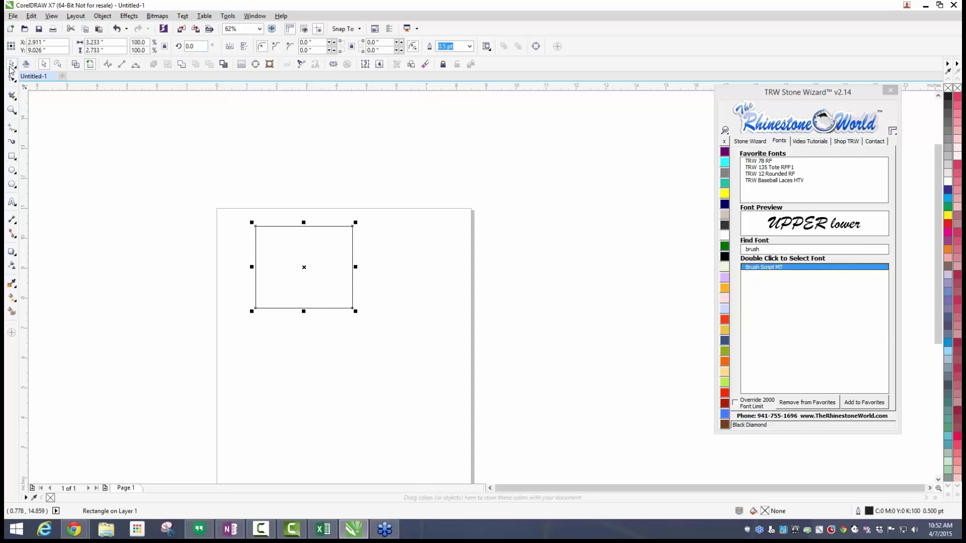
click(724, 193)
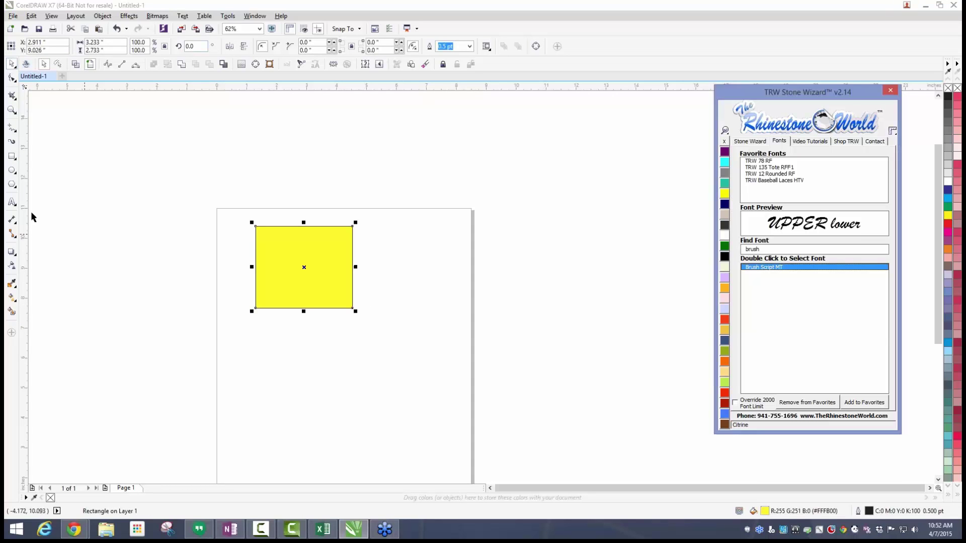
Draw a near-circle about 3.8 inches across over the page's right edge, fill it with Aquamarine and deselect it.
click(11, 170)
mouse_move(410, 272)
mouse_down()
mouse_move(518, 384)
mouse_move(541, 390)
mouse_move(529, 393)
mouse_up()
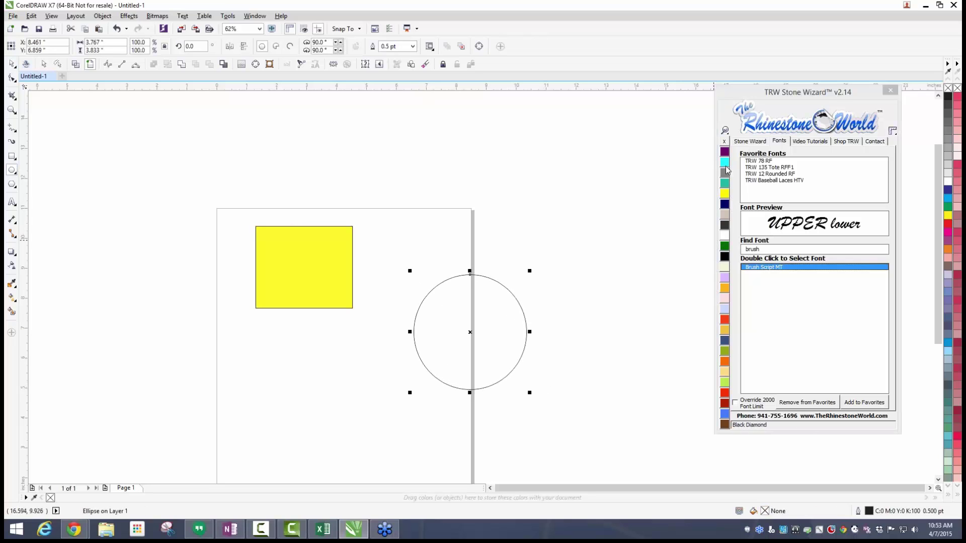
click(724, 162)
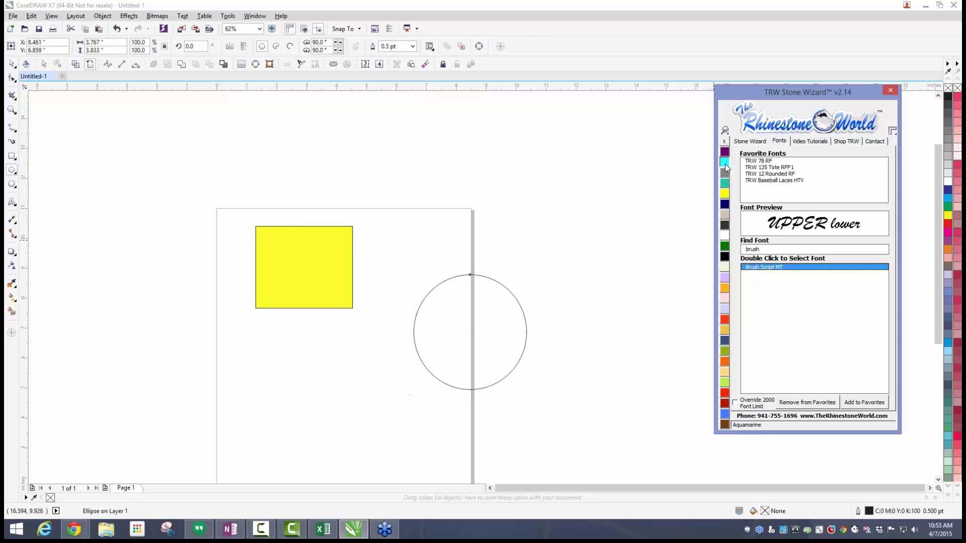
click(195, 238)
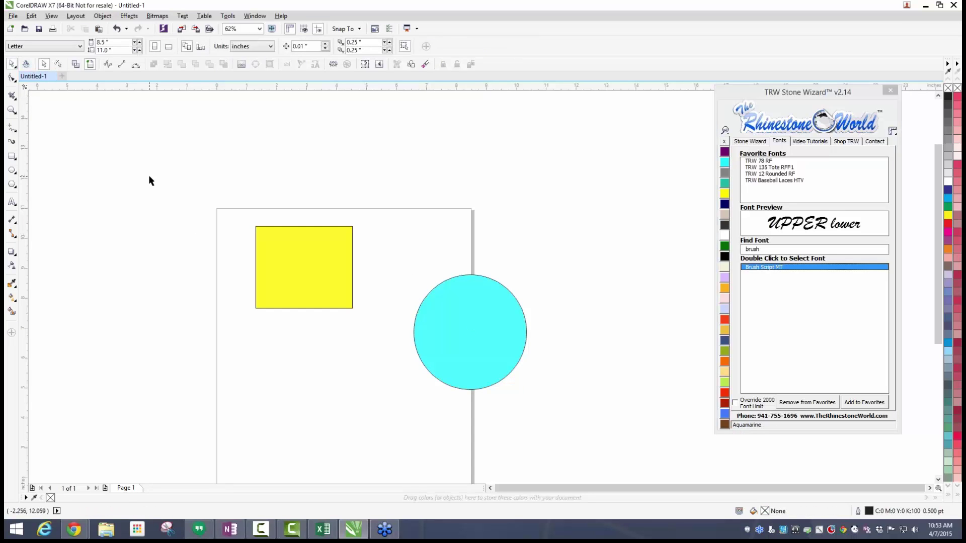
Select the yellow rectangle and the circle together with one selection marquee, and clear the selection.
drag(149, 176, 169, 212)
drag(169, 211, 600, 437)
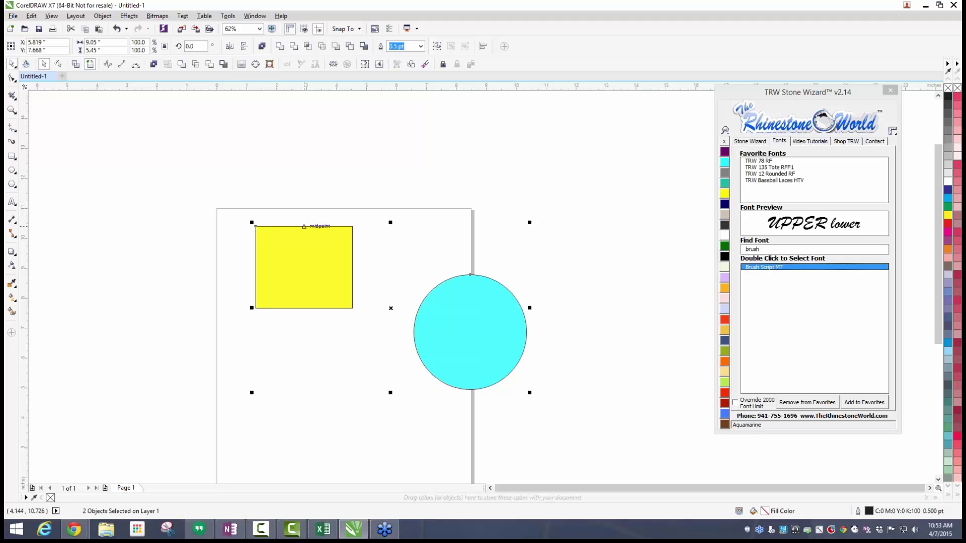
click(560, 335)
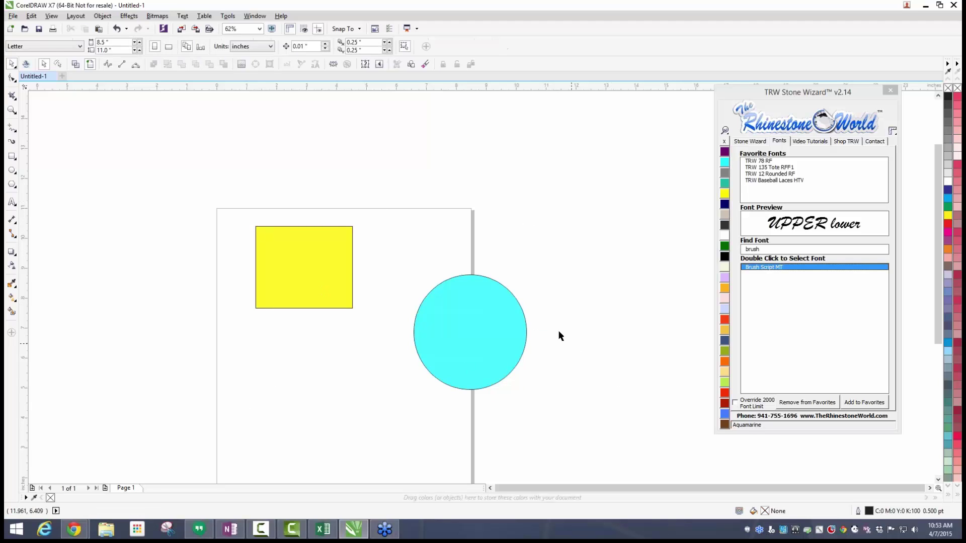
Select the yellow rectangle, add the circle to the selection individually, and deselect both.
click(310, 273)
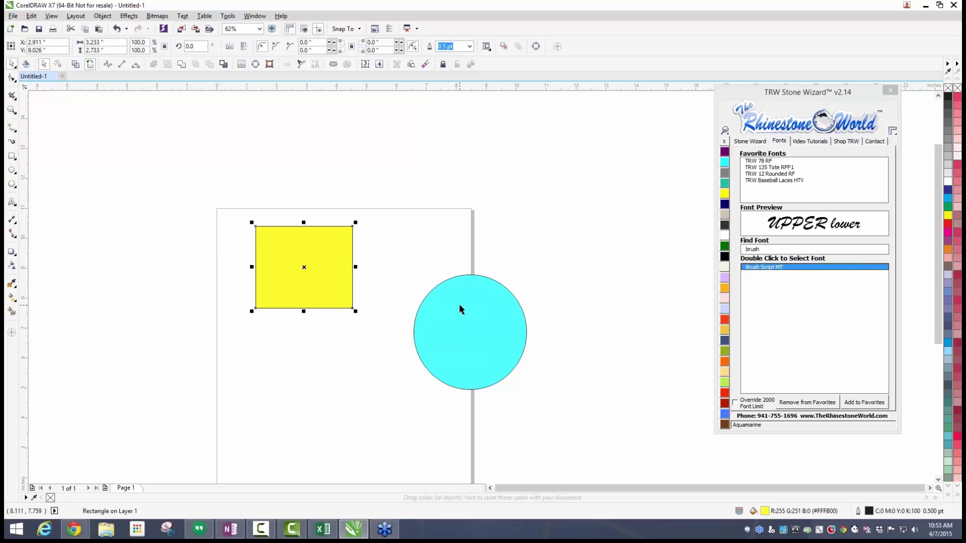
shift+click(458, 322)
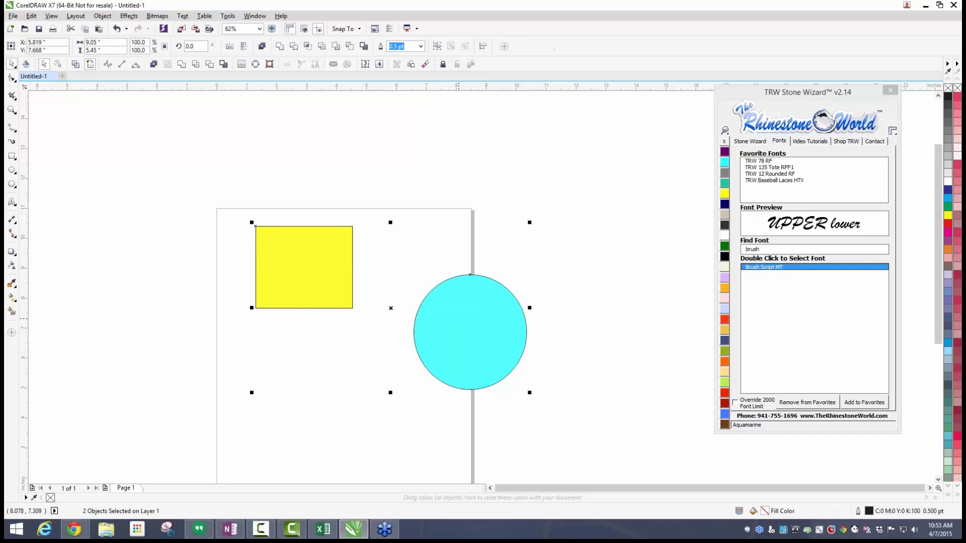
click(400, 232)
Duplicate the circle, scale the copy to about 1.83 by 1.87 inches and place it over the rectangle's lower-right corner.
drag(488, 342, 466, 189)
drag(507, 118, 446, 181)
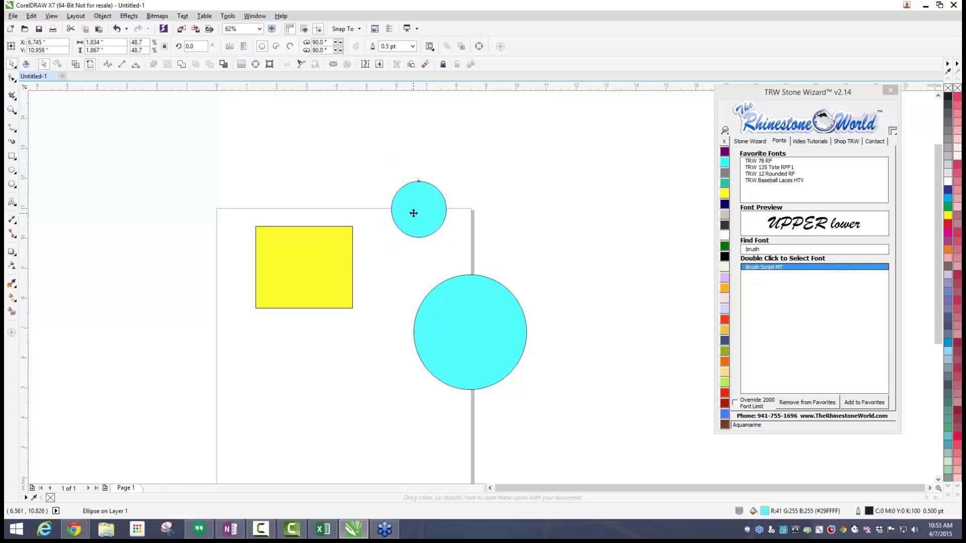
drag(408, 230, 333, 302)
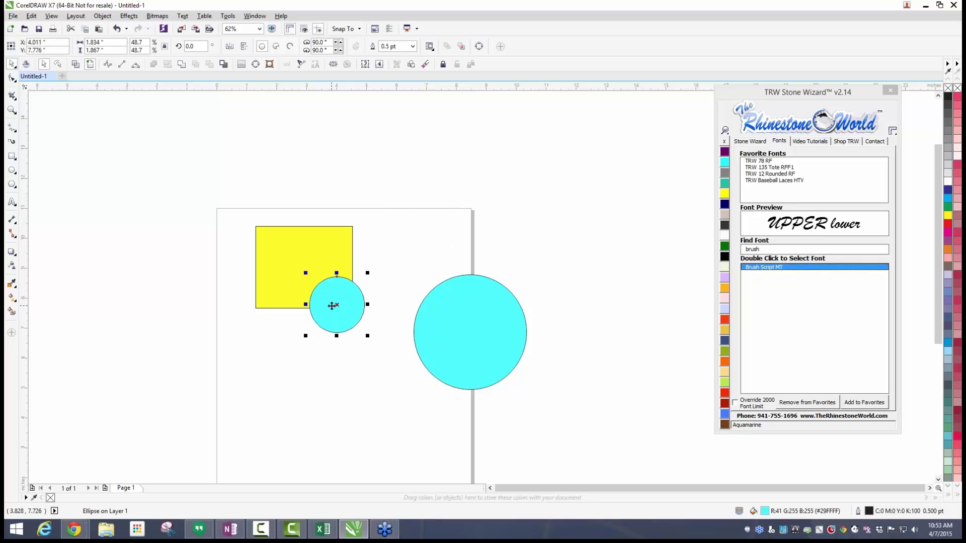
Marquee-select all three shapes, then select only the rectangle and the large circle and move them together up and to the right.
drag(216, 193, 583, 407)
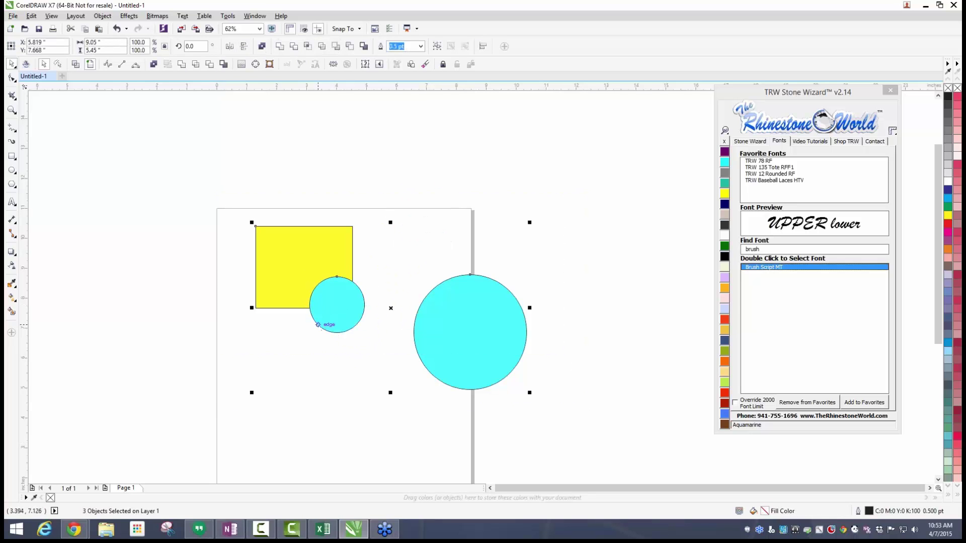
click(273, 377)
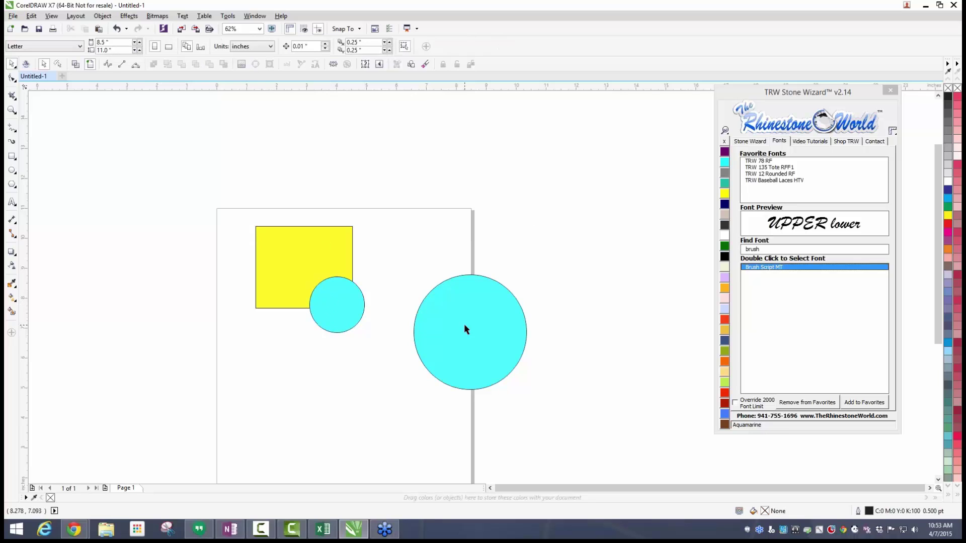
click(293, 253)
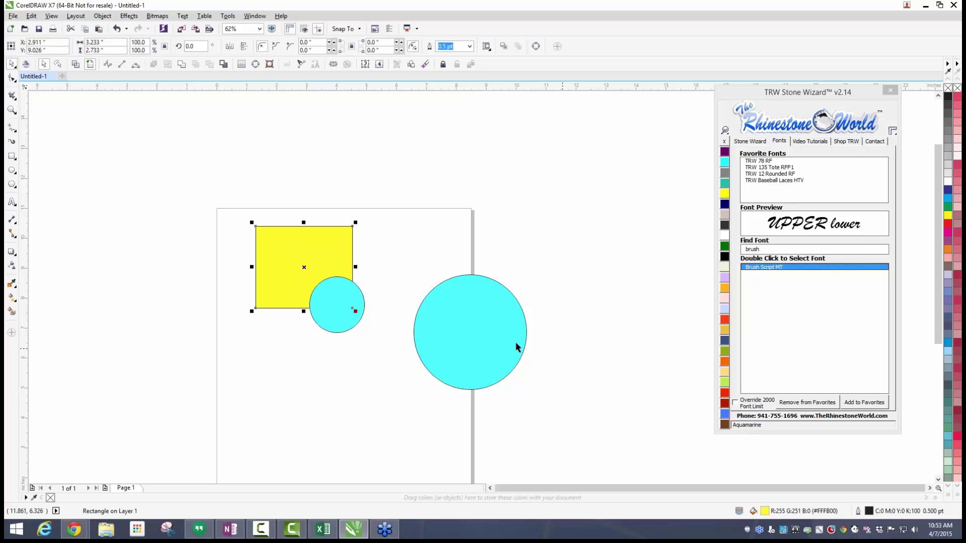
shift+click(494, 331)
drag(504, 320, 630, 221)
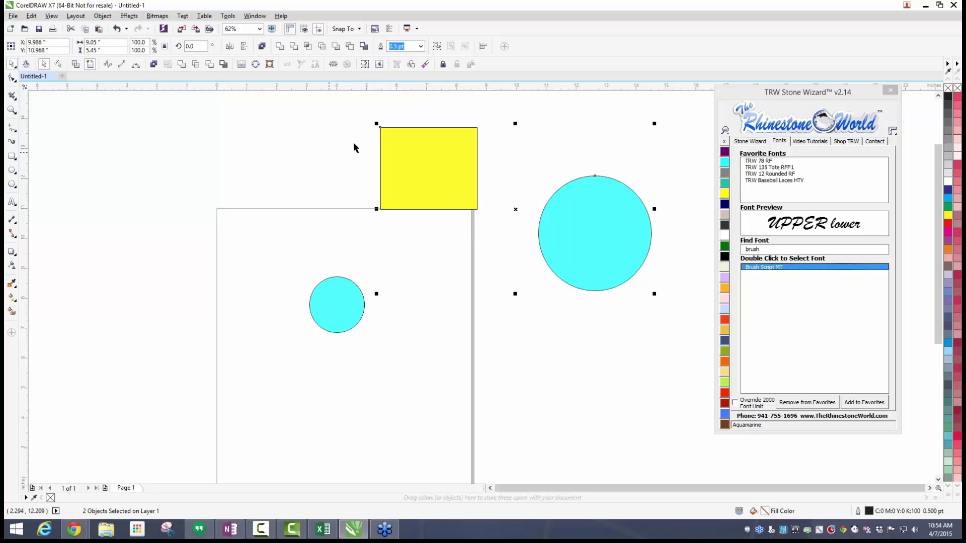
Delete the rectangle and both circles to empty the page.
key(Delete)
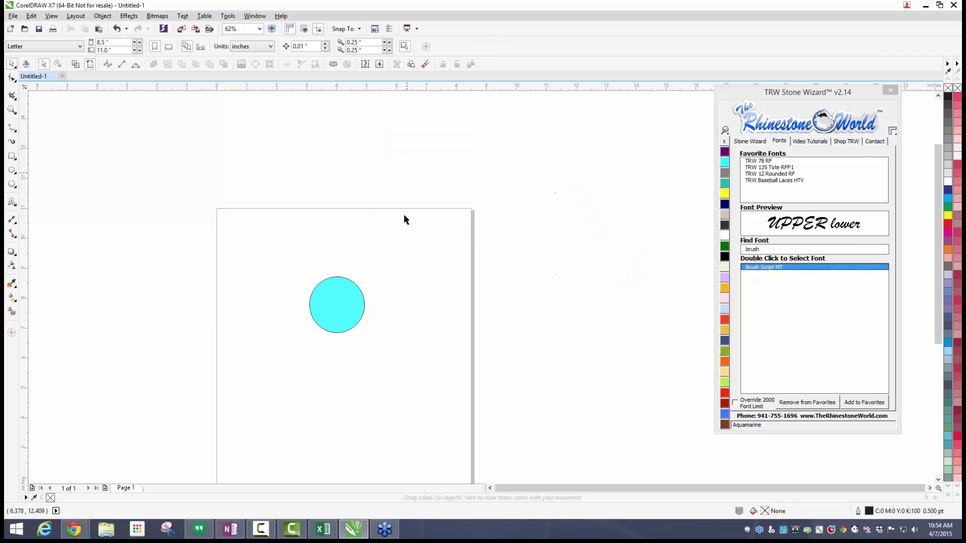
click(345, 309)
key(Delete)
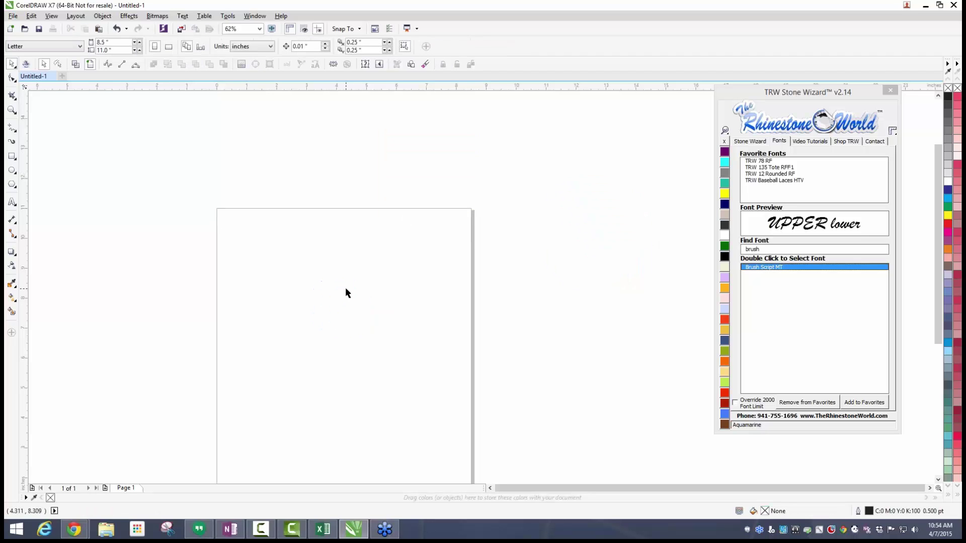
Switch to the Freehand Pick tool.
click(15, 67)
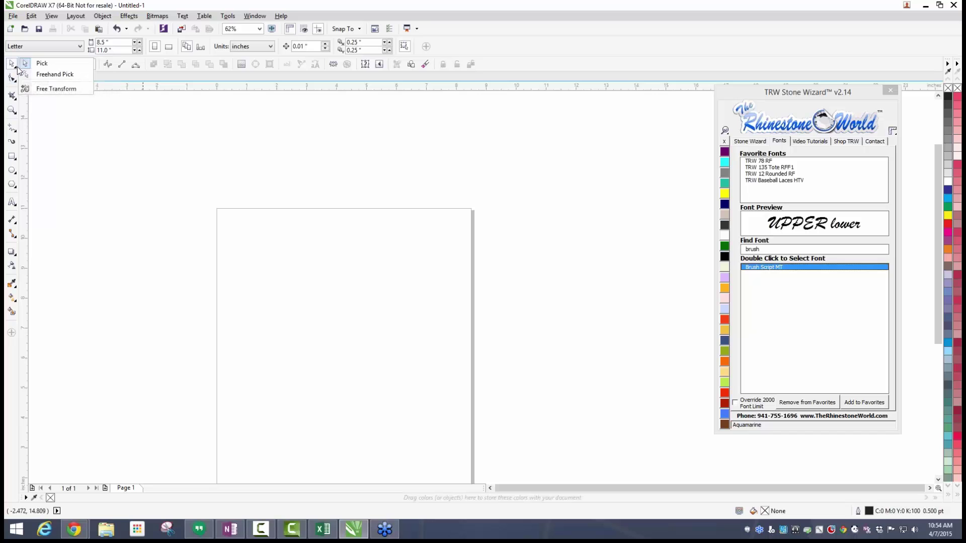
click(55, 76)
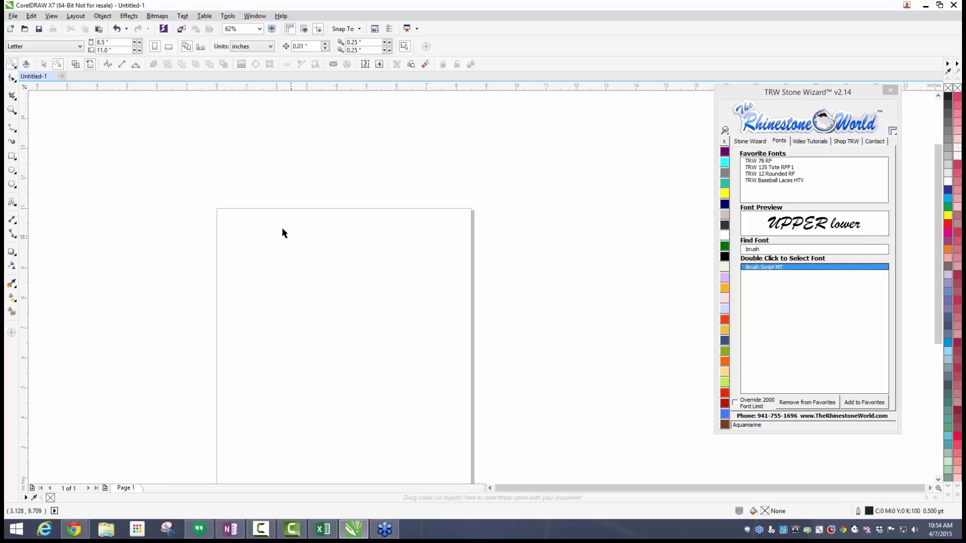
Bring the design file "Baseball mom 77.cdr" into the document from another window.
key(alt+Tab)
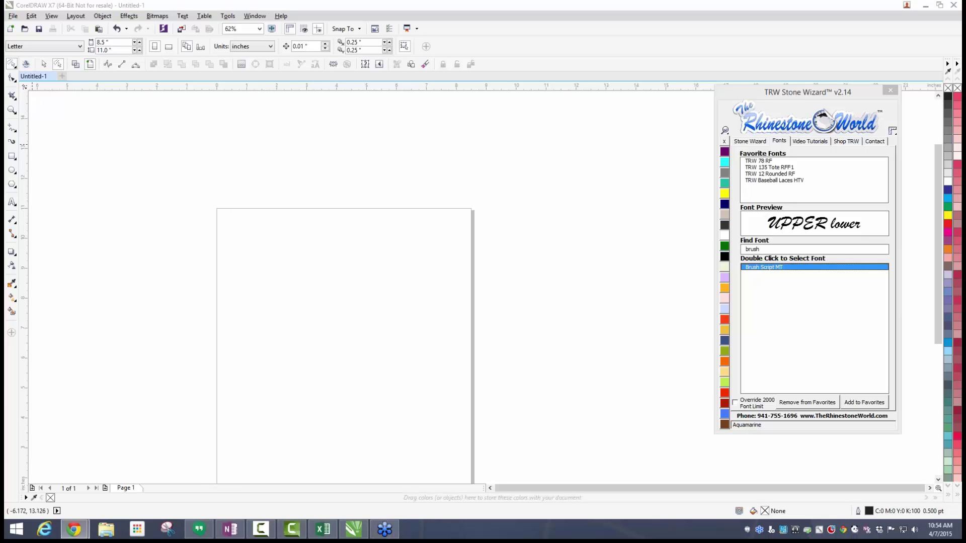
key(alt+Tab)
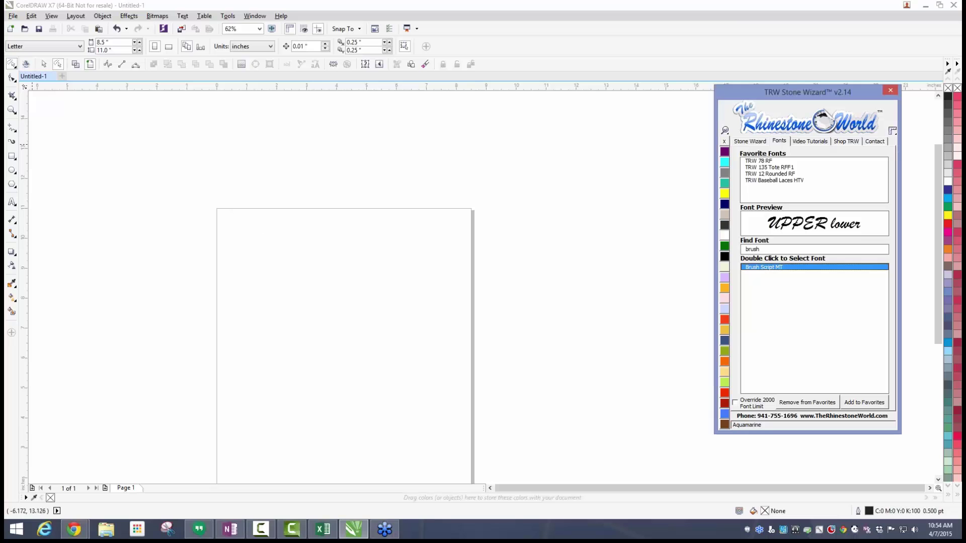
key(alt+Tab)
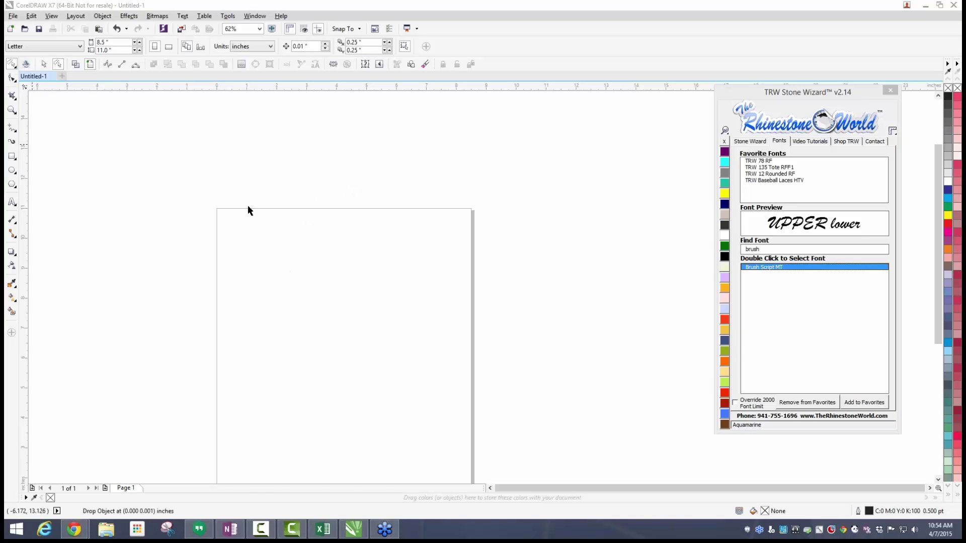
scroll(122, 209, down, 3)
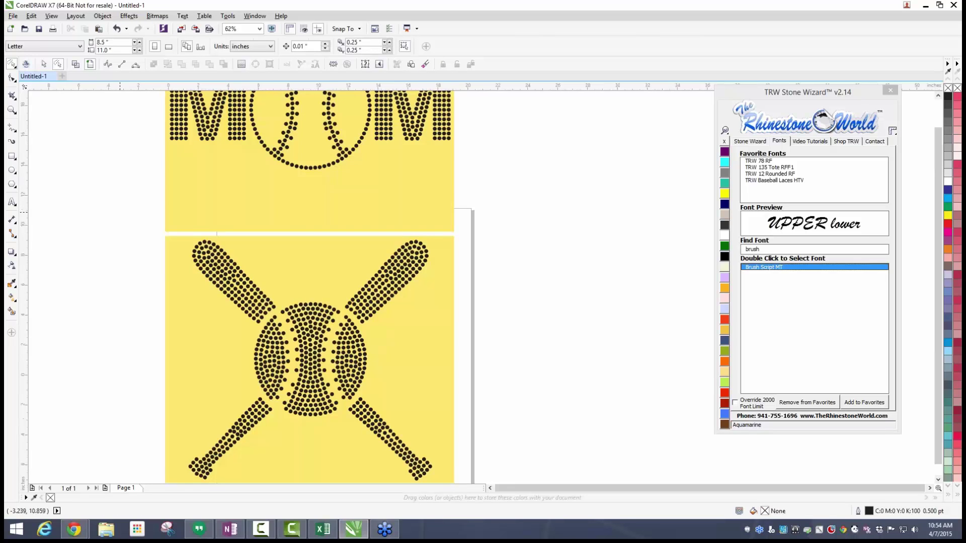
Move the imported baseball design over the page, centred at about X 4.28, Y 7.03 inches.
drag(140, 195, 168, 226)
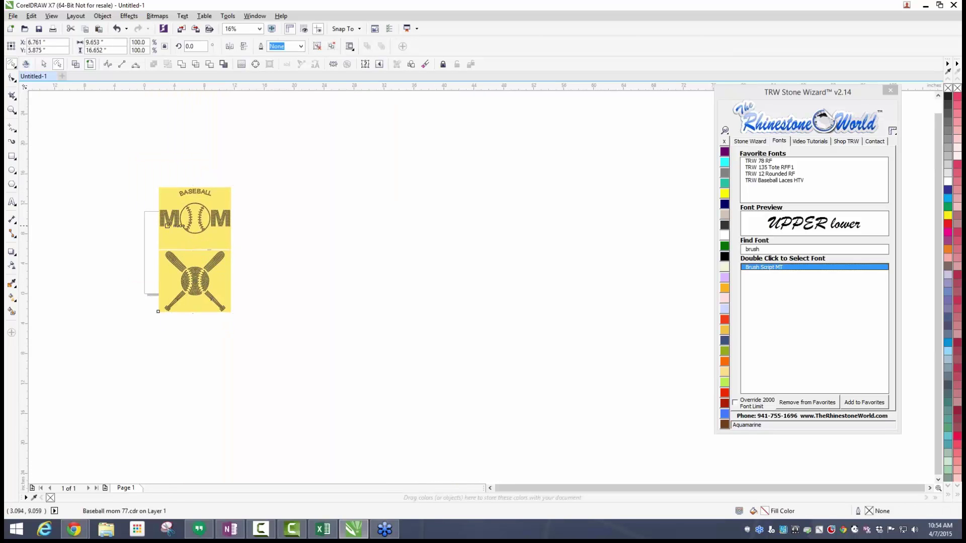
scroll(168, 226, up, 2)
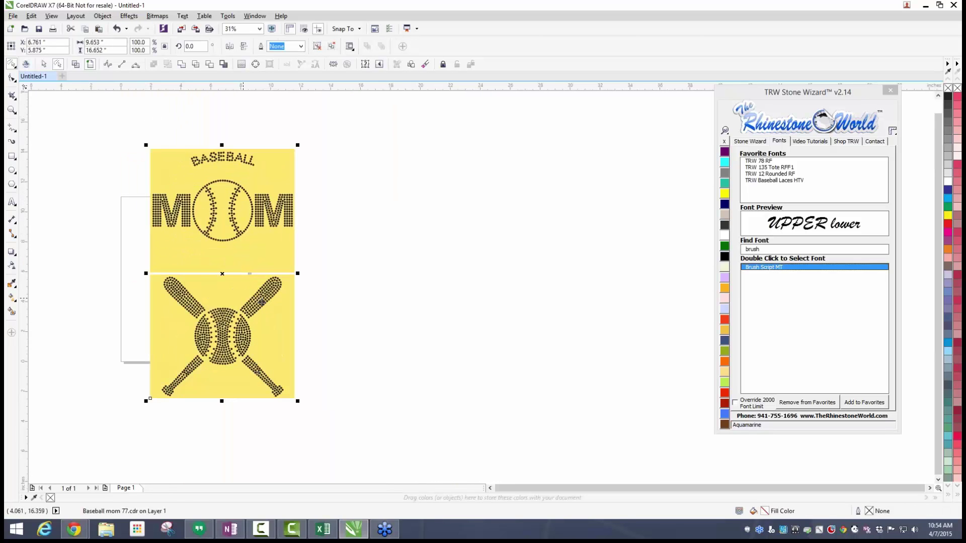
drag(210, 282, 172, 274)
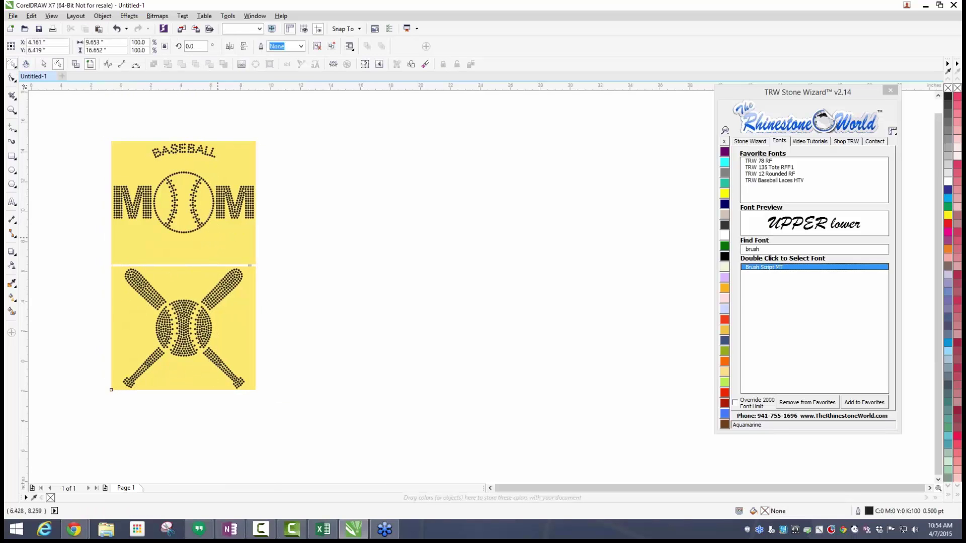
drag(334, 209, 241, 223)
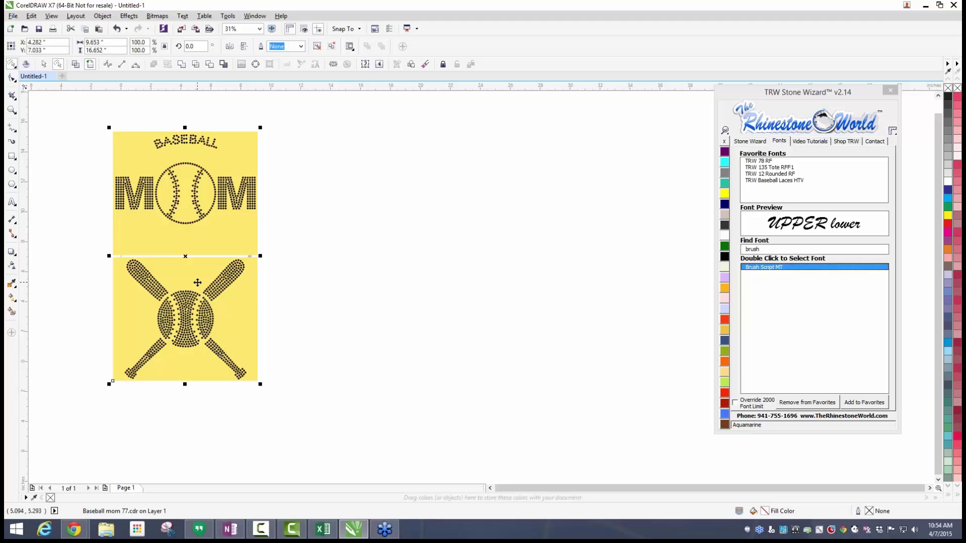
Ungroup the imported baseball design once and clear the selection.
right_click(196, 243)
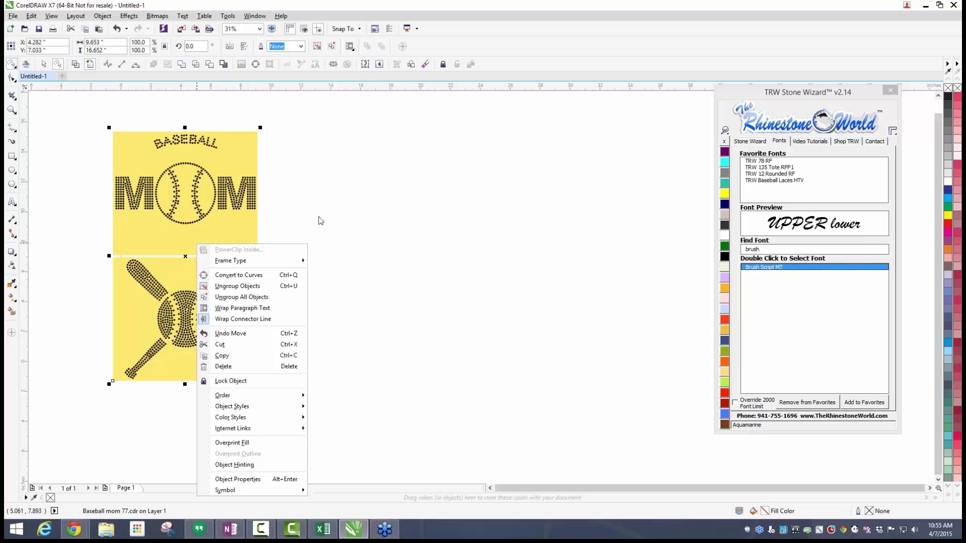
click(383, 220)
click(103, 16)
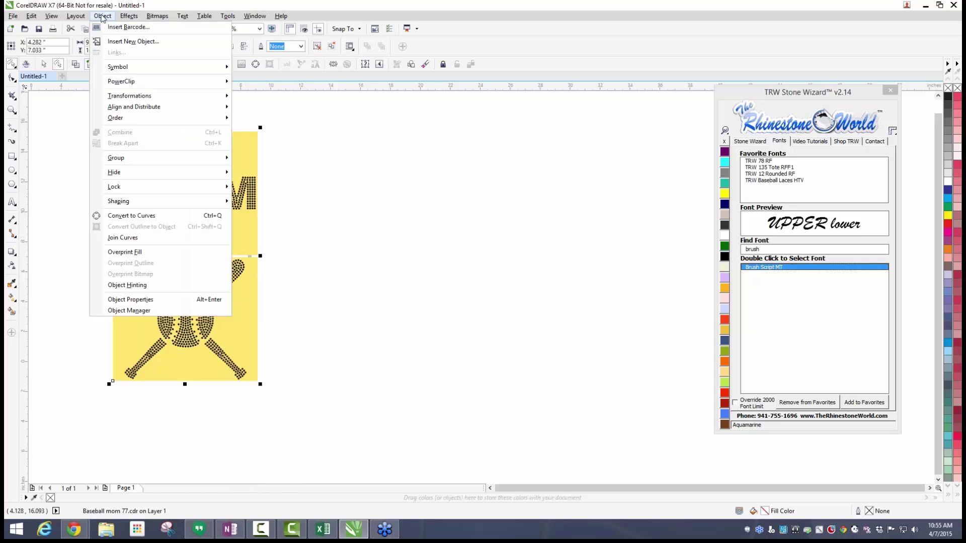
mouse_move(126, 159)
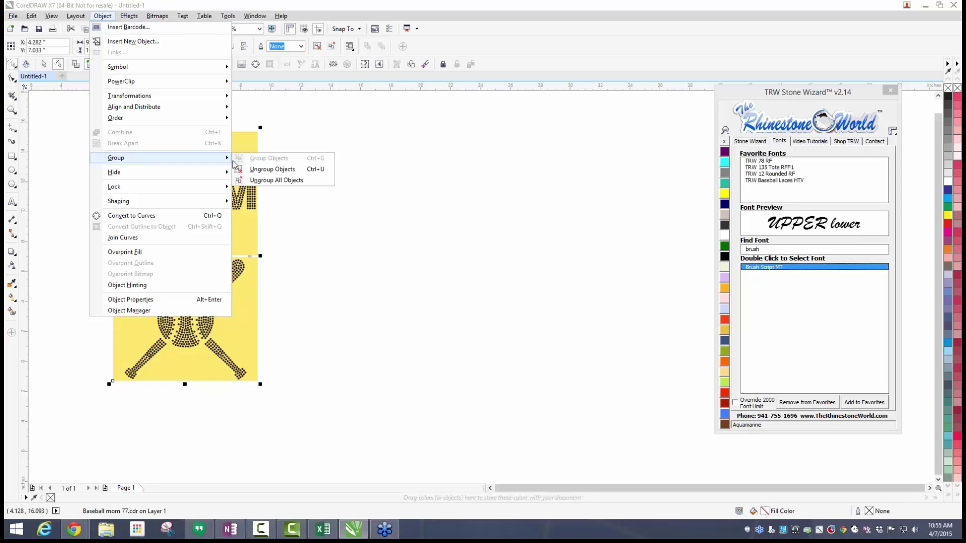
click(315, 107)
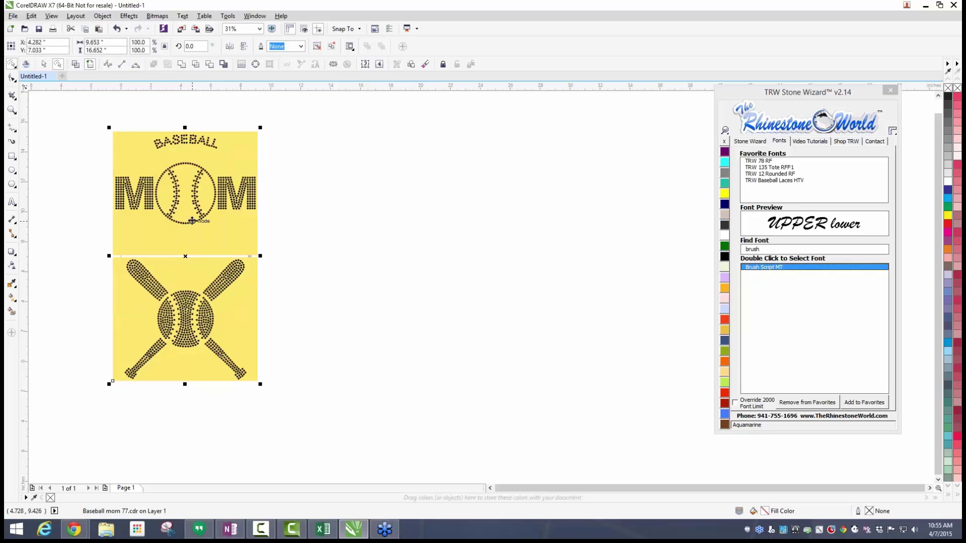
right_click(203, 224)
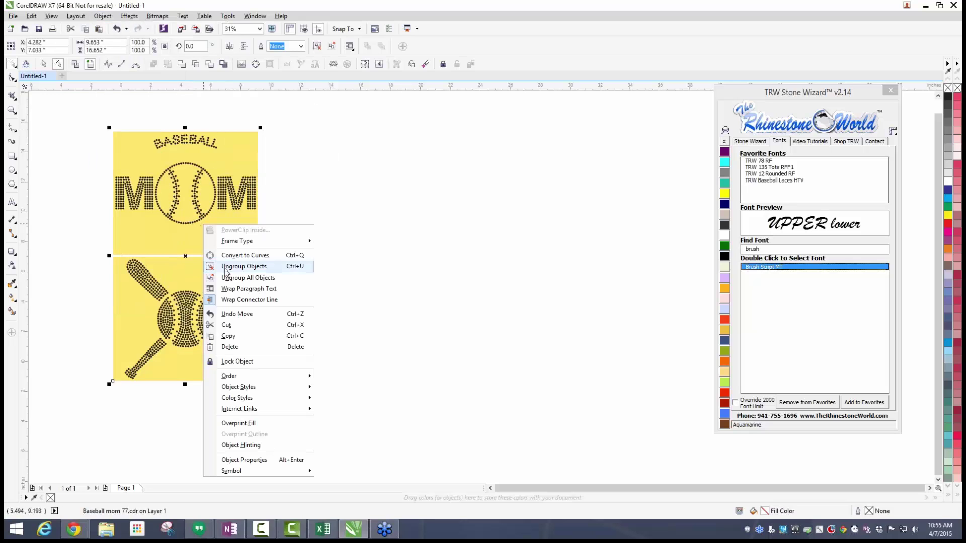
click(228, 270)
click(312, 224)
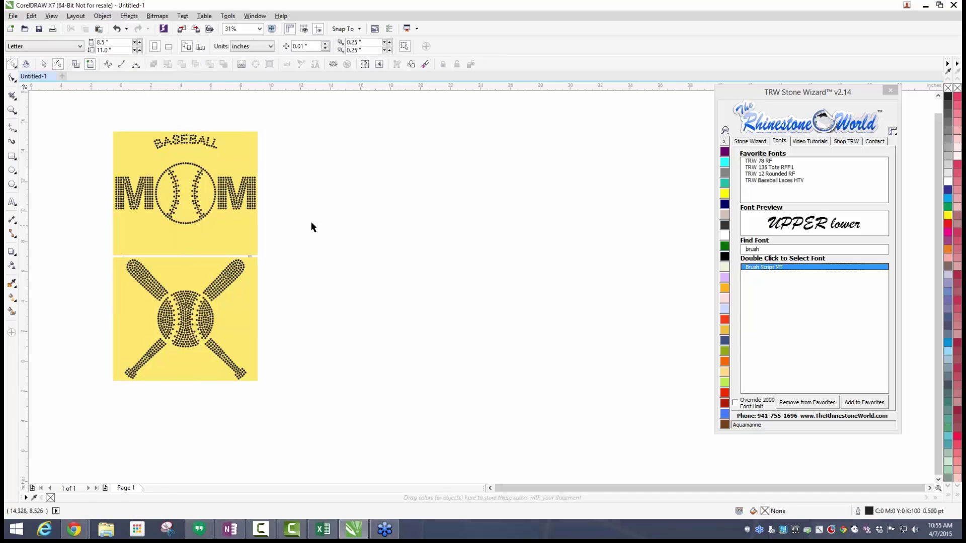
Delete the crossed-bats design with its yellow background and move the Baseball Mom design down to about X 4.22, Y 5.97 inches.
mouse_move(87, 247)
mouse_down()
mouse_move(186, 342)
mouse_move(214, 400)
mouse_move(201, 388)
mouse_move(136, 406)
mouse_up()
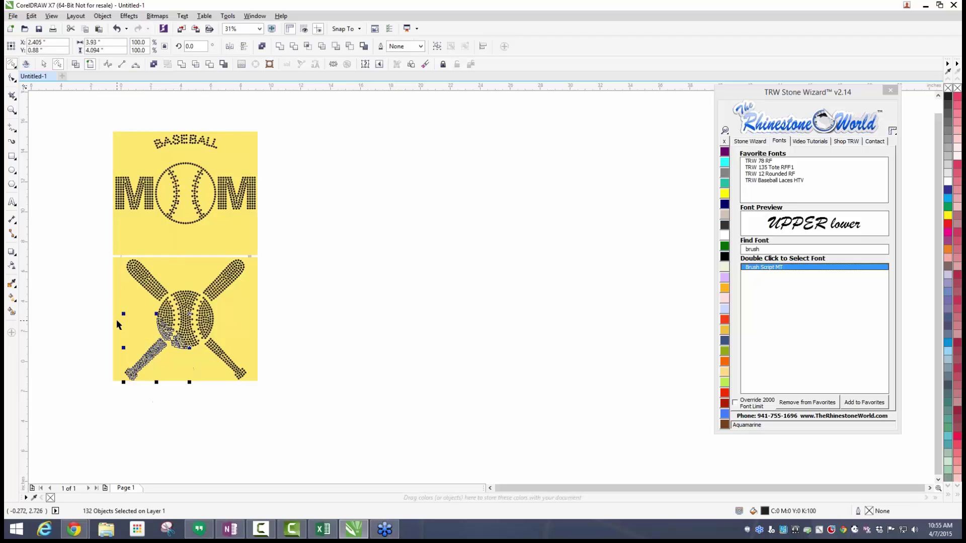
click(44, 64)
mouse_move(80, 248)
mouse_down()
mouse_move(319, 362)
mouse_move(331, 435)
mouse_up()
key(Delete)
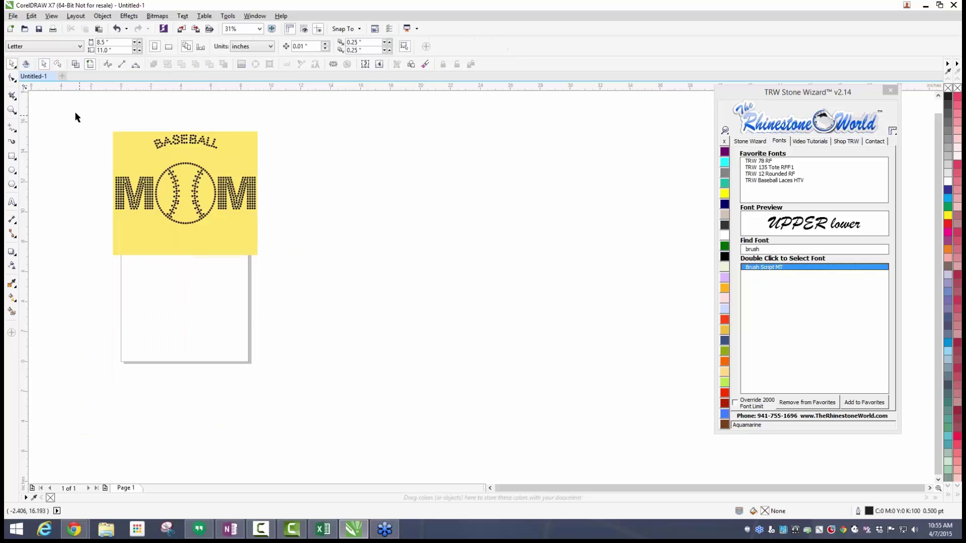
drag(75, 113, 308, 330)
drag(252, 145, 251, 223)
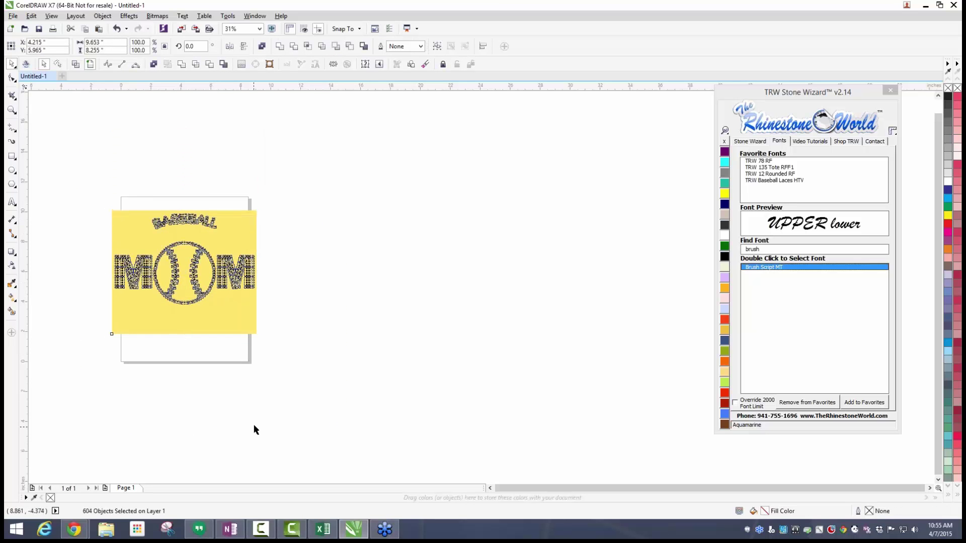
Select only the rhinestones of the first M in MOM by lassoing around them with the Freehand Pick tool.
click(57, 63)
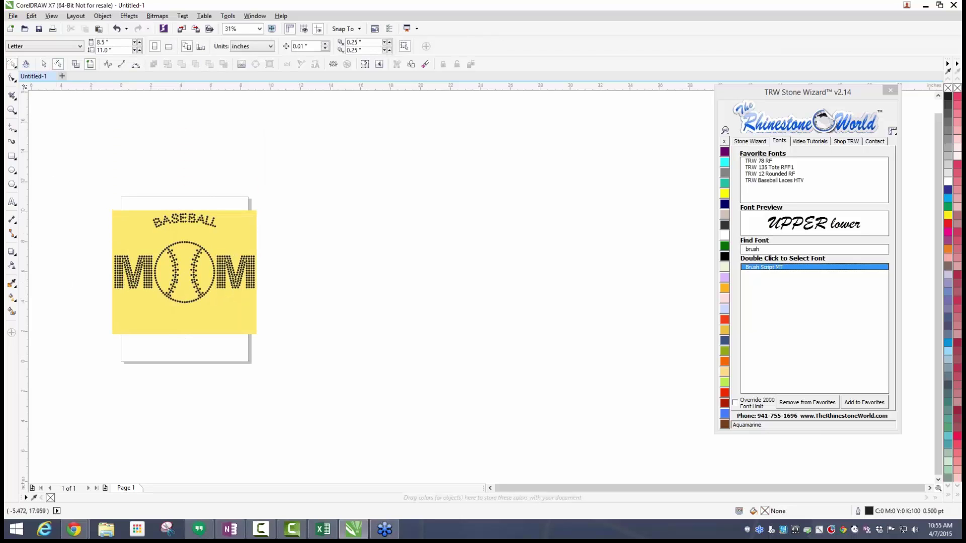
click(16, 68)
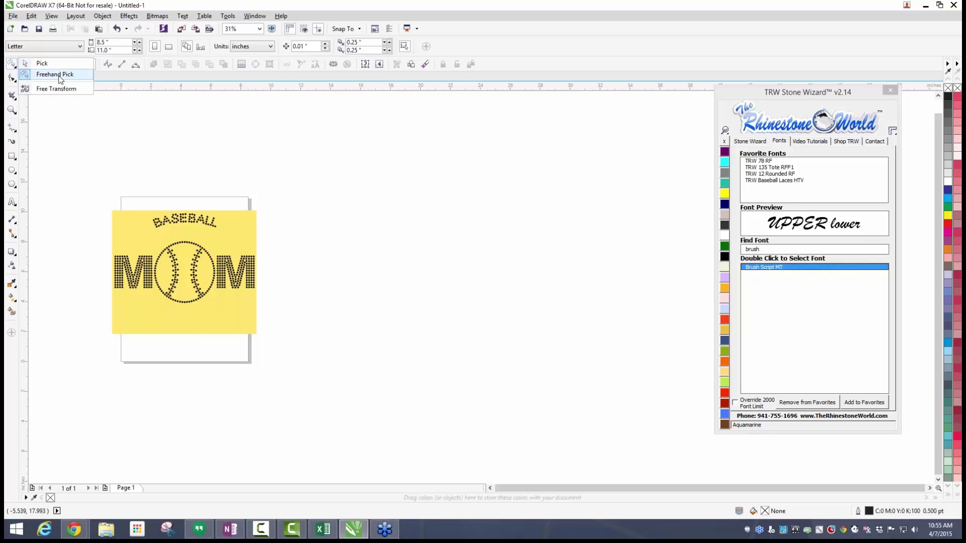
click(77, 196)
scroll(138, 236, up, 1)
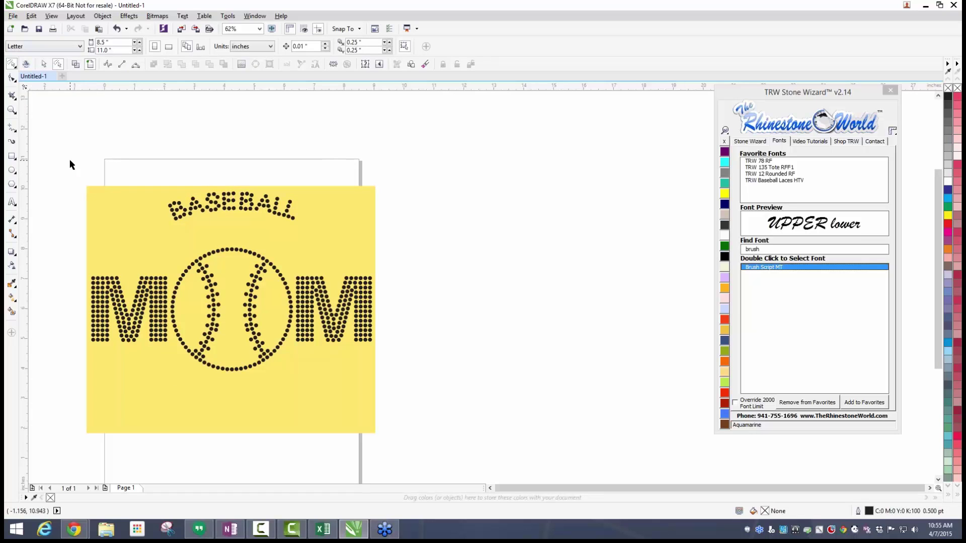
drag(67, 172, 63, 226)
mouse_move(63, 300)
mouse_down()
mouse_move(70, 345)
mouse_move(106, 366)
mouse_move(133, 366)
mouse_move(173, 347)
mouse_move(172, 269)
mouse_up()
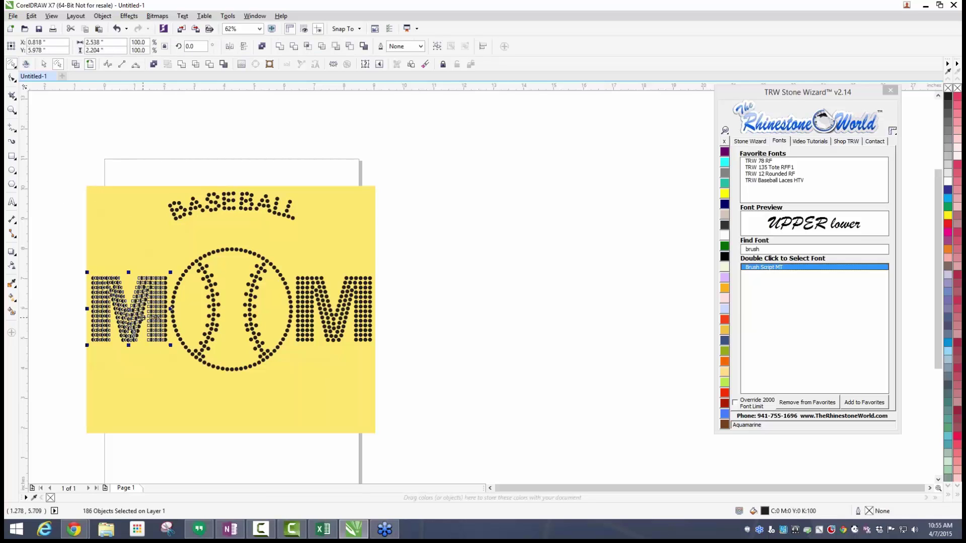
Move the selected M out of the word to about X -0.15, Y 8.53 inches and undo the move.
mouse_move(132, 316)
mouse_down()
mouse_move(105, 280)
mouse_move(92, 208)
mouse_up()
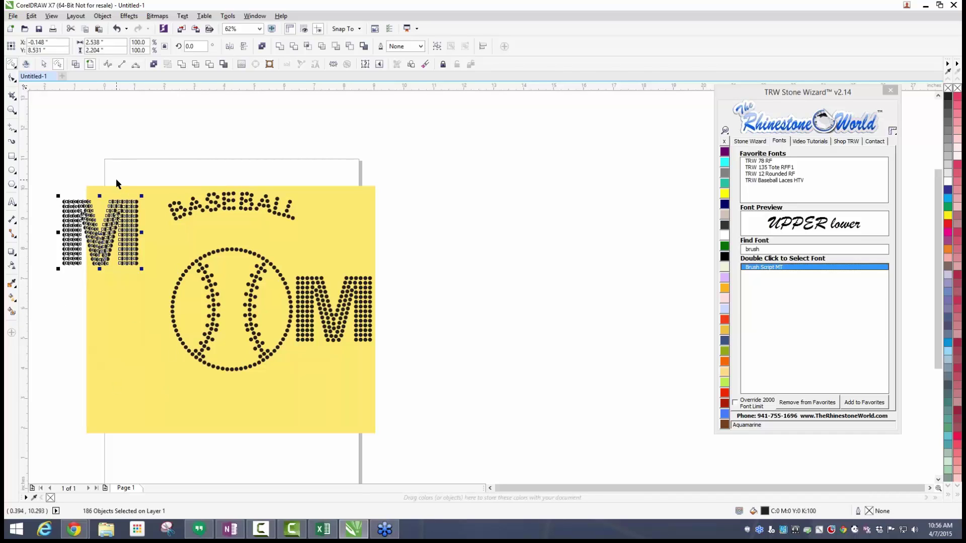
key(ctrl+z)
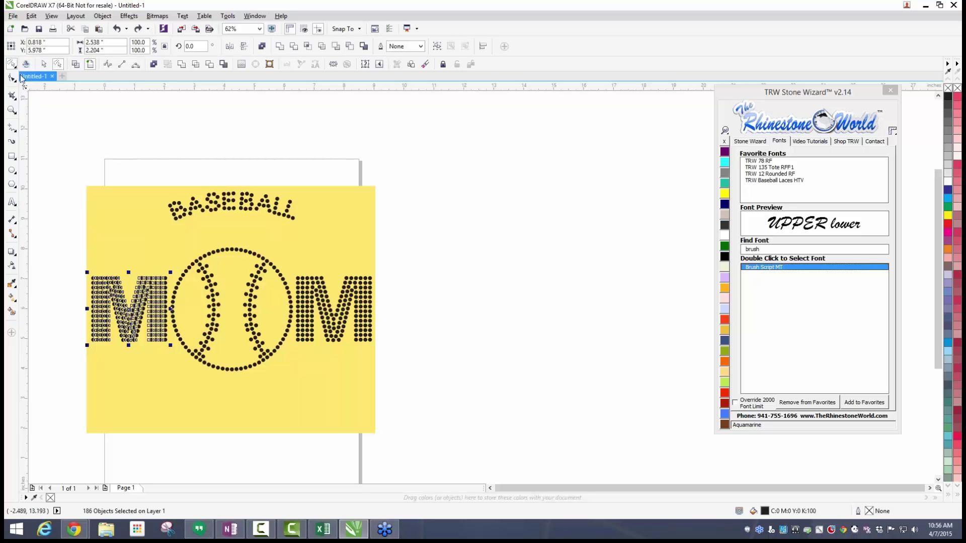
Select the whole Baseball Mom design with the Pick tool and delete it from the page.
click(43, 64)
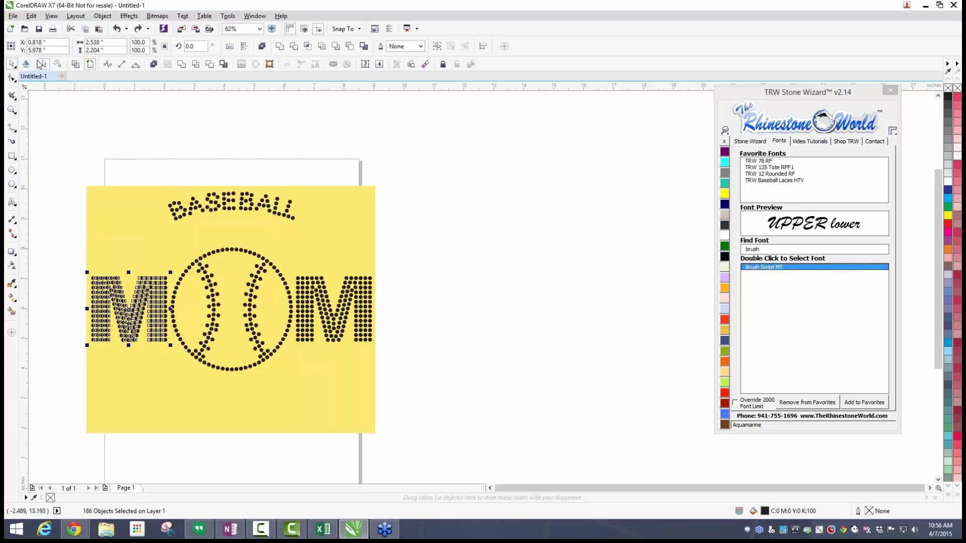
drag(52, 159, 472, 460)
key(Delete)
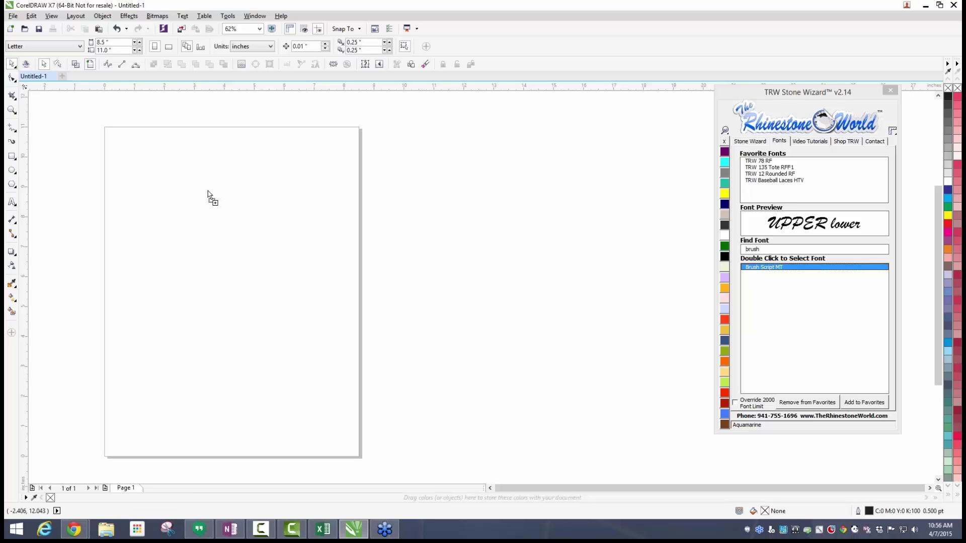
Bring the beer mug bitmap from another window onto the page, centred at about X 3.78, Y 7.11 inches.
drag(208, 194, 216, 242)
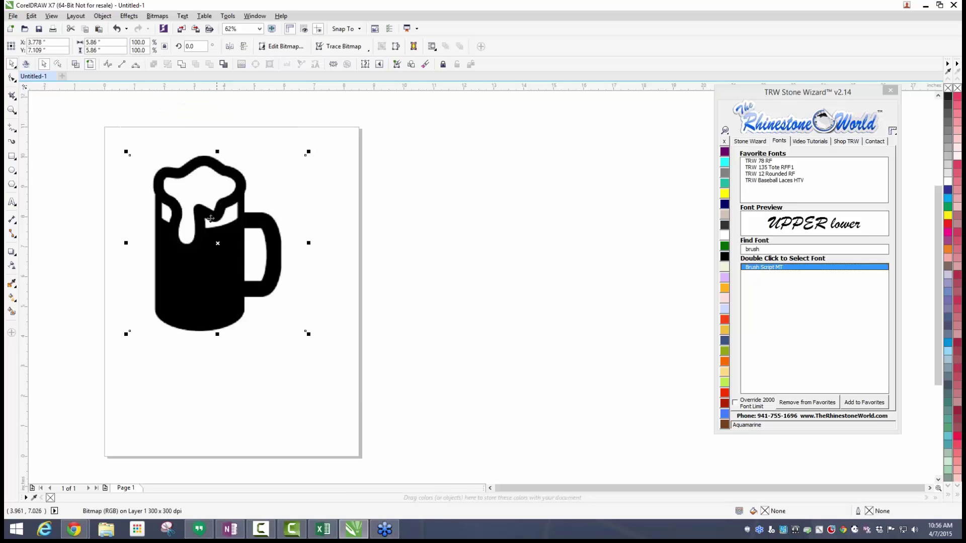
click(13, 78)
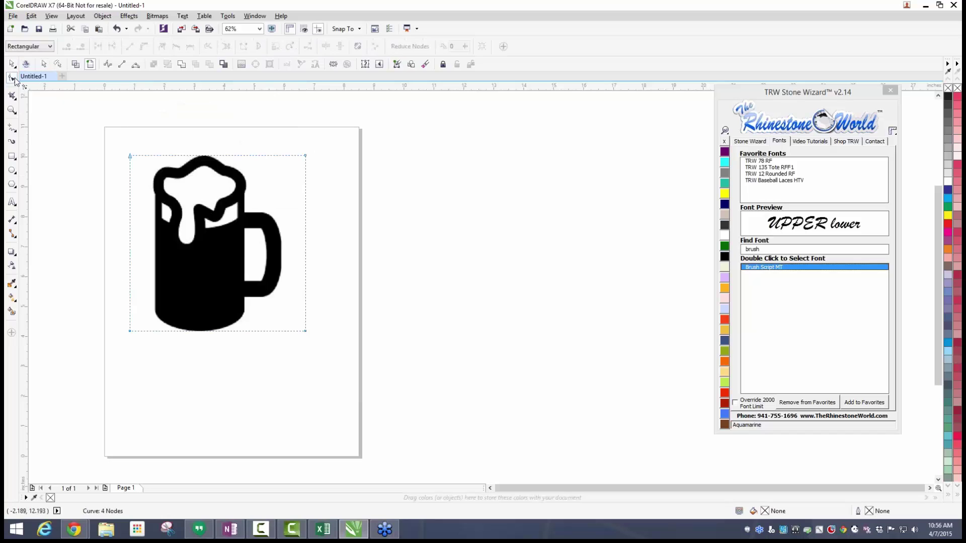
click(13, 65)
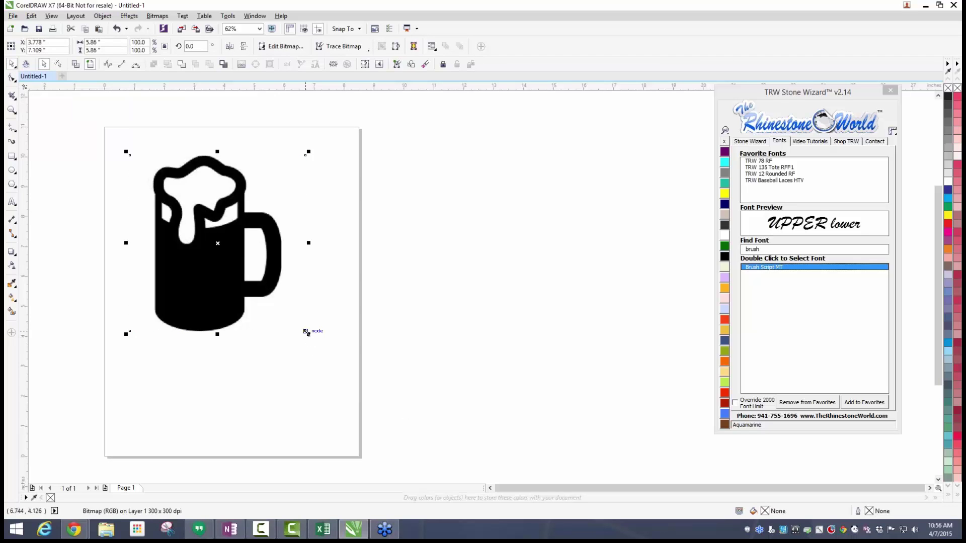
Enlarge the beer mug bitmap proportionally to about 7.65 inches and move it to about X 4.70, Y 6.43 inches.
drag(312, 336, 363, 388)
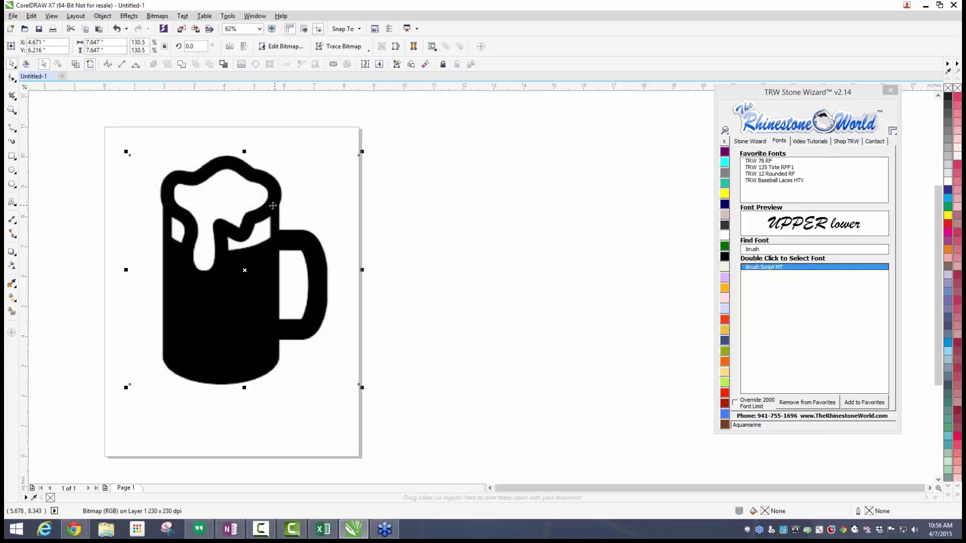
mouse_move(230, 279)
mouse_down()
mouse_move(424, 269)
mouse_move(228, 274)
mouse_up()
drag(196, 235, 193, 239)
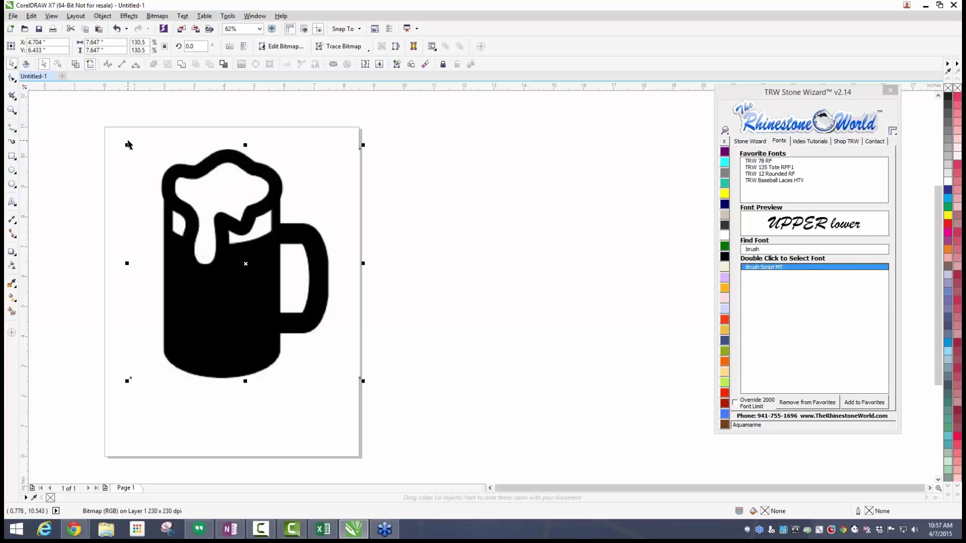
View the mug bitmap in wireframe mode and return to the normal full-colour display.
click(51, 16)
click(59, 39)
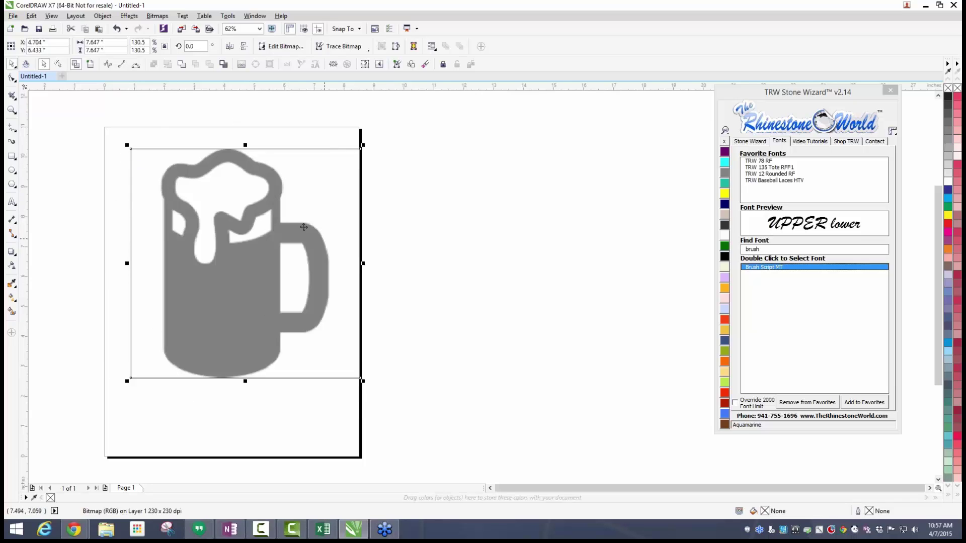
click(90, 64)
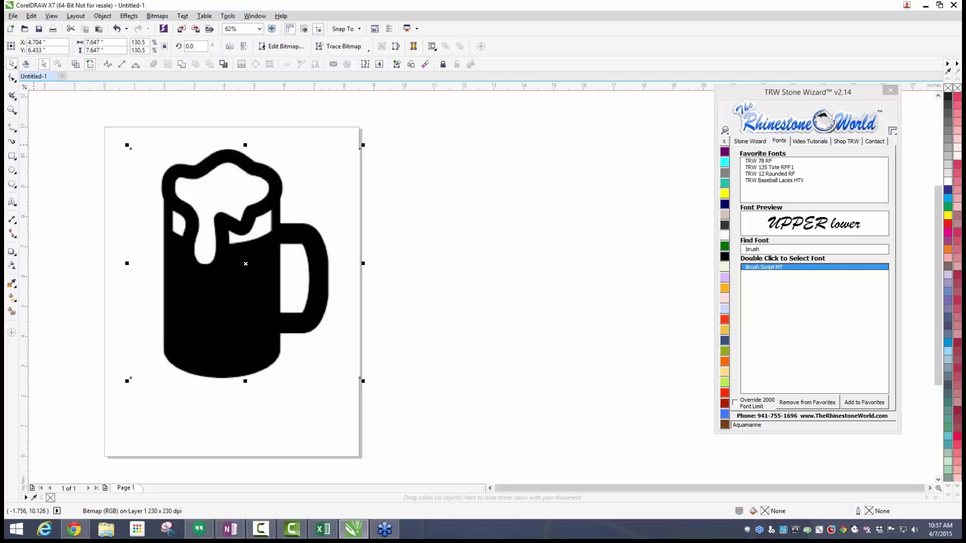
click(16, 132)
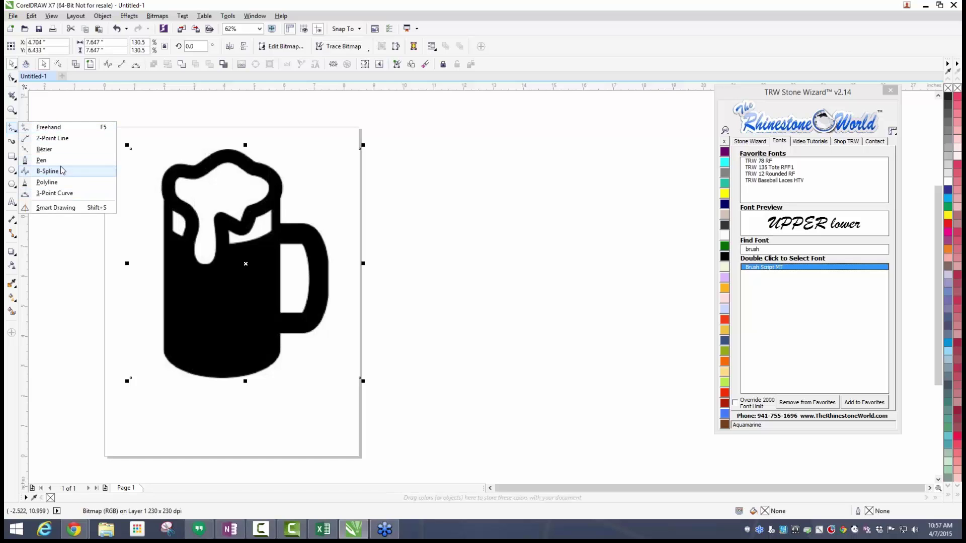
click(51, 117)
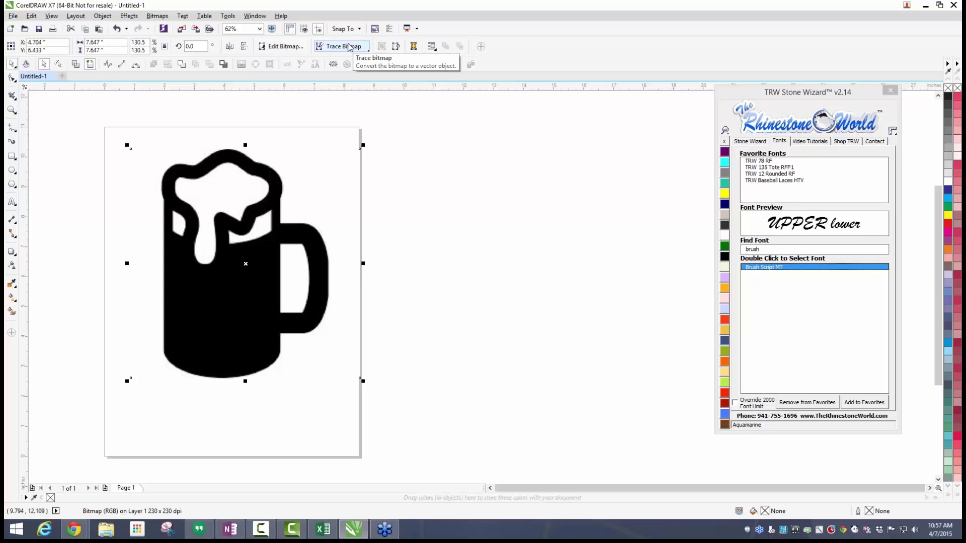
click(312, 118)
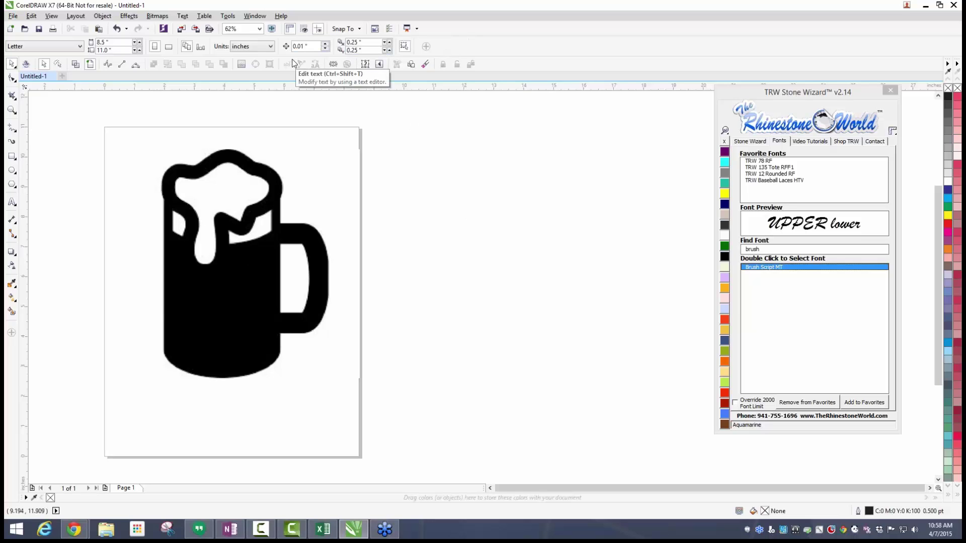
Convert the mug bitmap to vectors with a Low Quality Image outline trace, reducing the bitmap size and accepting the PowerTRACE settings.
click(203, 181)
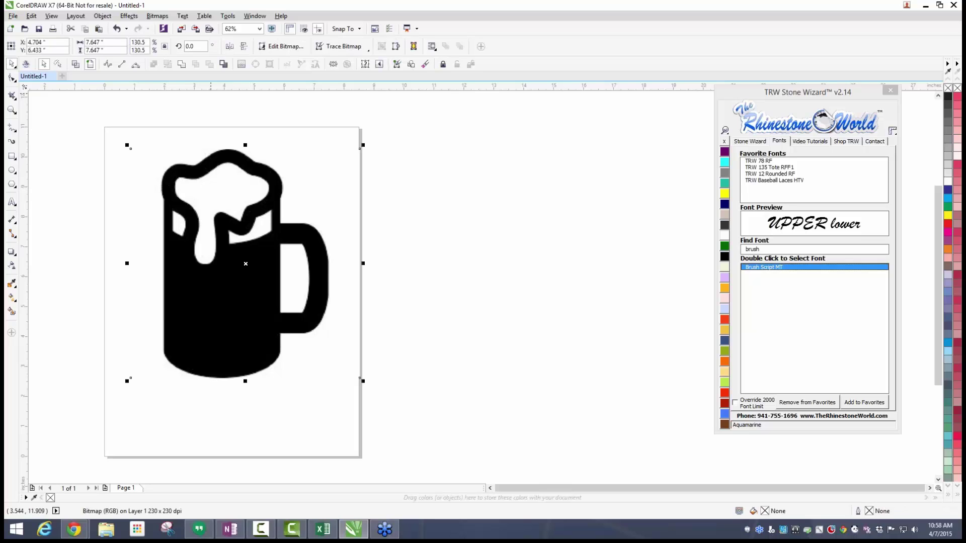
click(342, 48)
mouse_move(354, 82)
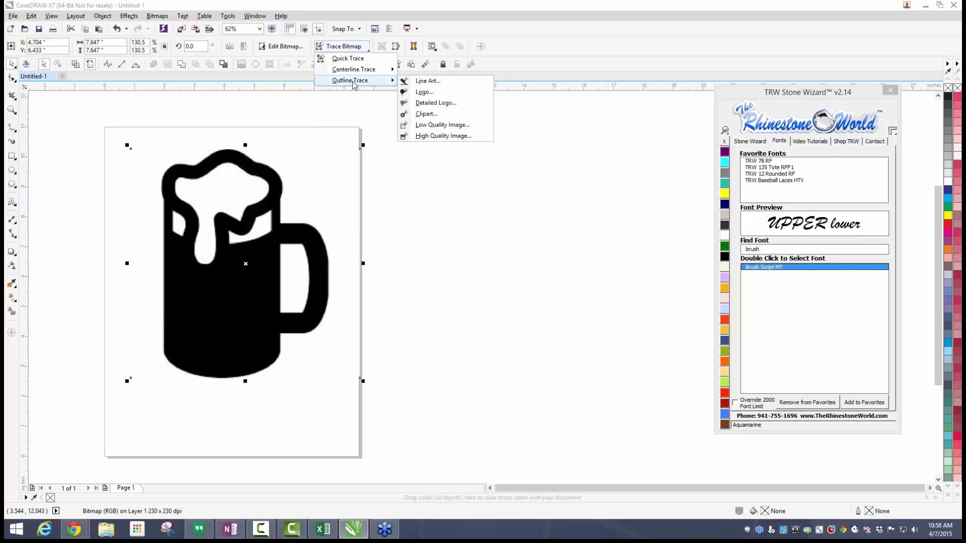
click(432, 126)
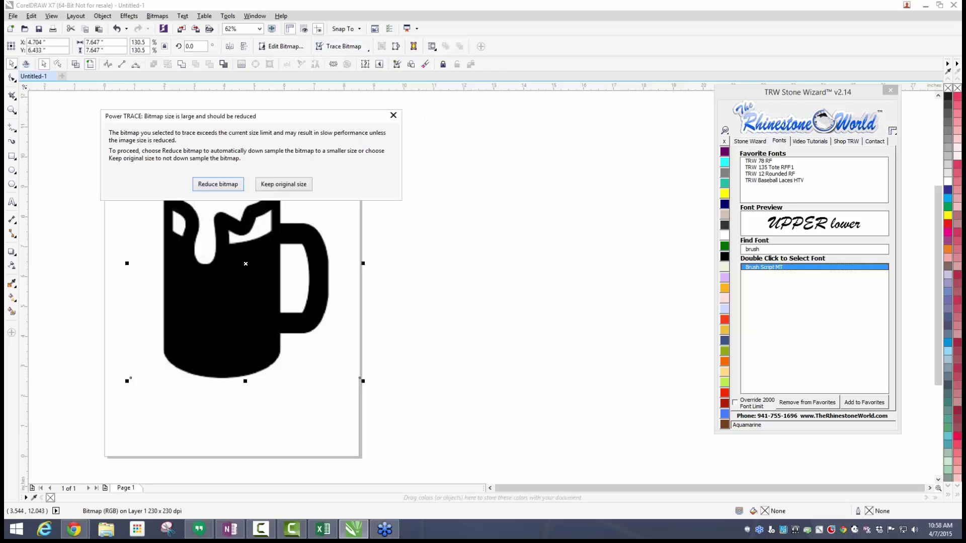
click(224, 185)
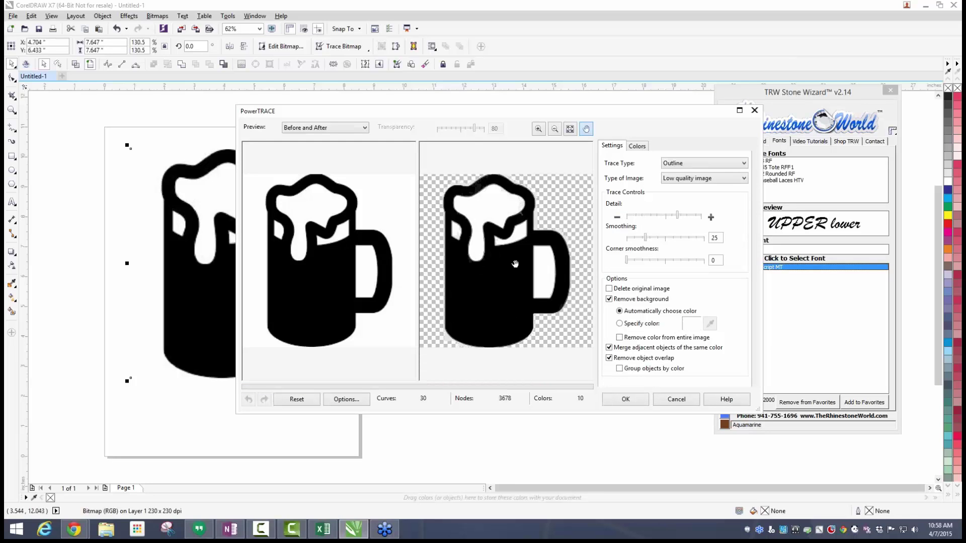
click(623, 397)
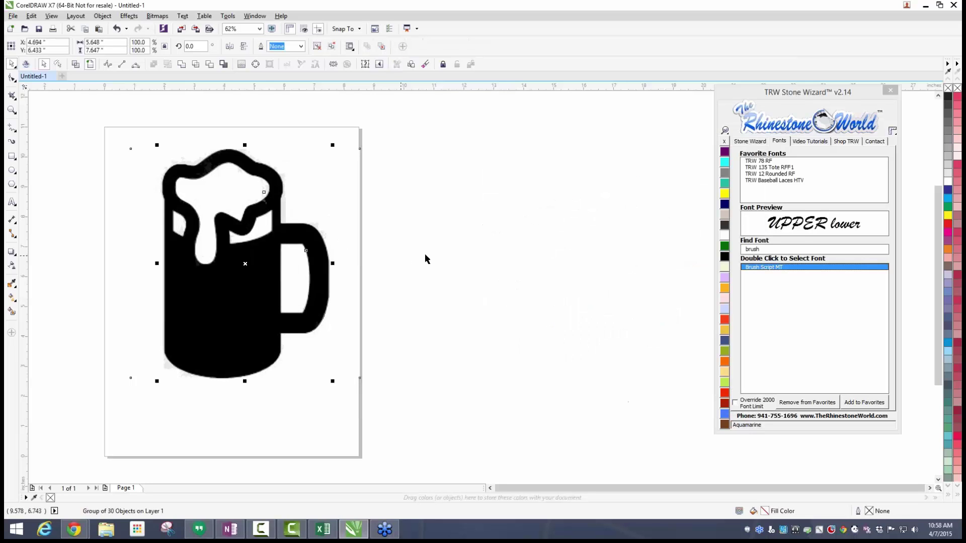
Delete the original mug bitmap from behind the trace and place the traced mug on the page at about X 3.69, Y 5.85 inches.
drag(266, 252, 432, 255)
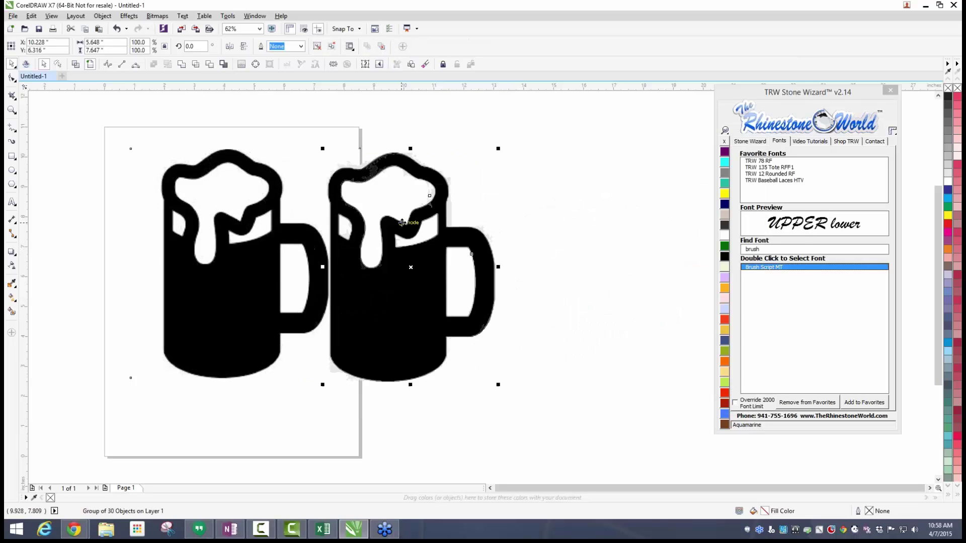
click(292, 203)
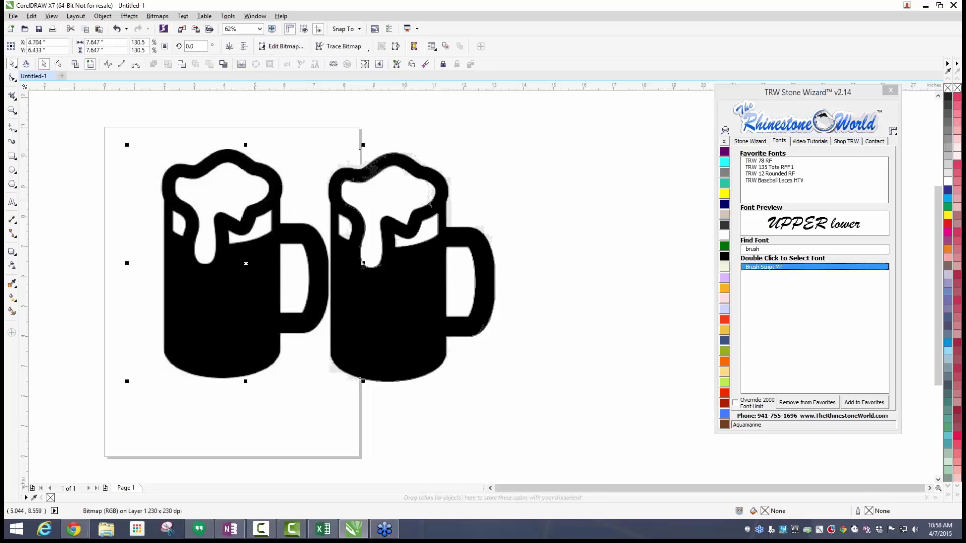
key(Delete)
mouse_move(427, 295)
mouse_down()
mouse_move(229, 303)
mouse_move(220, 282)
mouse_up()
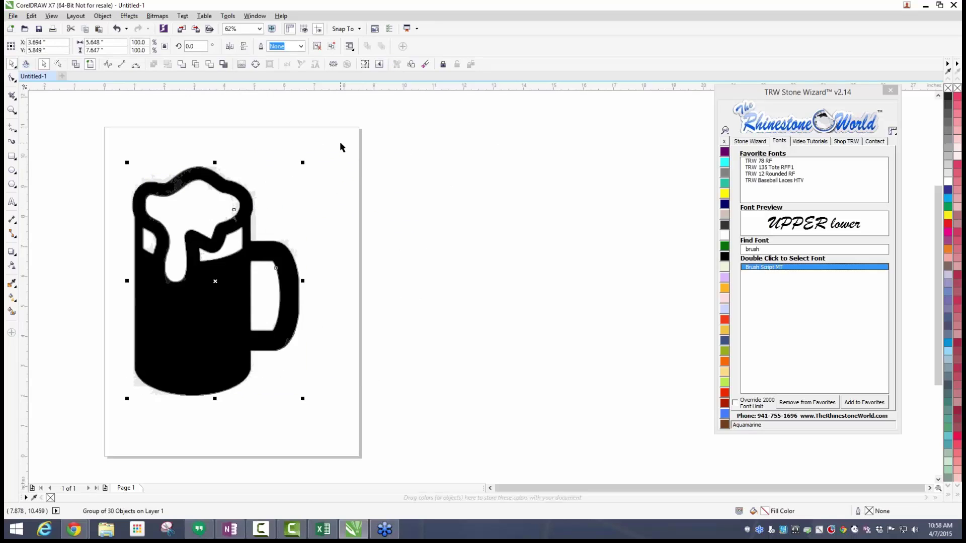
Select the traced beer mug group and ungroup all of its objects.
click(281, 149)
scroll(166, 180, up, 3)
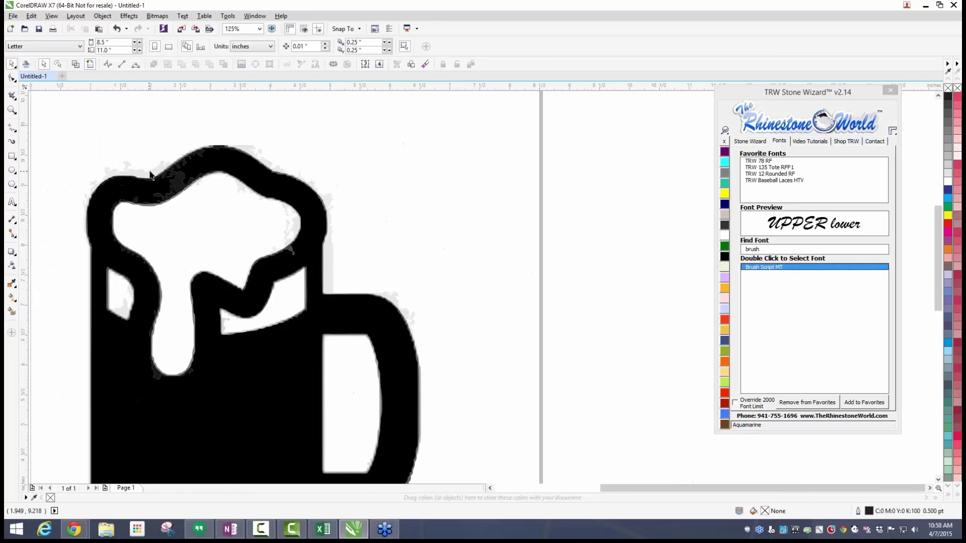
scroll(149, 175, down, 3)
click(196, 252)
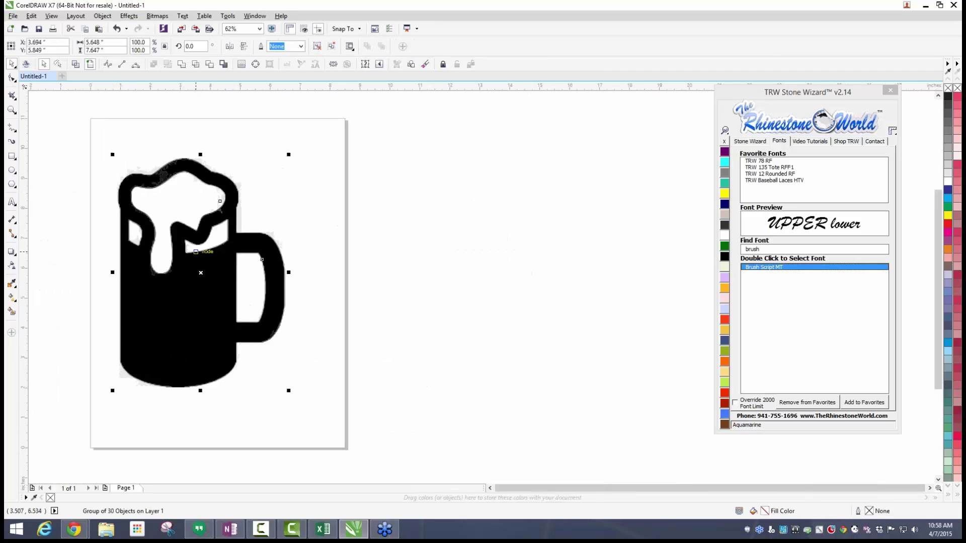
right_click(204, 233)
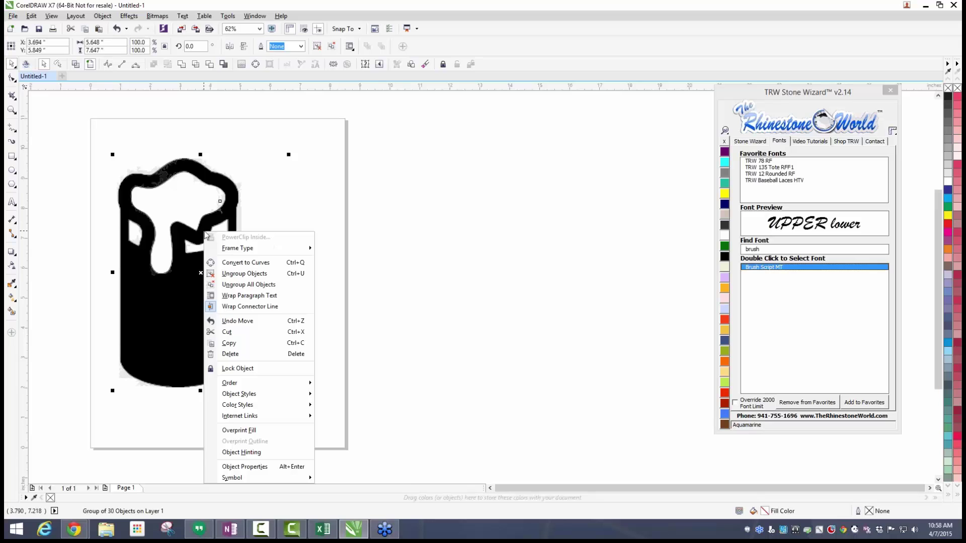
click(235, 286)
Select the black mug curve with the Shape tool and examine its nodes around the foam, handle and base.
scroll(141, 179, up, 6)
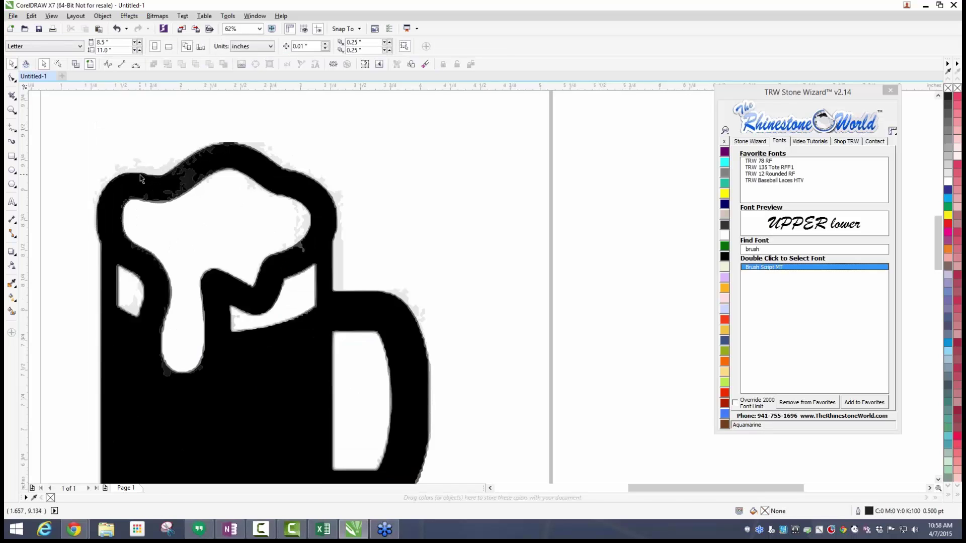
scroll(171, 161, down, 4)
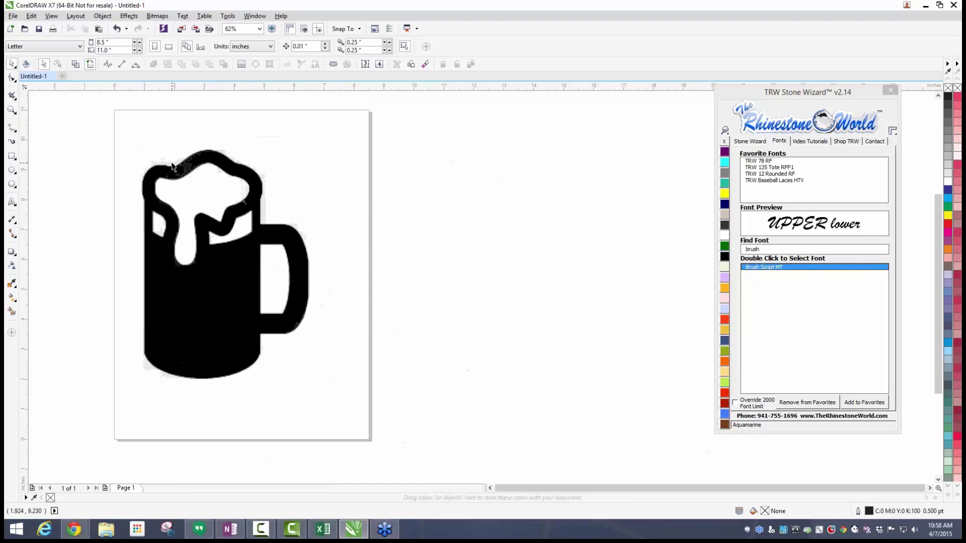
scroll(146, 166, up, 2)
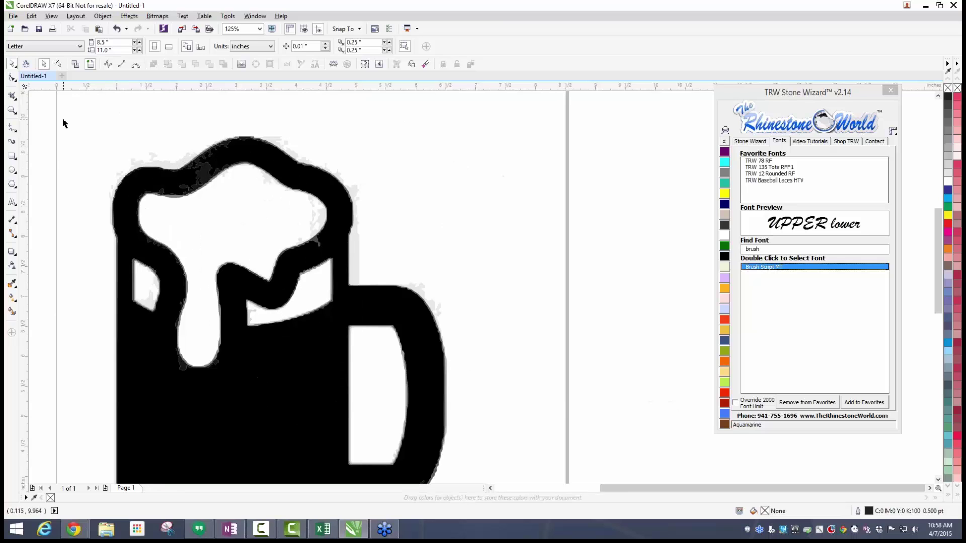
click(11, 78)
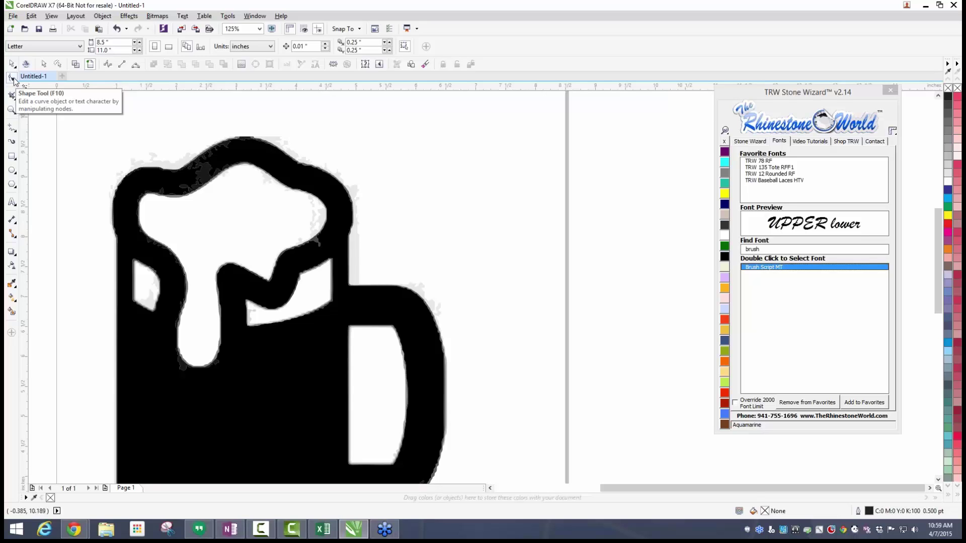
click(11, 79)
click(163, 189)
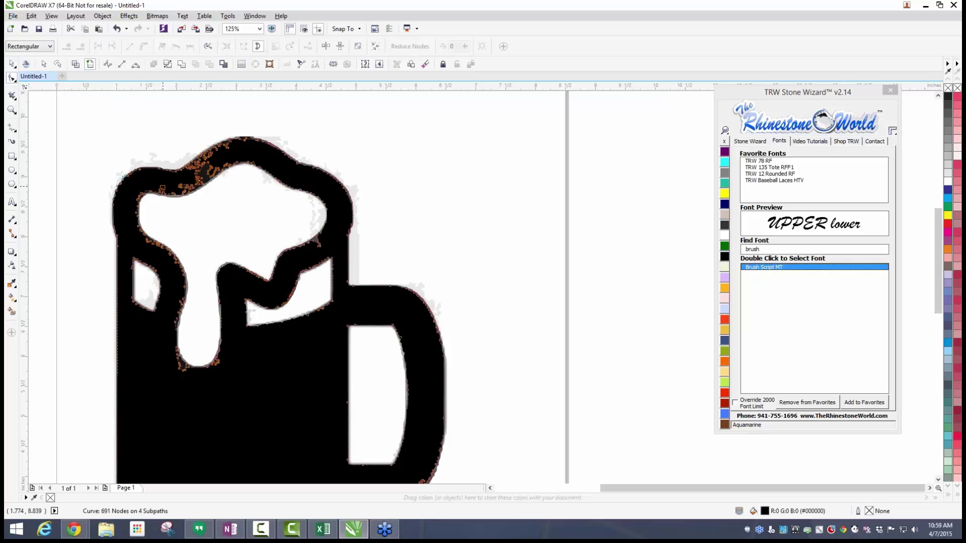
scroll(196, 269, down, 2)
scroll(187, 246, up, 1)
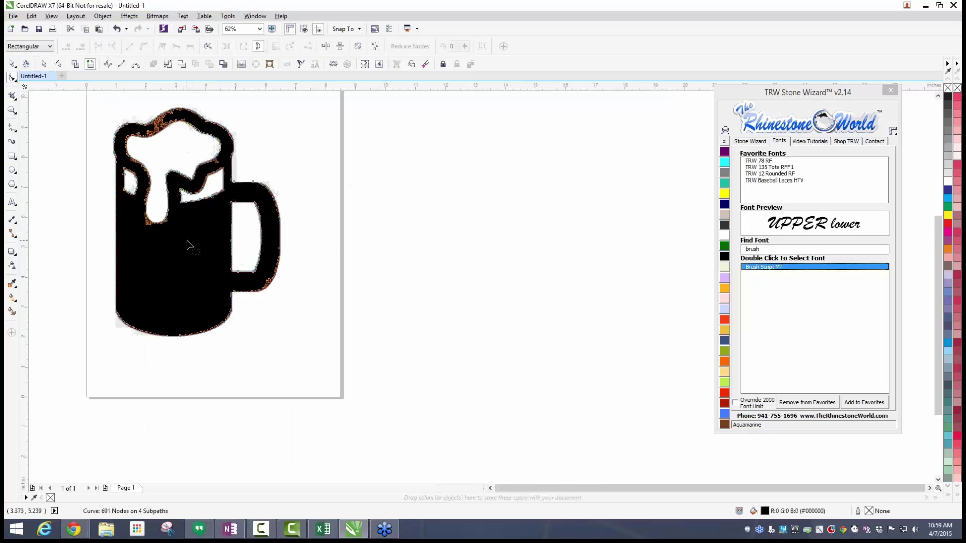
scroll(271, 209, up, 3)
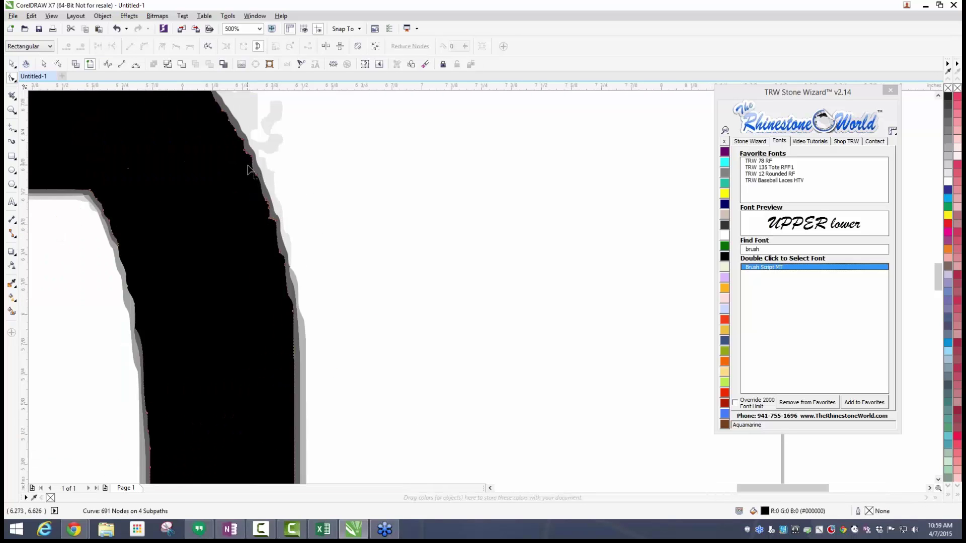
scroll(254, 176, down, 2)
scroll(241, 252, down, 2)
scroll(242, 251, up, 2)
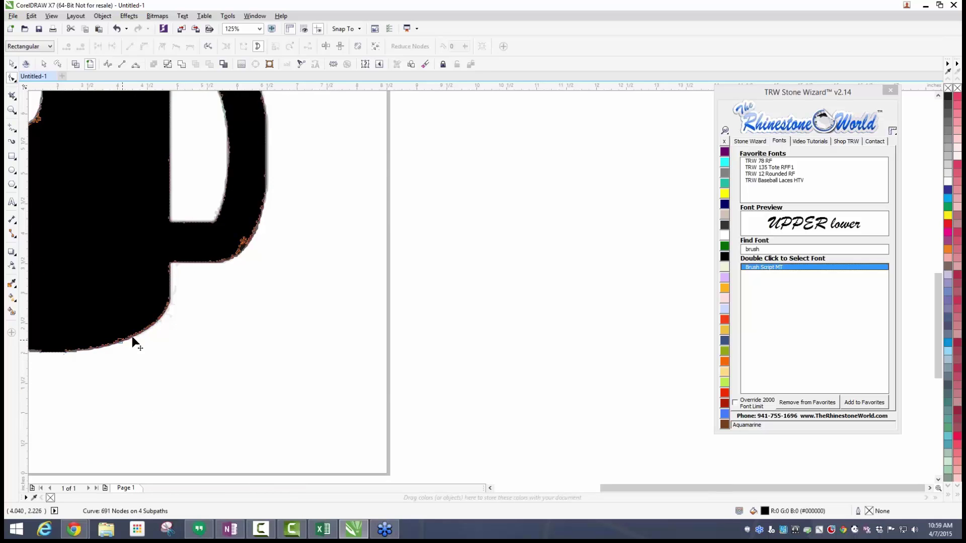
Delete the group of nodes along the outer top edge of the mug's foam outline.
scroll(216, 300, down, 3)
scroll(196, 243, up, 4)
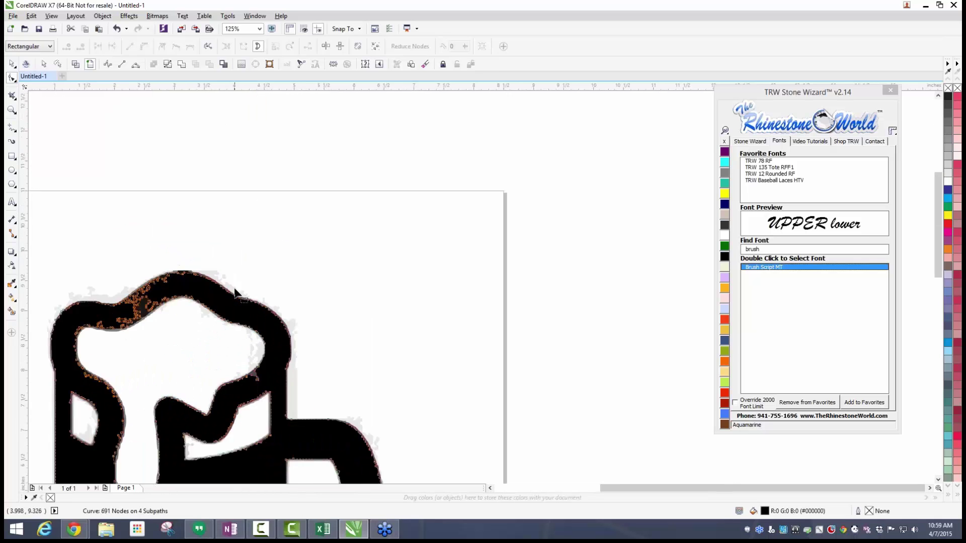
drag(175, 230, 269, 289)
key(Delete)
Remove one node on the foam's inner upper edge and bend the adjoining curve down into the foam using nodes and control handles.
scroll(192, 273, up, 4)
scroll(179, 270, up, 4)
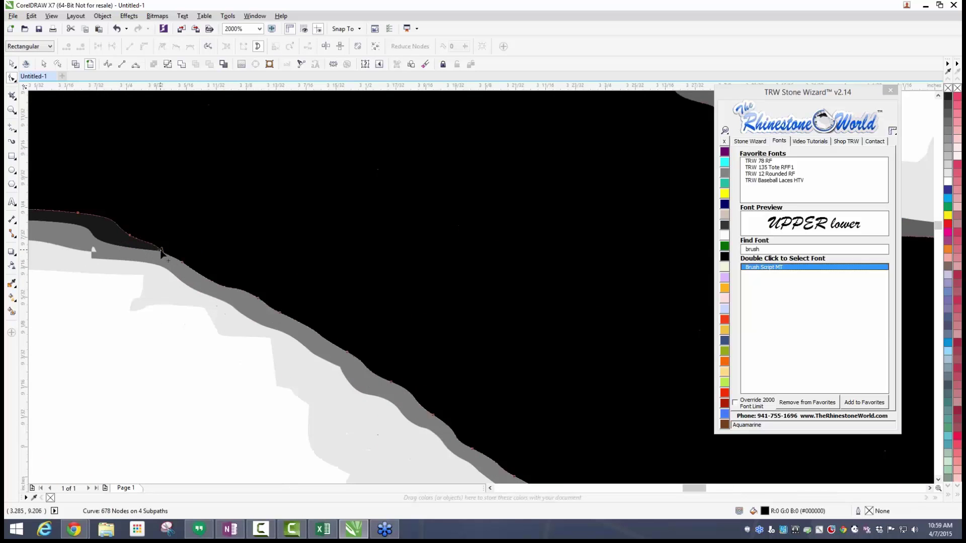
double_click(162, 251)
drag(155, 264, 187, 366)
scroll(188, 366, down, 2)
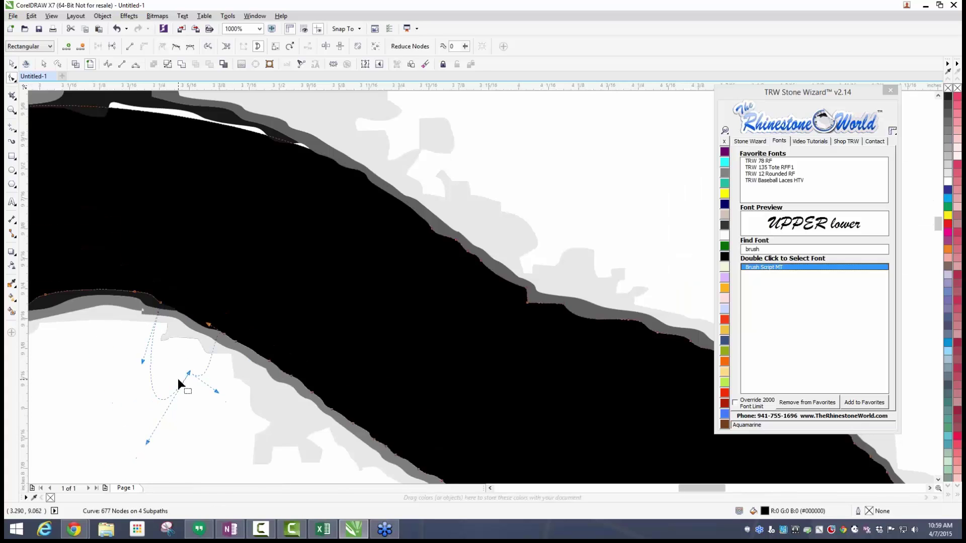
scroll(160, 303, up, 2)
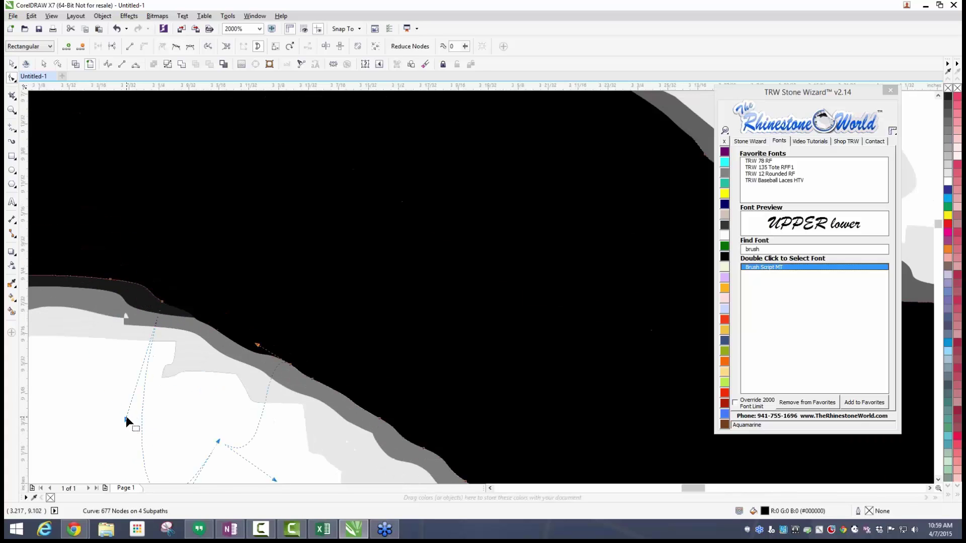
click(162, 302)
drag(125, 421, 94, 432)
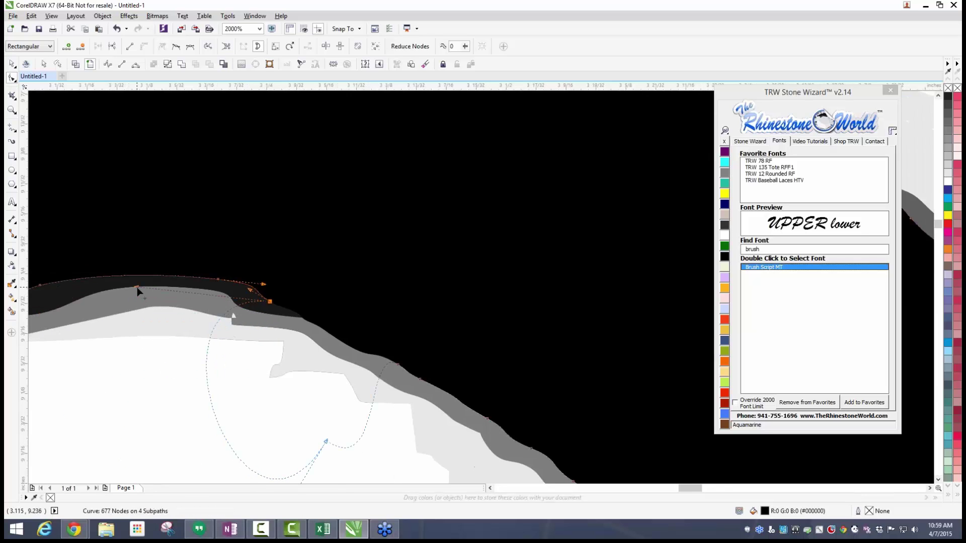
Use the Pick tool to pull the light grey fragment off the mug's outer edge and delete it.
scroll(136, 288, down, 2)
scroll(146, 291, down, 2)
scroll(153, 293, down, 1)
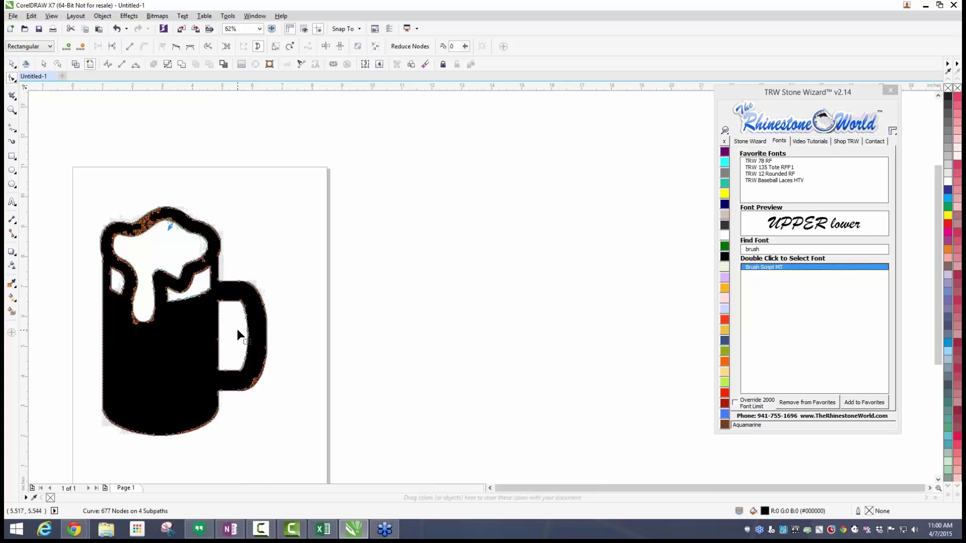
click(10, 65)
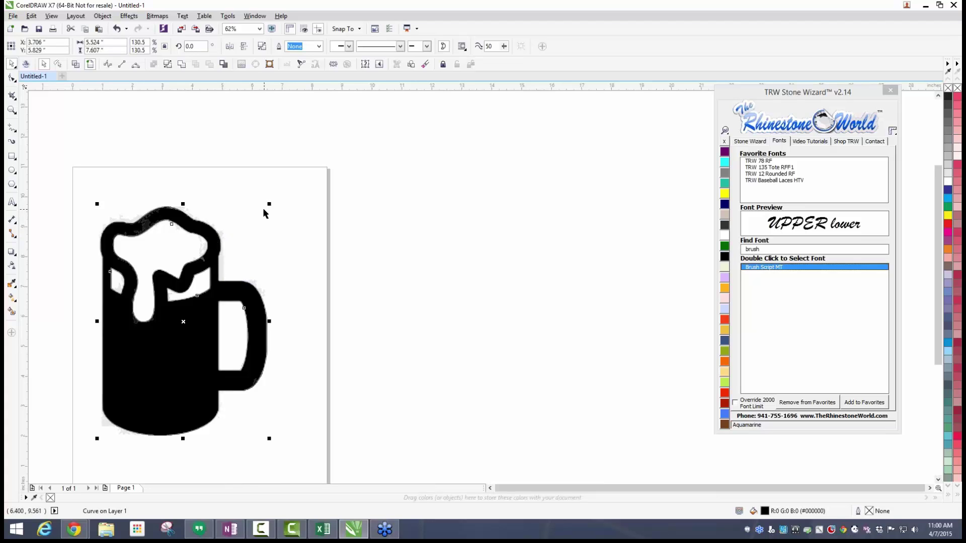
click(263, 254)
click(221, 268)
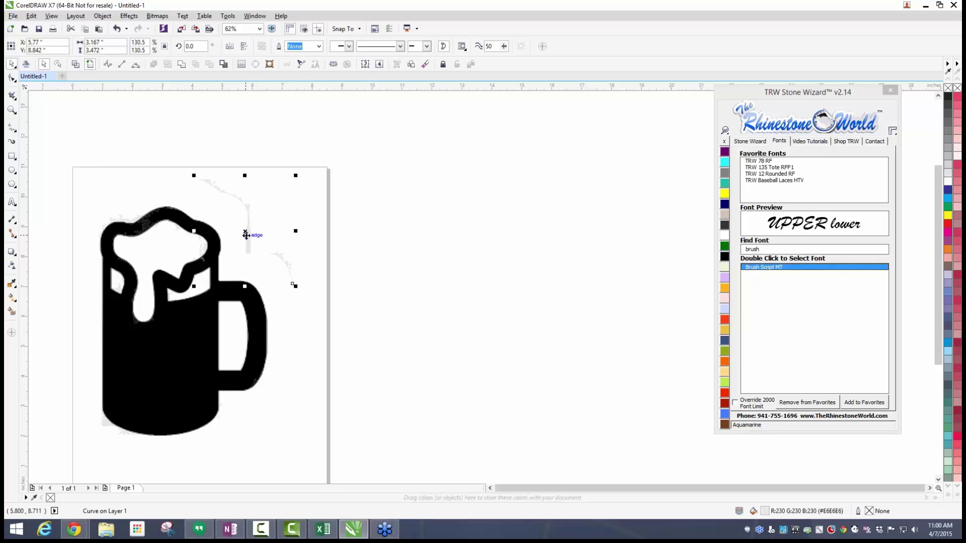
key(Escape)
scroll(172, 233, up, 4)
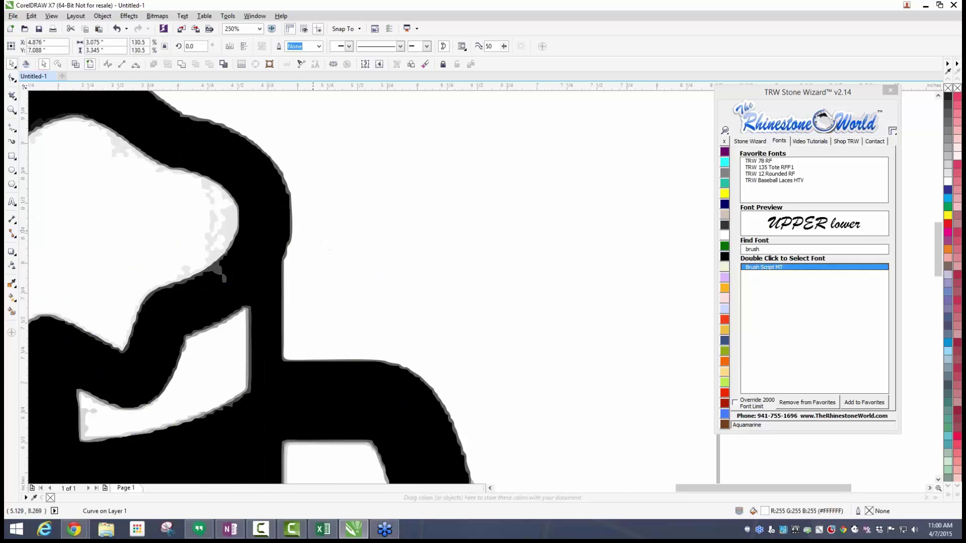
Delete the white foam piece and the grey fragments along the inside of the foam area.
drag(134, 193, 252, 297)
key(Delete)
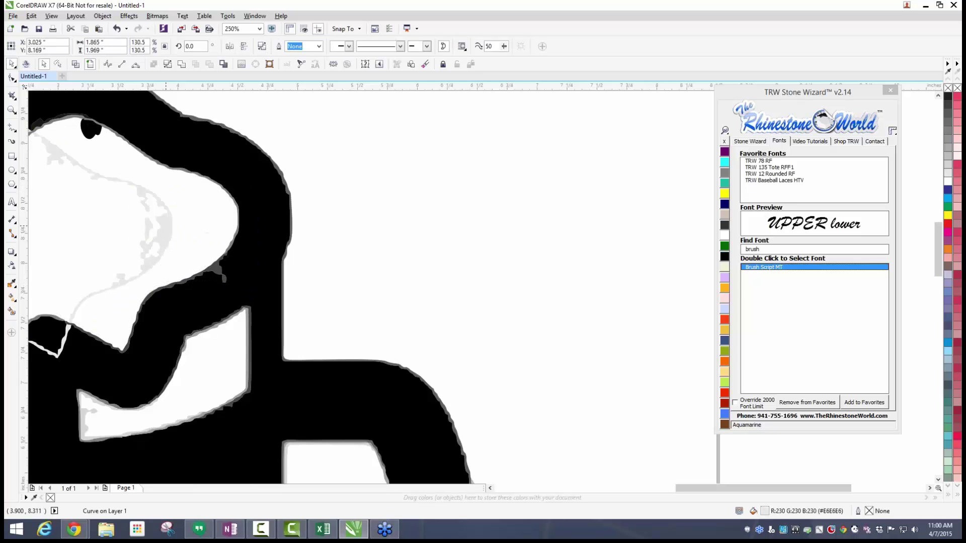
click(197, 248)
key(Delete)
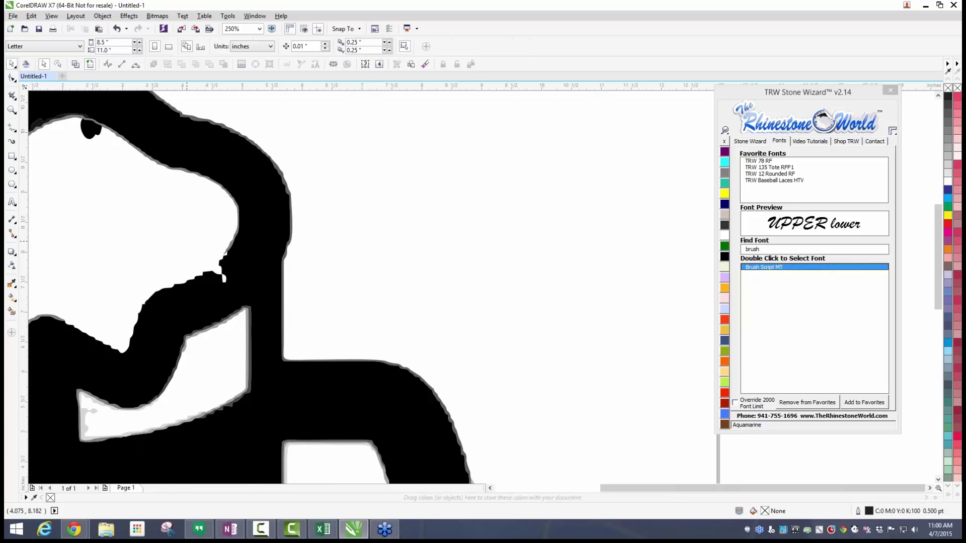
scroll(98, 205, down, 3)
scroll(98, 204, up, 4)
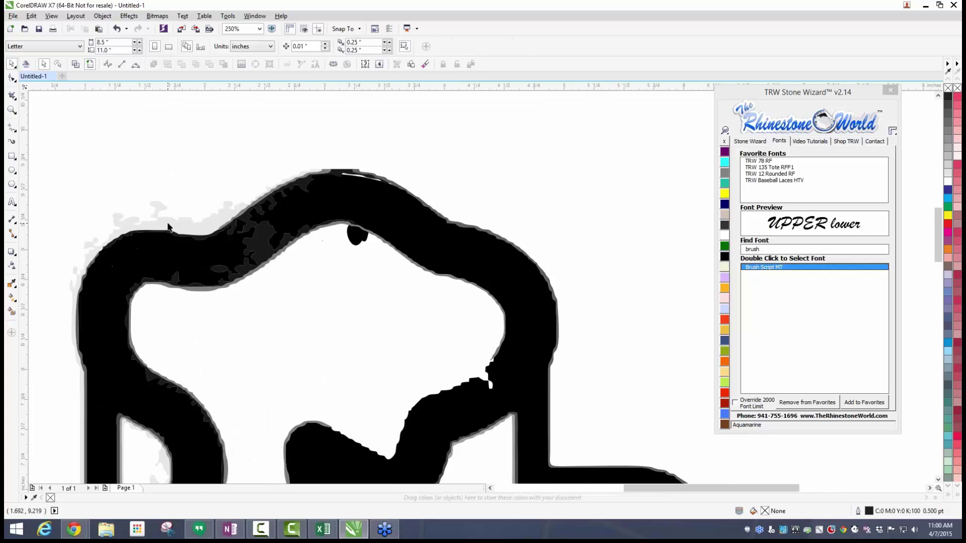
scroll(161, 237, down, 4)
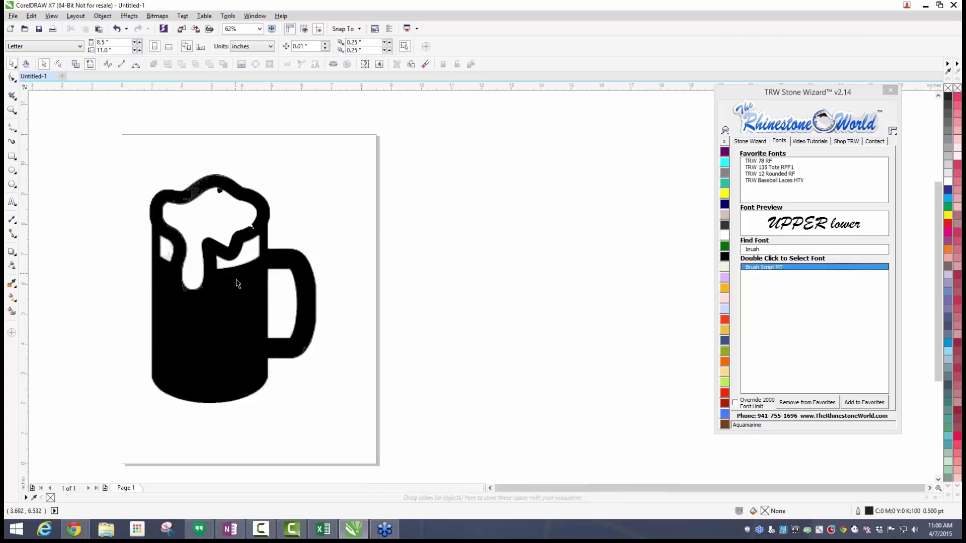
Switch the mug to wireframe view and examine the stray outlines around the foam and handle.
click(238, 306)
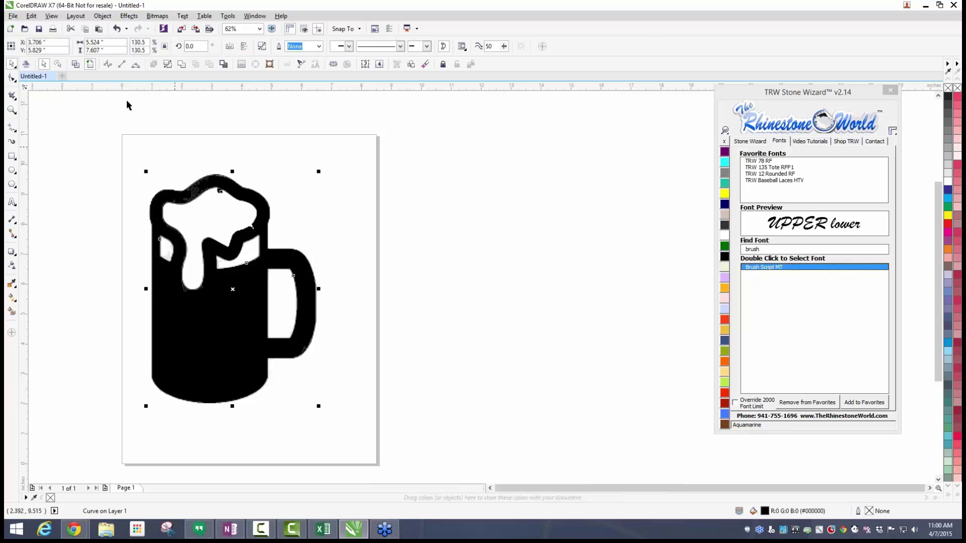
click(75, 64)
click(97, 170)
scroll(302, 203, up, 2)
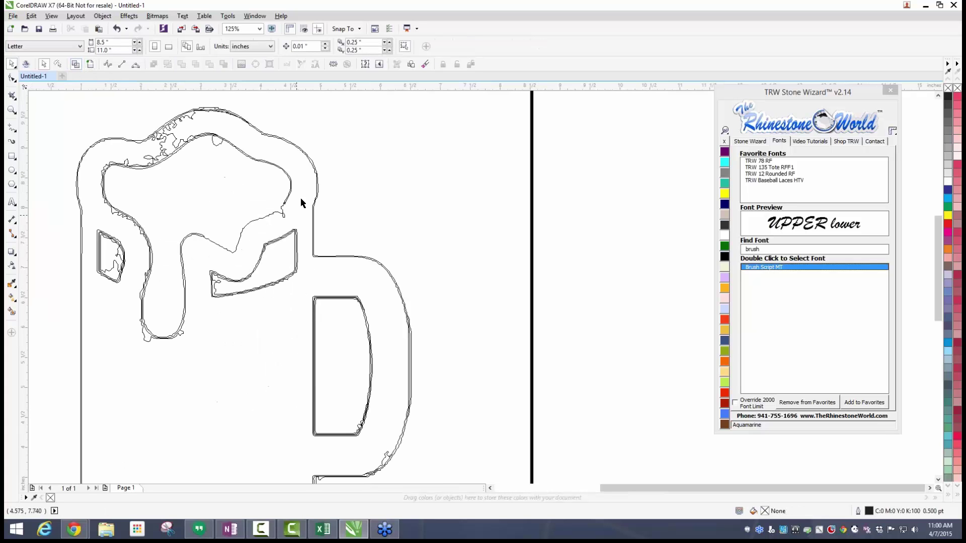
scroll(308, 184, down, 4)
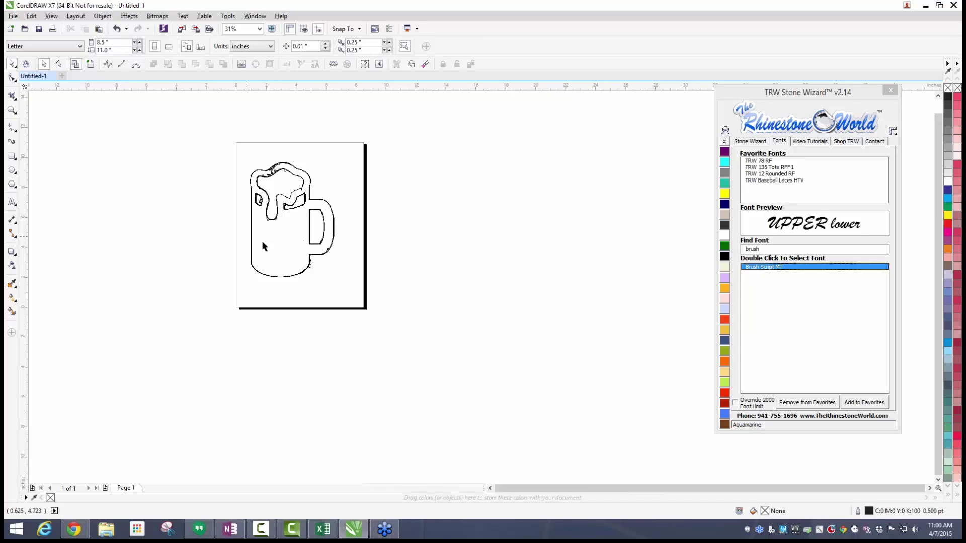
scroll(317, 188, up, 2)
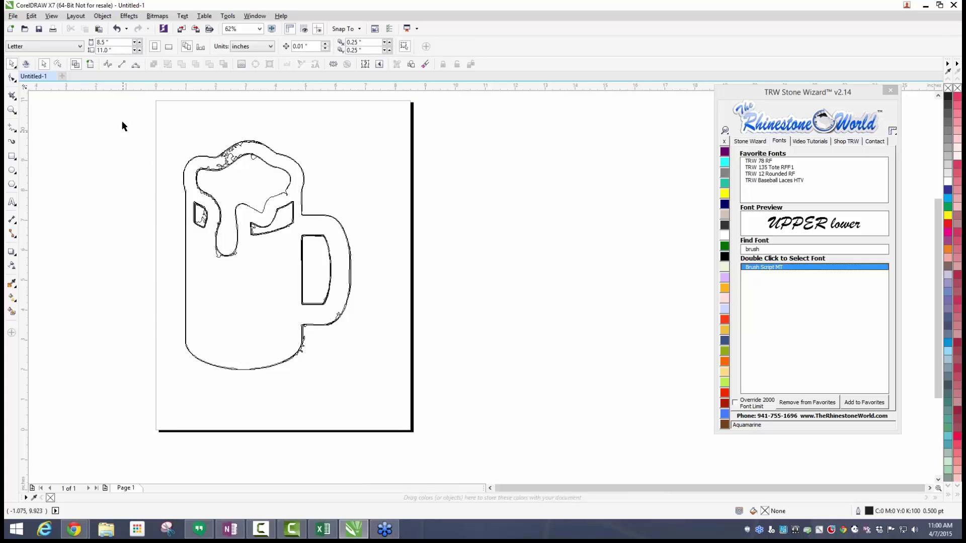
Select and delete all the traced mug pieces, and undo the deletion.
drag(122, 116, 100, 266)
drag(116, 107, 360, 391)
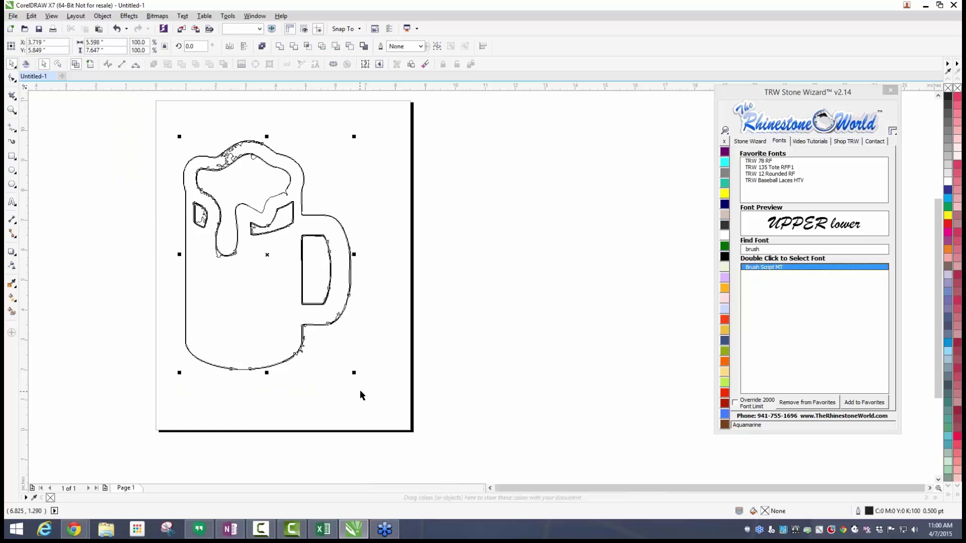
key(Delete)
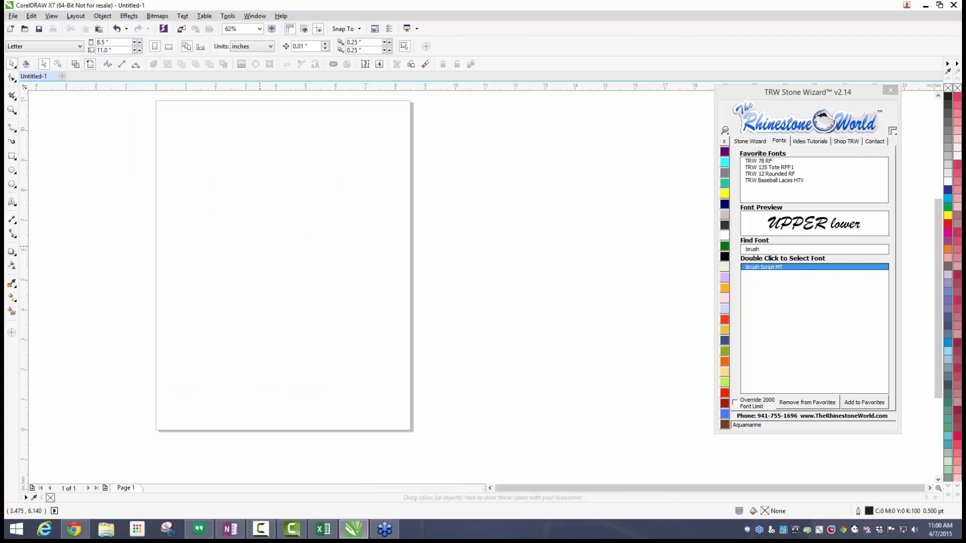
click(12, 78)
key(ctrl+v)
Delete the nodes along the straight outer edge of the mug's handle with the Shape tool.
scroll(354, 256, up, 4)
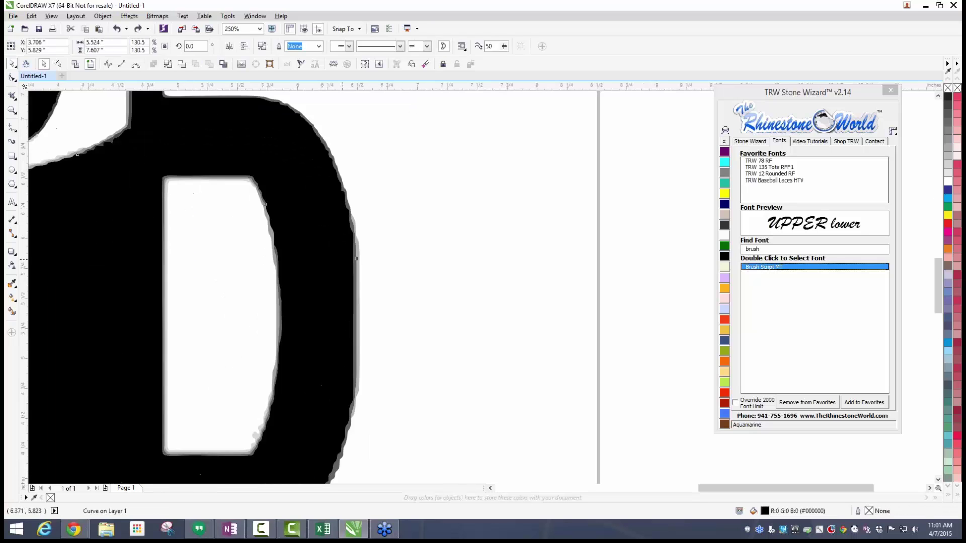
drag(406, 211, 327, 418)
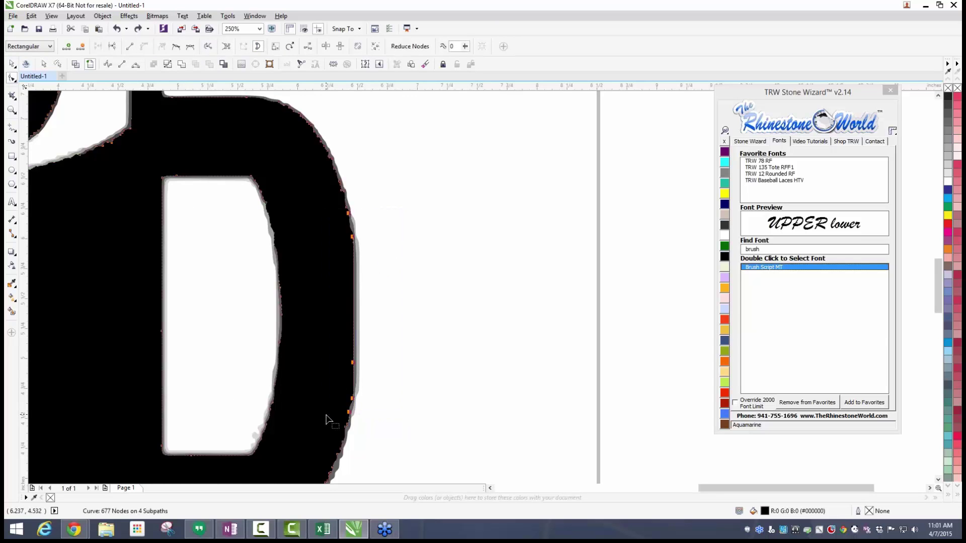
key(Delete)
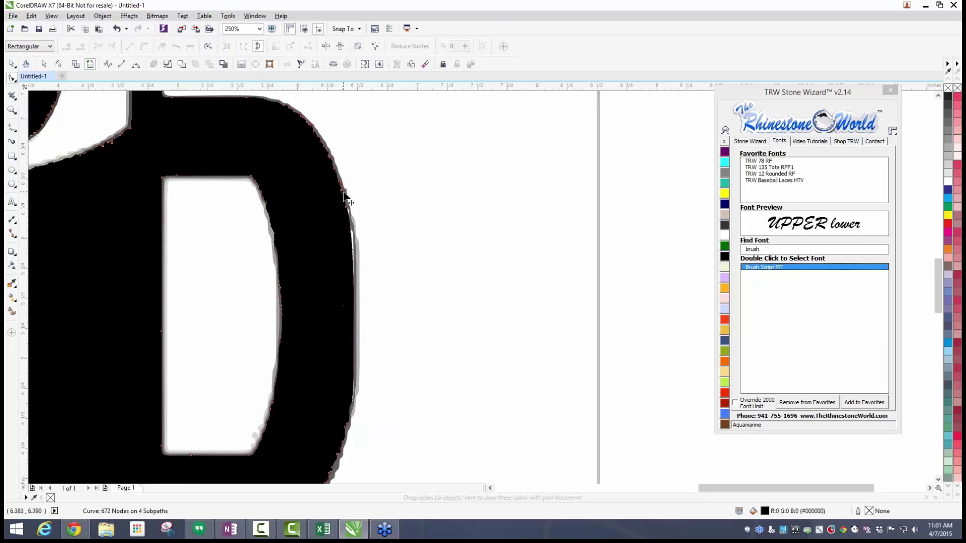
scroll(353, 174, down, 5)
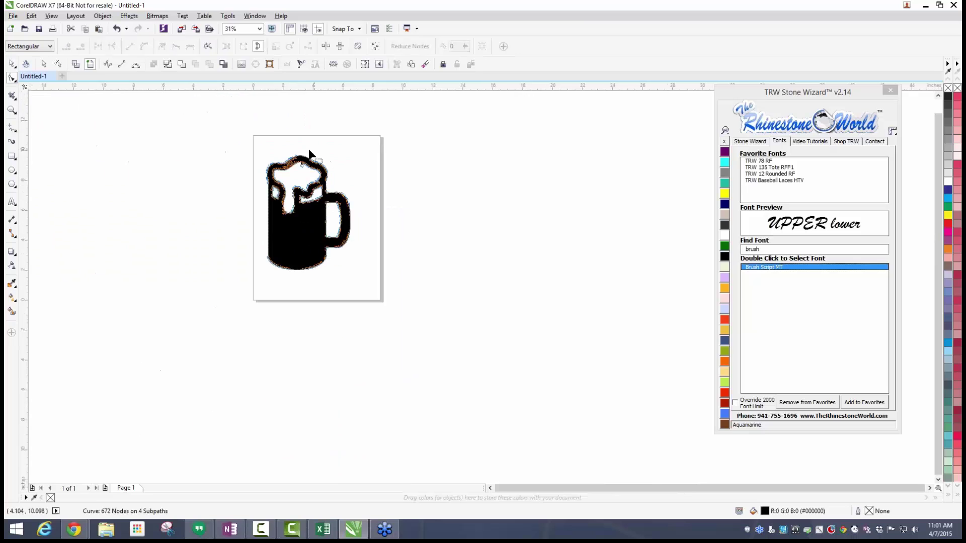
Replace all the traced mug pieces with a pasted copy of the mug bitmap, enlarged to about 12.5 inches square.
click(43, 64)
drag(204, 144, 364, 283)
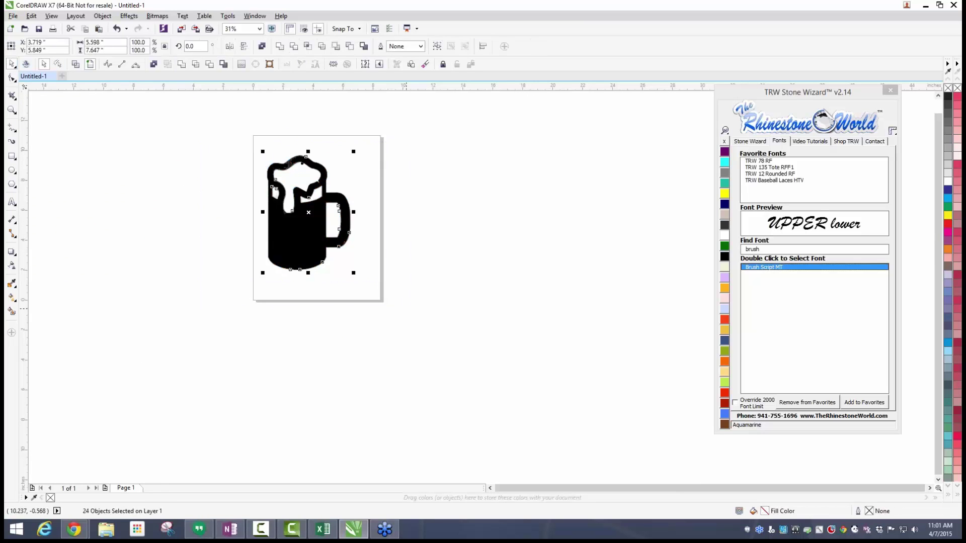
key(Delete)
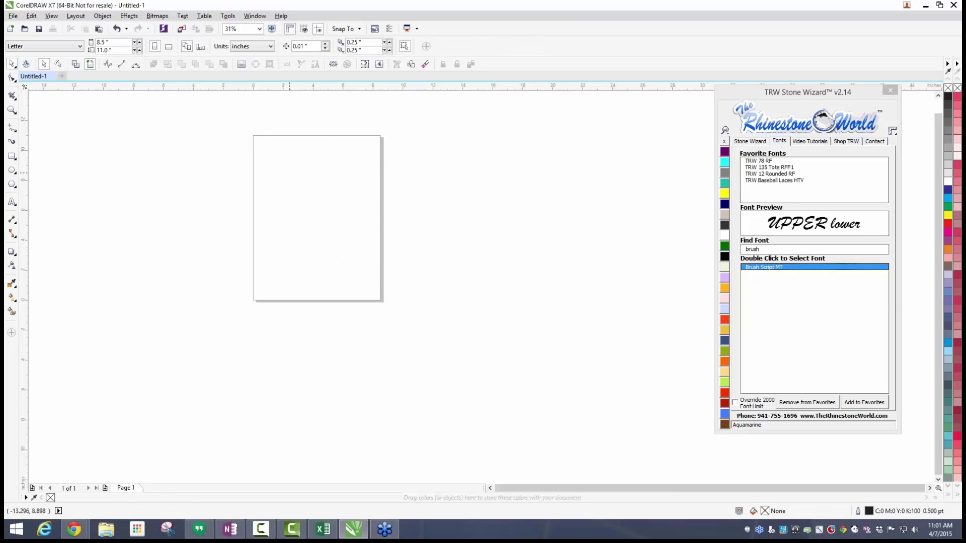
key(ctrl+v)
drag(336, 220, 427, 303)
Start a Clipart outline trace of the mug bitmap and let PowerTRACE reduce the bitmap.
click(344, 45)
mouse_move(346, 80)
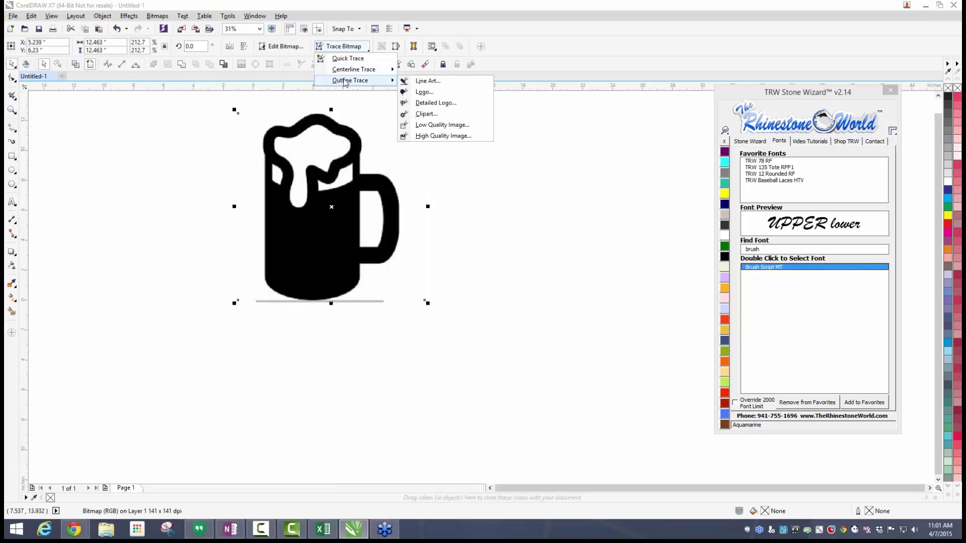
click(435, 113)
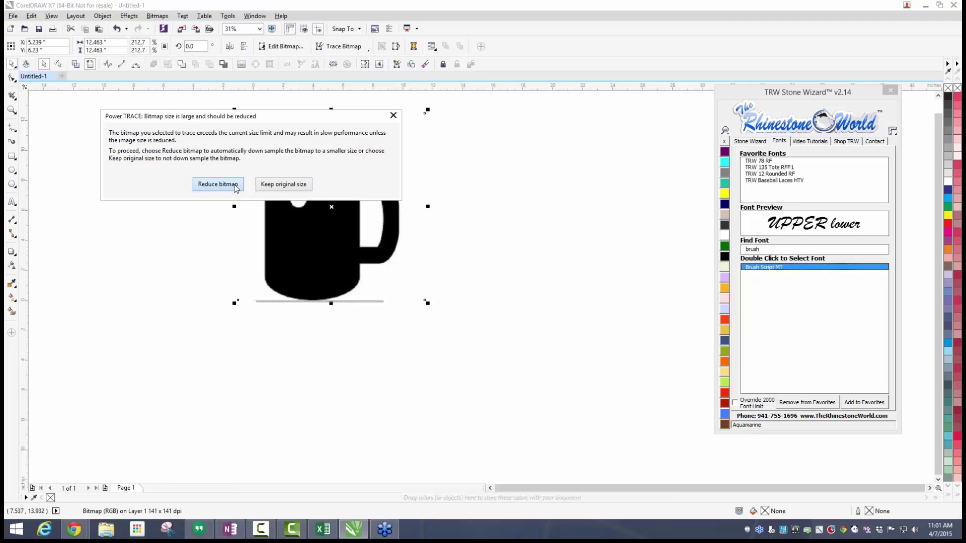
click(235, 187)
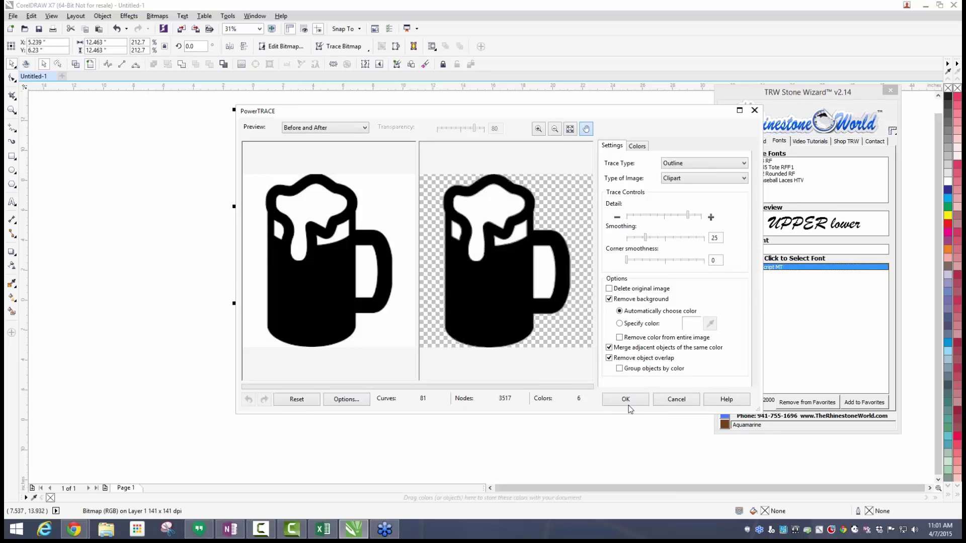
Delete the four grey colors from the trace so only white and black remain, and apply the trace.
click(638, 147)
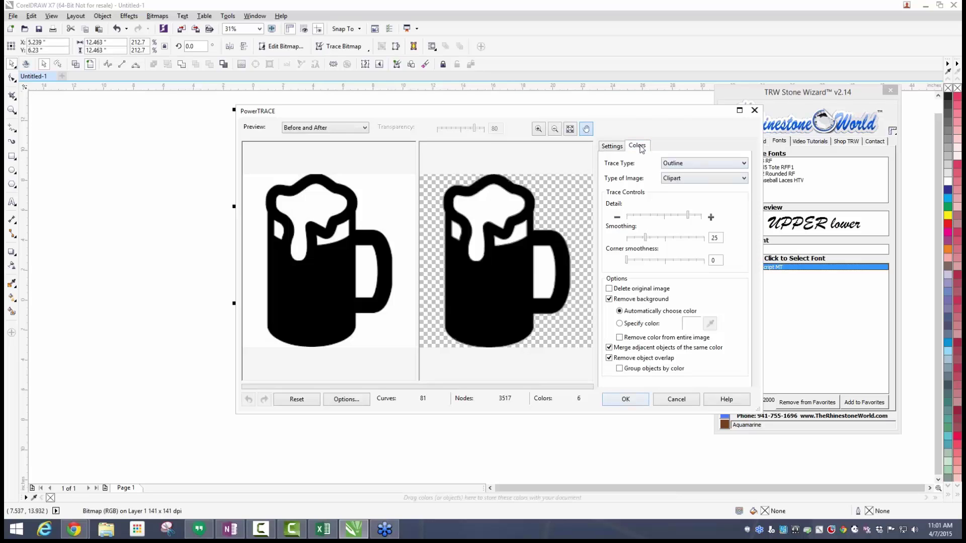
click(655, 308)
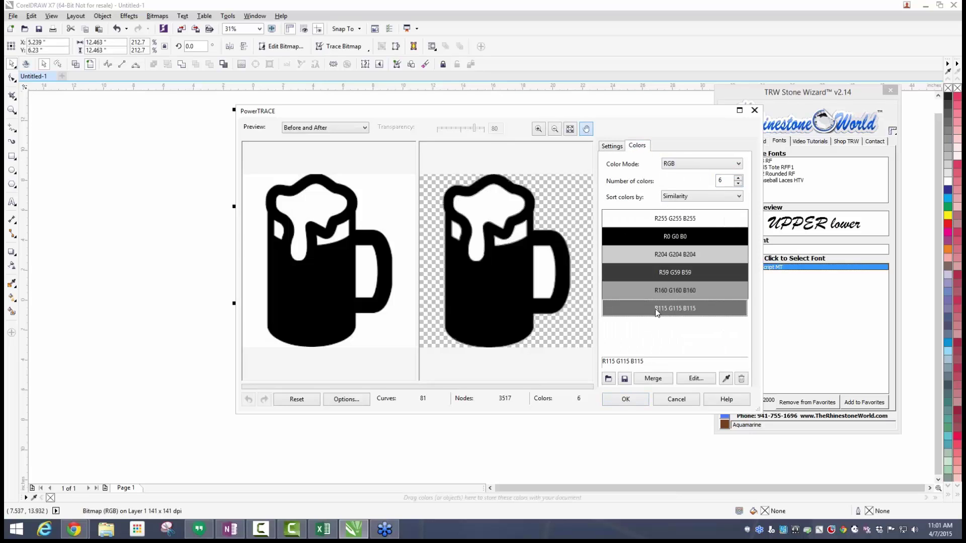
ctrl+click(656, 293)
right_click(663, 265)
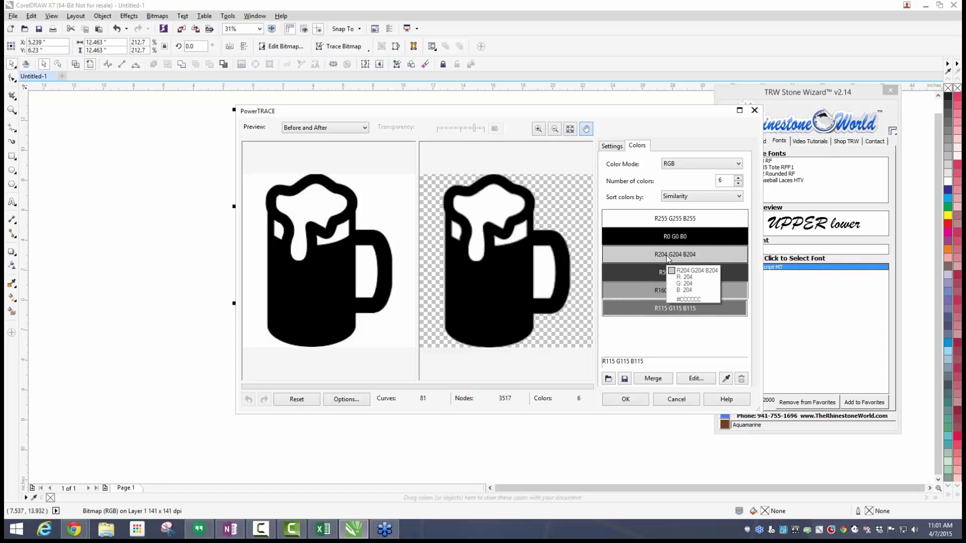
ctrl+click(659, 274)
click(741, 378)
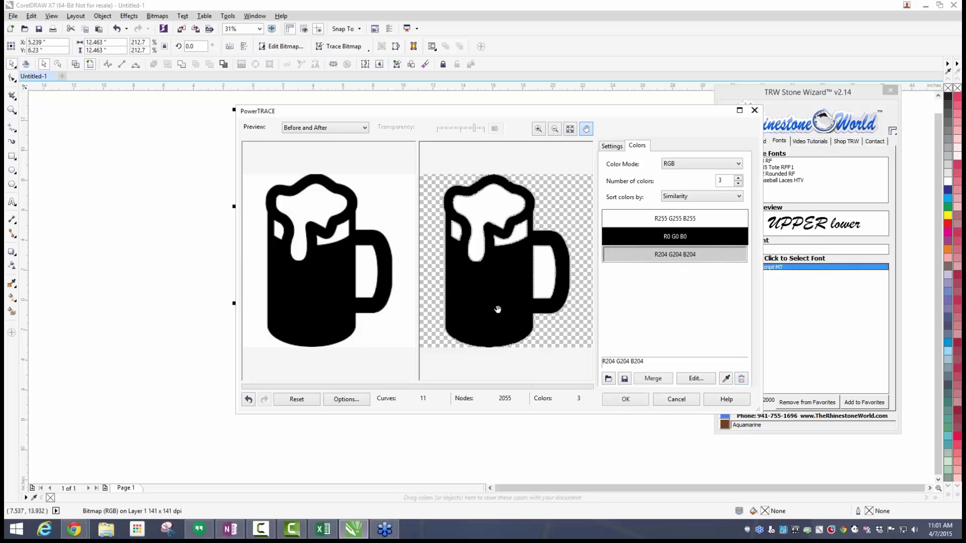
click(742, 381)
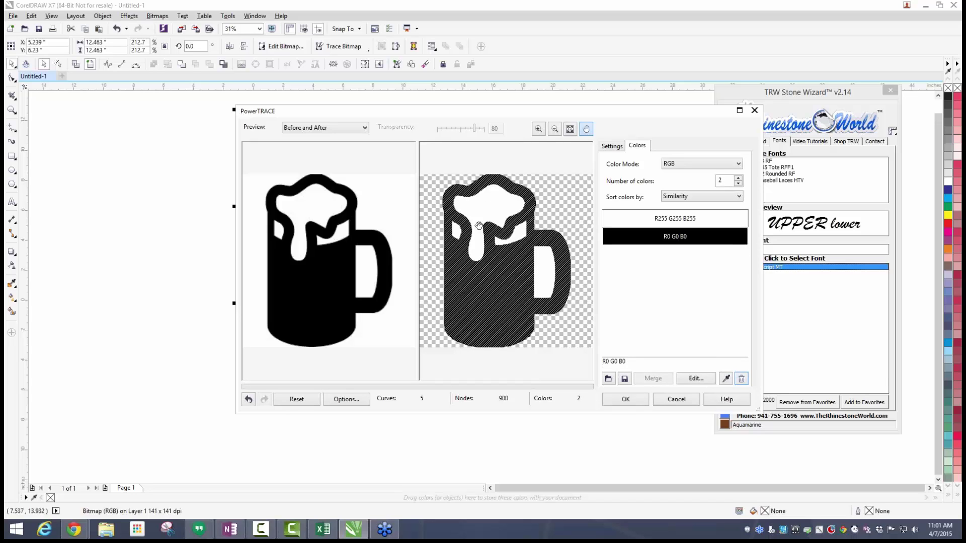
click(625, 399)
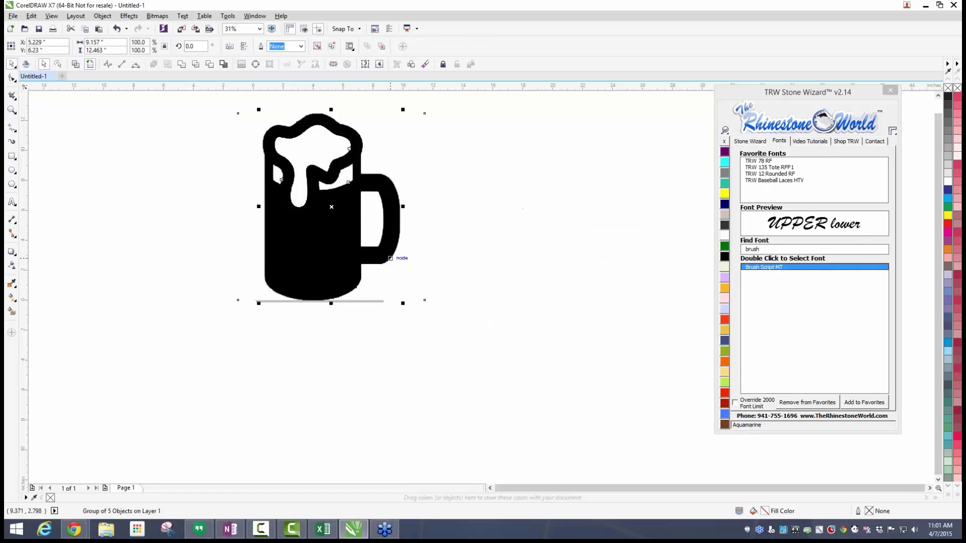
Move the traced mug aside and delete the original bitmap beneath it.
drag(304, 244, 411, 258)
click(330, 250)
key(Delete)
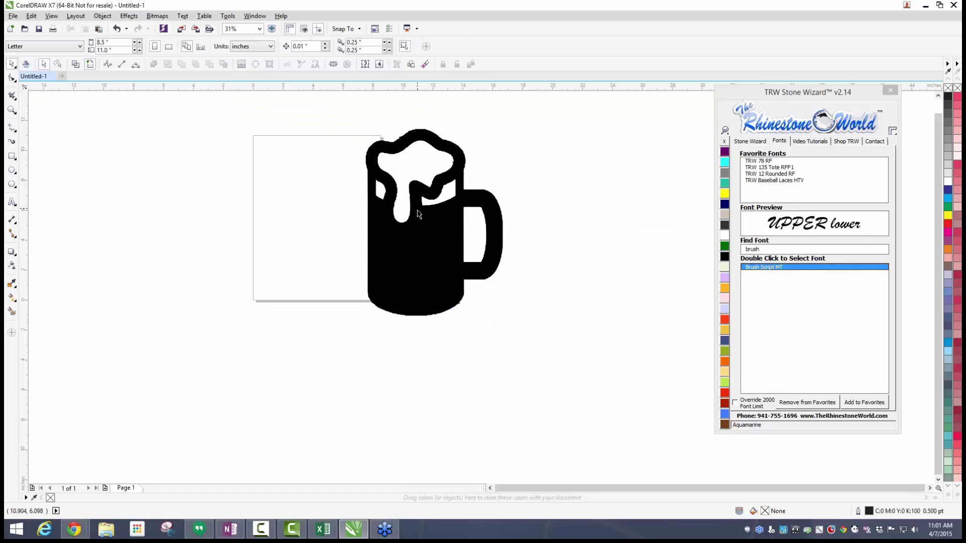
Move the traced mug onto the page and scale it down to about 6.5 by 8.9 inches.
drag(408, 218, 302, 203)
drag(402, 304, 361, 249)
drag(305, 206, 308, 229)
scroll(308, 216, up, 2)
scroll(308, 216, down, 2)
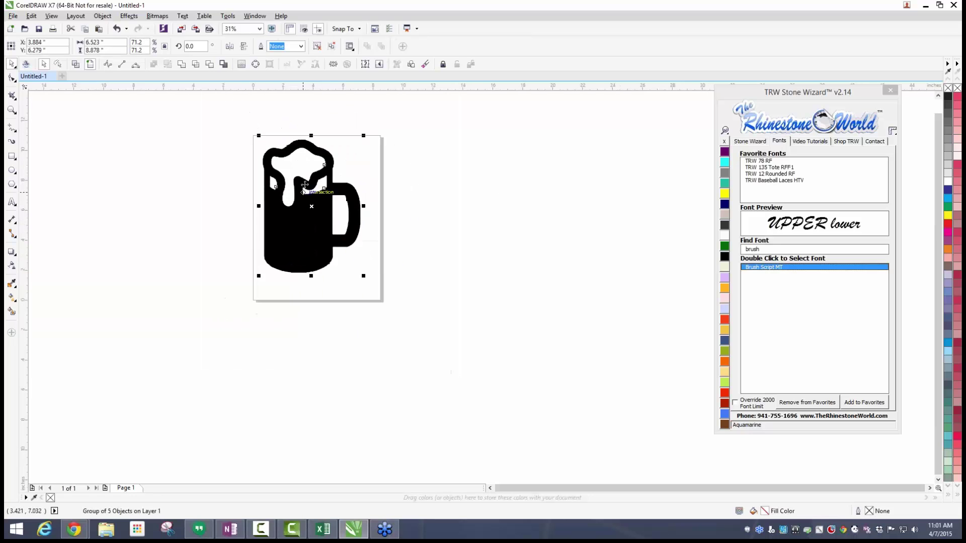
Ungroup all objects of the traced mug and clear the selection.
scroll(304, 133, up, 2)
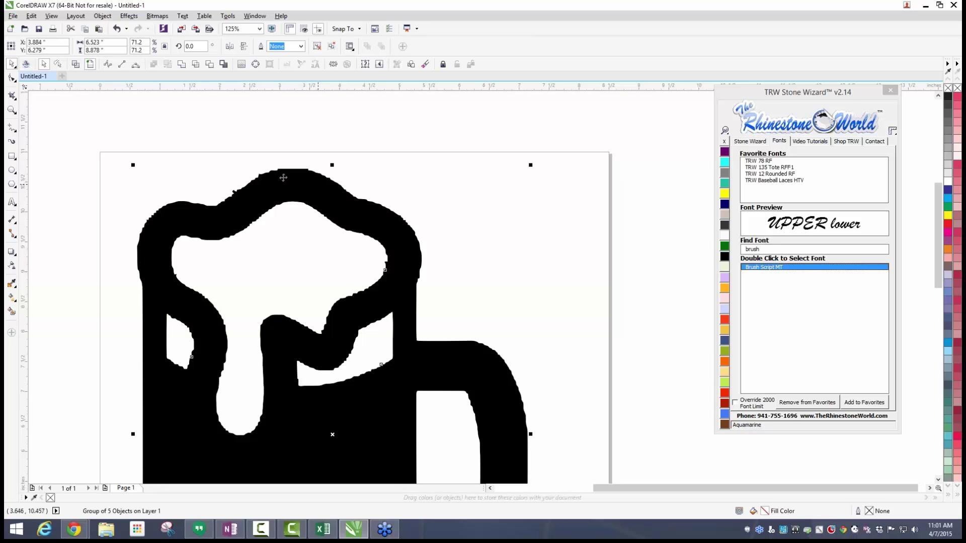
scroll(250, 182, down, 1)
click(237, 219)
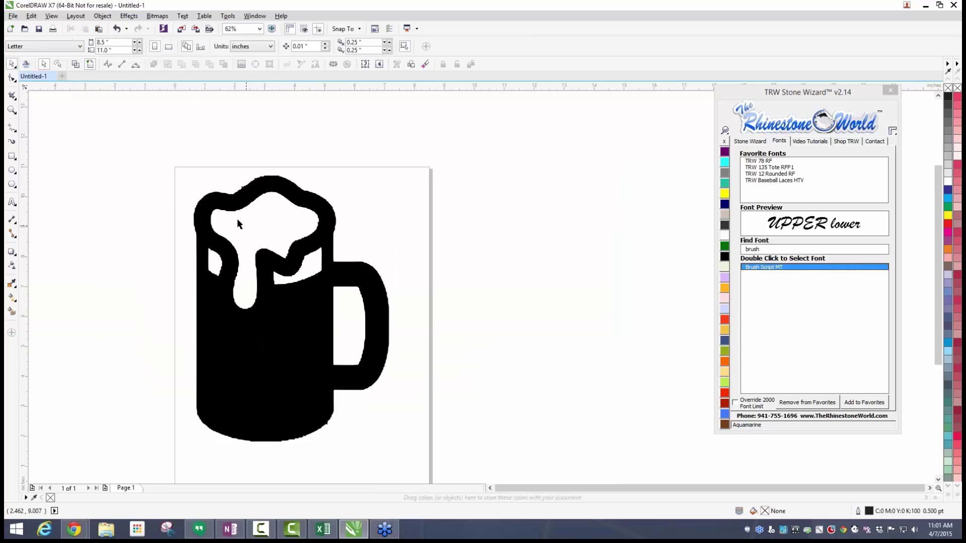
right_click(229, 206)
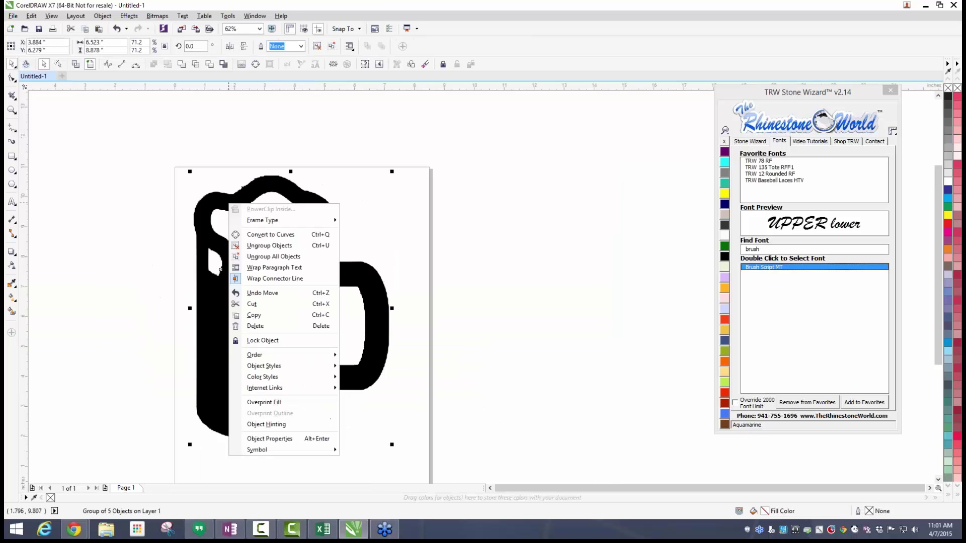
click(256, 254)
click(177, 246)
Delete the jagged nodes along the outer foam edge left of the peak with the Shape tool.
scroll(227, 192, up, 2)
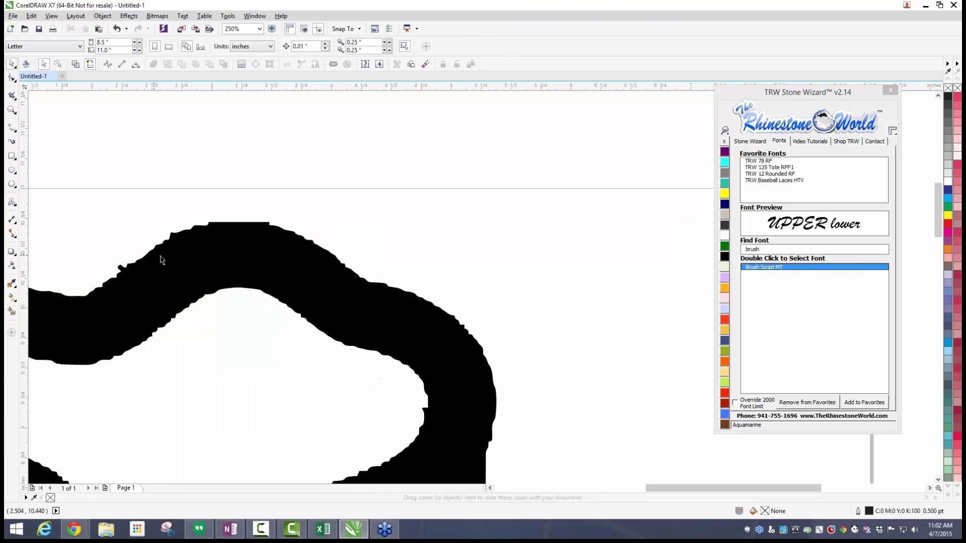
click(190, 270)
key(F10)
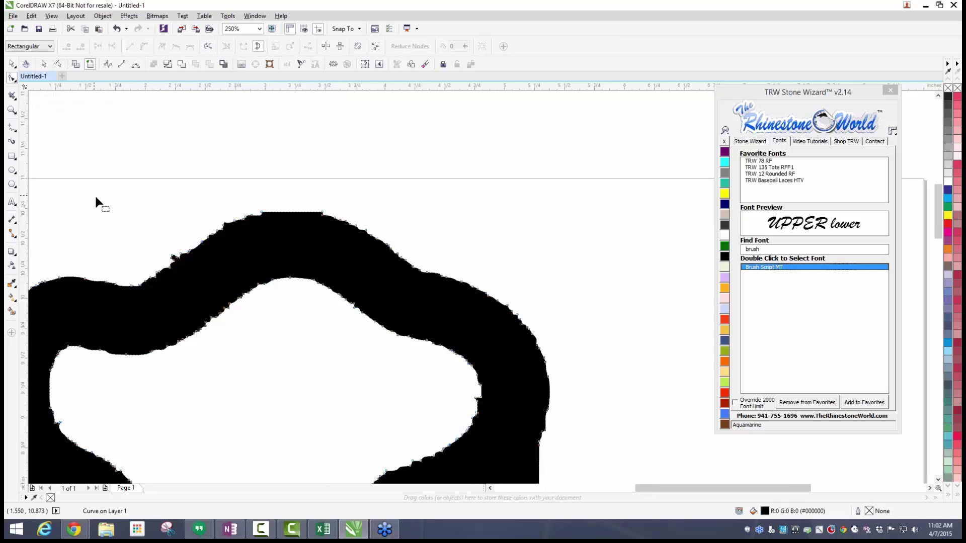
drag(96, 198, 262, 264)
key(Delete)
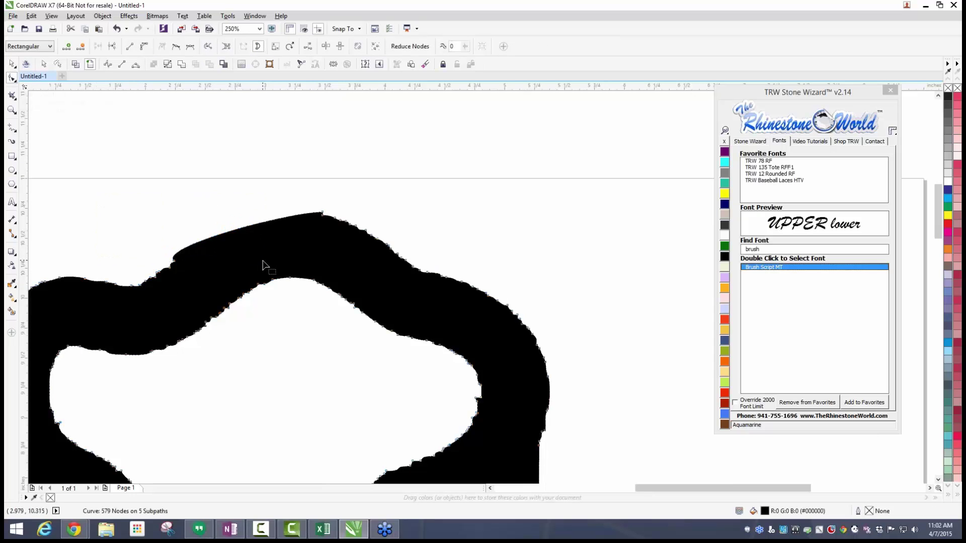
drag(95, 222, 192, 309)
key(Delete)
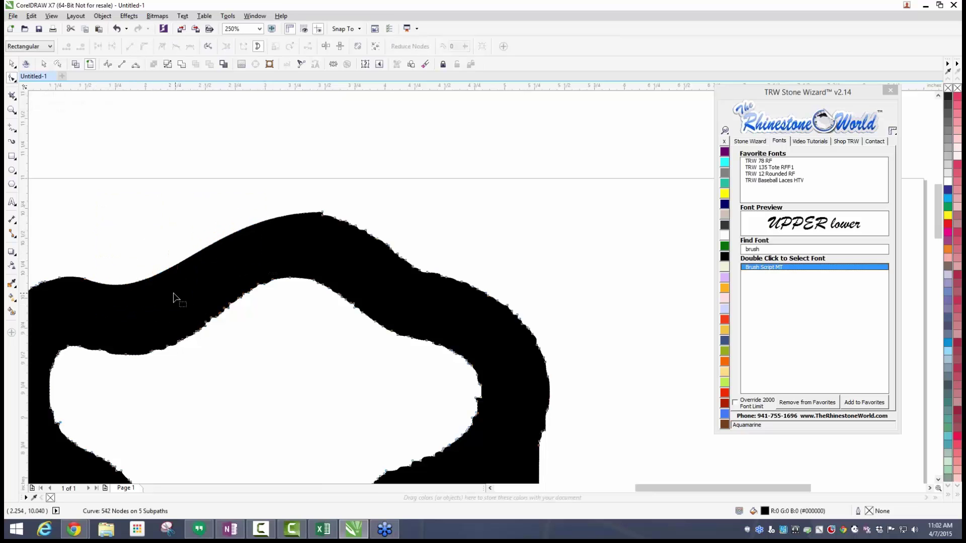
Examine the smoothed outer foam edge and the jagged nodes along the foam's inner outline.
scroll(255, 218, down, 4)
scroll(255, 216, up, 6)
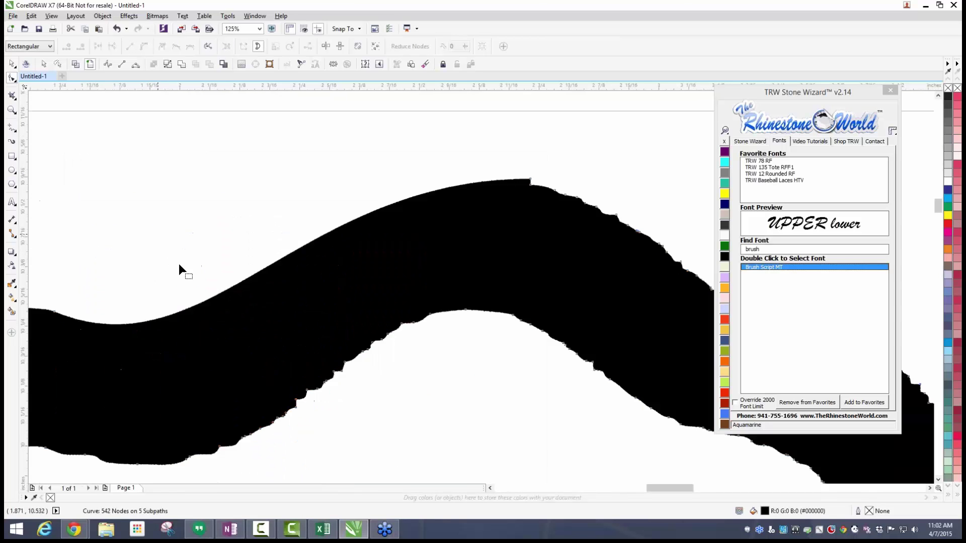
scroll(180, 264, up, 1)
scroll(200, 334, up, 2)
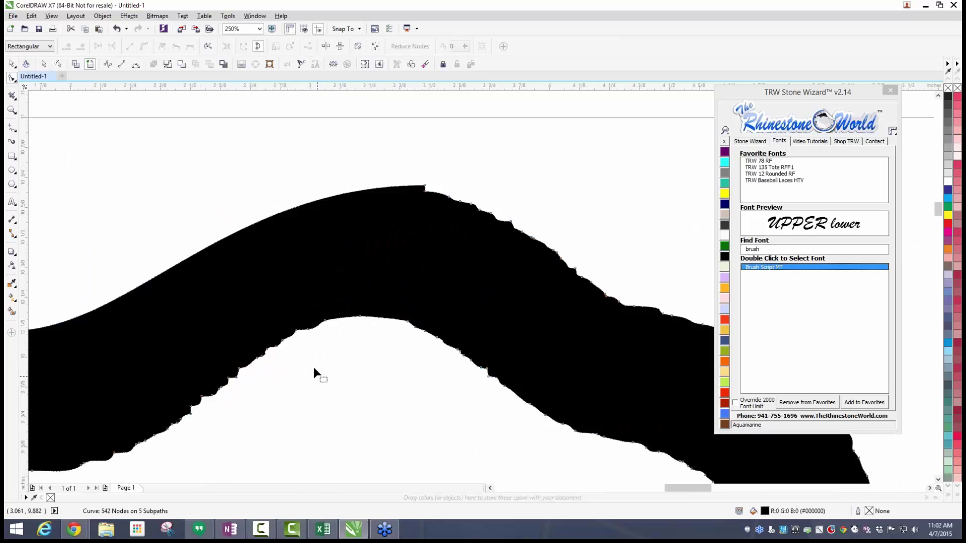
scroll(282, 353, up, 6)
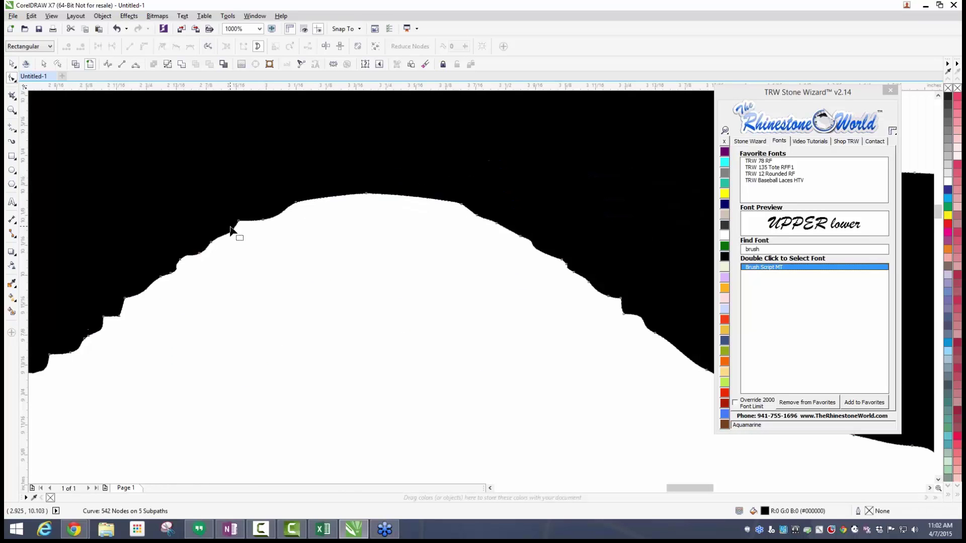
scroll(233, 230, down, 2)
scroll(281, 240, down, 4)
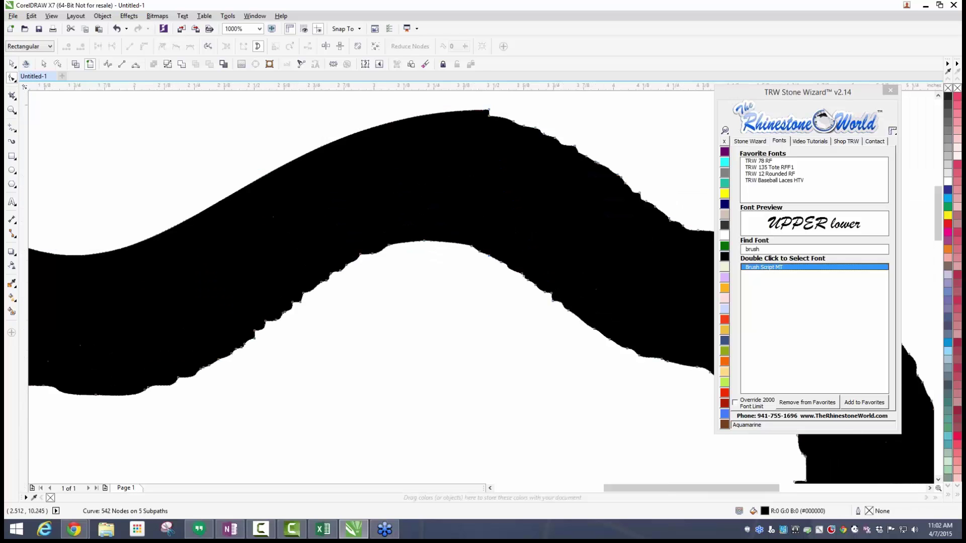
scroll(151, 251, up, 4)
scroll(263, 282, down, 4)
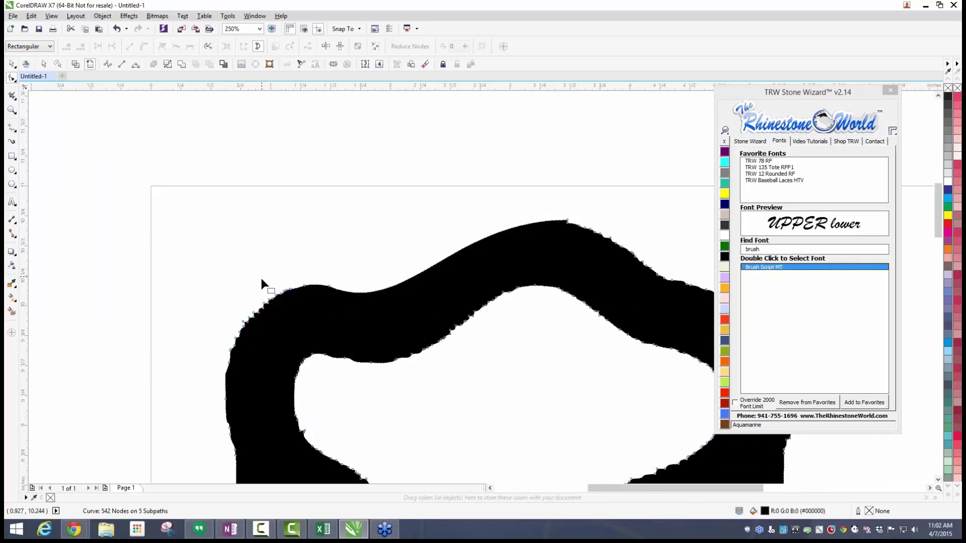
Delete the stair-stepped nodes around the foam's upper-left outer corner.
scroll(238, 332, up, 4)
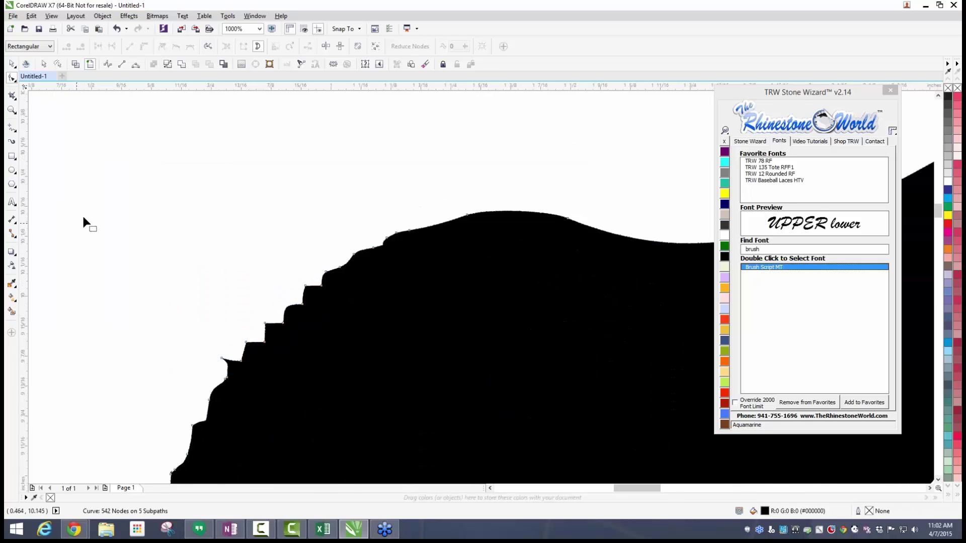
drag(112, 205, 433, 326)
key(Delete)
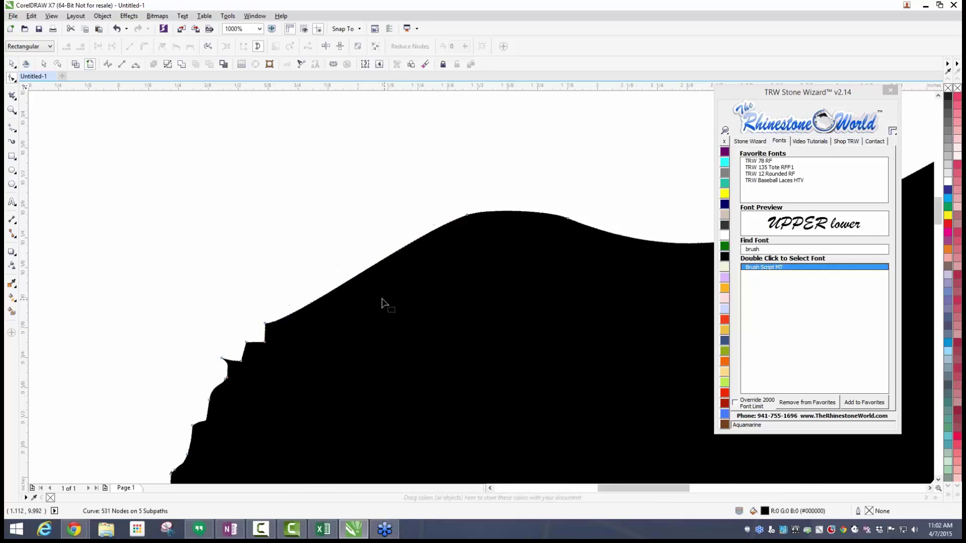
scroll(224, 271, down, 4)
drag(242, 255, 354, 356)
scroll(342, 337, down, 2)
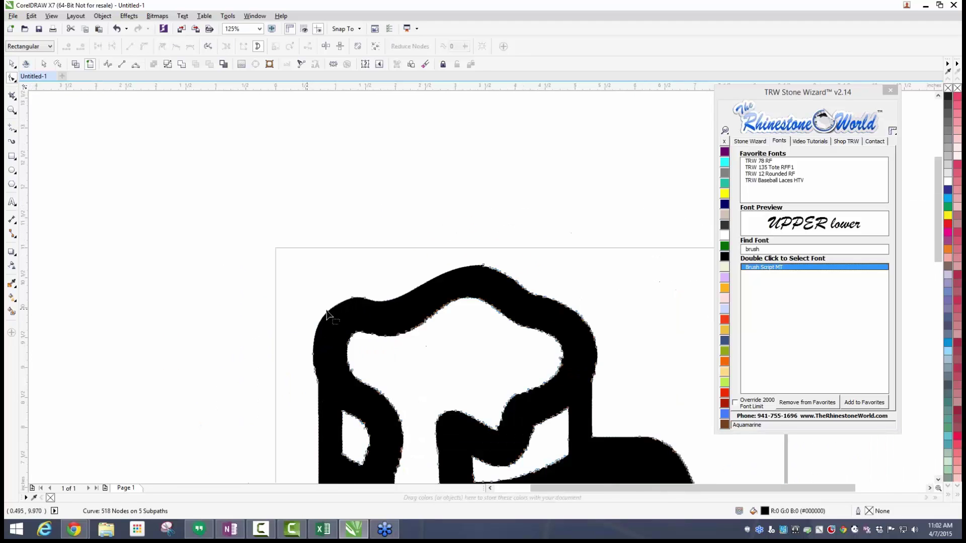
Delete the jagged nodes along the outer foam edge on the slope right of the peak.
scroll(635, 306, up, 2)
scroll(583, 279, up, 2)
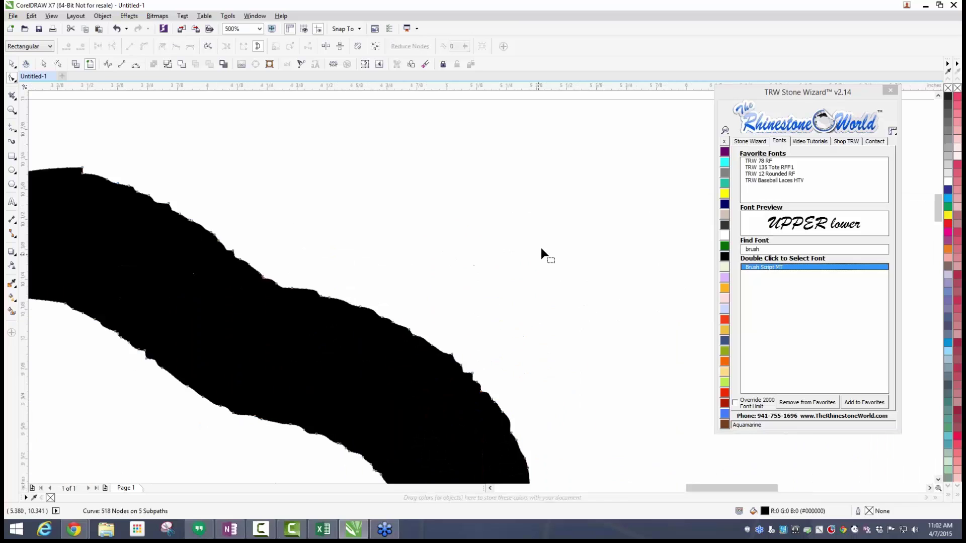
drag(542, 247, 358, 377)
key(Delete)
drag(554, 346, 448, 442)
key(Delete)
drag(379, 246, 242, 334)
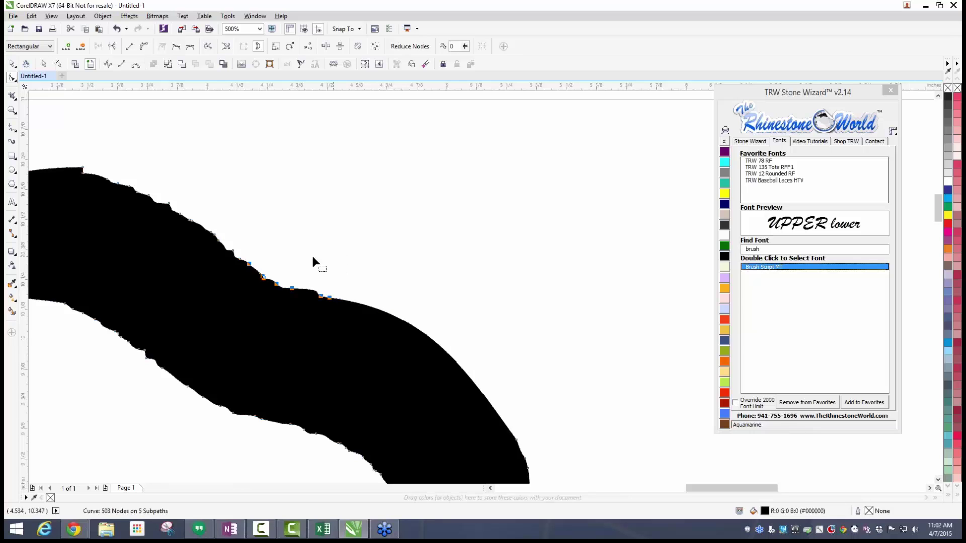
key(Delete)
Delete the remaining jagged nodes between the right slope and the foam's peak.
click(240, 259)
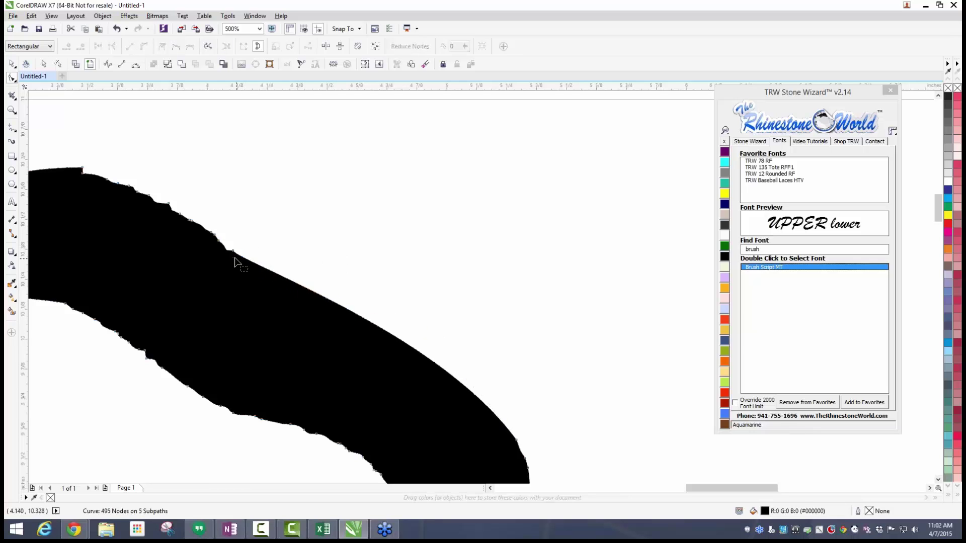
key(Delete)
scroll(233, 254, down, 2)
drag(254, 201, 187, 262)
key(Delete)
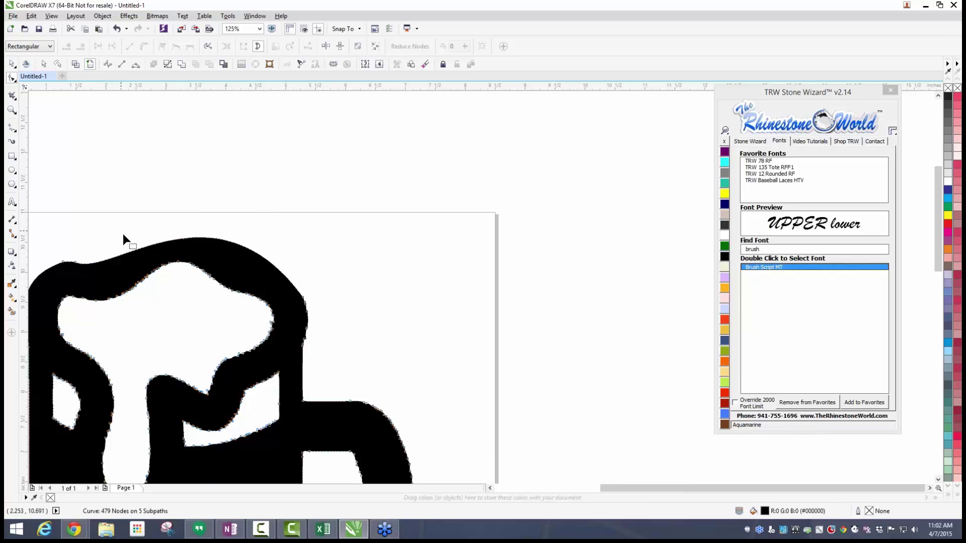
Remove the node at the notch on the left side of the foam's outer edge.
drag(125, 250, 109, 241)
scroll(114, 249, down, 3)
scroll(118, 258, up, 5)
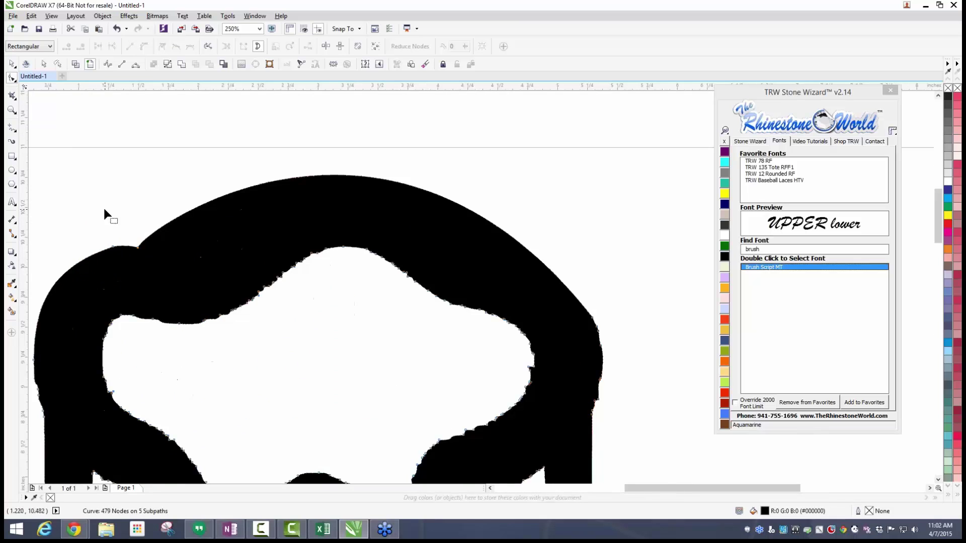
double_click(137, 247)
scroll(211, 212, down, 4)
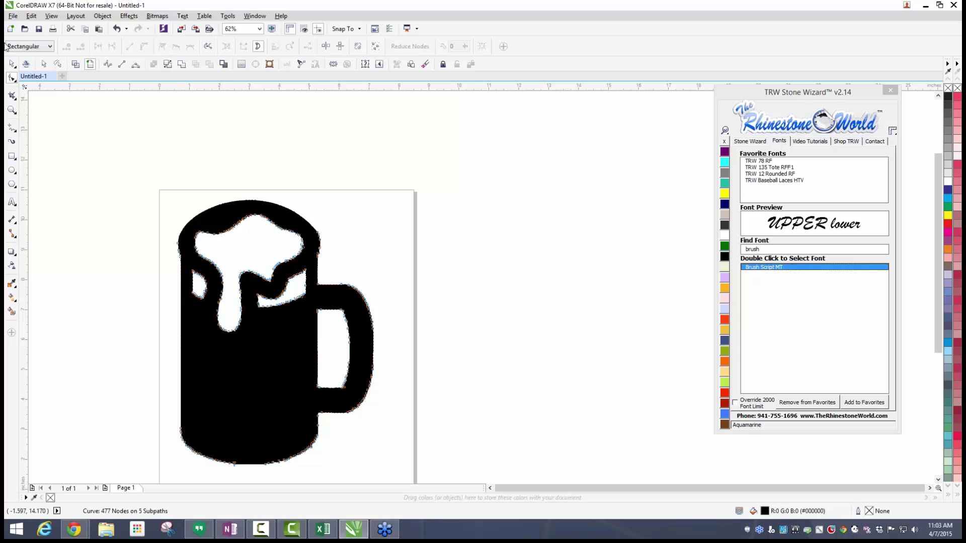
Move the black mug shape about 1.8 inches right and 0.7 inches up, off the white pieces.
click(11, 64)
click(291, 275)
drag(291, 274, 345, 252)
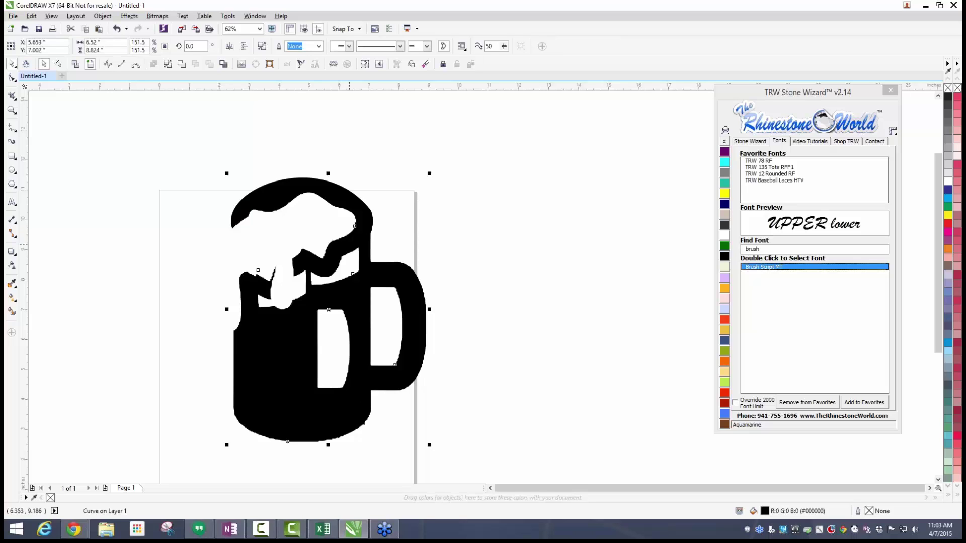
Undo the last mug move and place the black mug shape beyond the page's right edge, away from the white pieces.
key(ctrl+z)
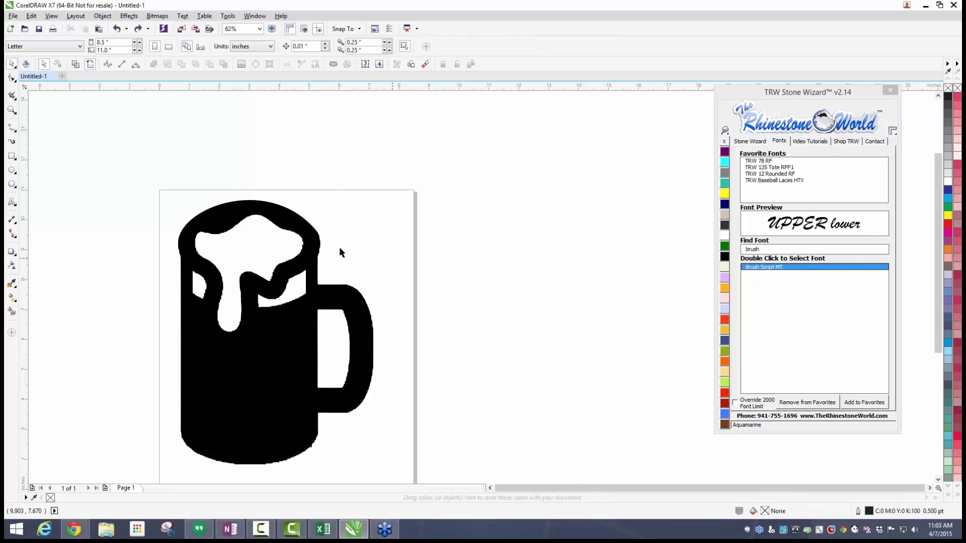
click(269, 252)
drag(270, 253, 435, 218)
key(Escape)
click(281, 313)
drag(376, 196, 398, 166)
drag(313, 206, 601, 194)
Move the mug closer to the page, centred at X 12.152 and Y 7.627 inches, and display the drawing as wireframe.
drag(134, 158, 414, 446)
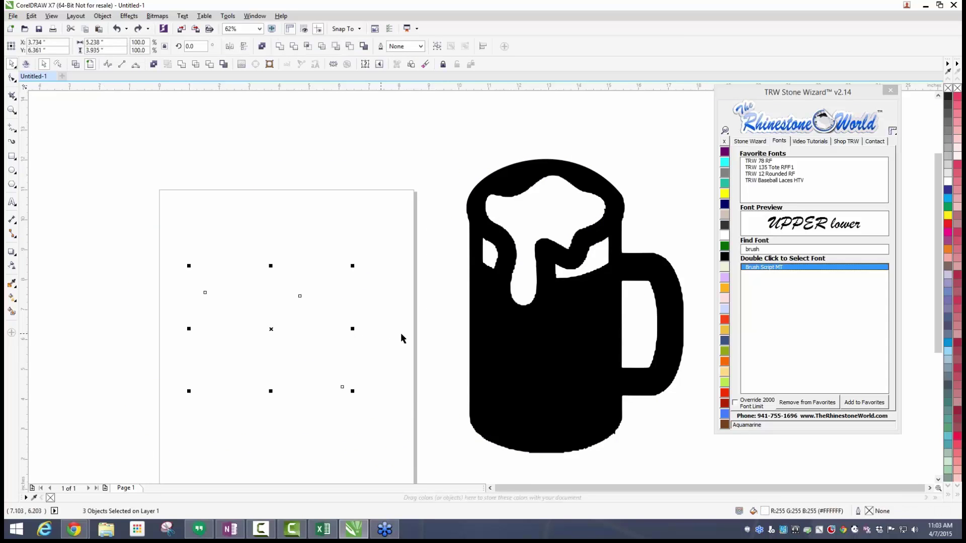
click(288, 339)
drag(517, 328, 464, 312)
click(75, 64)
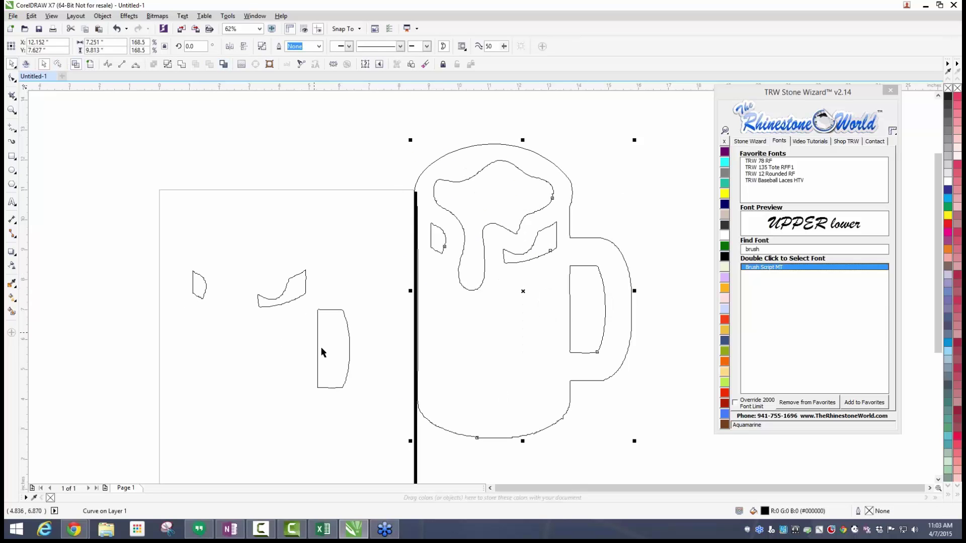
Move the handle-opening piece between the two small leftover pieces on the page and delete all three.
drag(322, 351, 229, 284)
drag(144, 191, 331, 371)
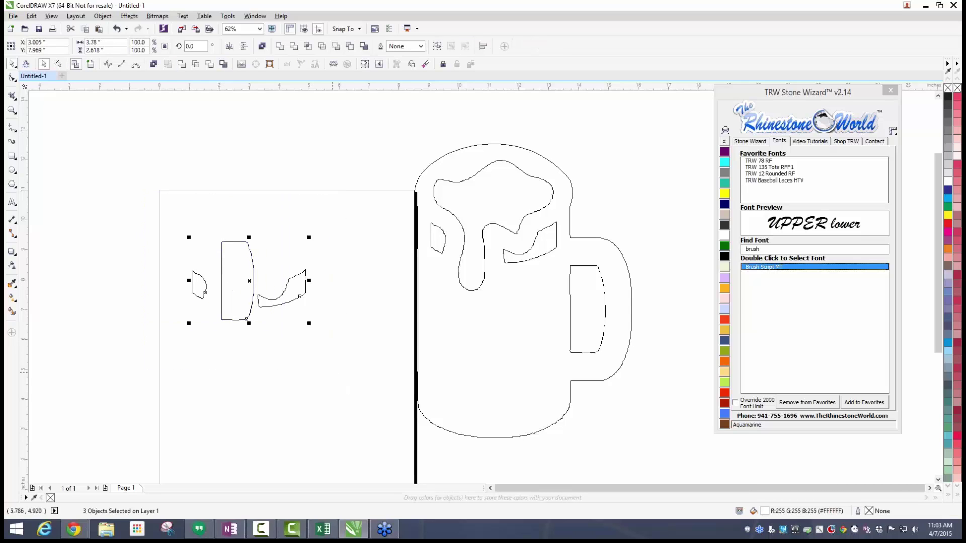
key(Delete)
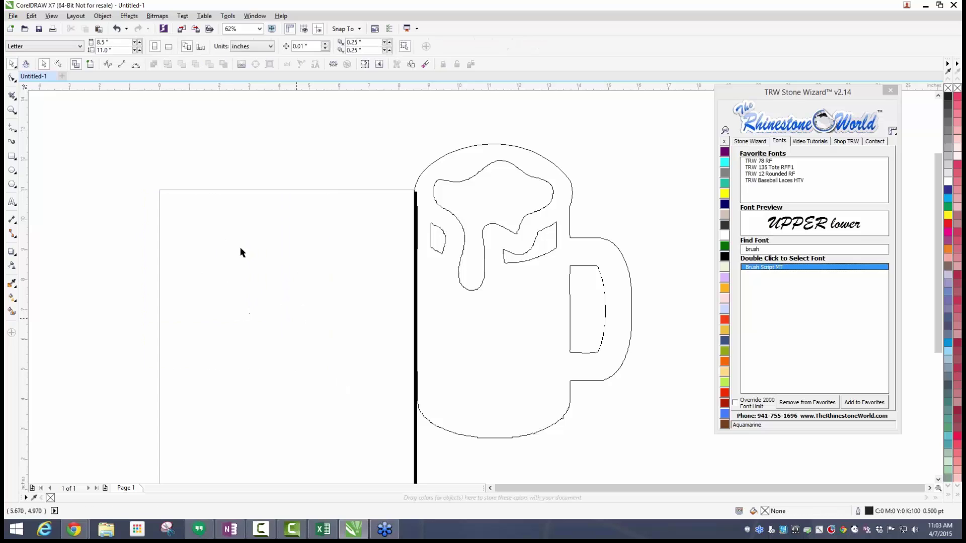
Move the mug back onto the page at X 4.568 and Y 6.977 inches and restore the filled view.
drag(421, 270, 195, 290)
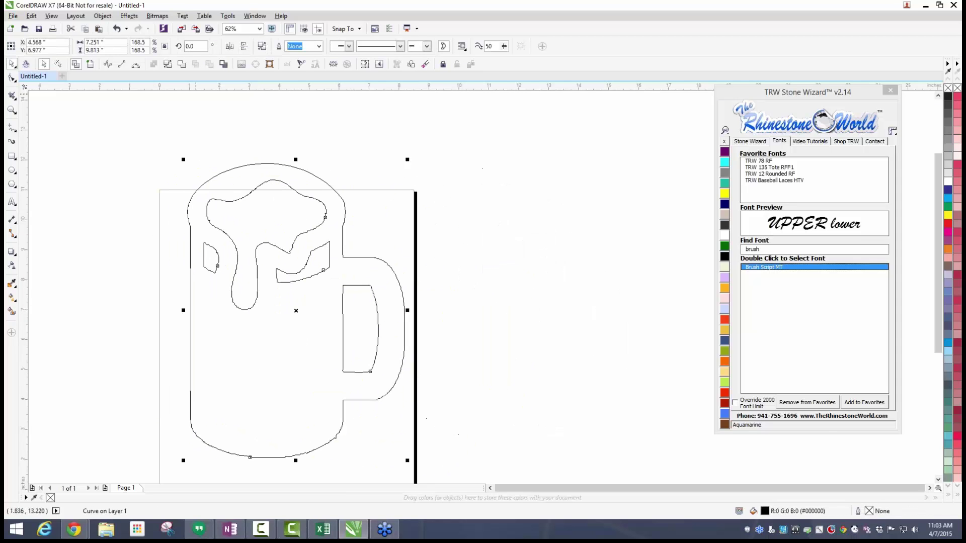
key(shift+F9)
click(131, 233)
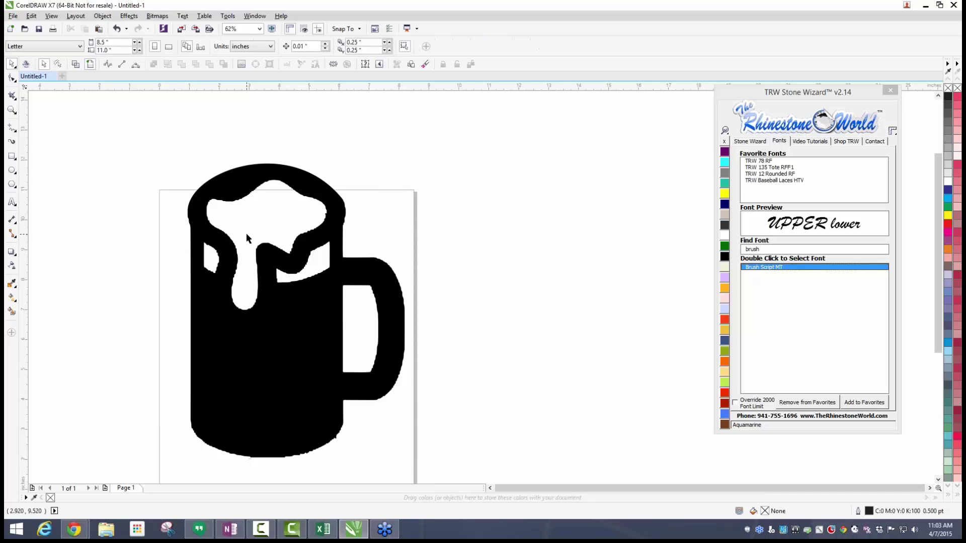
Undo the mug's move, set the Stone Wizard's fill options to Inside with Add Stones on, and try an Island Fill.
click(316, 334)
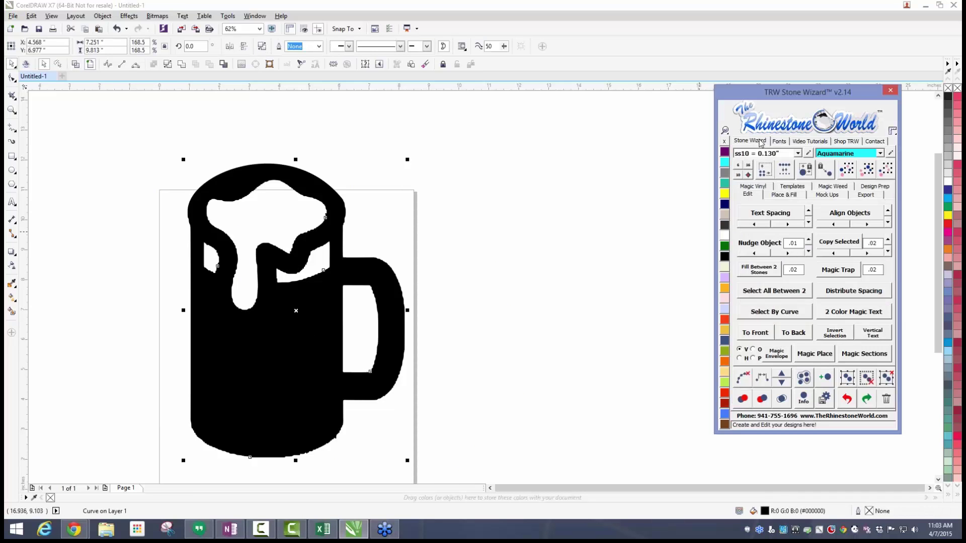
click(791, 194)
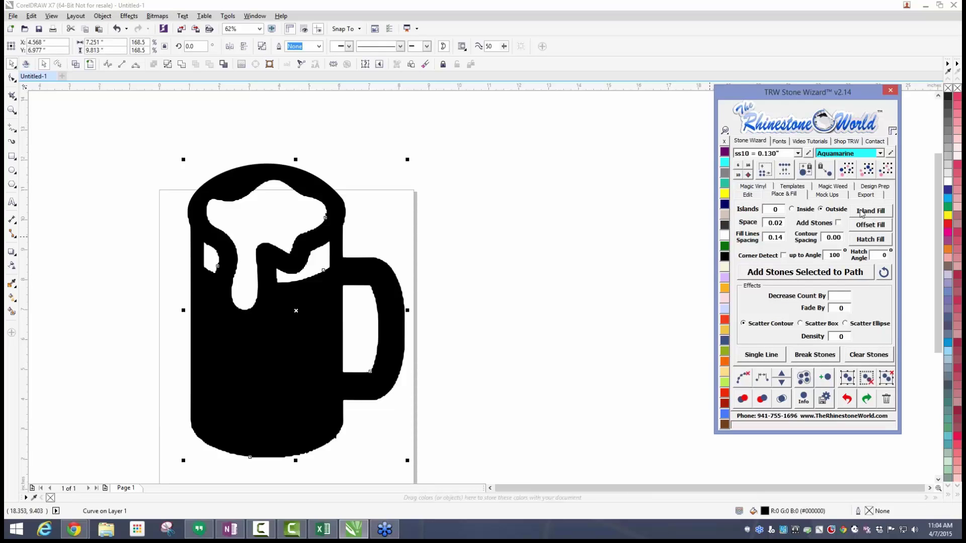
click(811, 210)
click(846, 403)
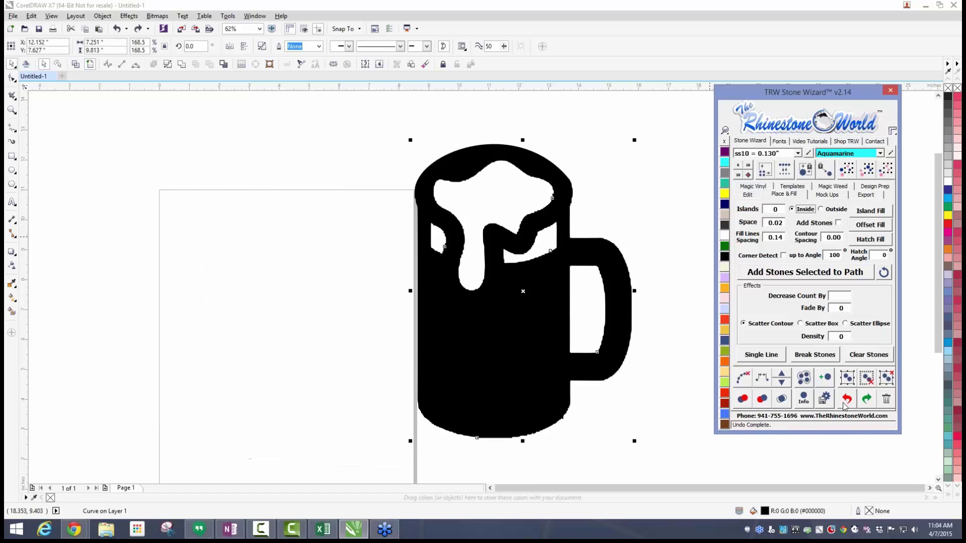
click(838, 223)
click(868, 210)
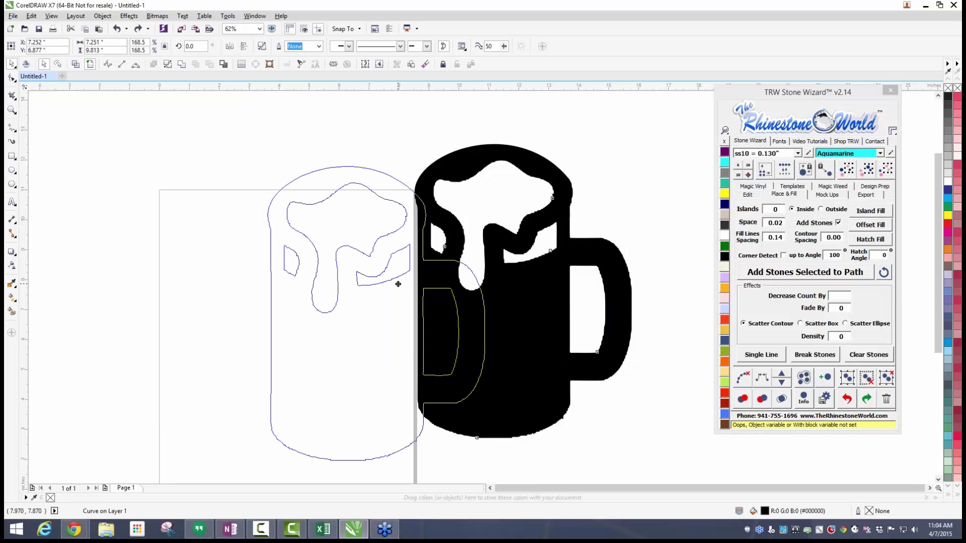
Close the TRW Stone Wizard and delete the mug from the document.
drag(398, 284, 398, 284)
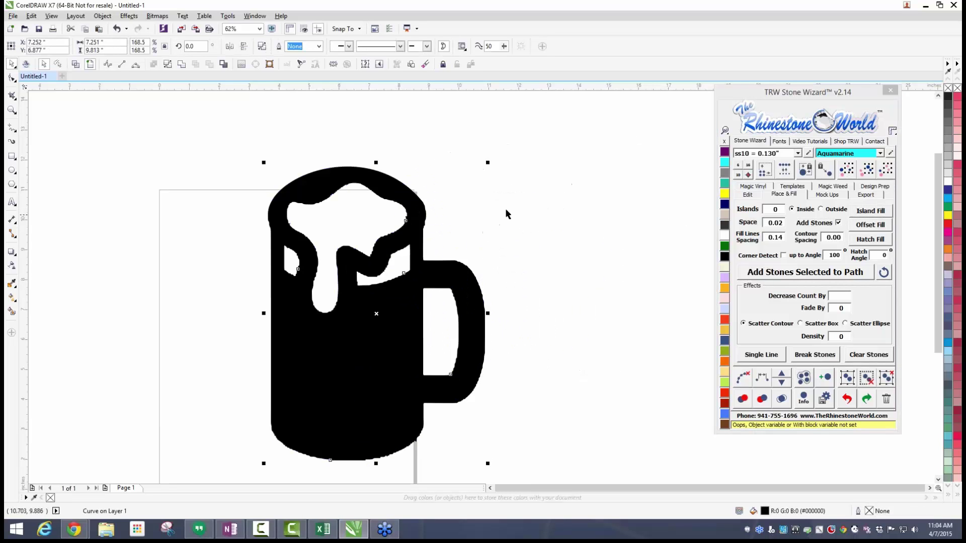
click(890, 90)
key(Delete)
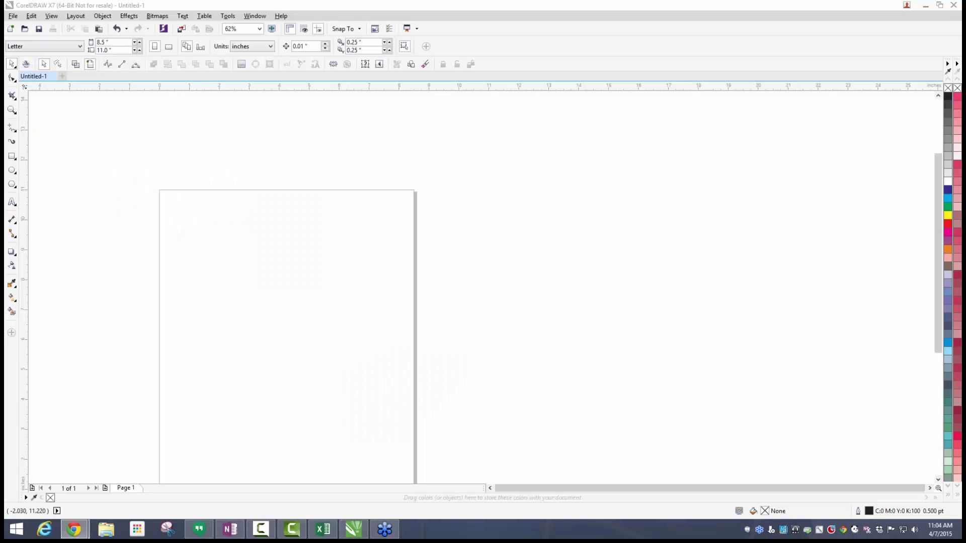
Switch to Chrome, open The Rhinestone World's Facebook page and copy its TRW profile picture.
click(73, 530)
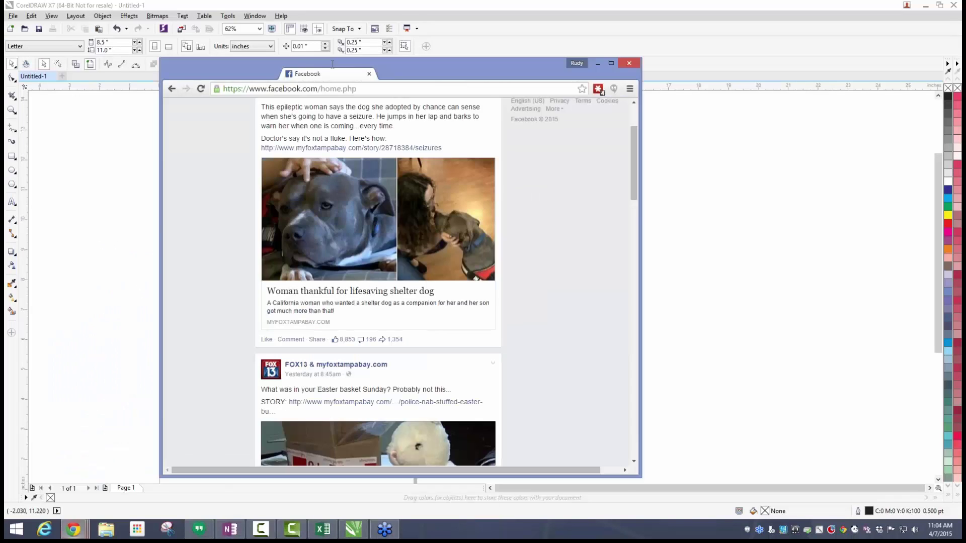
click(635, 58)
click(625, 40)
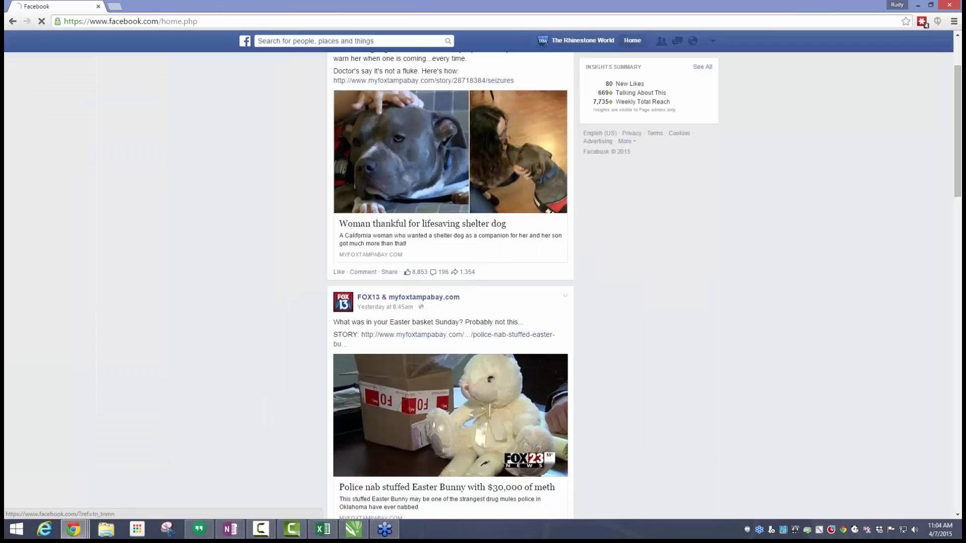
click(594, 41)
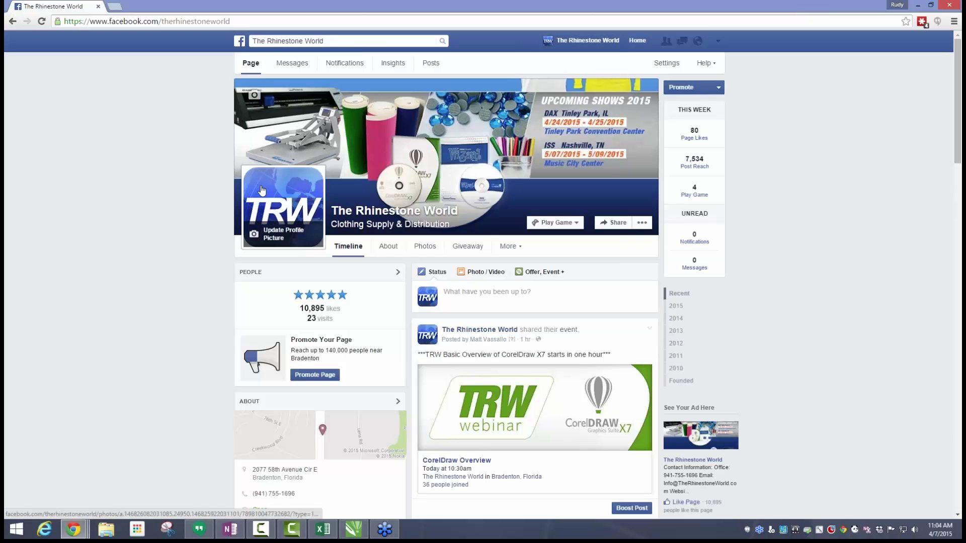
right_click(267, 184)
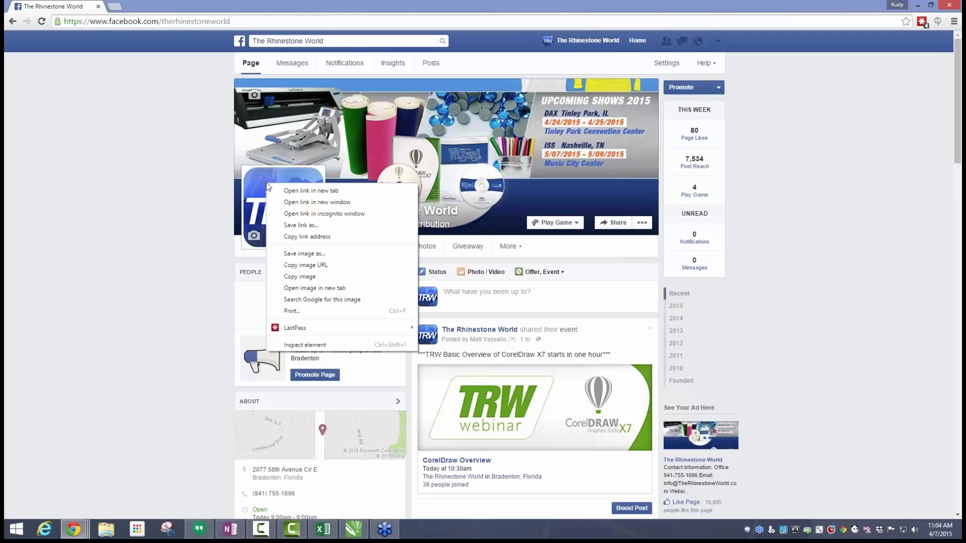
click(294, 278)
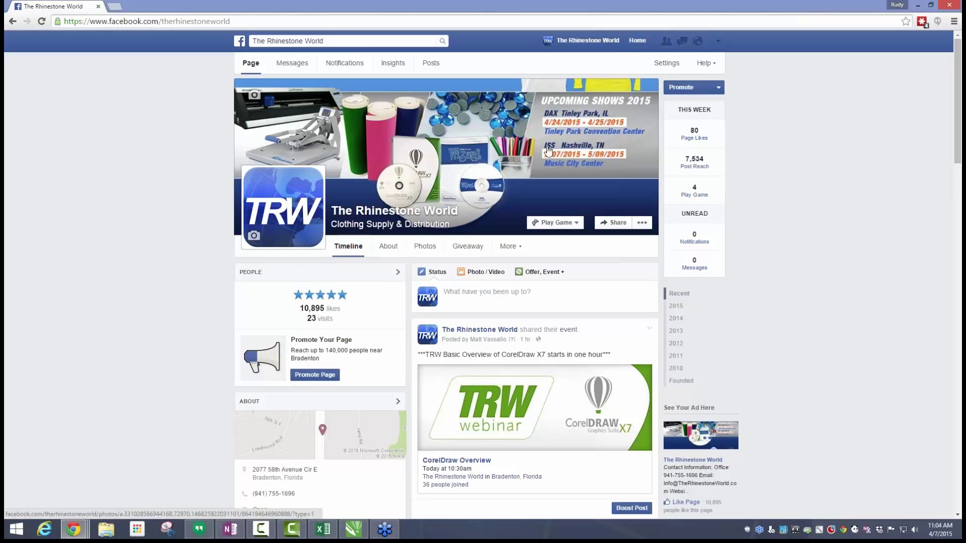
Return to CorelDRAW and paste the copied TRW picture onto the empty page.
click(918, 5)
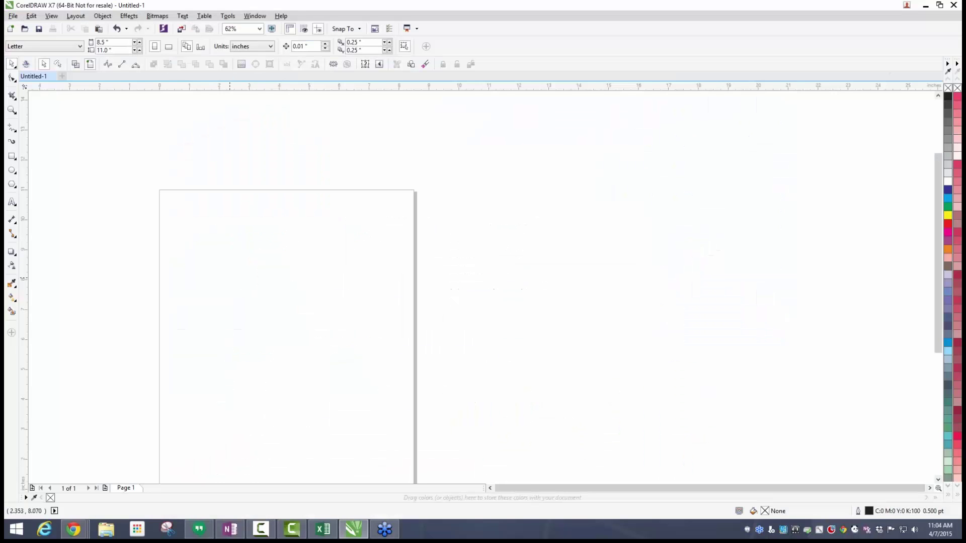
scroll(258, 254, down, 1)
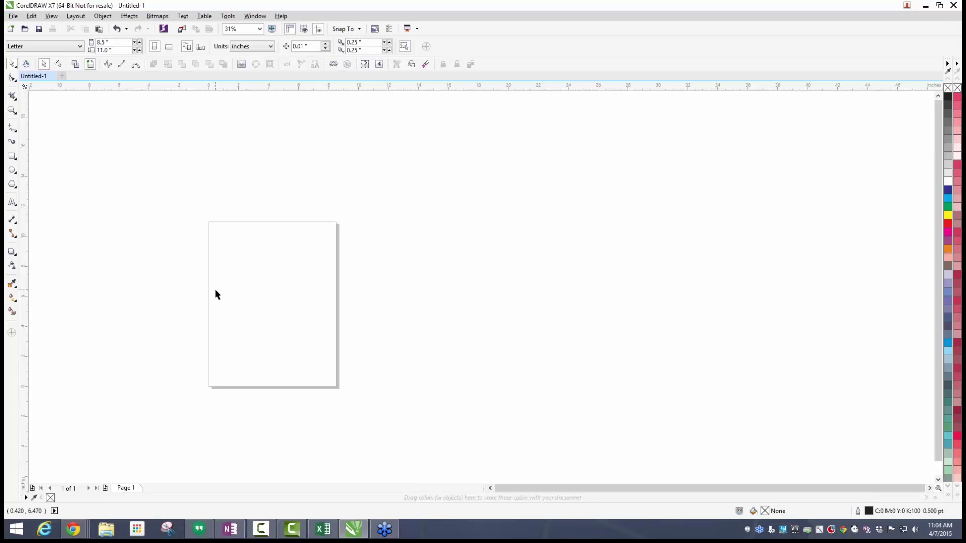
scroll(224, 289, up, 1)
right_click(270, 251)
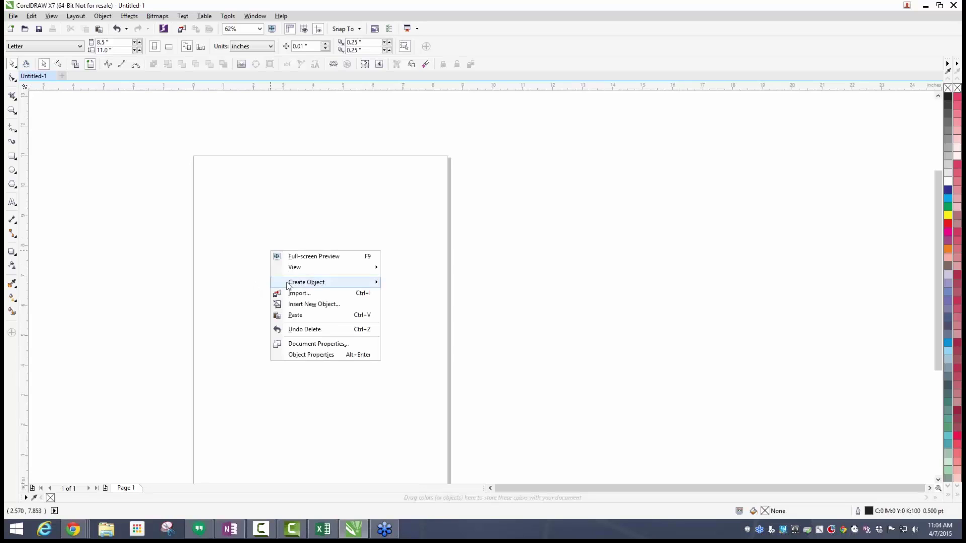
click(297, 315)
Enlarge the pasted TRW picture to about 6.14 inches square and position it near the page top at X 3.926, Y 7.79 inches.
drag(306, 315, 237, 202)
drag(285, 242, 400, 360)
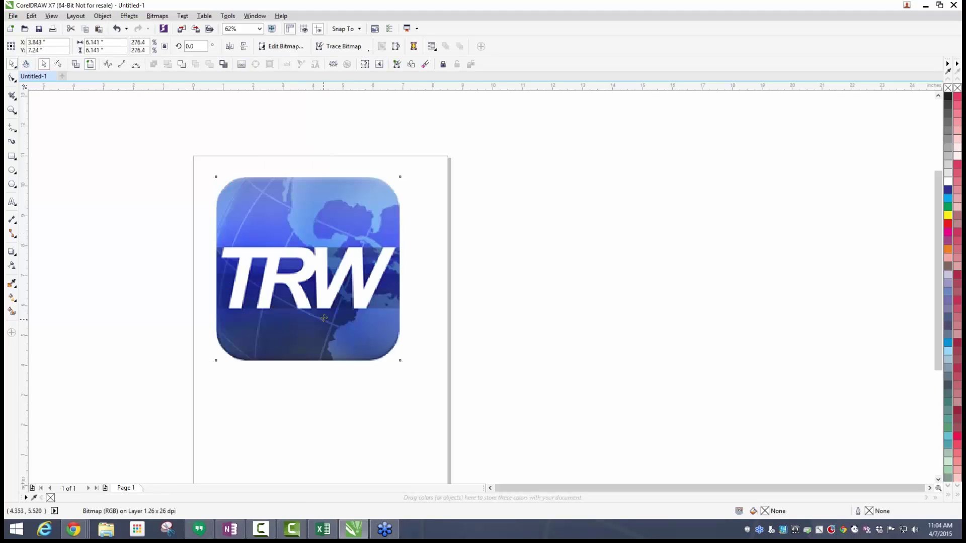
drag(324, 317, 327, 301)
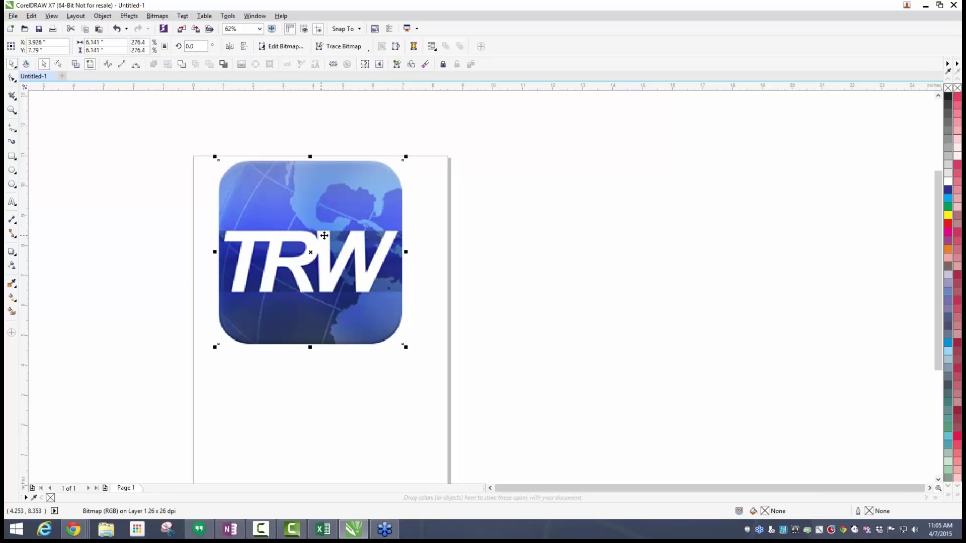
drag(207, 227, 405, 297)
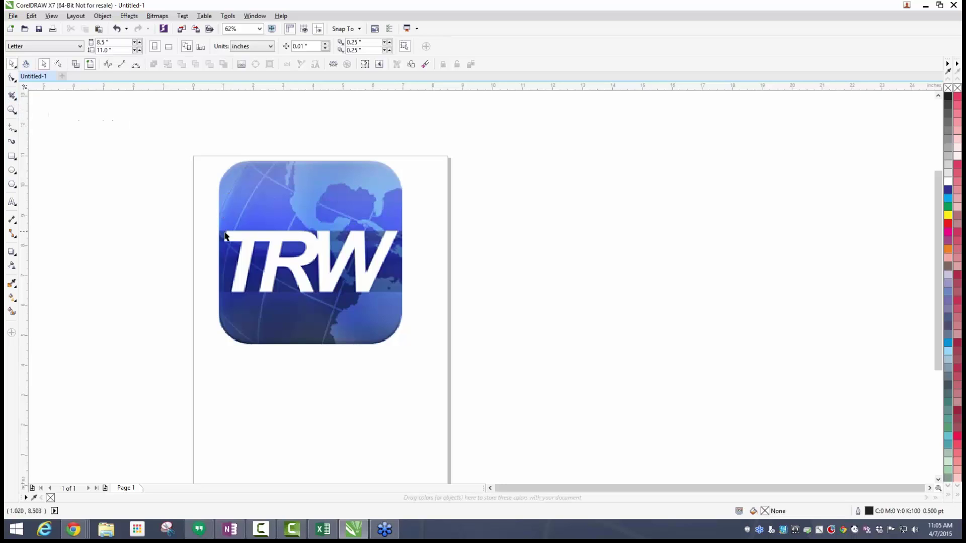
Crop the picture to the band around the white TRW lettering, about 6.14 by 2.07 inches.
scroll(261, 246, up, 2)
scroll(261, 247, down, 2)
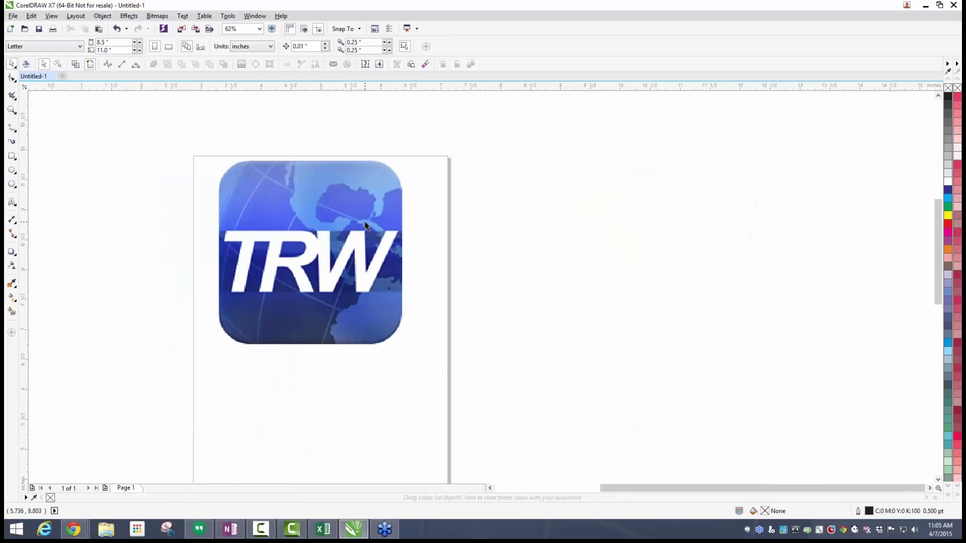
scroll(362, 222, up, 1)
click(12, 96)
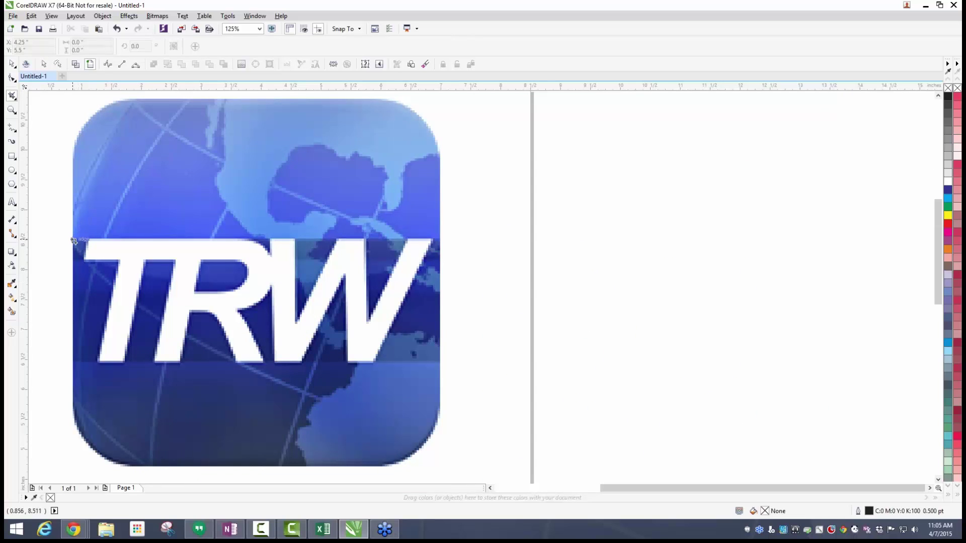
drag(74, 239, 443, 364)
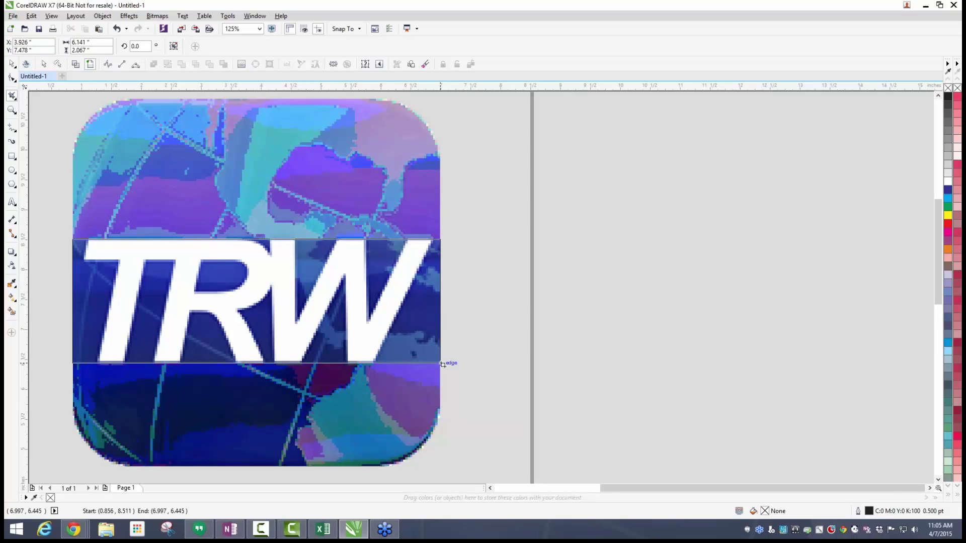
drag(443, 365, 441, 363)
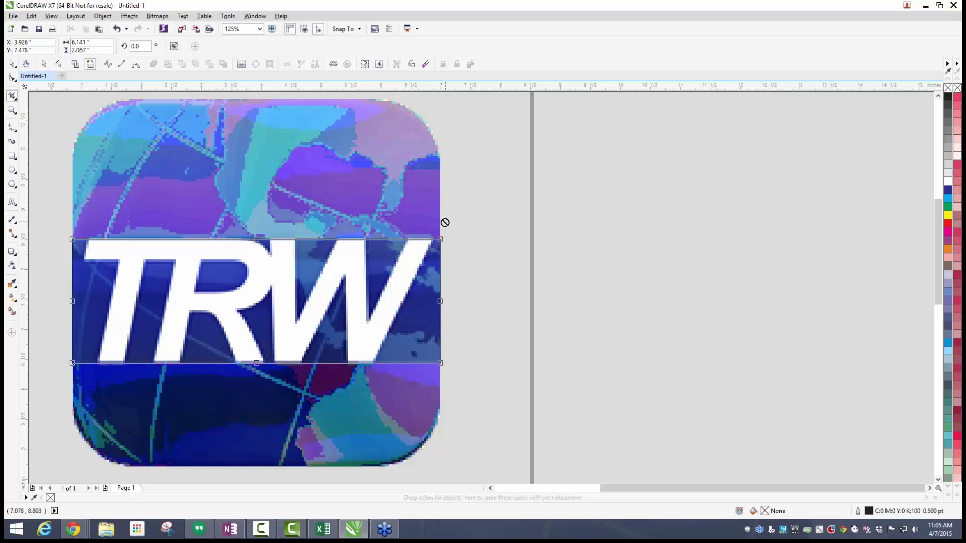
mouse_move(246, 300)
mouse_down()
mouse_move(389, 241)
mouse_move(617, 272)
mouse_move(539, 317)
mouse_move(202, 294)
mouse_move(242, 145)
mouse_move(252, 252)
mouse_move(245, 300)
mouse_up()
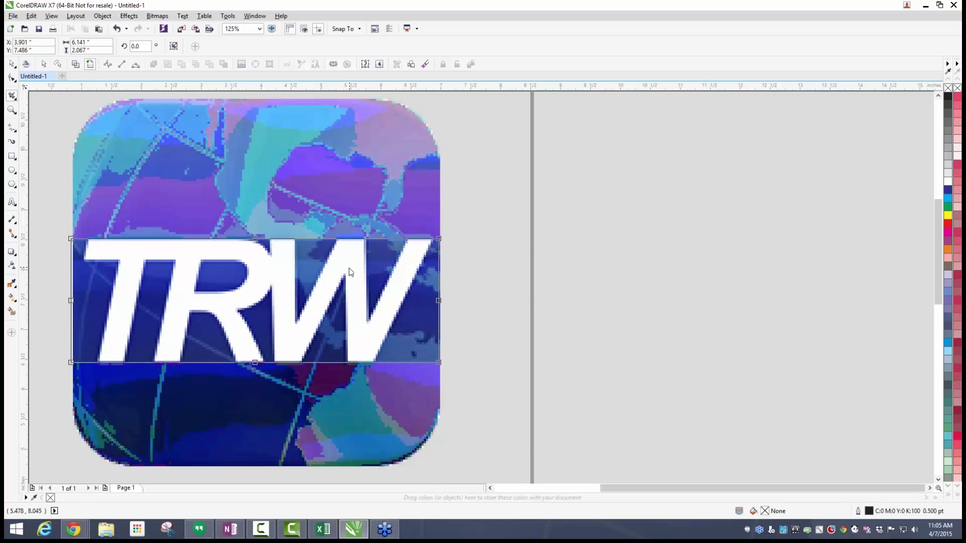
double_click(218, 272)
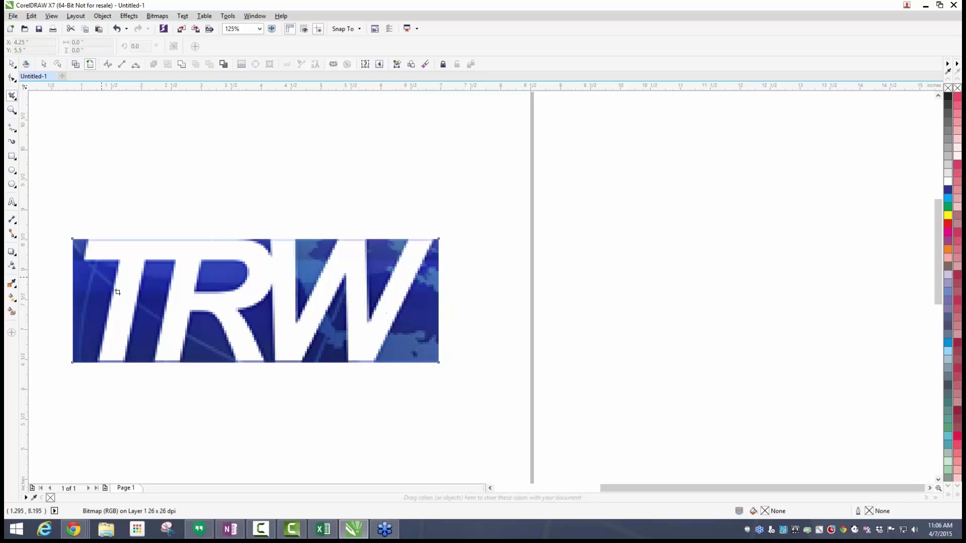
click(12, 64)
click(146, 141)
click(178, 267)
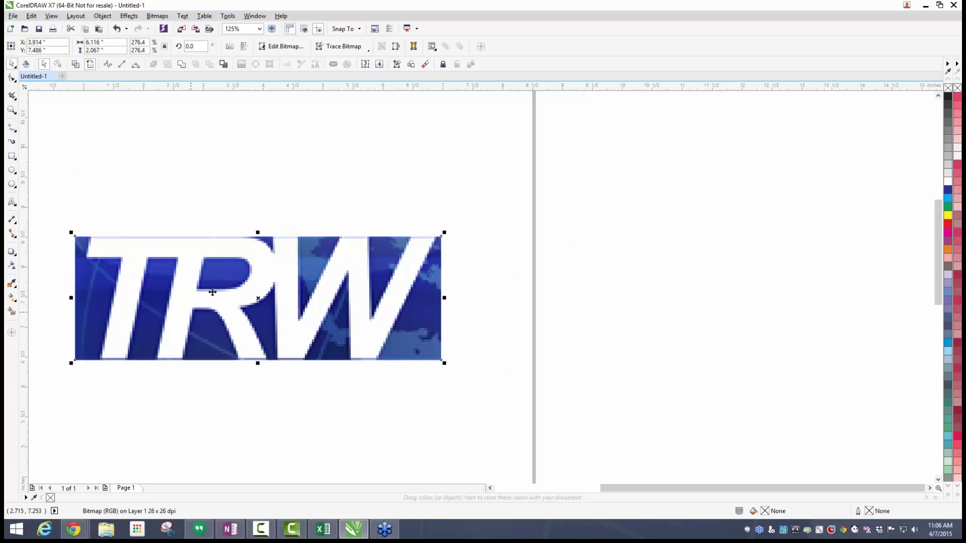
click(125, 115)
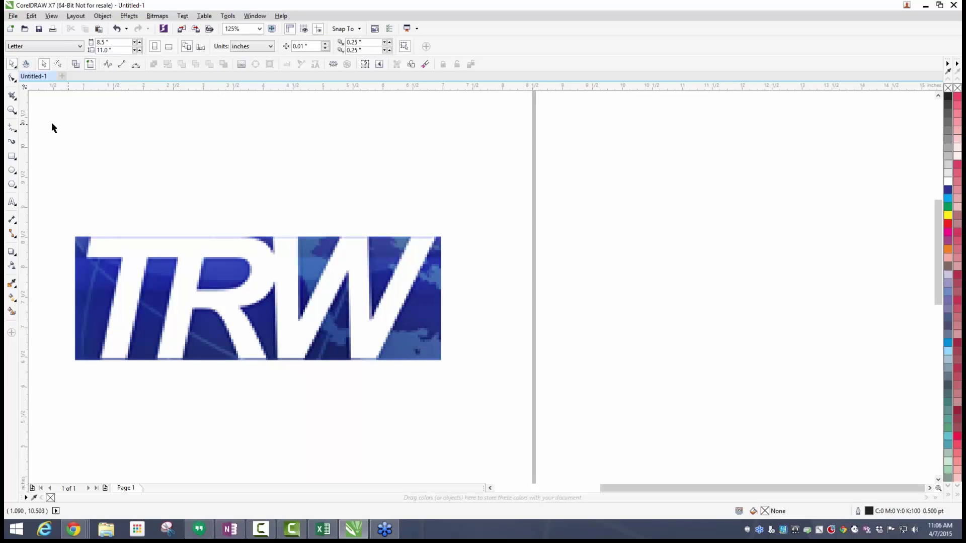
Draw a closed freehand outline around the TRW picture, about 7.28 by 4.73 inches, with the Freehand tool.
click(17, 133)
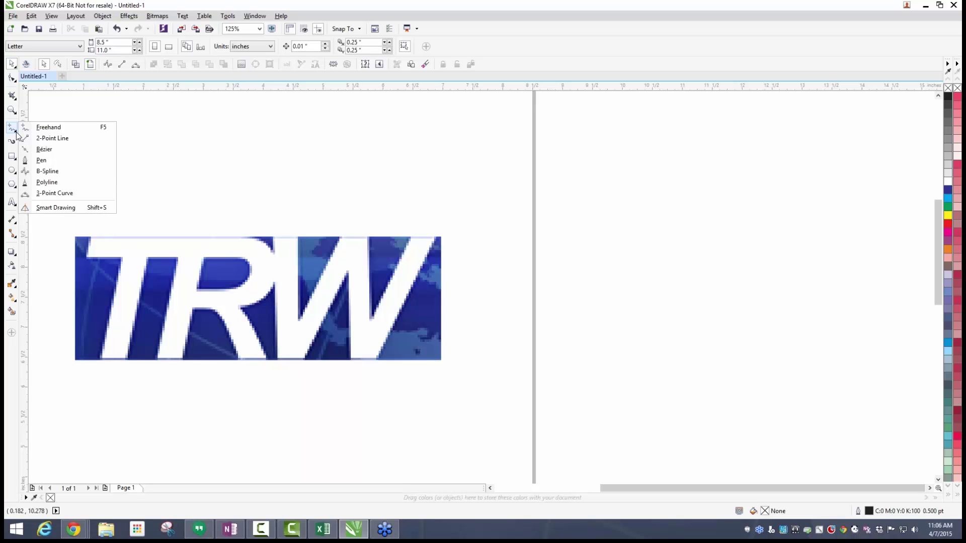
click(59, 131)
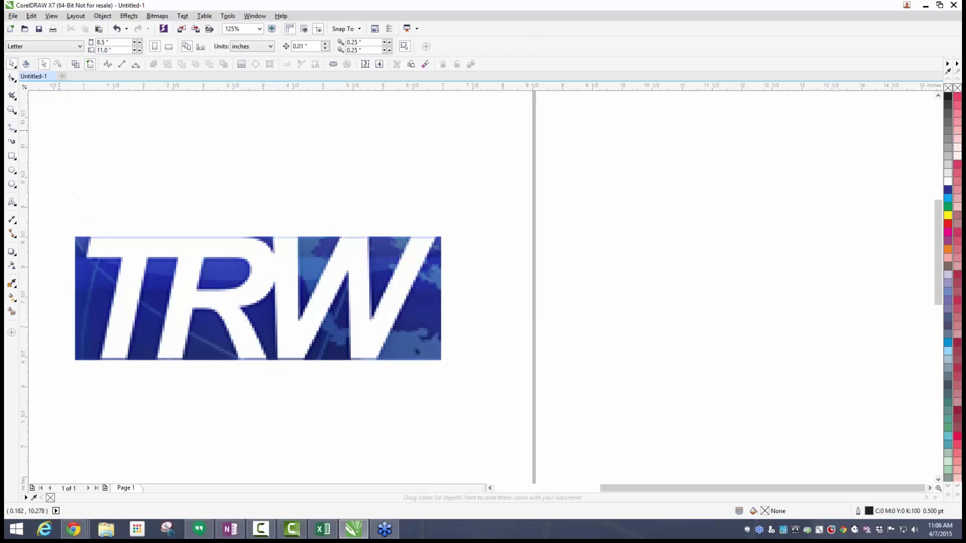
click(84, 152)
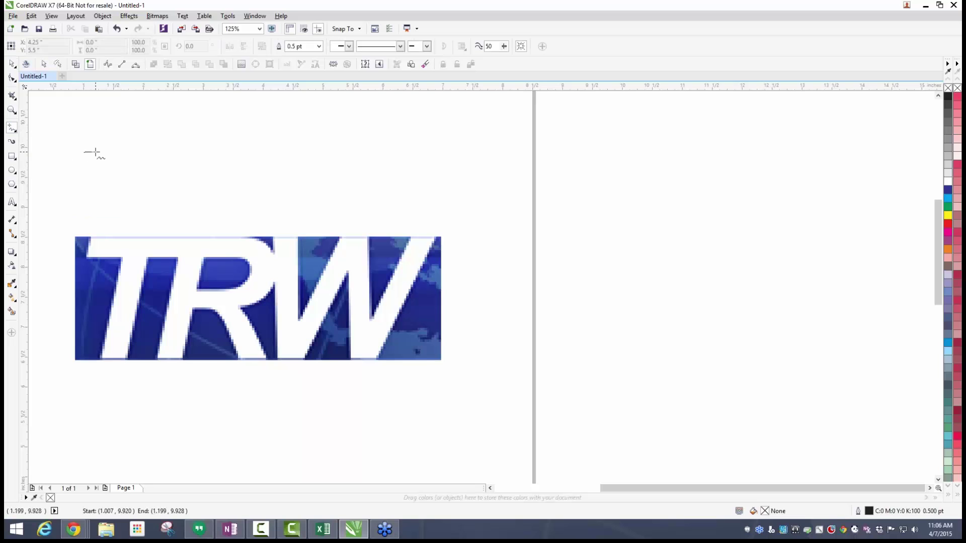
mouse_move(95, 152)
mouse_down()
mouse_move(274, 169)
mouse_move(379, 161)
mouse_move(450, 185)
mouse_move(493, 293)
mouse_move(479, 395)
mouse_move(297, 434)
mouse_move(191, 433)
mouse_move(101, 410)
mouse_move(61, 360)
mouse_move(58, 248)
mouse_move(88, 152)
mouse_up()
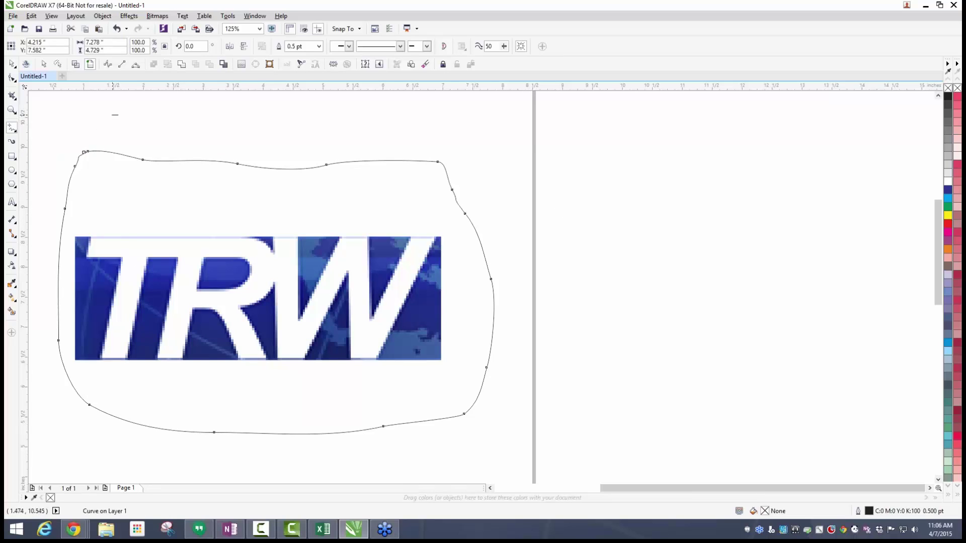
Draw a slightly sloping straight line about 4.23 inches long above the freehand outline with the Freehand tool.
click(112, 115)
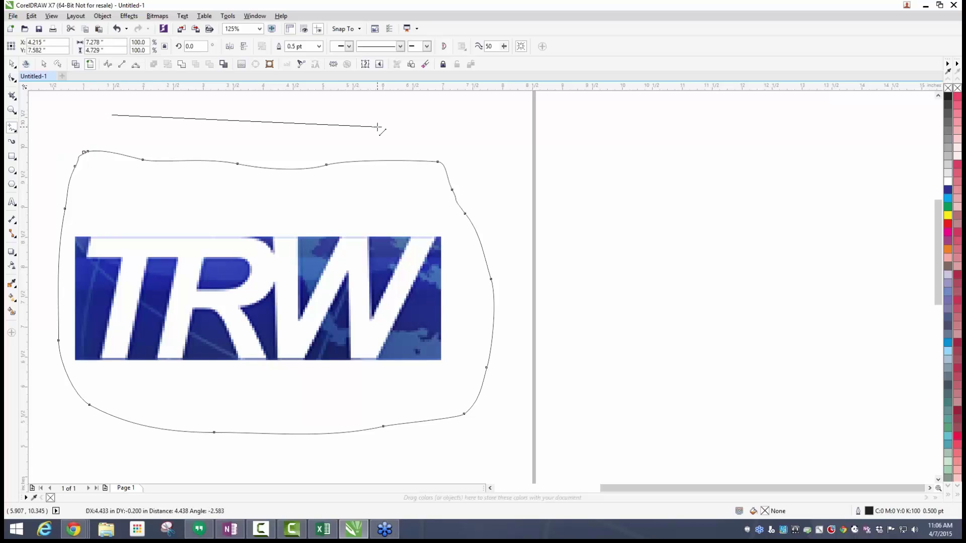
key(ctrl)
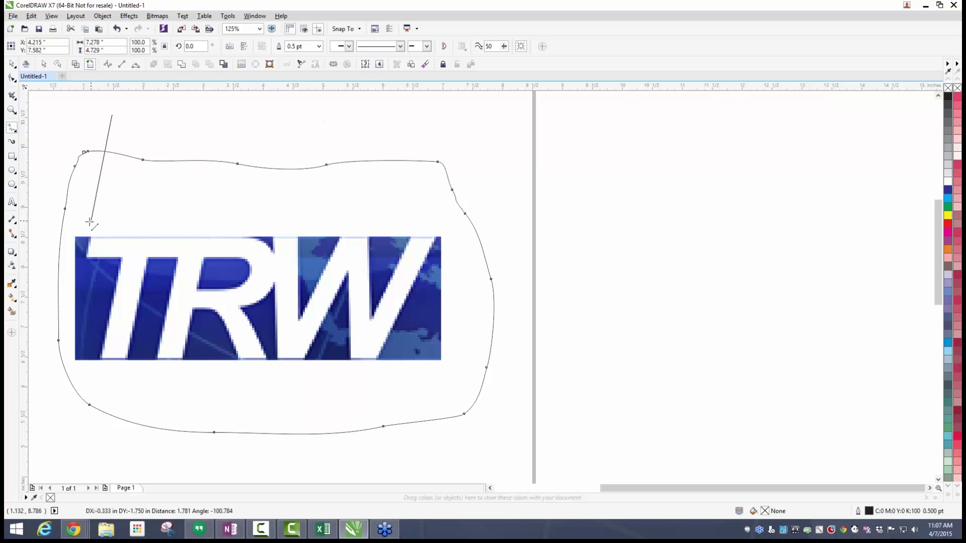
click(365, 123)
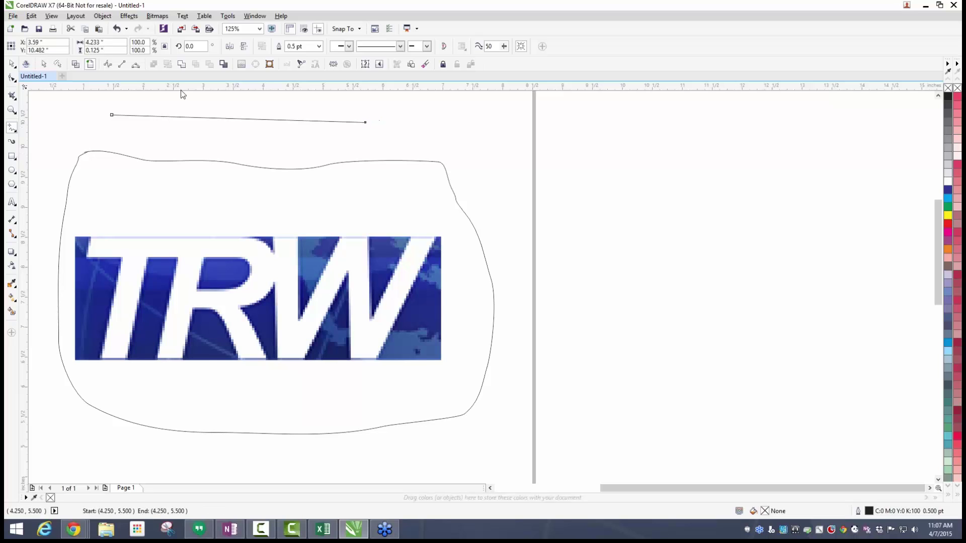
key(space)
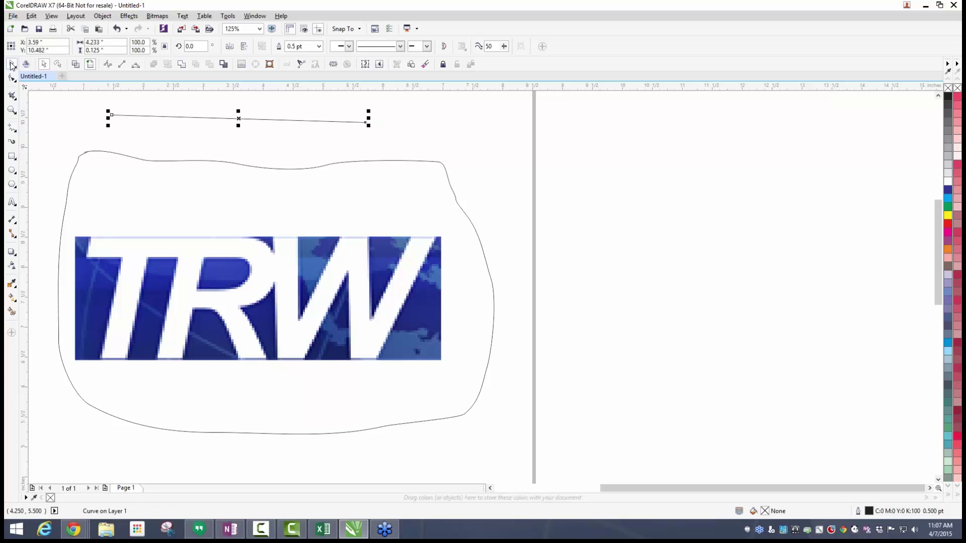
Delete the closed freehand outline surrounding the TRW picture.
click(110, 148)
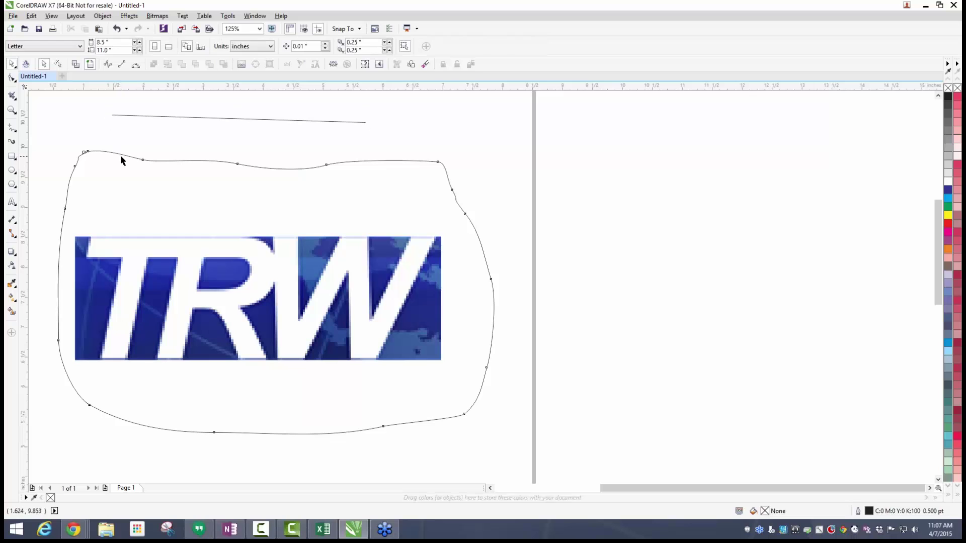
click(121, 156)
key(Delete)
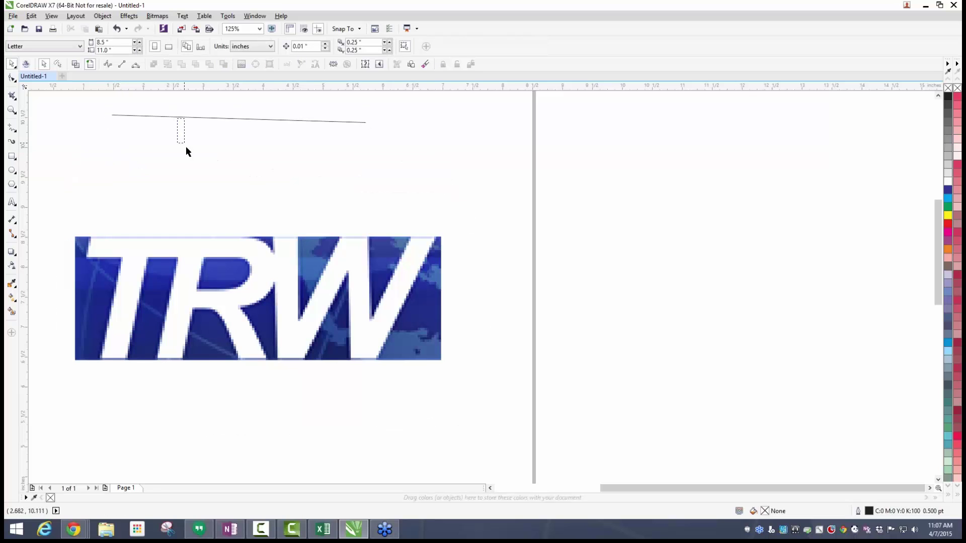
Give the straight line a 16 pt outline, place it at X 4.866, Y 9.317 inches, and compare it in wireframe and enhanced views.
click(203, 118)
scroll(207, 119, up, 2)
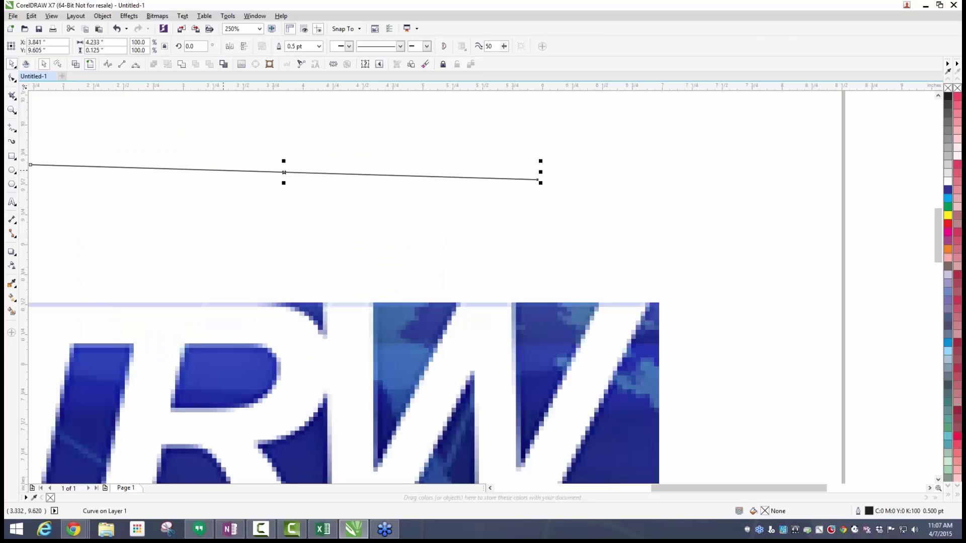
click(319, 46)
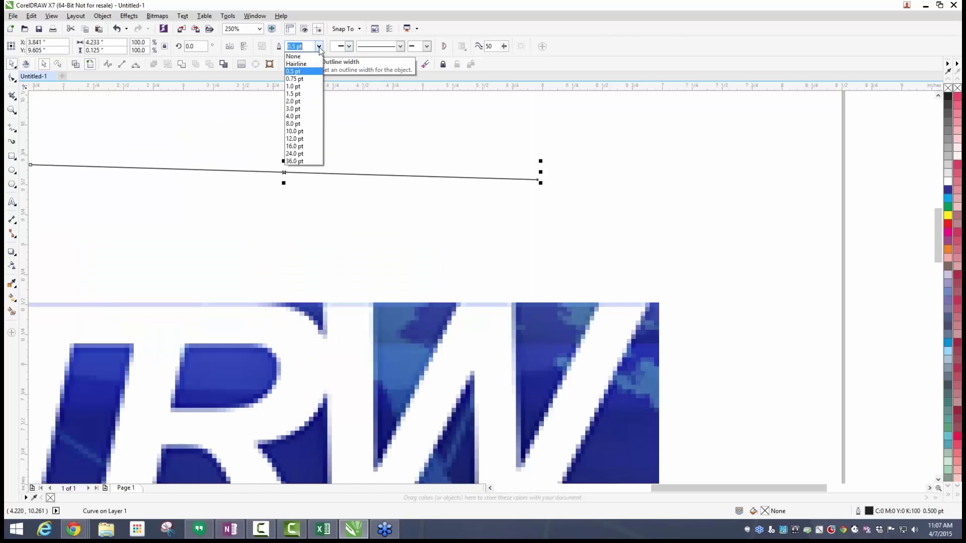
click(310, 148)
drag(309, 166, 431, 200)
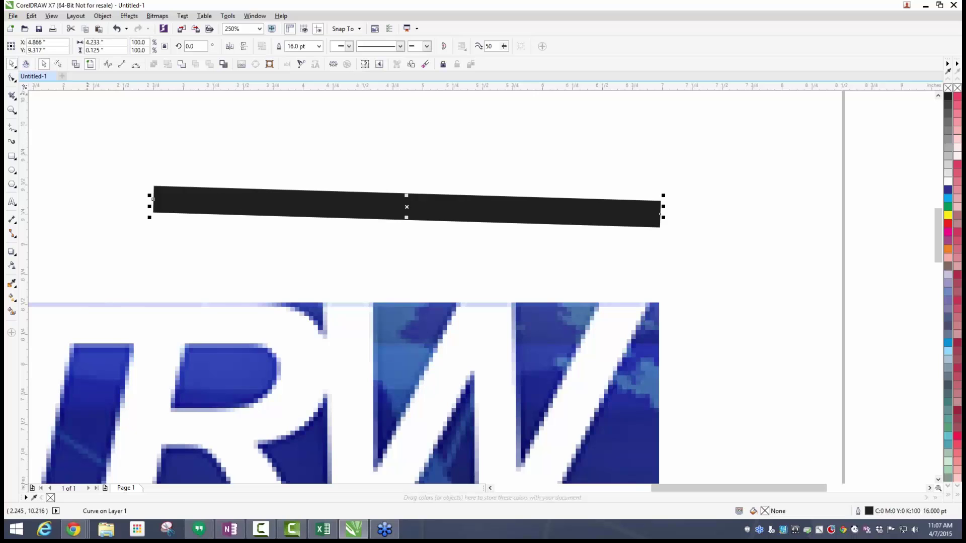
click(76, 65)
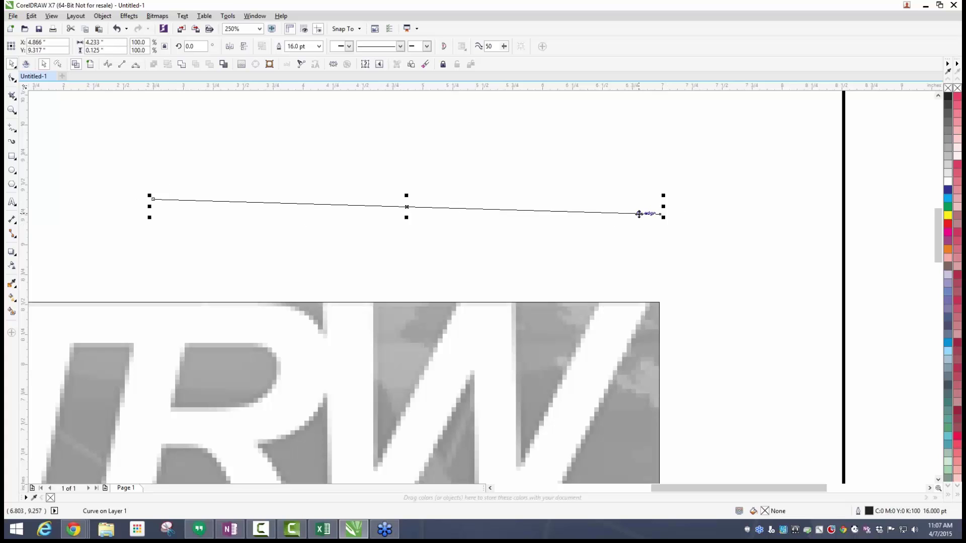
click(90, 64)
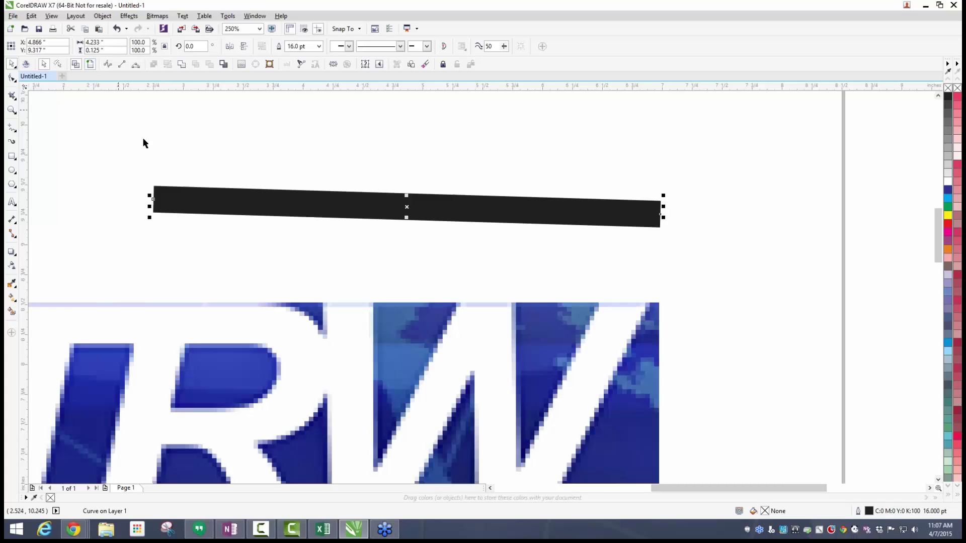
Set the line's outline width to 0.5 pt and convert the outline to an object.
click(319, 46)
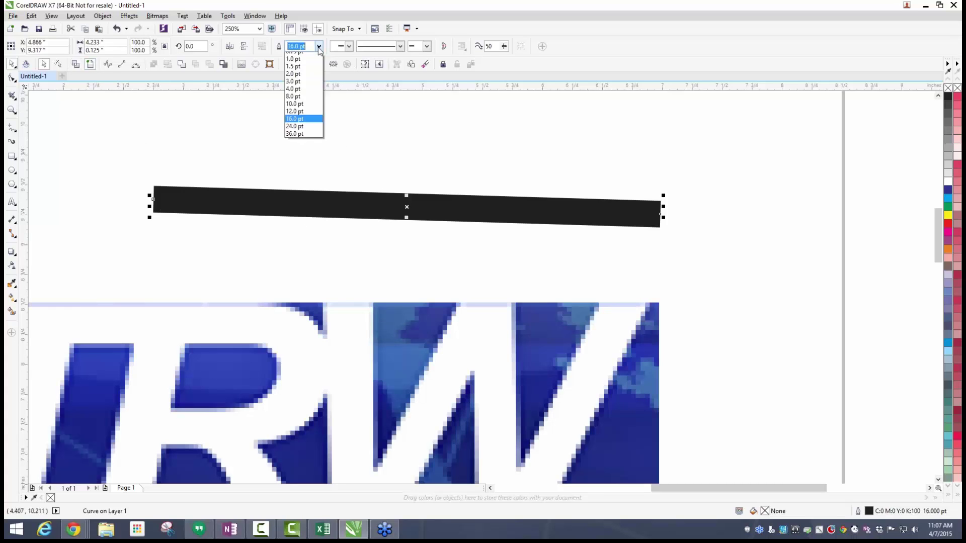
click(303, 72)
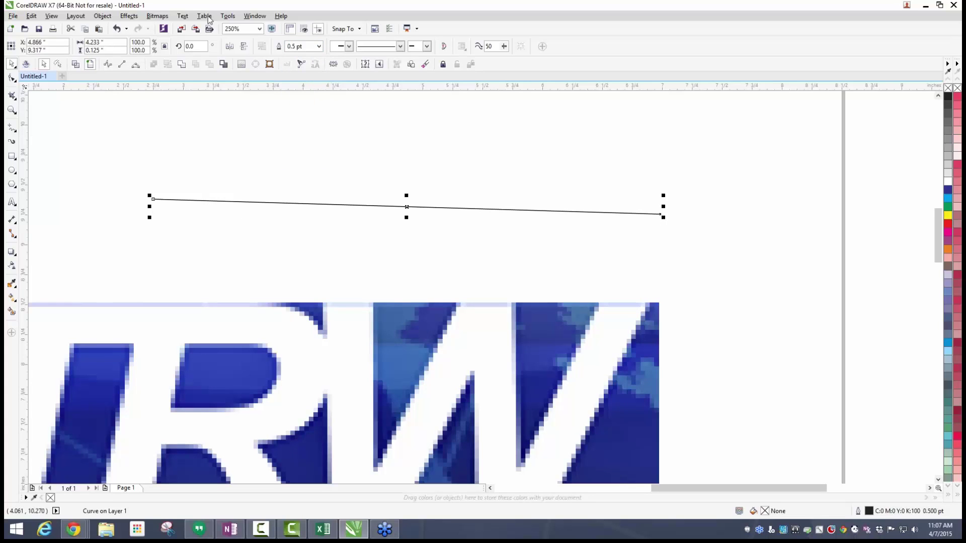
click(102, 16)
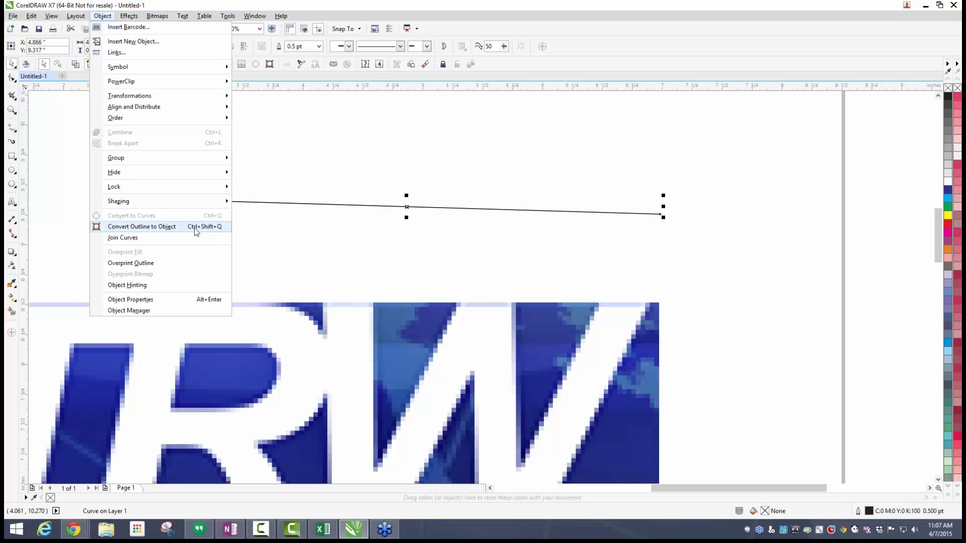
click(165, 227)
click(454, 201)
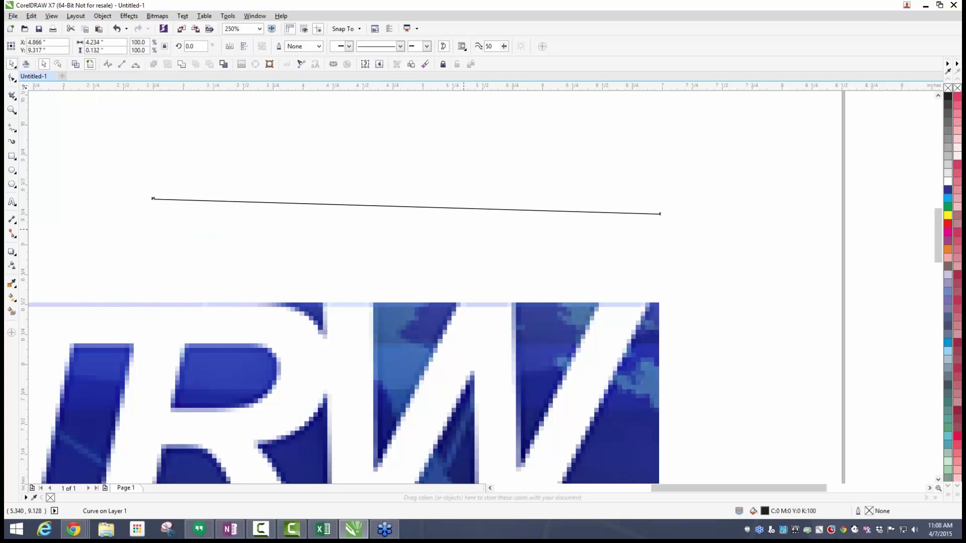
Examine the converted line's edges up close in wireframe view with the Shape tool.
scroll(454, 201, up, 5)
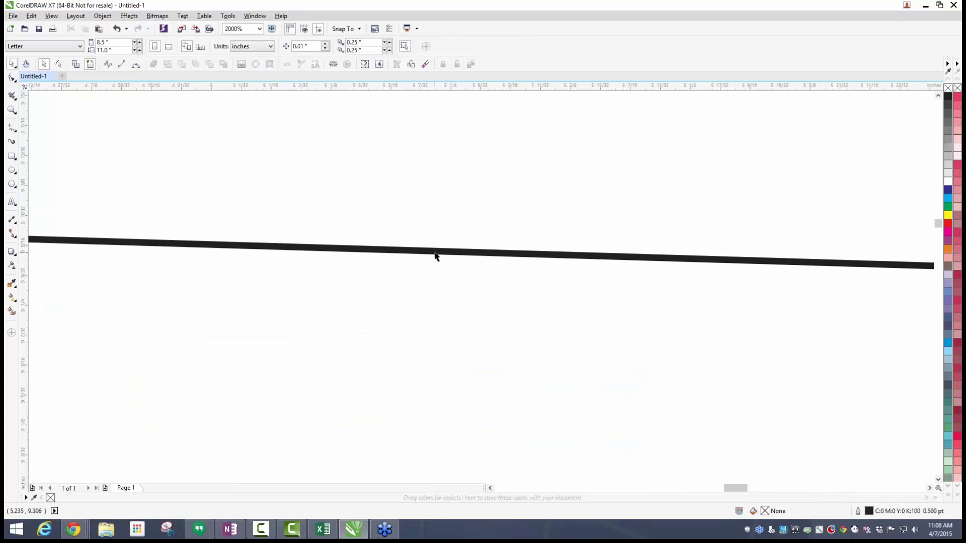
click(436, 251)
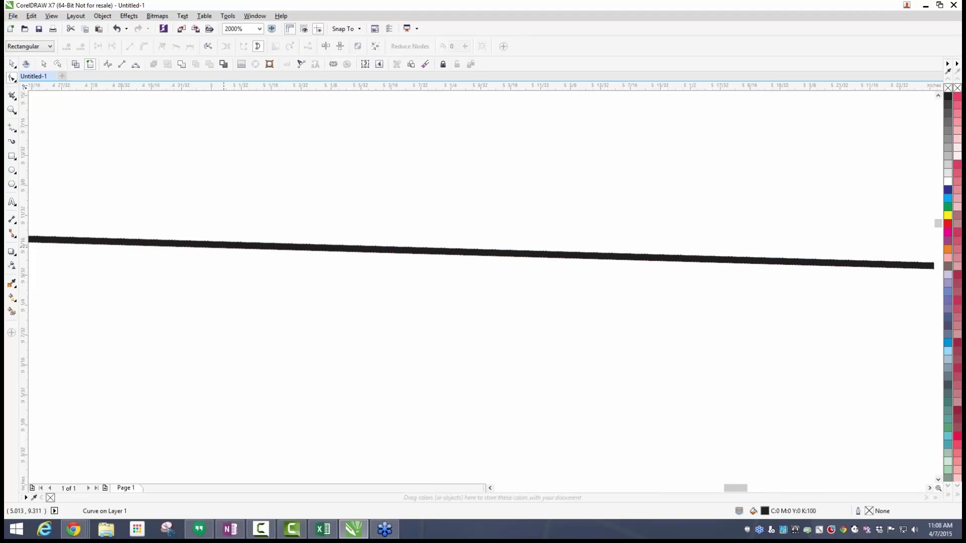
click(75, 65)
scroll(210, 257, up, 3)
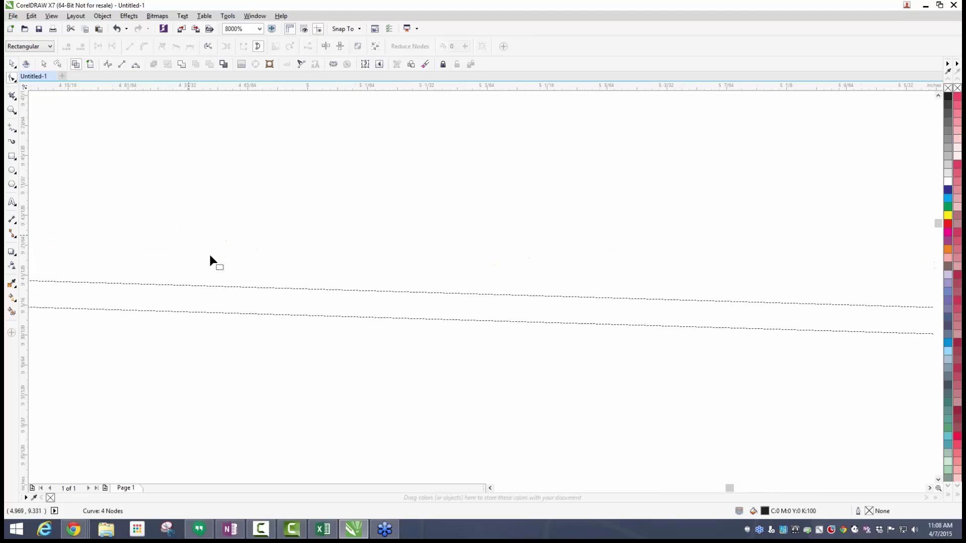
scroll(239, 299, down, 3)
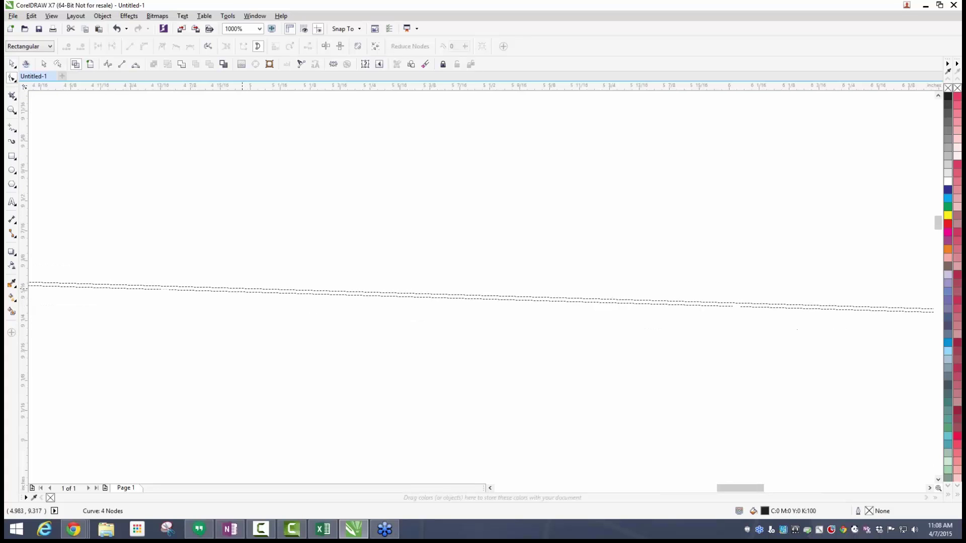
Pull the converted line's upper edge upward to thicken it into a bar, and return to enhanced view.
drag(242, 285, 259, 170)
scroll(257, 170, down, 3)
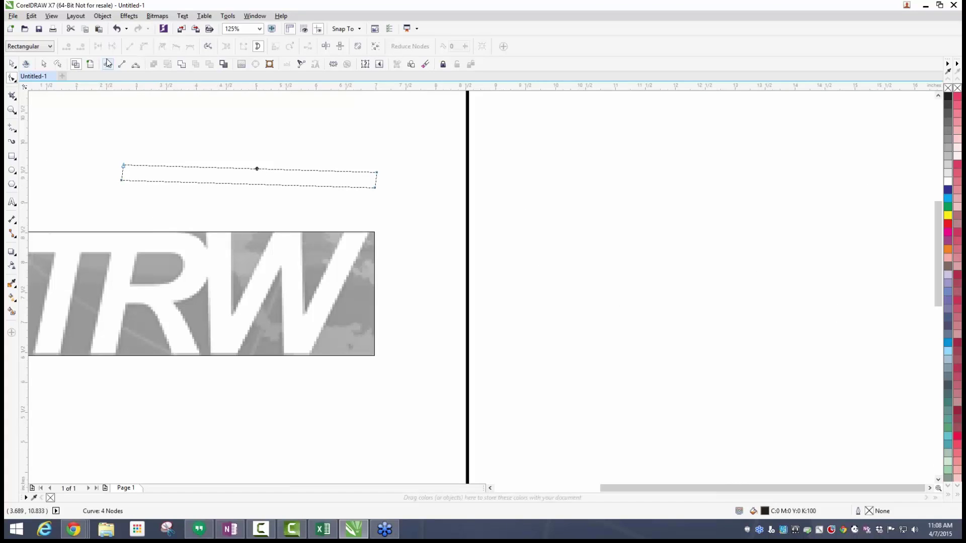
click(90, 64)
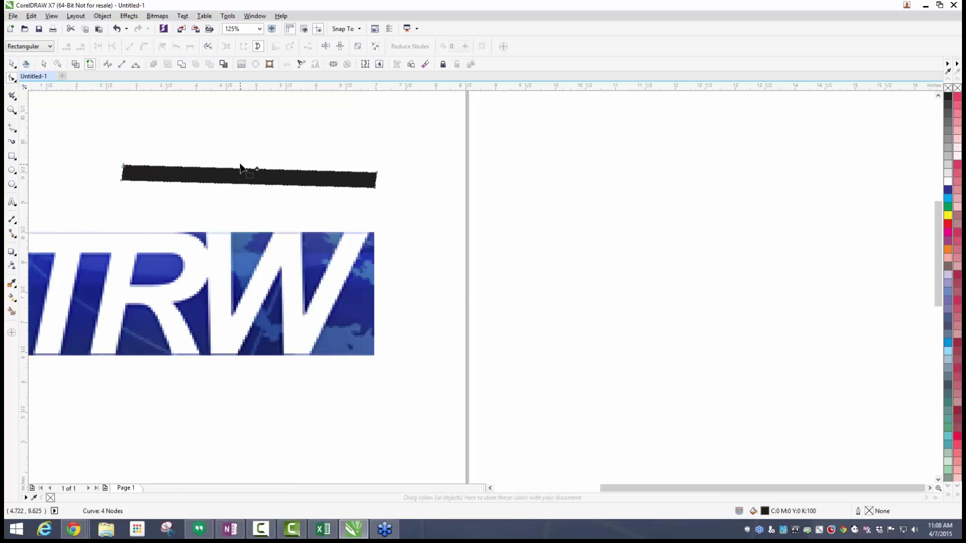
Reshape the bar's upper edge, raising it until the ends are nearly vertical and the bar measures about 4.235 by 0.457 inches.
scroll(239, 166, up, 1)
scroll(205, 168, down, 1)
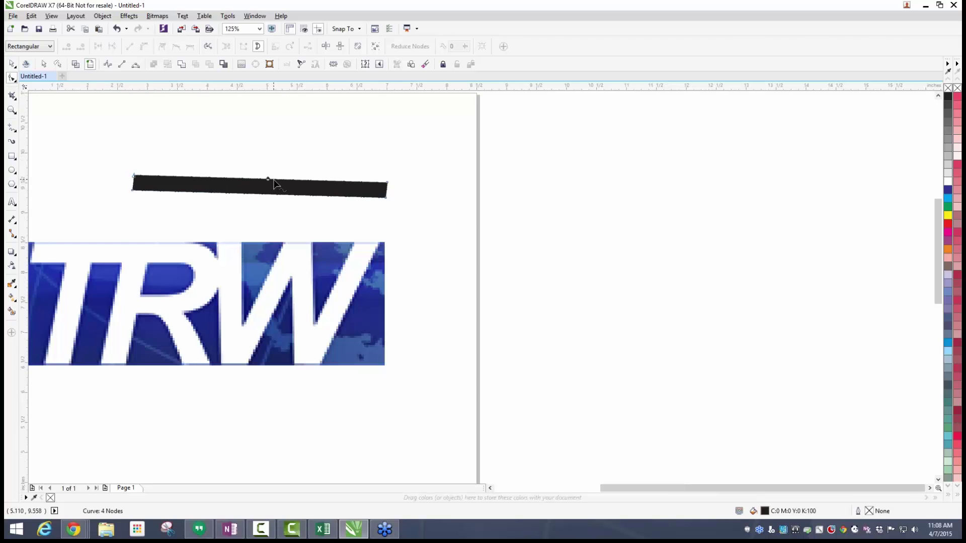
scroll(274, 182, up, 2)
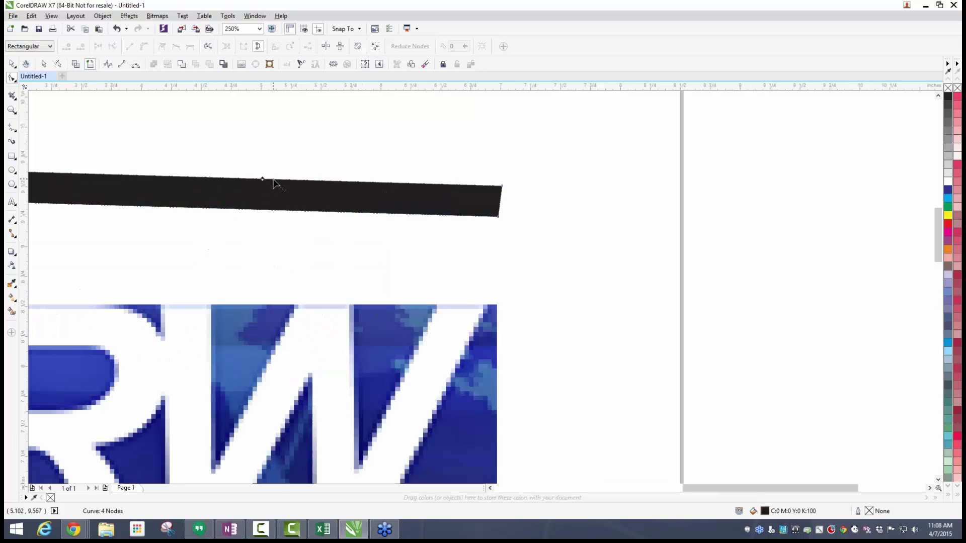
drag(274, 182, 267, 171)
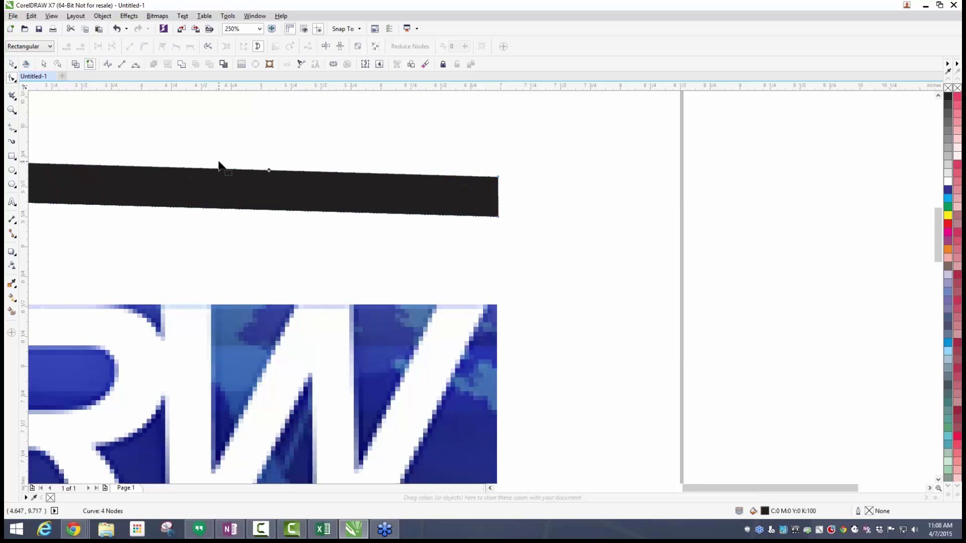
scroll(220, 166, down, 2)
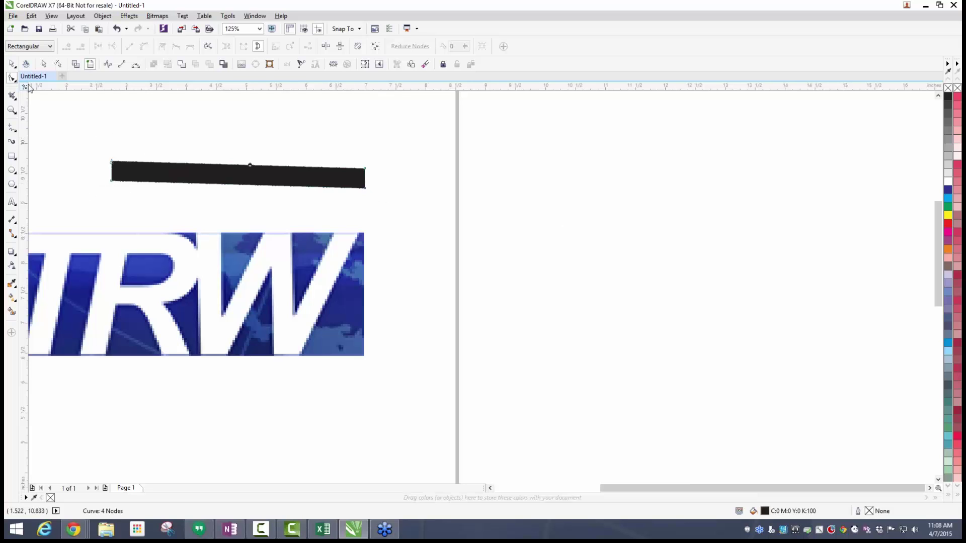
Try Convert Outline to Object on the black bar, and move the bar to X 4.739, Y 9.438 inches.
click(12, 65)
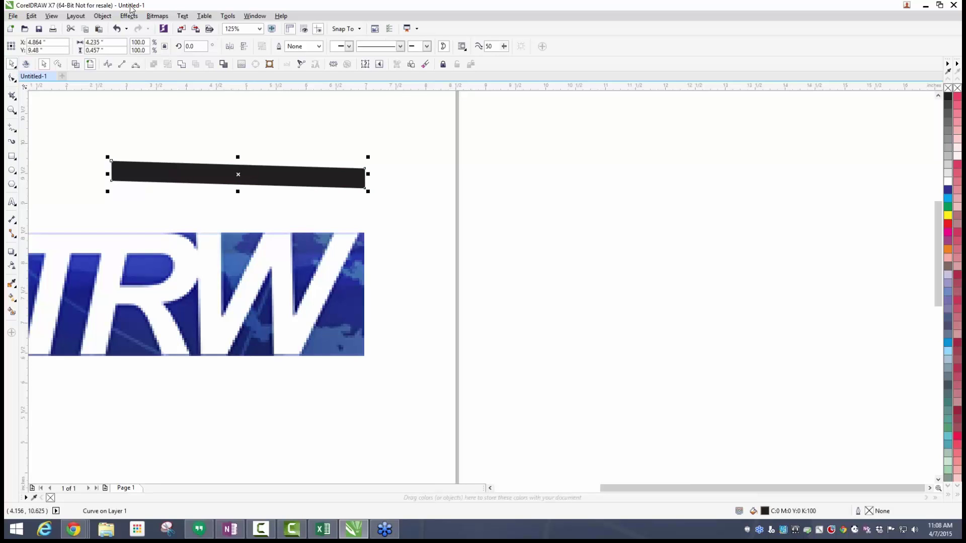
click(104, 16)
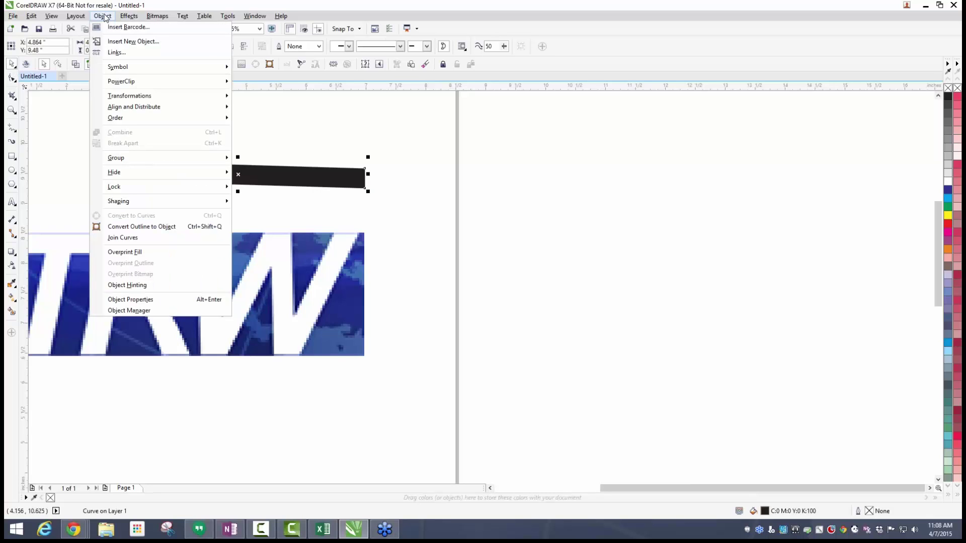
click(141, 227)
mouse_move(266, 173)
mouse_down()
mouse_move(271, 145)
mouse_move(258, 176)
mouse_up()
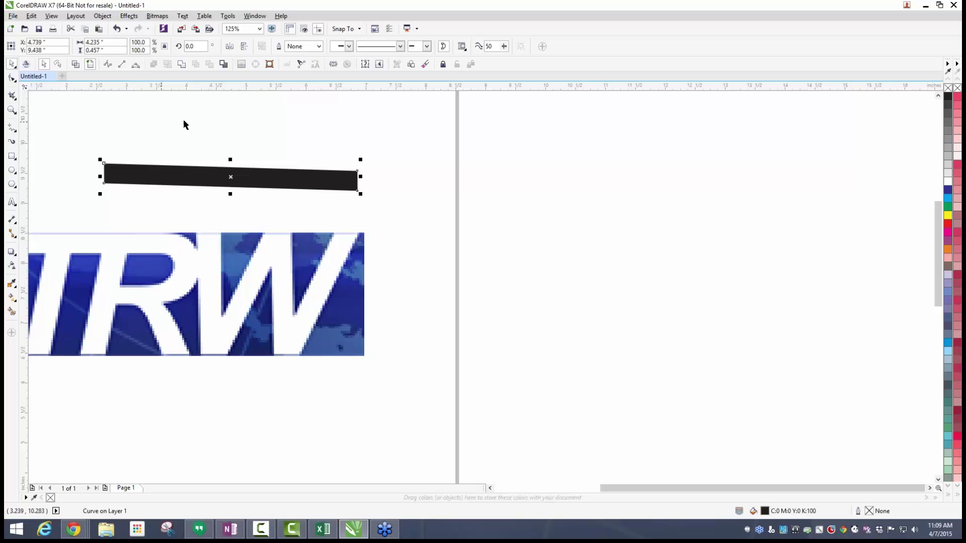
Delete the black bar above the TRW picture.
key(Delete)
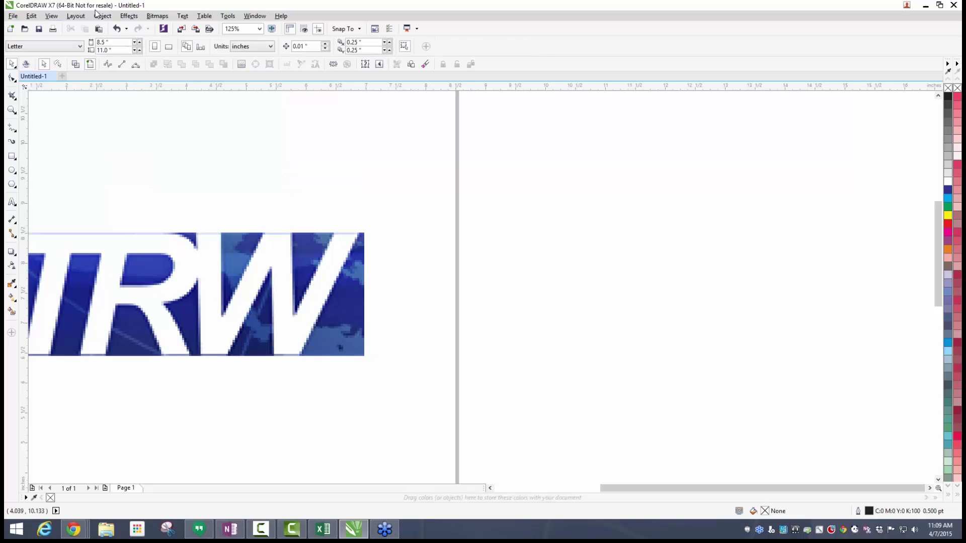
click(102, 17)
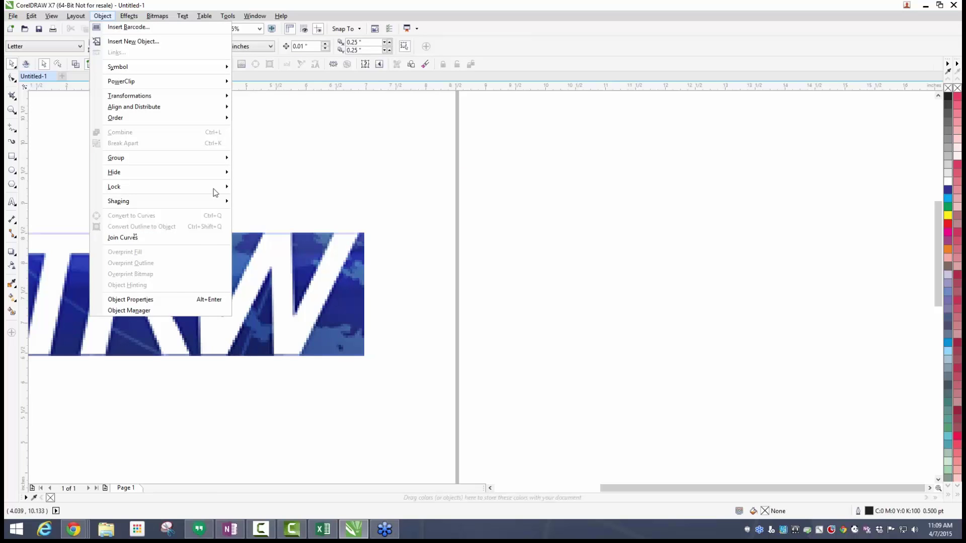
click(342, 149)
scroll(342, 158, down, 3)
scroll(328, 178, up, 1)
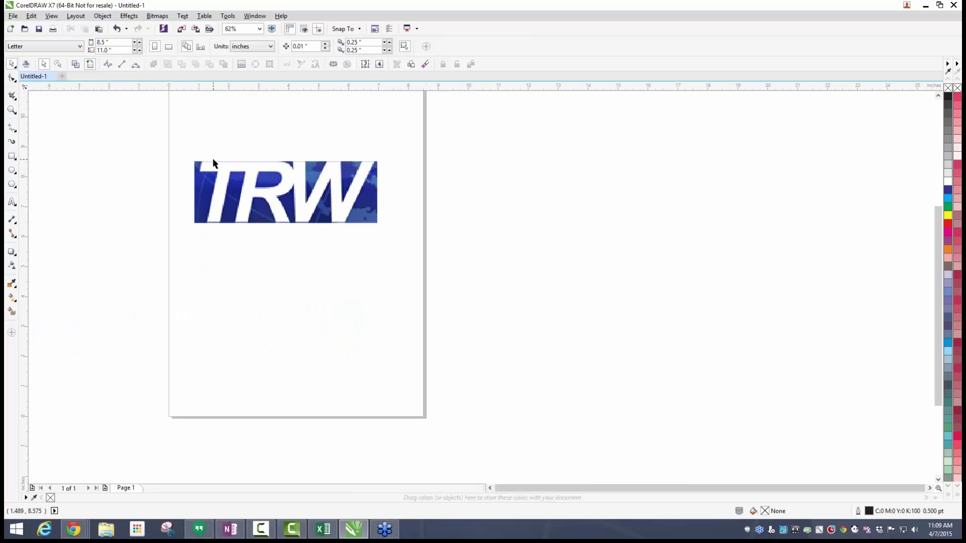
Draw a nearly horizontal 2-point line about 5.483 inches wide and 0.075 inches high below the TRW picture.
scroll(223, 155, up, 1)
click(228, 192)
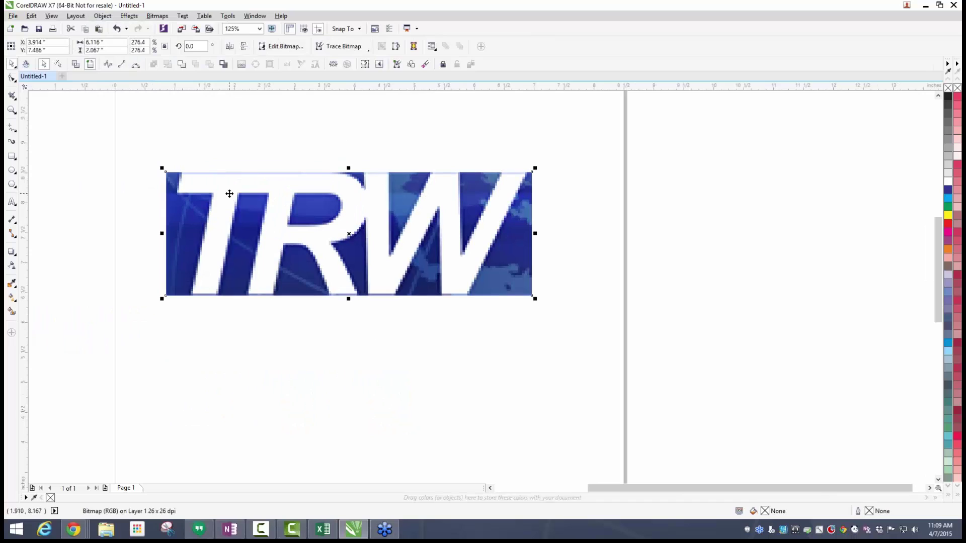
click(244, 160)
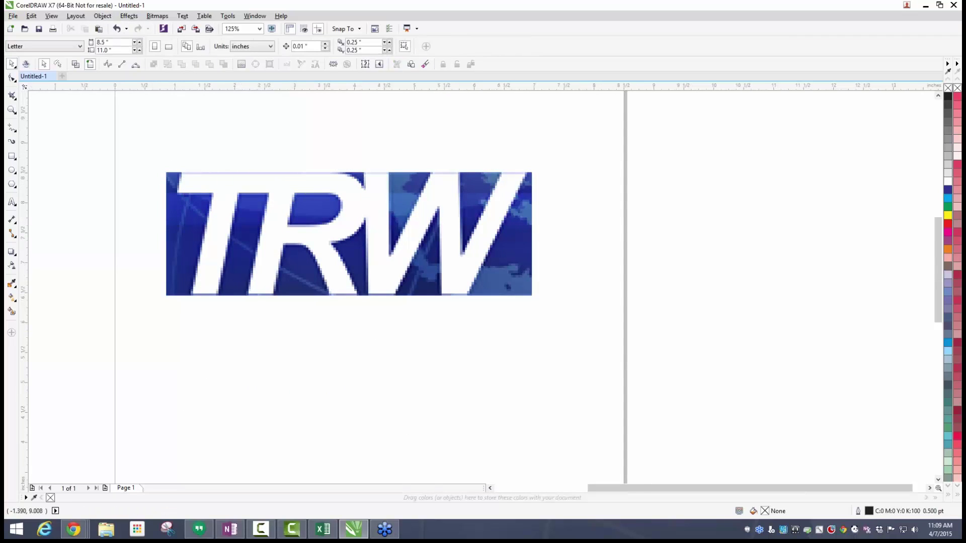
click(18, 132)
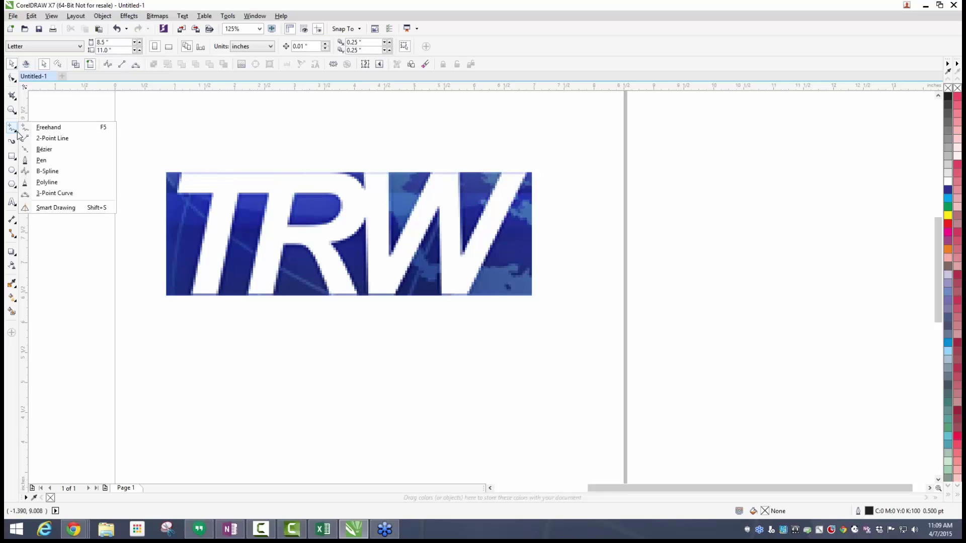
click(48, 141)
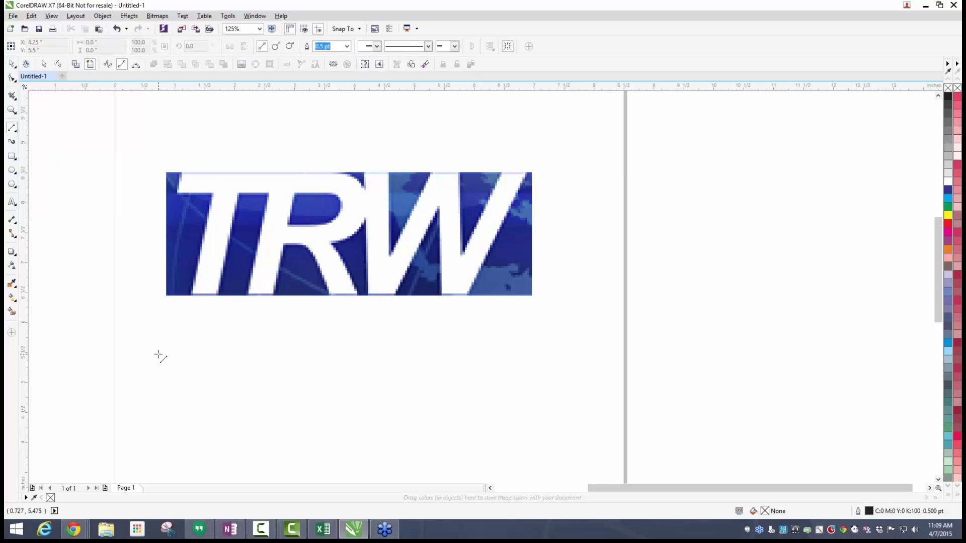
drag(158, 354, 486, 358)
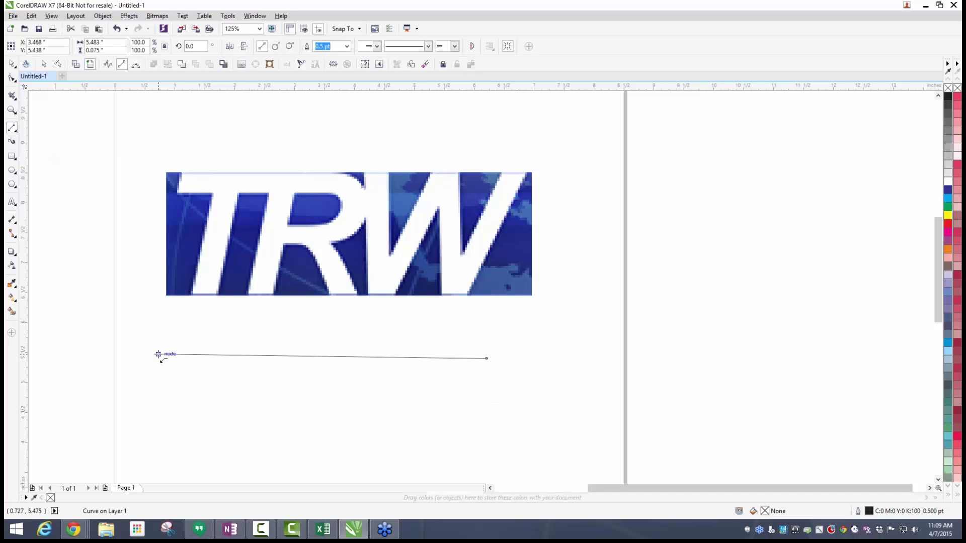
Add a second 2-point line from the first line's left node, sloping down to make a V-shaped curve about 5.483 by 0.973 inches.
scroll(158, 354, up, 3)
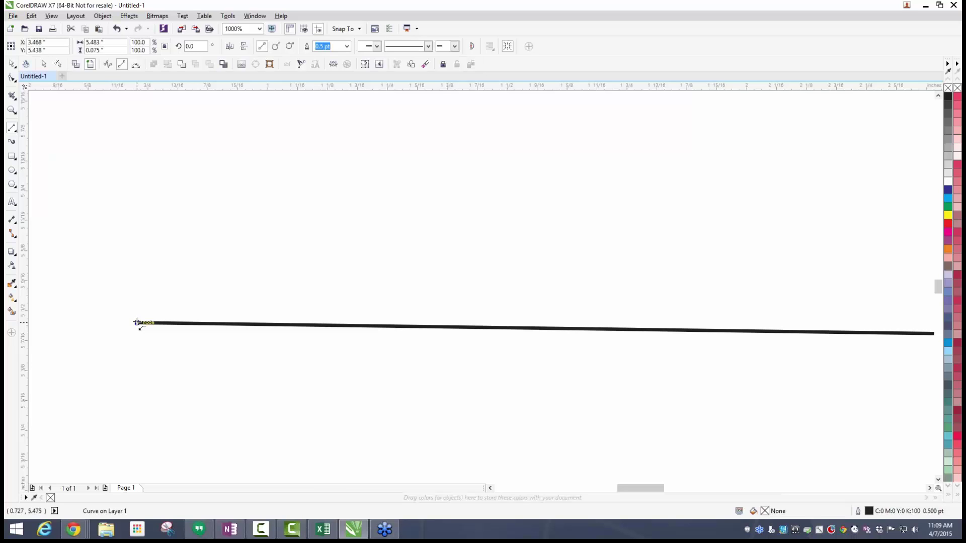
scroll(137, 322, down, 2)
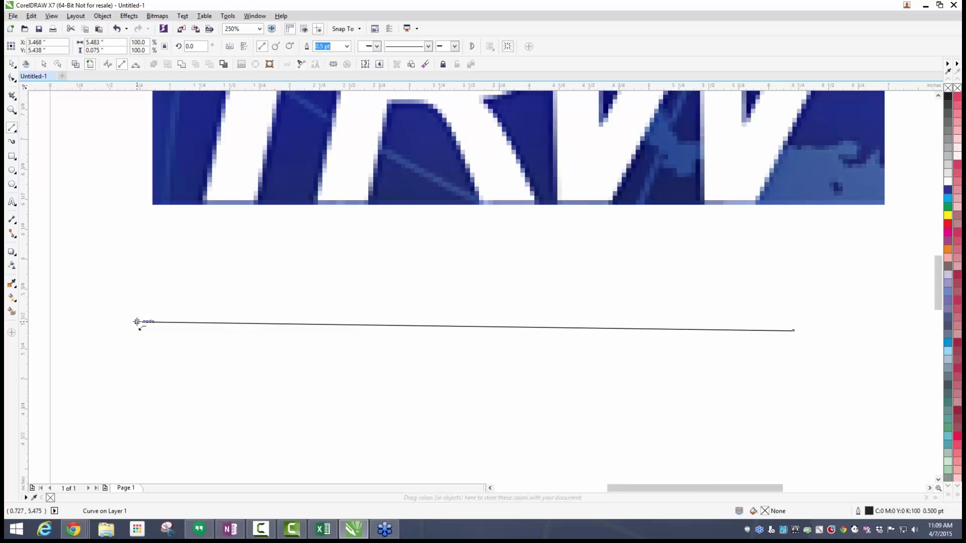
drag(137, 322, 793, 439)
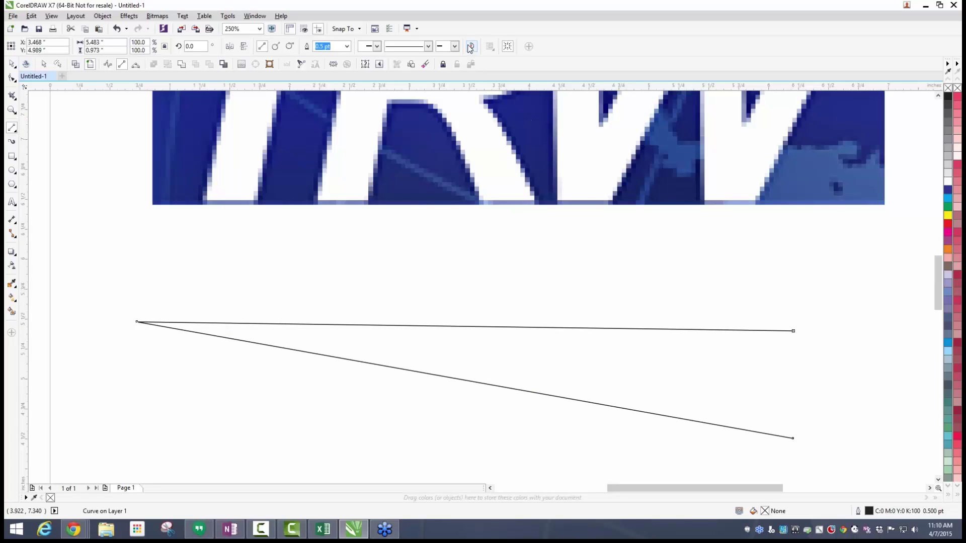
Try closing the V-shaped curve, undo the closing, and inspect the corner where its two lines join.
click(470, 47)
click(13, 64)
key(ctrl+z)
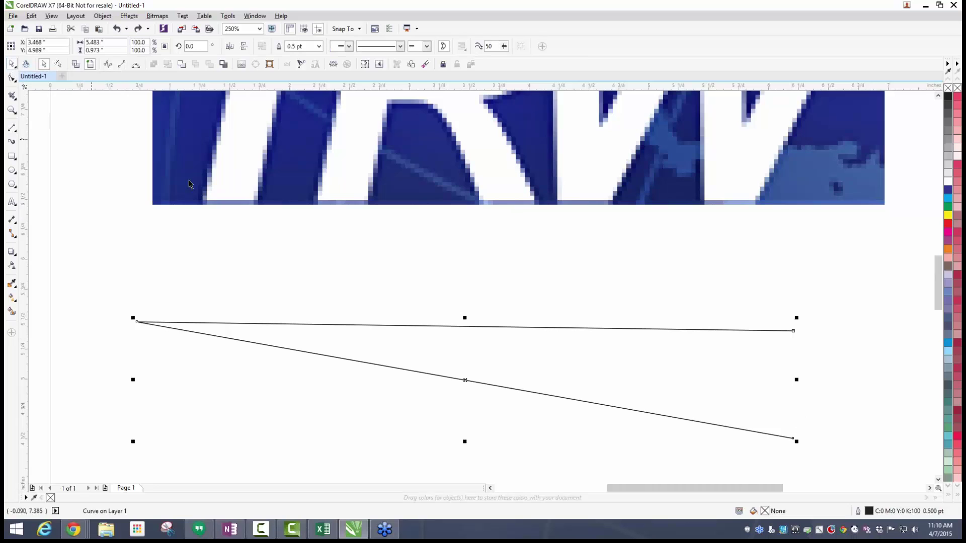
key(Escape)
scroll(142, 337, up, 2)
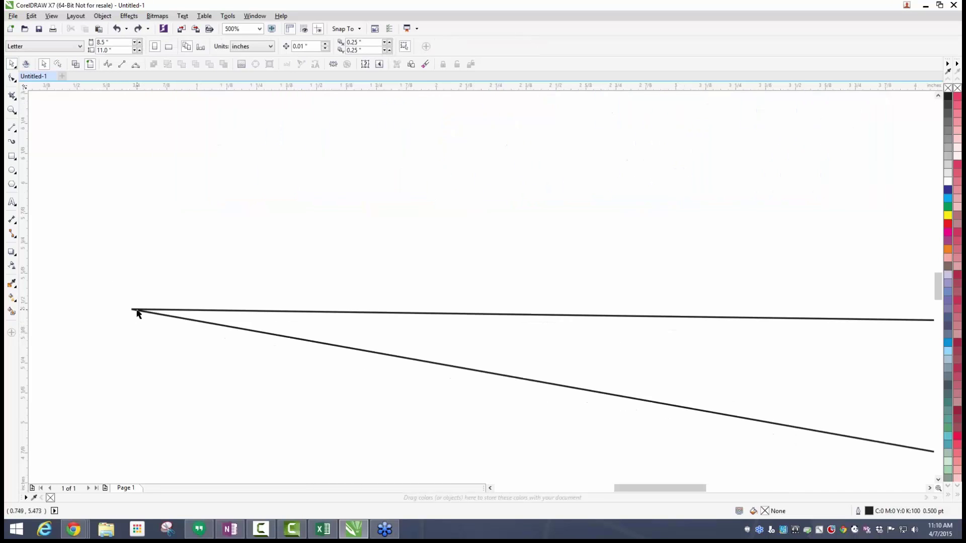
scroll(130, 309, down, 2)
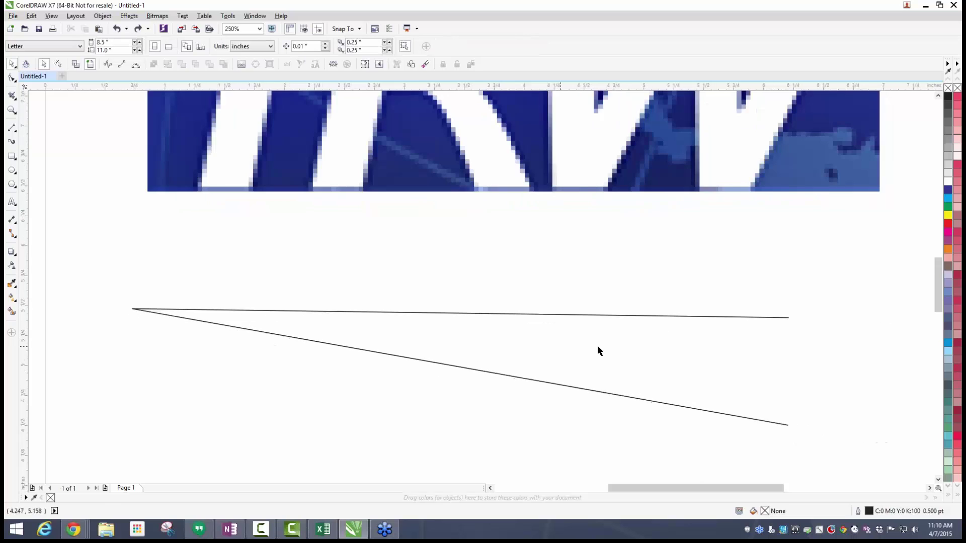
Assign a red fill (C:0 M:100 Y:100 K:0) to the open V-shaped curve and close it into a triangle.
click(759, 318)
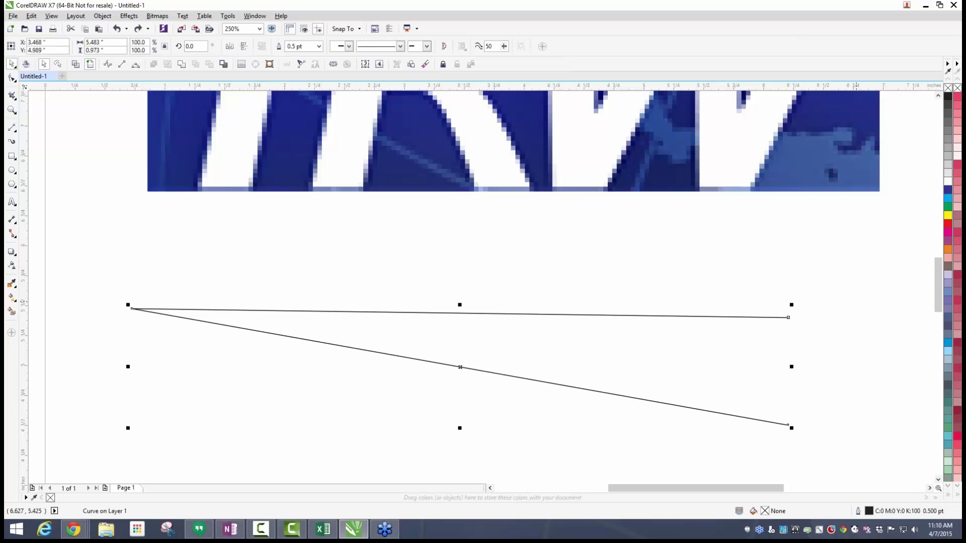
double_click(949, 223)
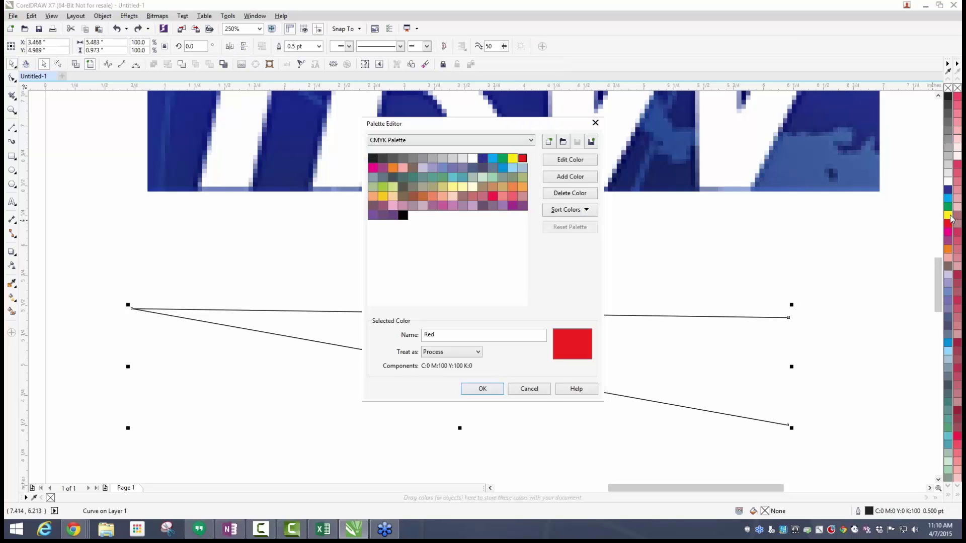
click(523, 392)
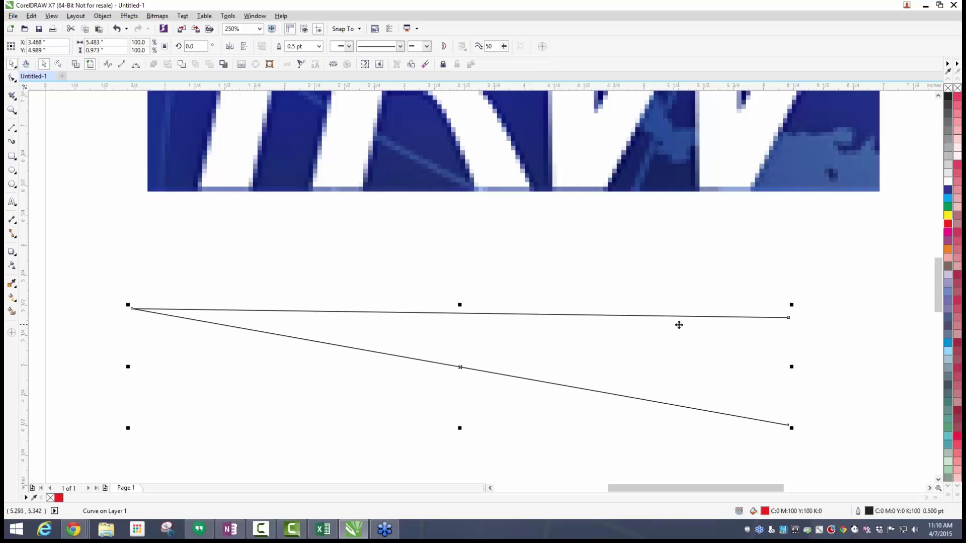
click(444, 46)
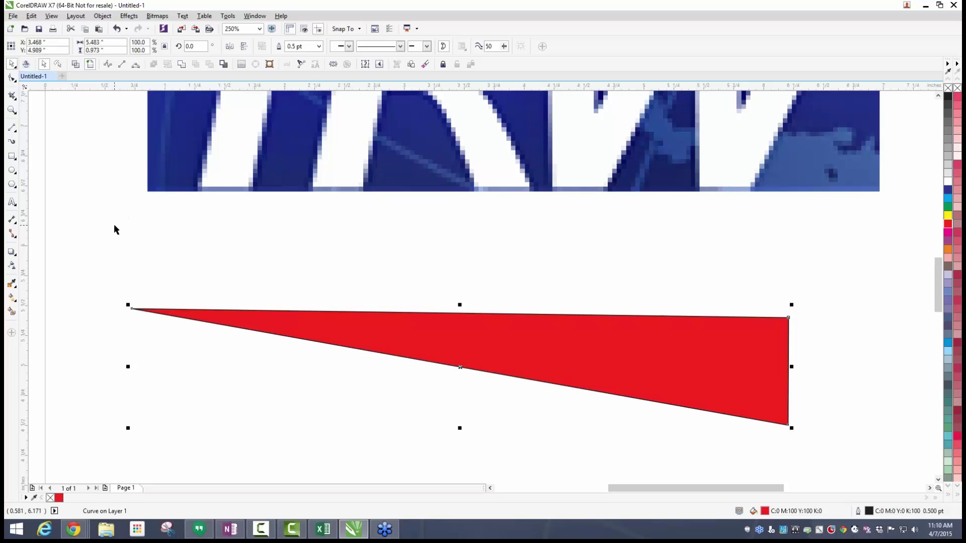
Delete the red triangle below the TRW picture.
drag(74, 215, 830, 463)
key(Delete)
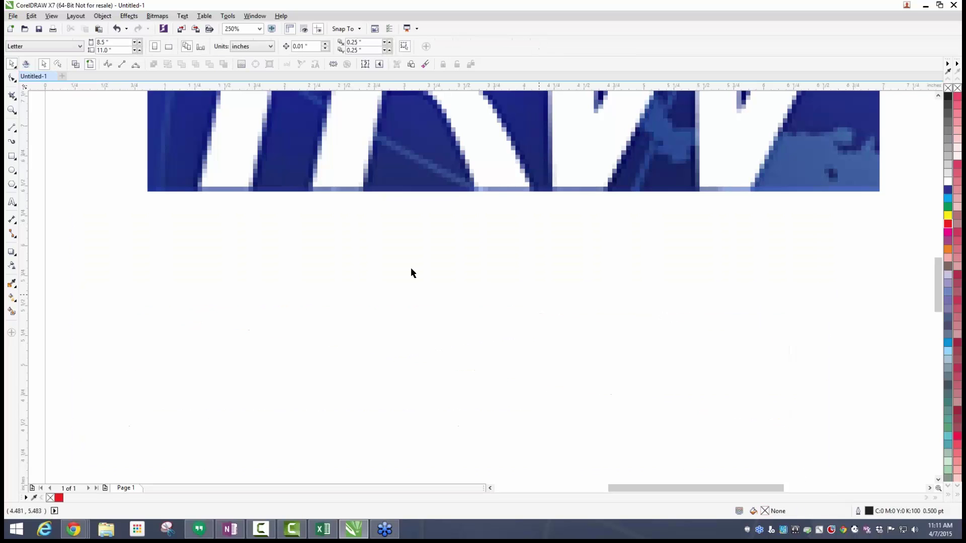
Trace the T's left outline with the Bézier tool, from its upper-left corner under the crossbar and down to its foot.
click(14, 130)
click(39, 149)
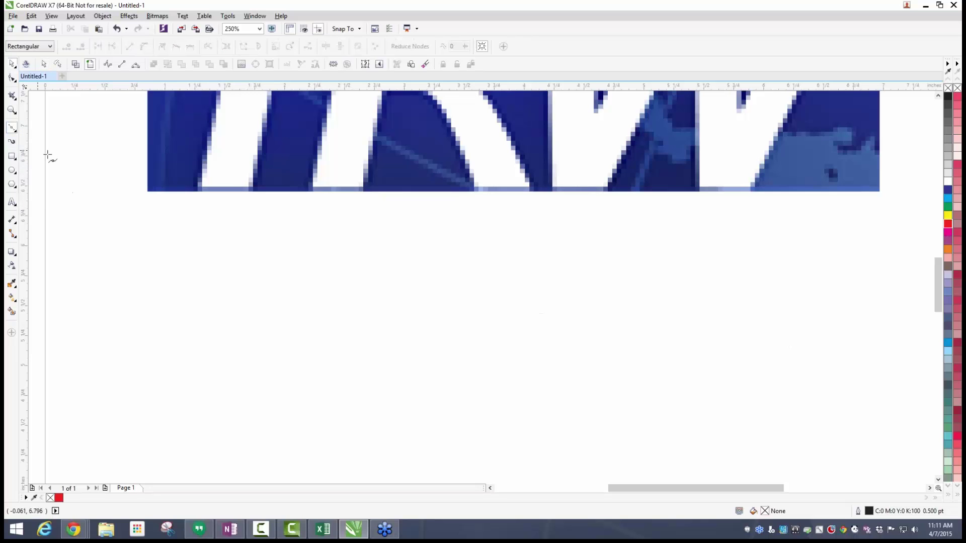
scroll(86, 168, down, 3)
scroll(98, 99, up, 3)
scroll(99, 99, down, 2)
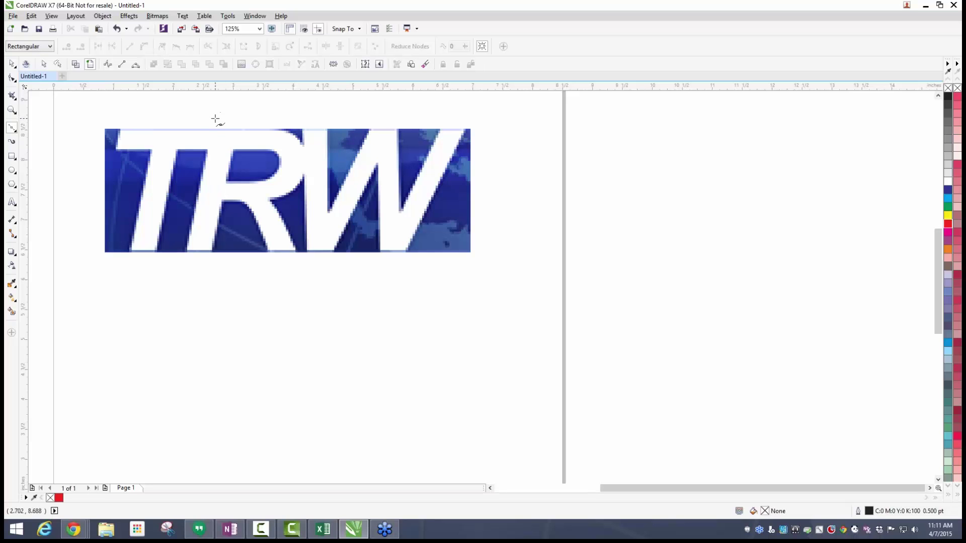
scroll(132, 134, up, 2)
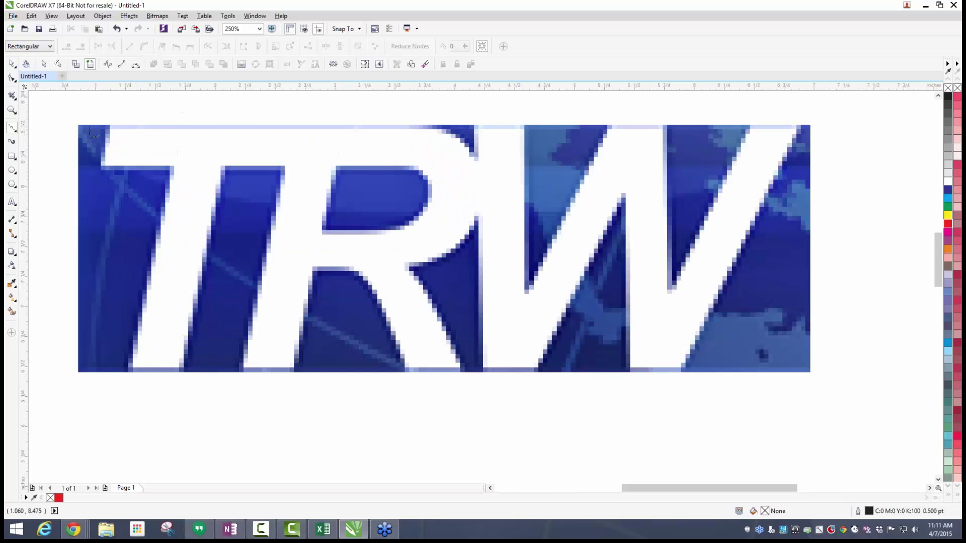
click(111, 125)
click(100, 166)
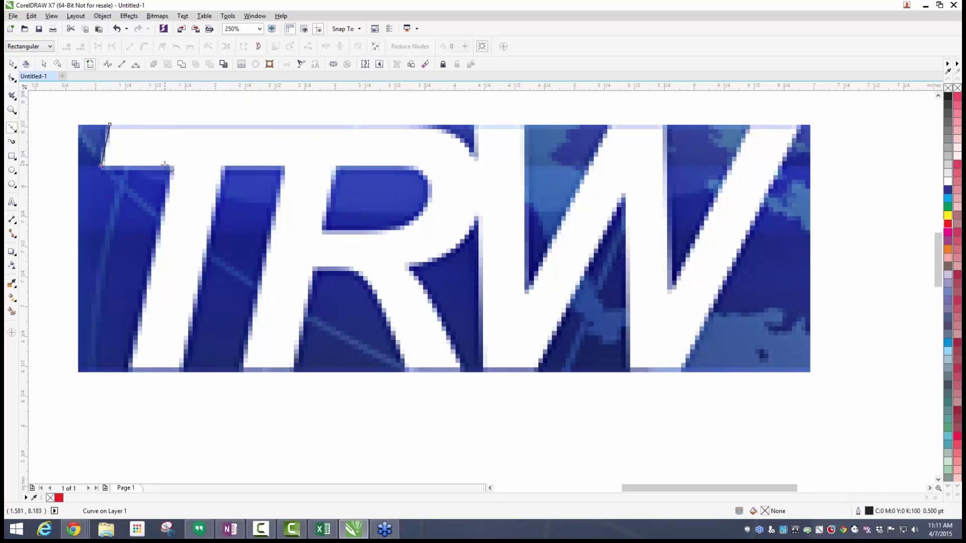
click(175, 167)
click(127, 366)
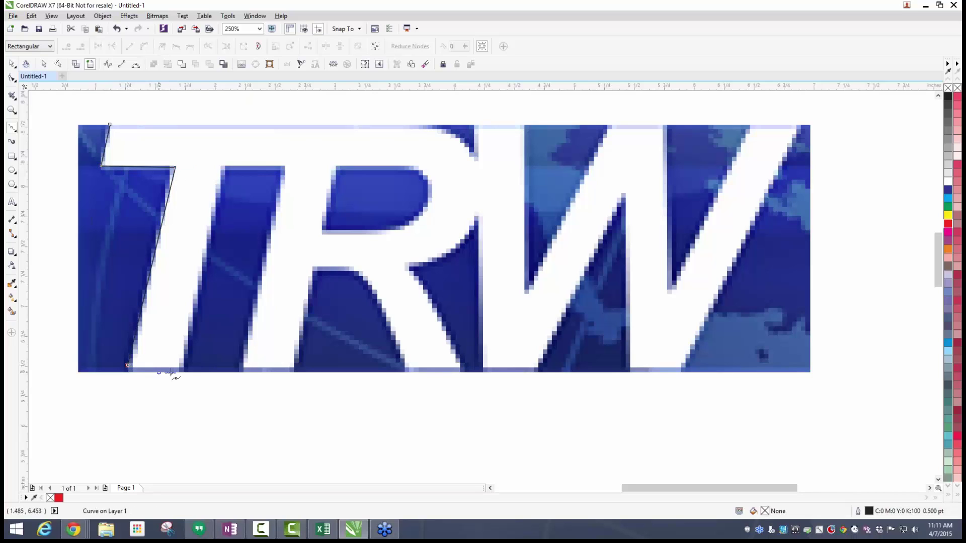
Continue the outline across the T's foot, up its right side, across to the R and down the R's left edge, and finish the curve.
click(184, 364)
click(225, 170)
click(284, 166)
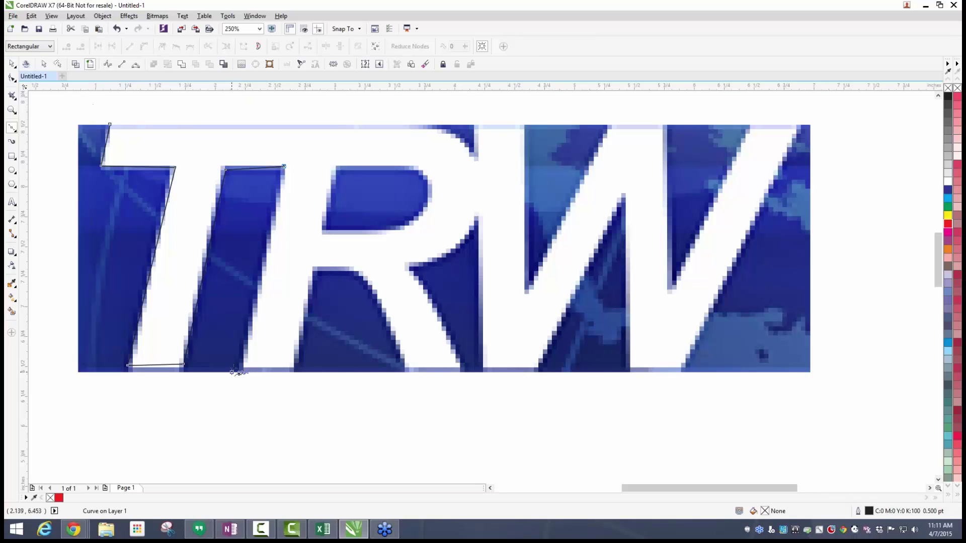
click(239, 366)
key(space)
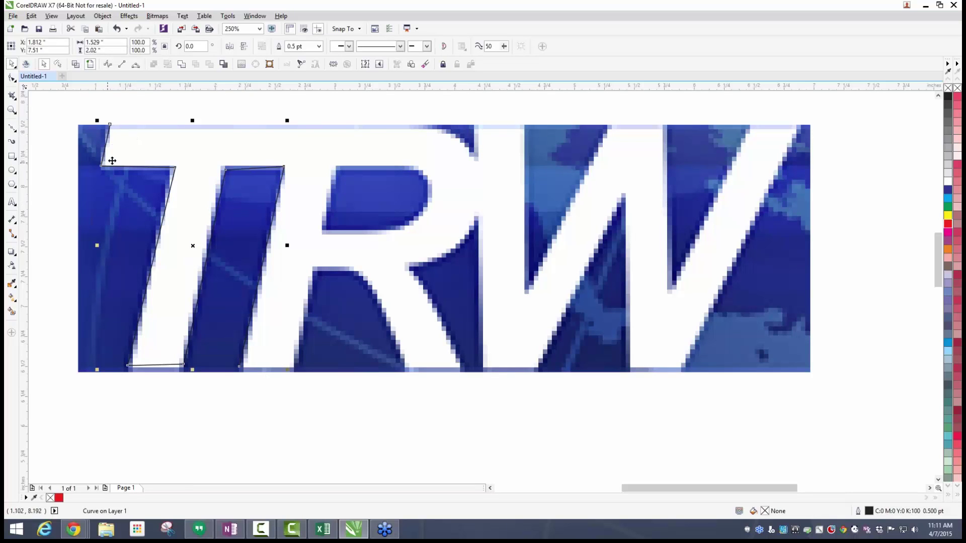
click(236, 468)
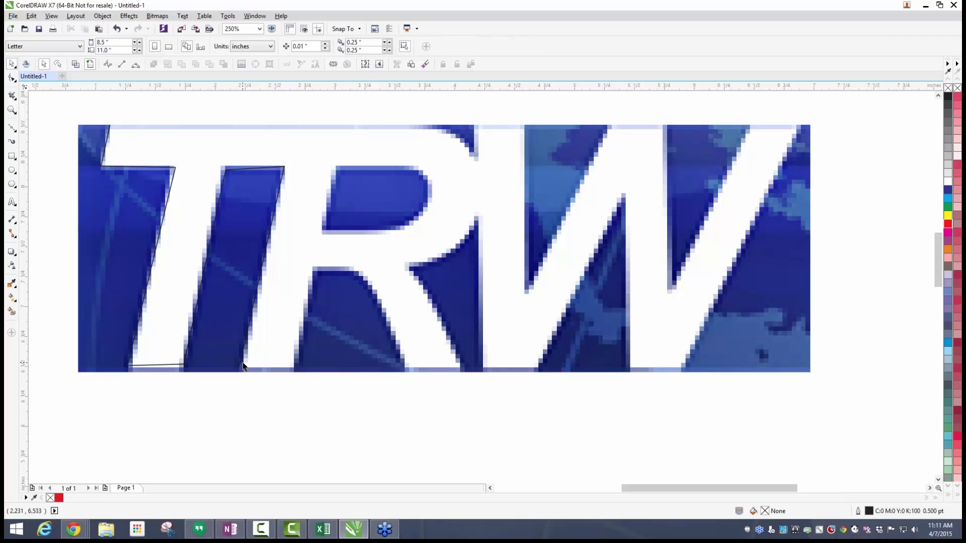
Extend the outline with the Bézier tool from the T's upper-left corner straight along the top edge to where the R starts curving.
scroll(239, 366, up, 2)
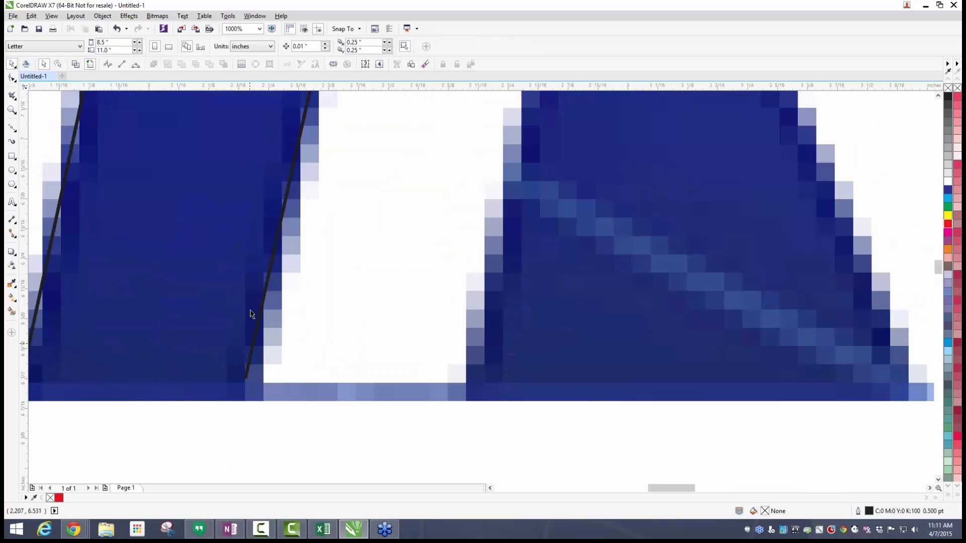
scroll(261, 213, down, 4)
scroll(297, 155, up, 2)
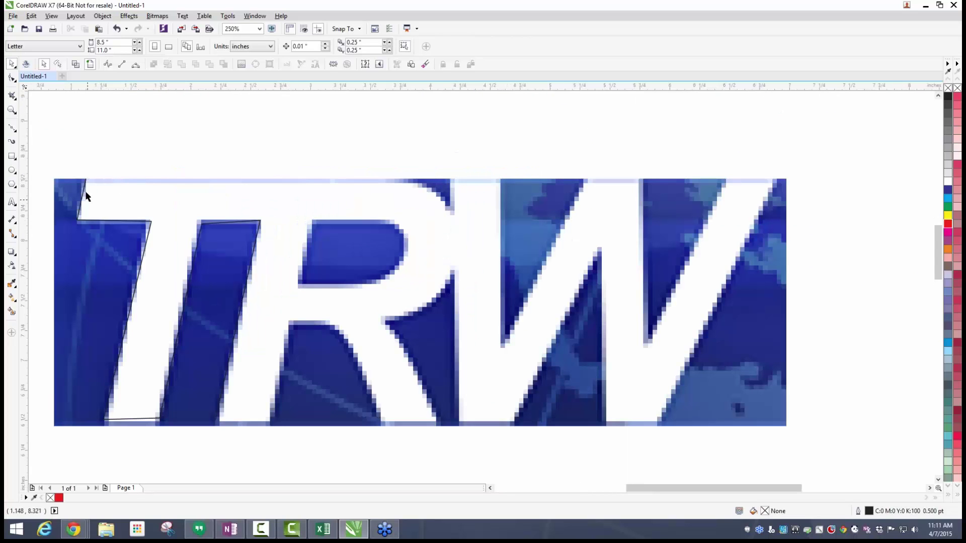
click(12, 130)
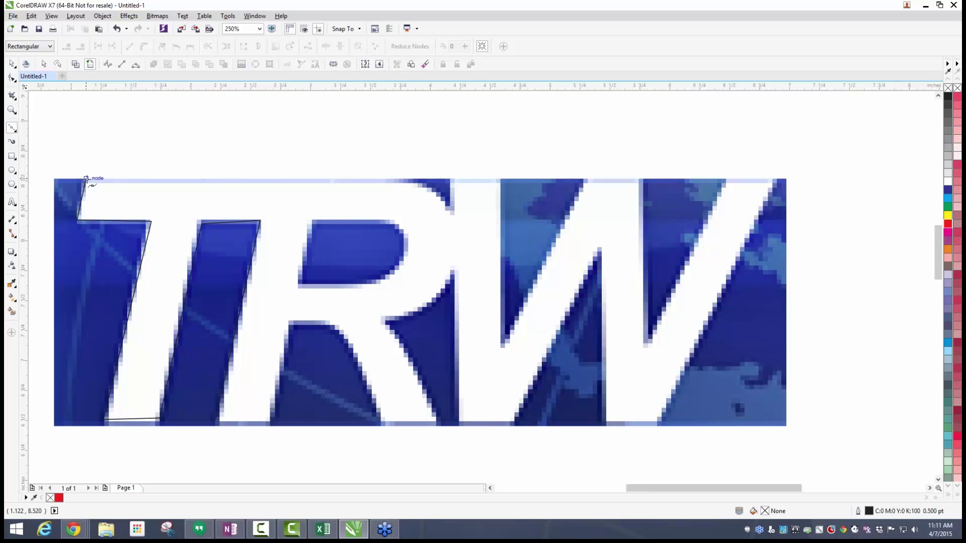
click(86, 179)
click(420, 178)
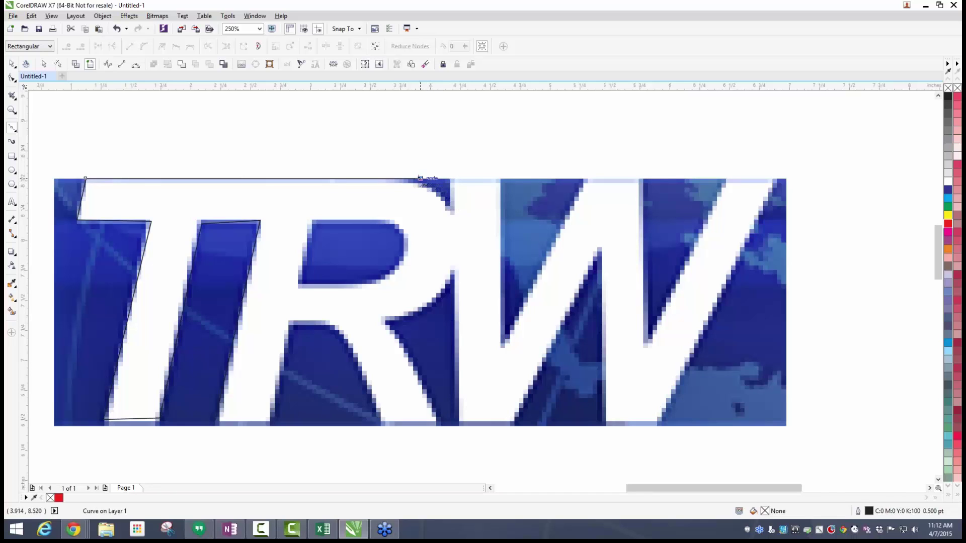
Continue the Bézier outline around the R's upper-right curve down to the notch beside the W.
click(420, 178)
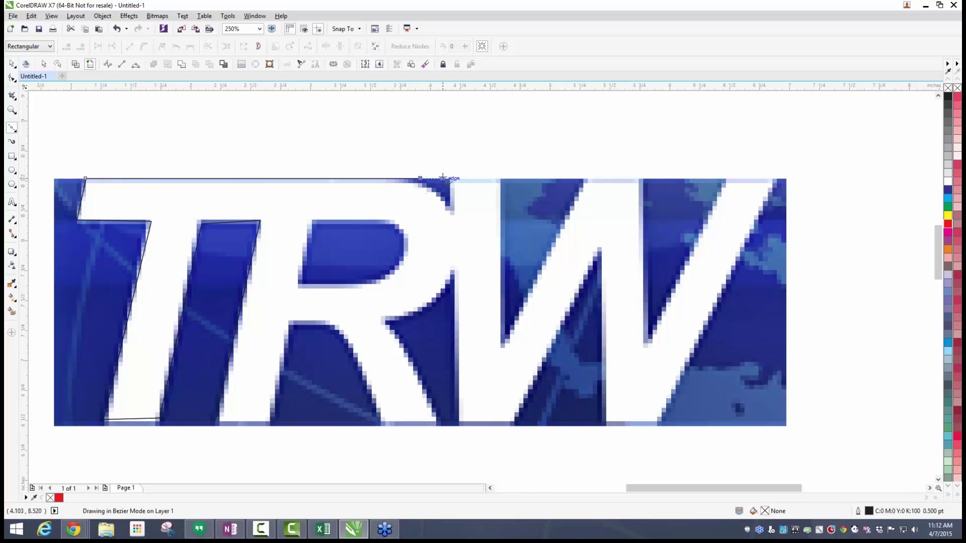
click(448, 202)
drag(448, 205, 447, 211)
scroll(448, 211, up, 3)
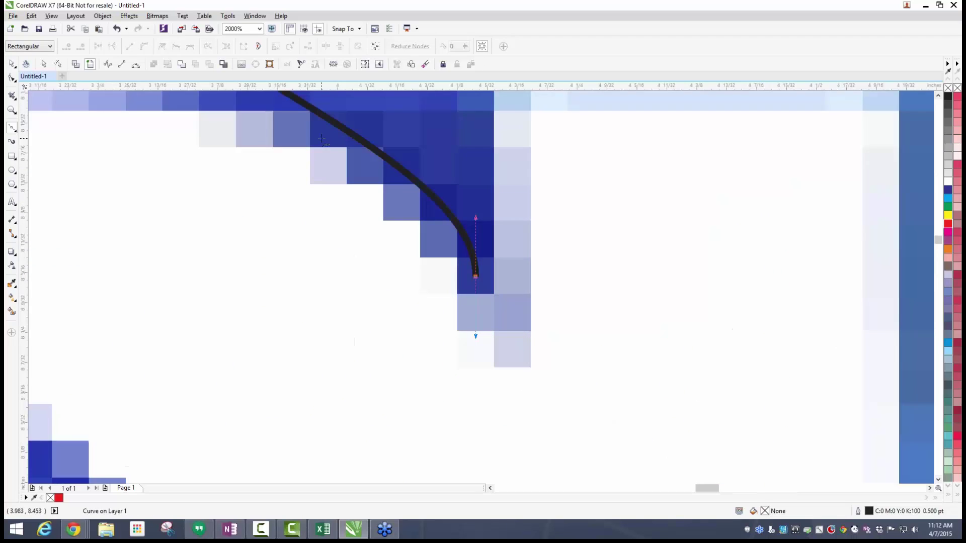
scroll(321, 139, up, 2)
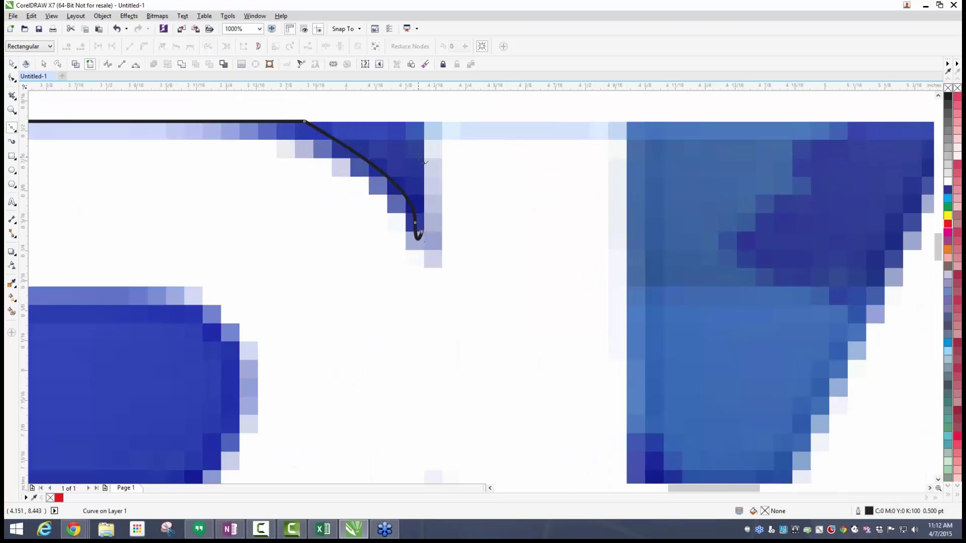
scroll(419, 224, down, 4)
scroll(421, 158, up, 4)
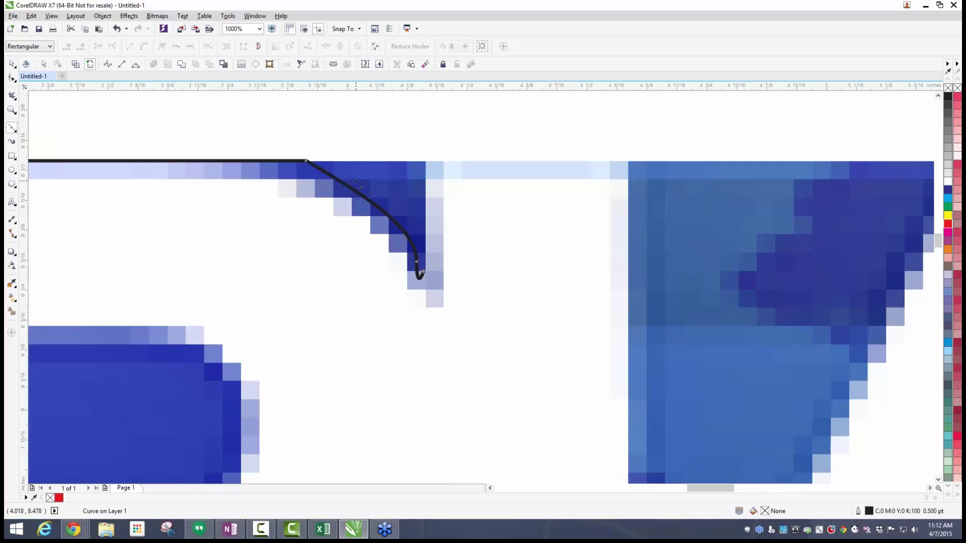
scroll(422, 273, down, 2)
scroll(217, 134, down, 4)
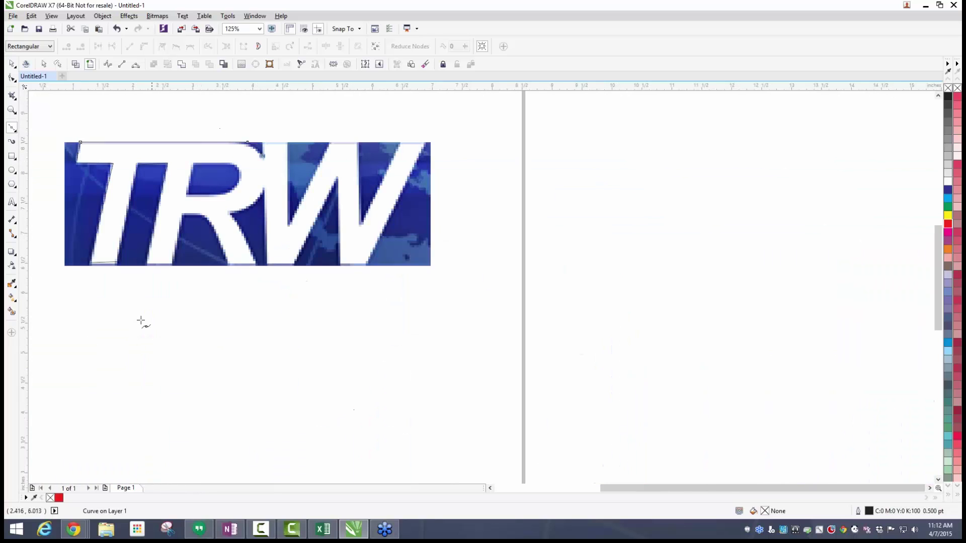
Delete the unfinished traced curve together with the stray segment running below the TRW logo.
scroll(140, 373, up, 2)
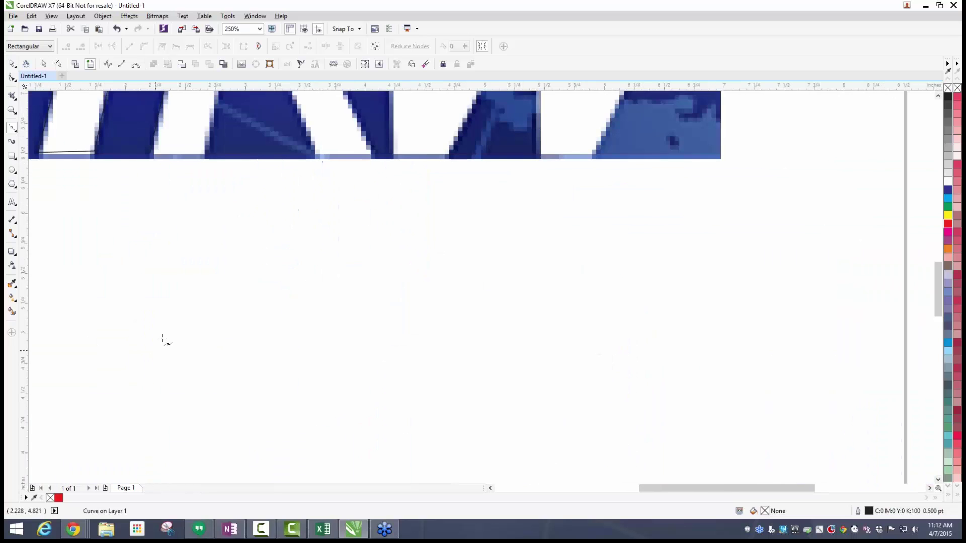
click(103, 306)
key(space)
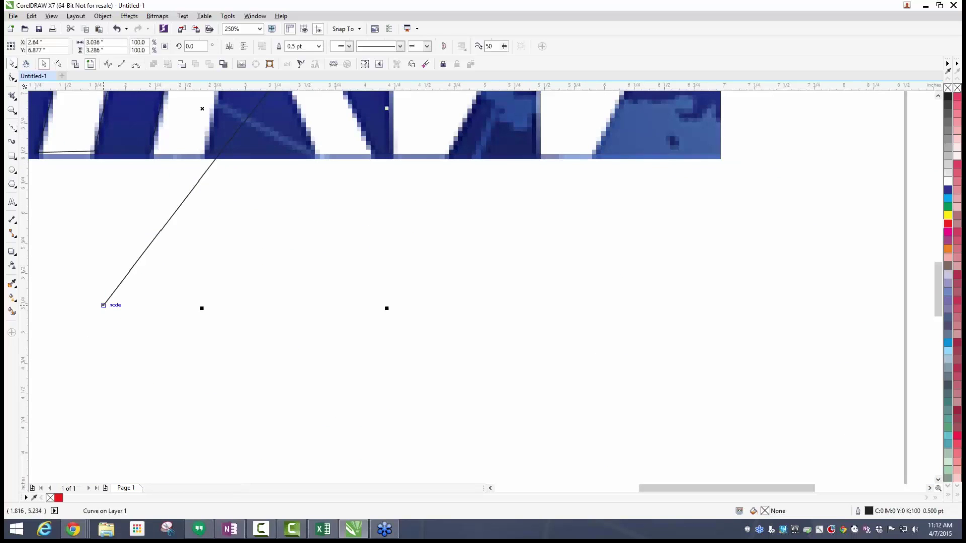
key(Delete)
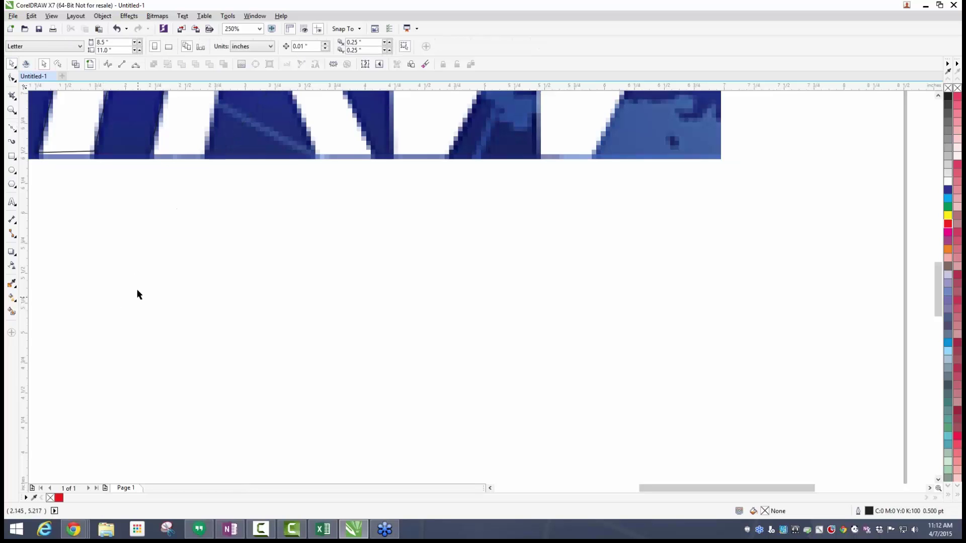
Draw a Bézier zigzag of three straight segments in the empty area below the TRW logo.
click(13, 127)
click(141, 266)
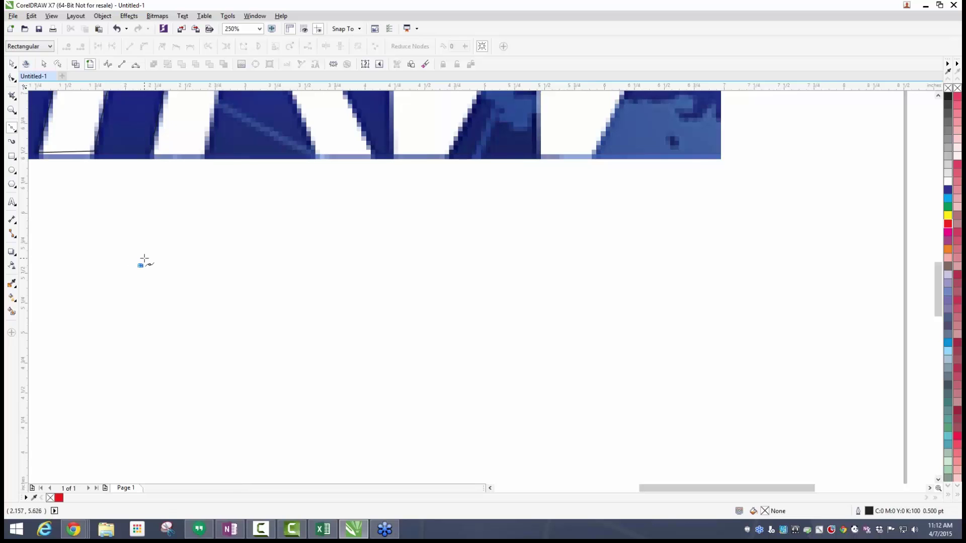
click(408, 249)
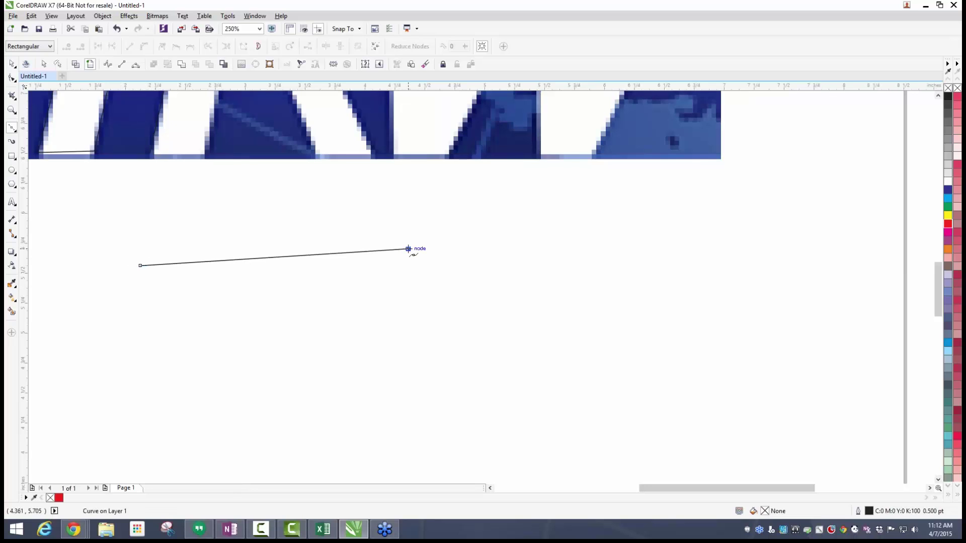
click(275, 375)
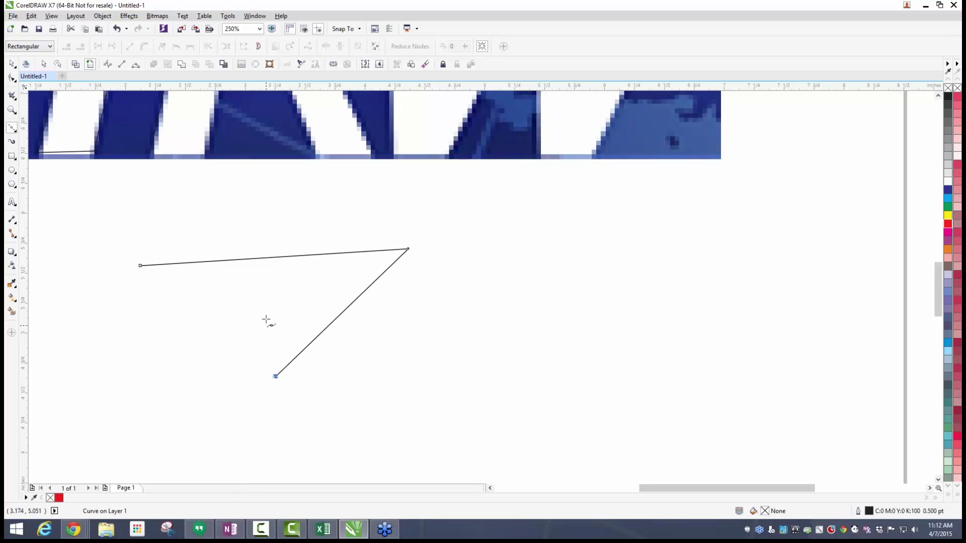
scroll(266, 323, down, 1)
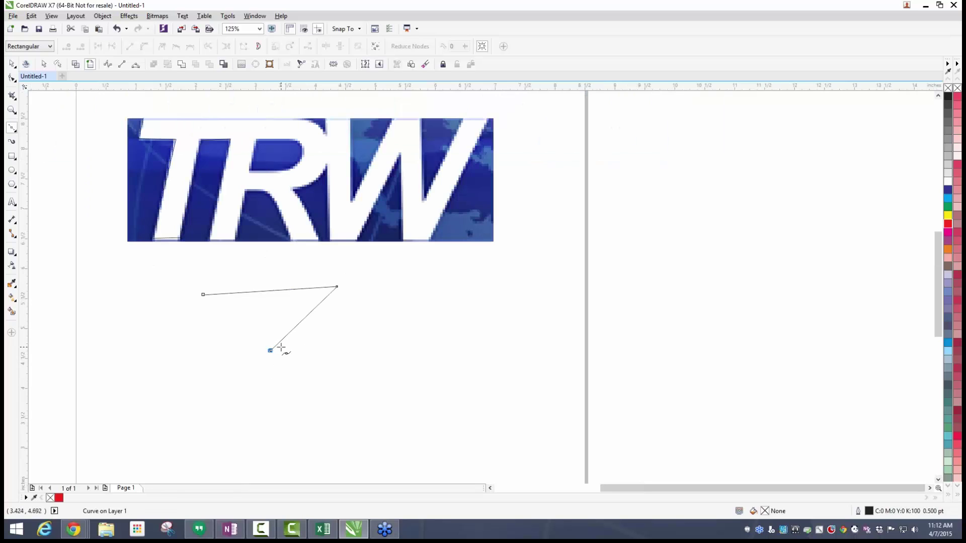
click(387, 350)
Extend the zigzag with three curved segments looping back over its lowest line, making the path about 3.4 by 1.4 inches overall.
mouse_move(388, 369)
mouse_down()
mouse_move(346, 407)
mouse_move(450, 413)
mouse_move(385, 429)
mouse_move(343, 391)
mouse_move(356, 401)
mouse_move(349, 379)
mouse_up()
scroll(399, 374, up, 2)
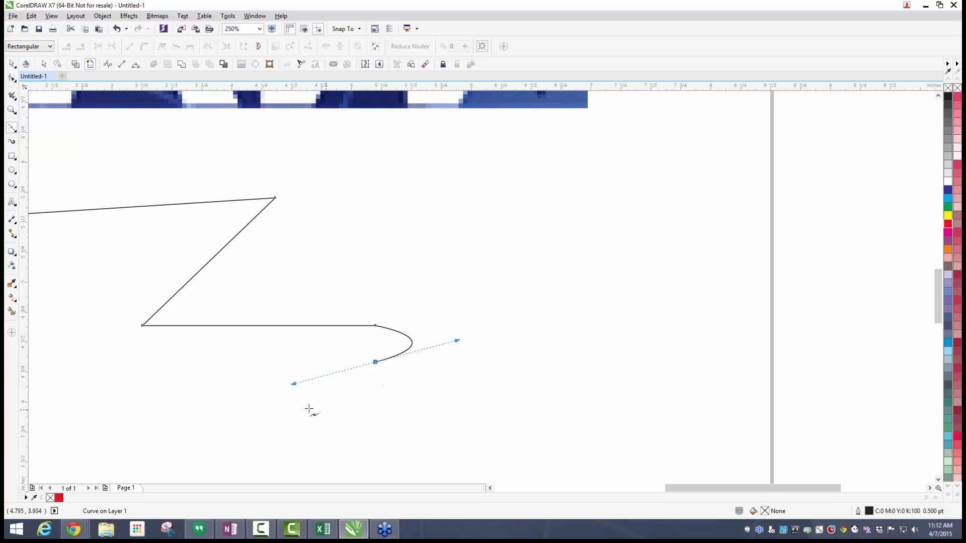
mouse_move(227, 426)
mouse_down()
mouse_move(226, 446)
mouse_move(259, 488)
mouse_up()
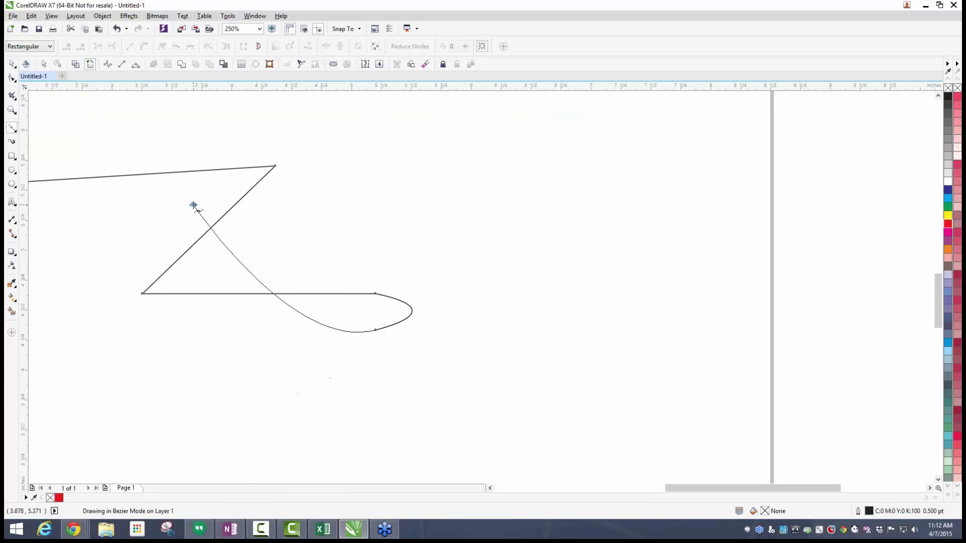
drag(197, 381, 175, 228)
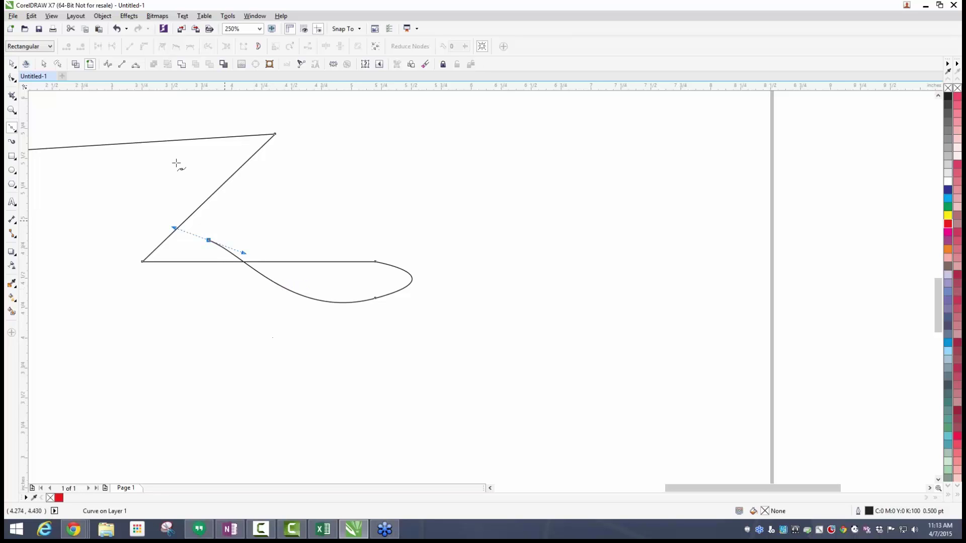
Select the whole practice path below the TRW logo and delete it.
click(12, 63)
click(216, 355)
scroll(217, 355, down, 4)
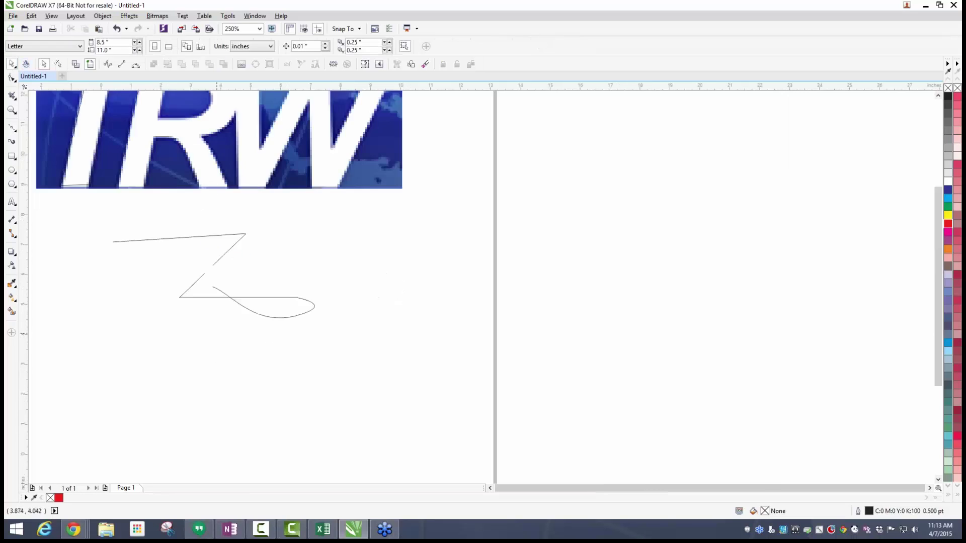
scroll(142, 327, up, 2)
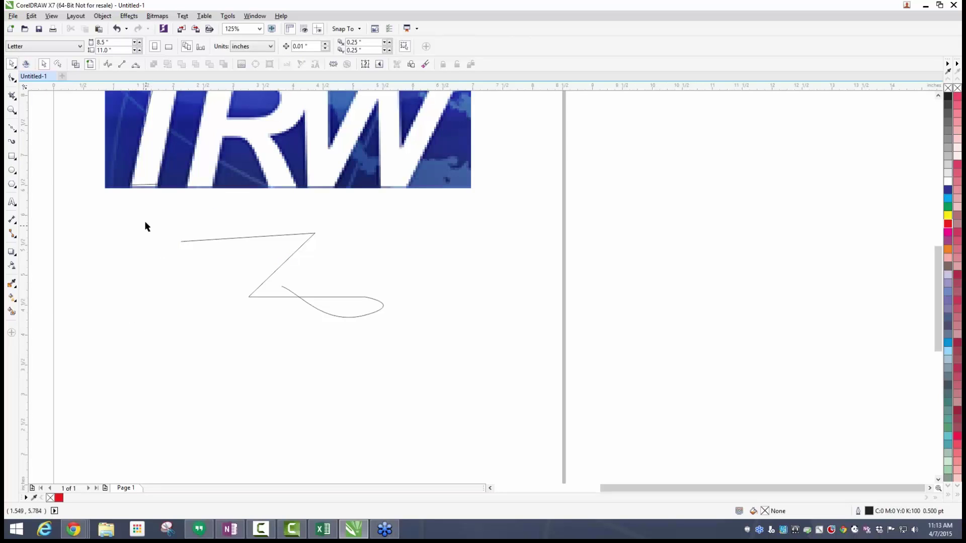
drag(146, 218, 401, 381)
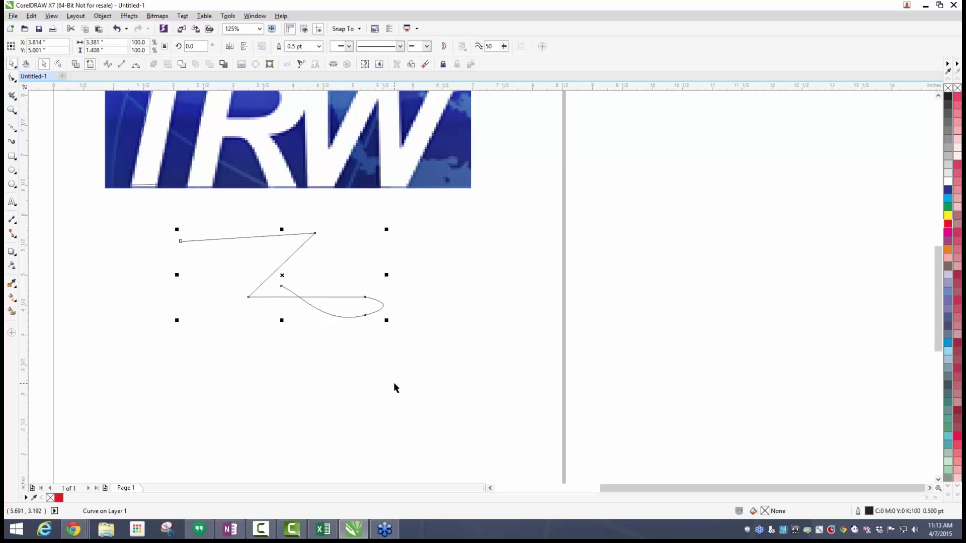
key(Delete)
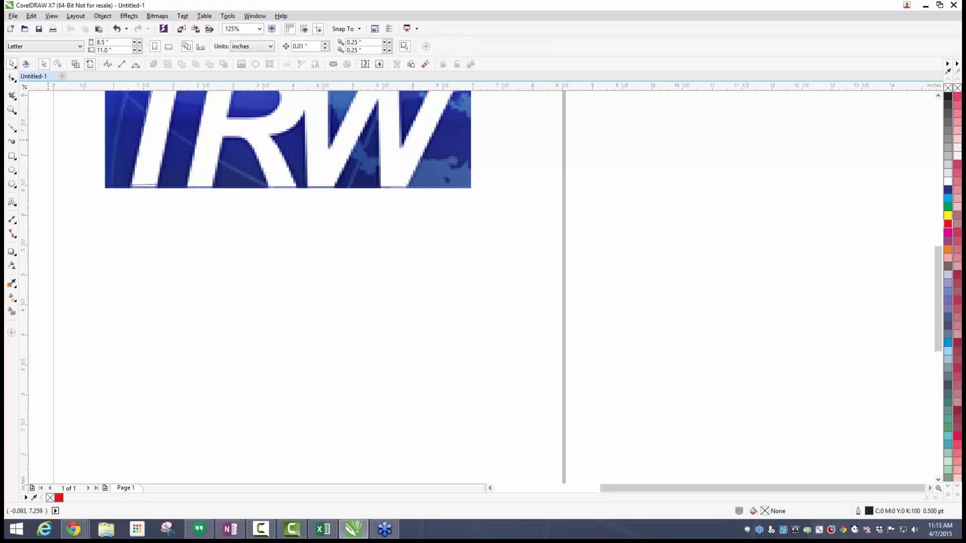
Draw a zigzag Bézier line of seven straight segments, about 6.1 inches wide, below the TRW logo.
click(12, 127)
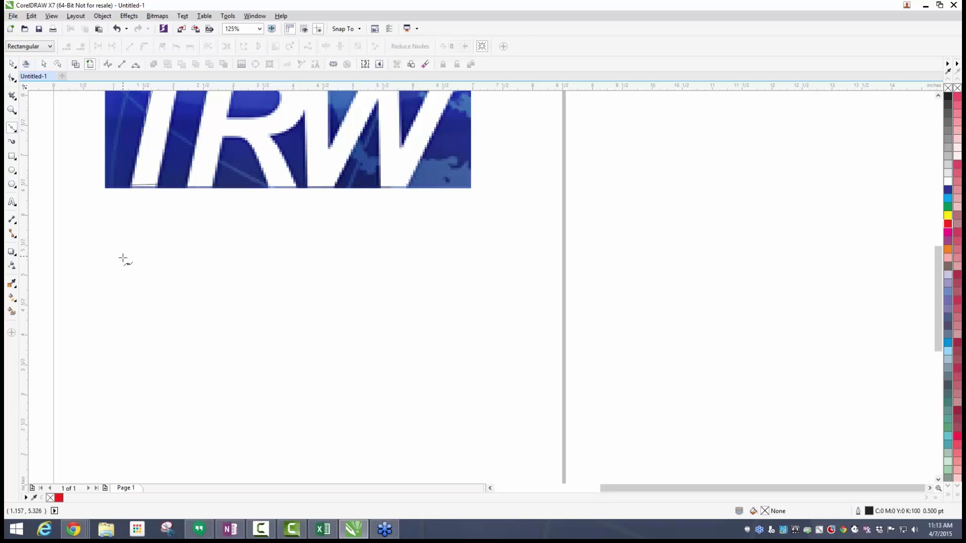
scroll(153, 268, up, 2)
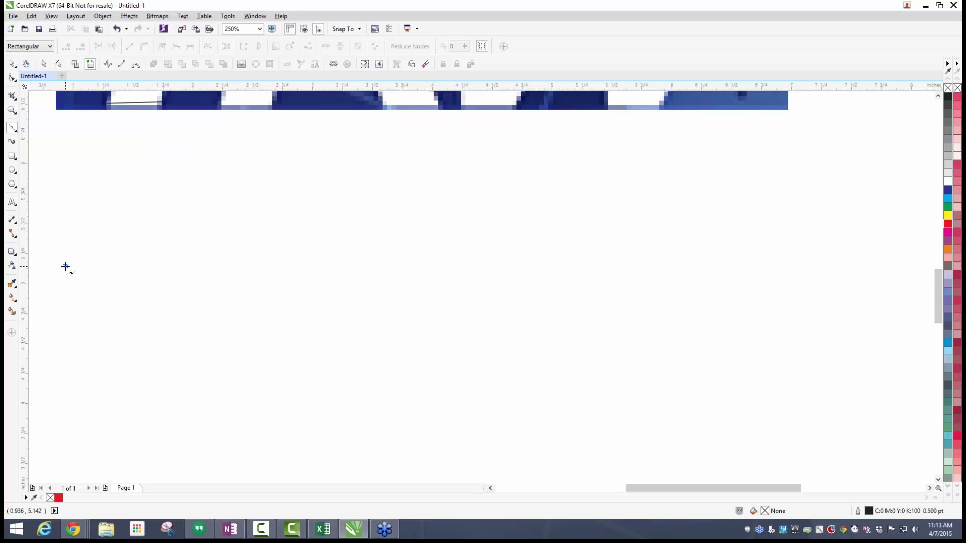
click(334, 260)
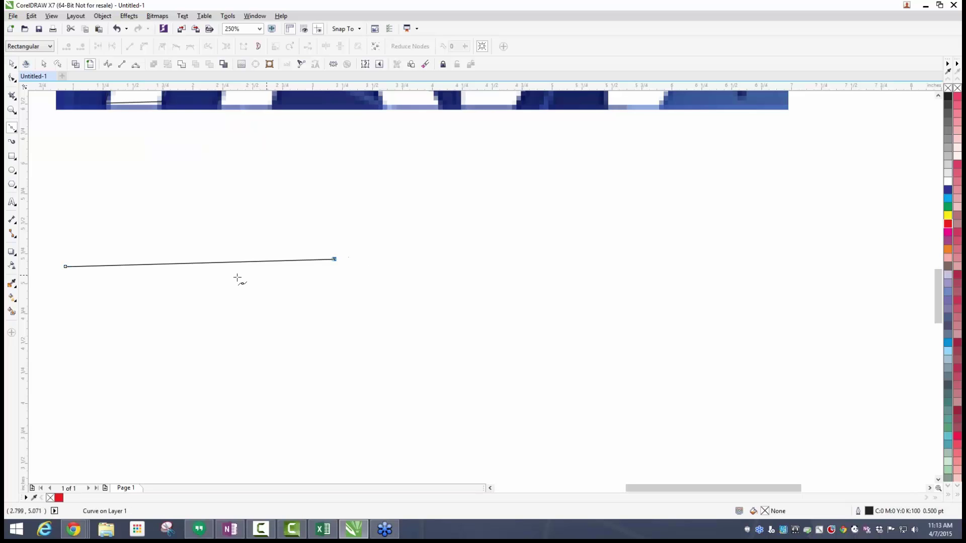
click(334, 259)
click(473, 207)
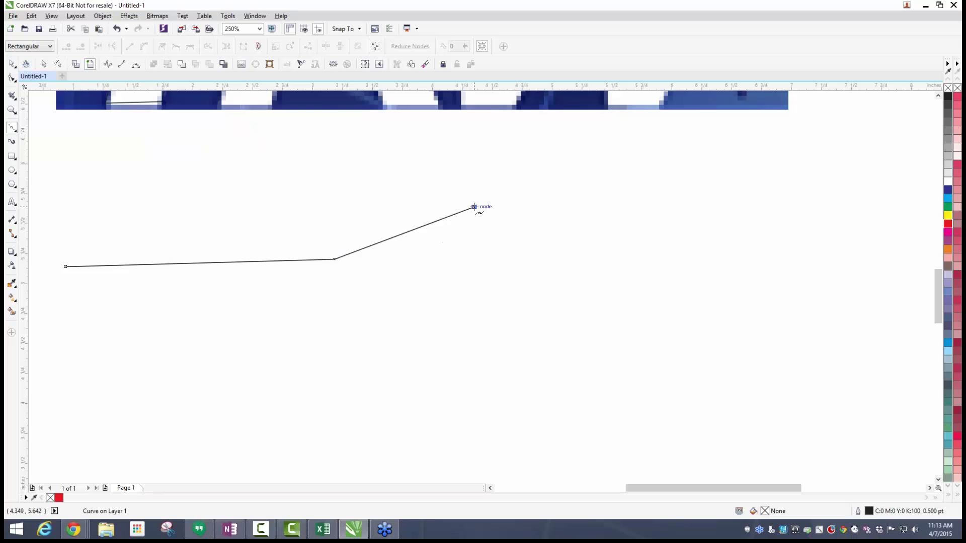
click(564, 278)
click(616, 176)
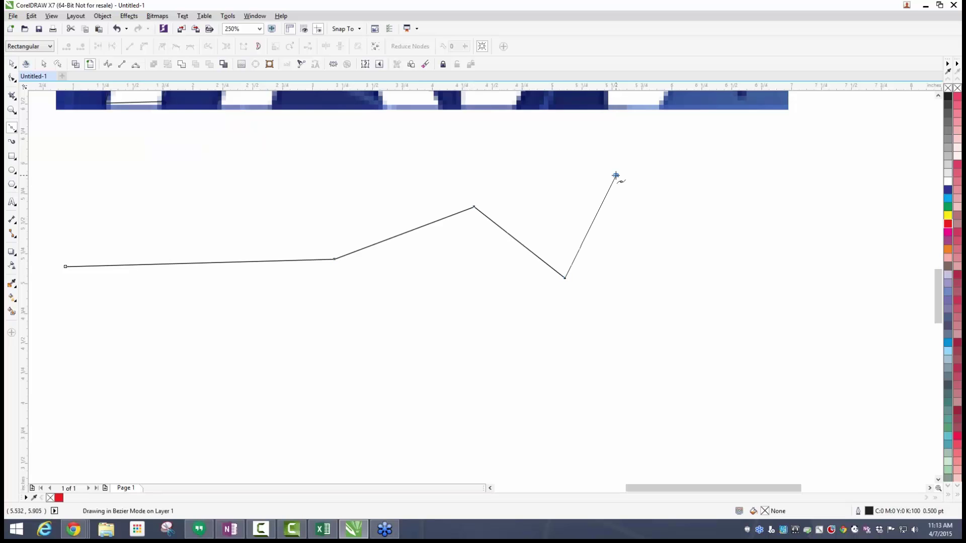
click(693, 245)
click(737, 167)
click(794, 237)
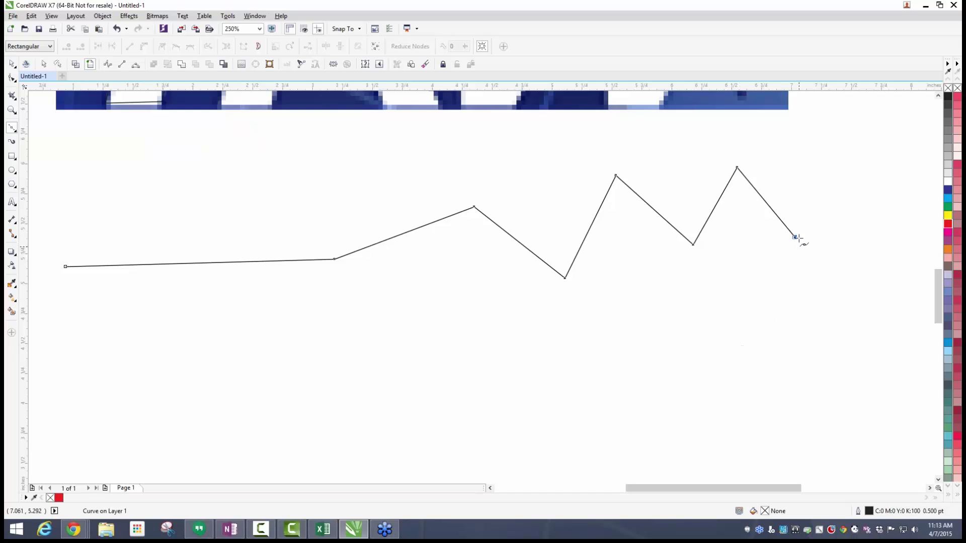
click(795, 237)
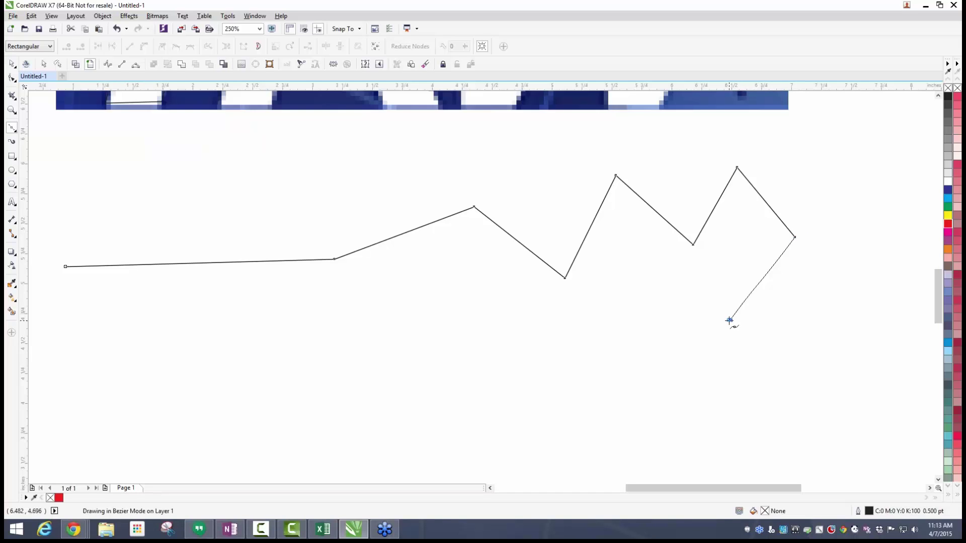
Continue the zigzag from its last node with three curved segments that turn back beneath its final peaks.
drag(730, 320, 713, 237)
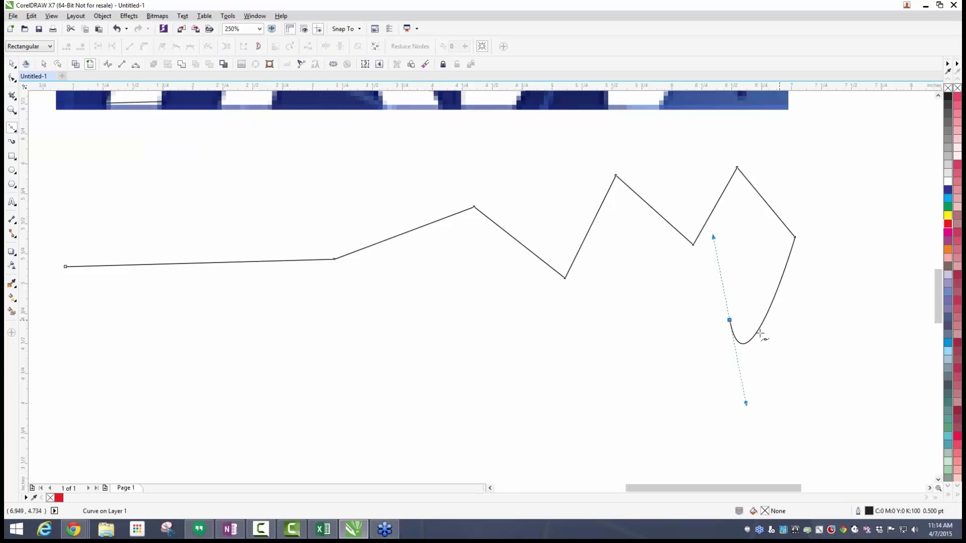
drag(713, 236, 667, 320)
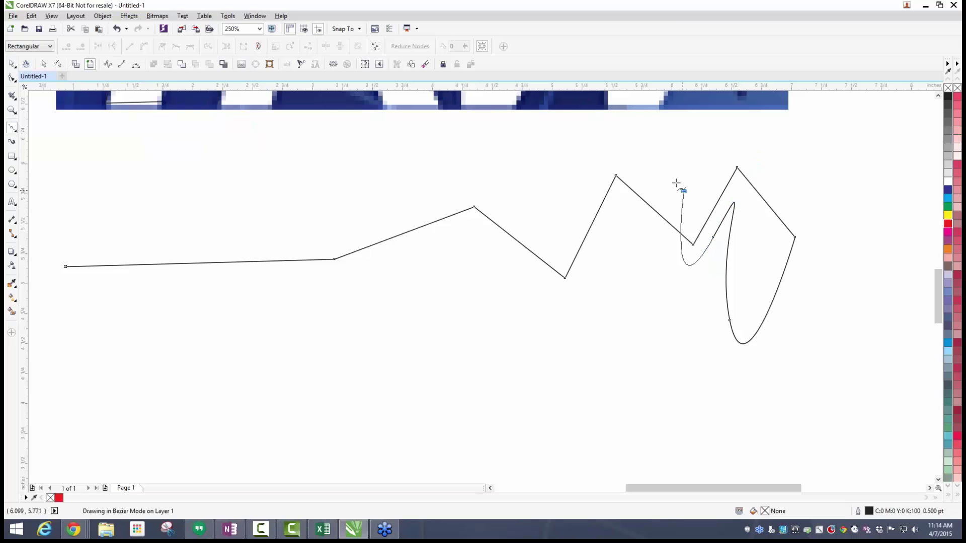
click(704, 424)
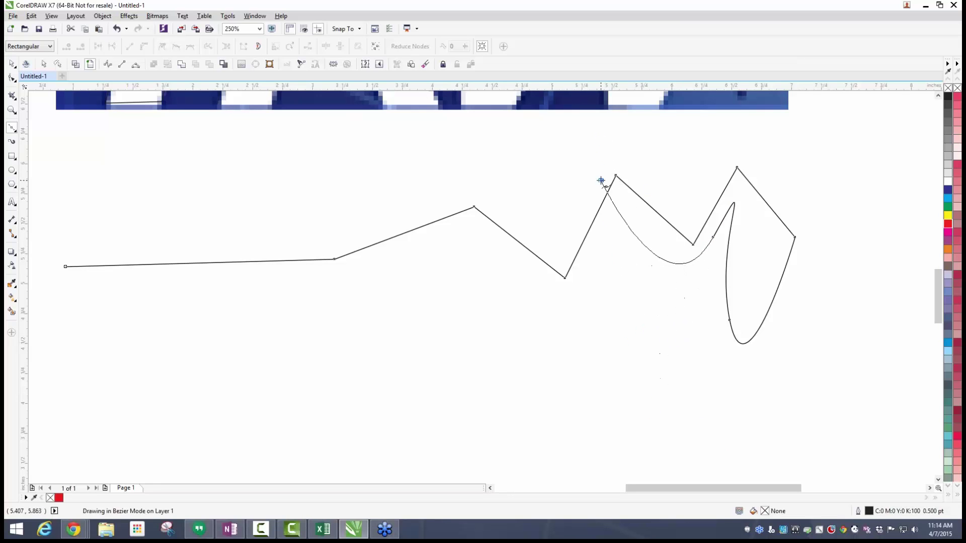
mouse_move(648, 251)
mouse_down()
mouse_move(651, 205)
mouse_move(647, 255)
mouse_move(666, 330)
mouse_move(667, 273)
mouse_move(654, 322)
mouse_move(665, 339)
mouse_up()
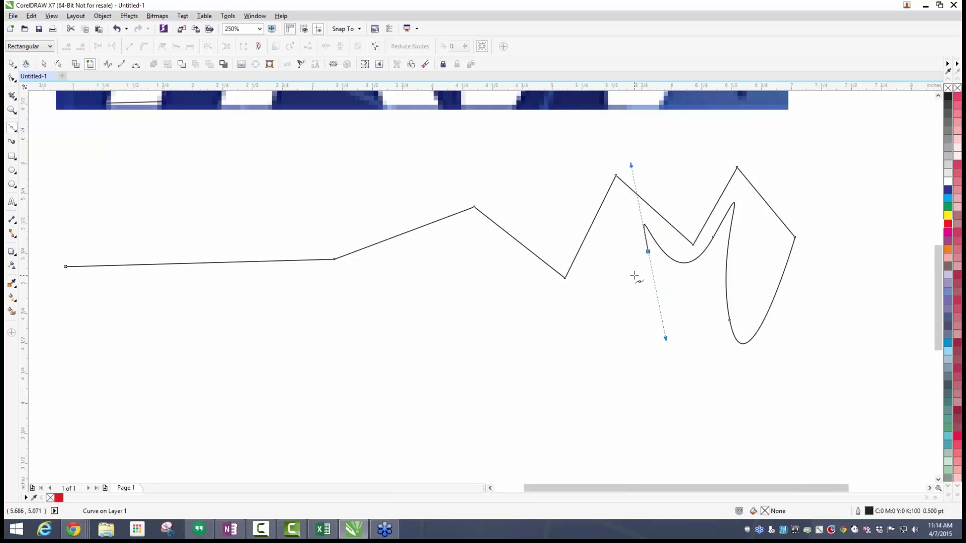
Finish drawing and delete the zigzag path with the curved end.
scroll(635, 276, down, 2)
click(12, 65)
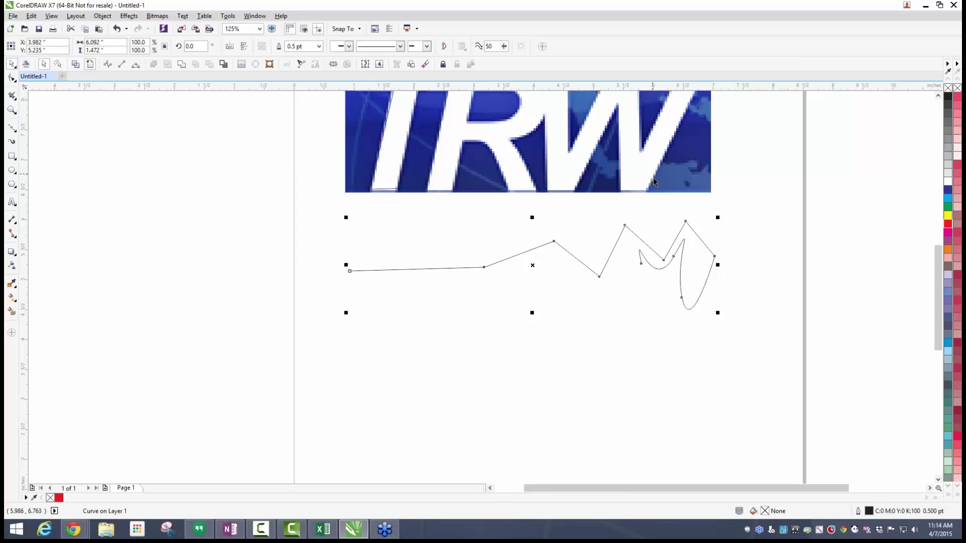
key(Delete)
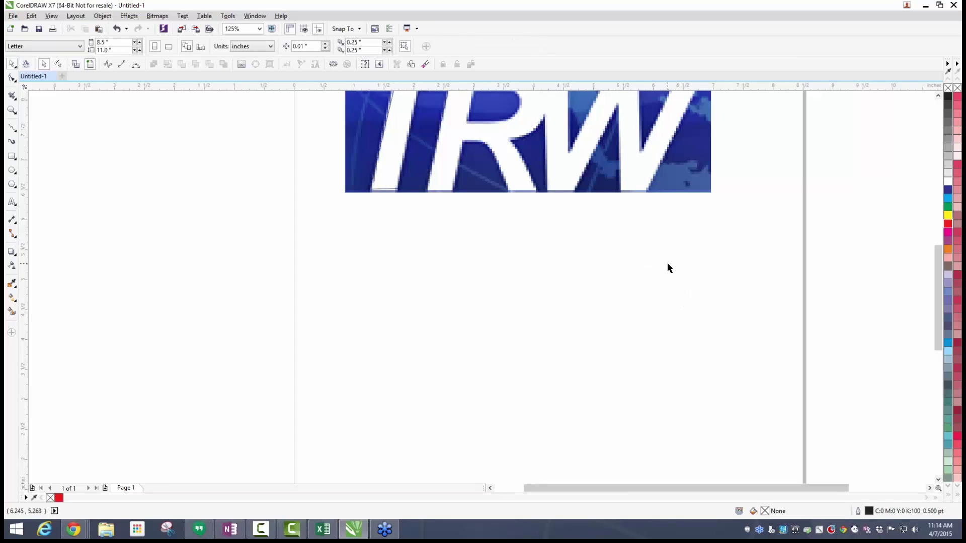
Draw an arched B-Spline from three control points, about 2.66 inches wide and 0.56 inch high, below the TRW logo.
scroll(583, 222, down, 1)
scroll(626, 198, up, 1)
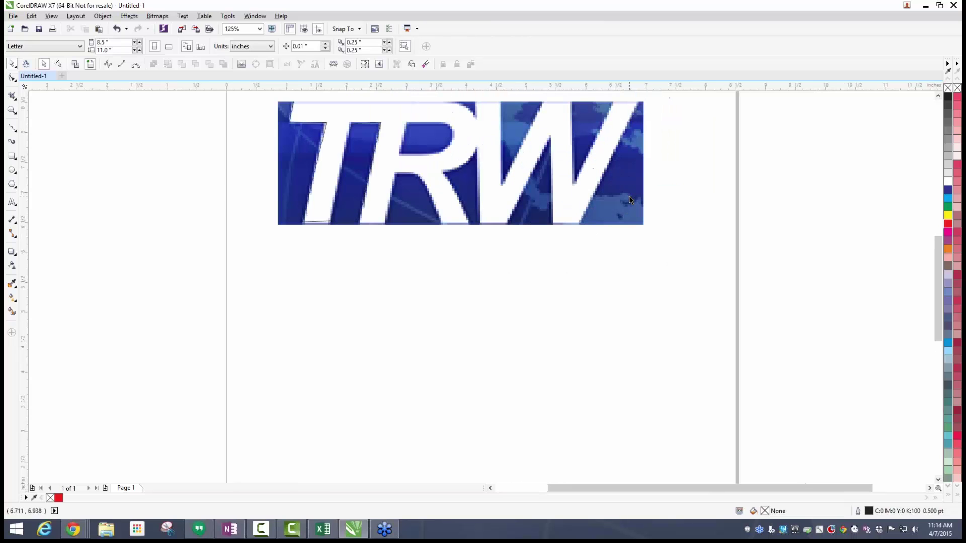
scroll(391, 274, down, 1)
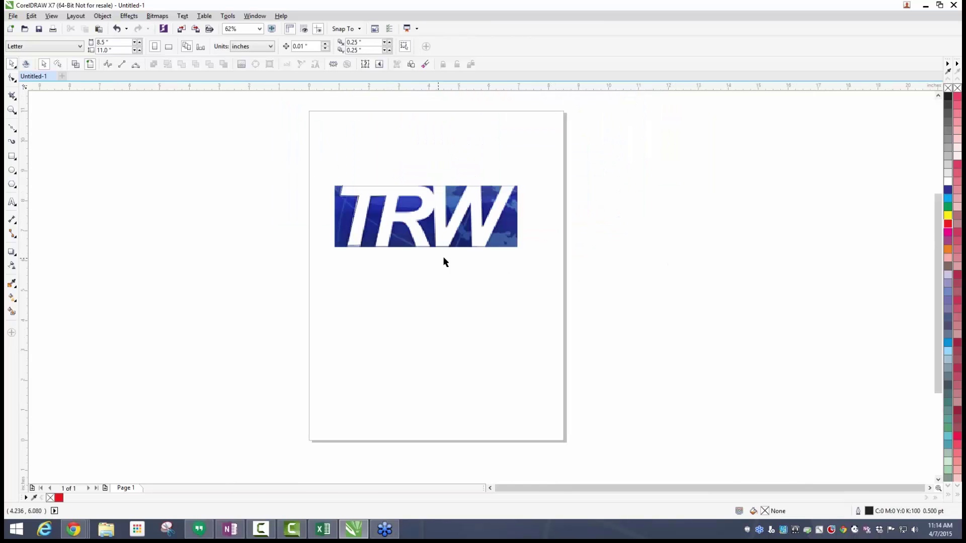
scroll(458, 270, up, 1)
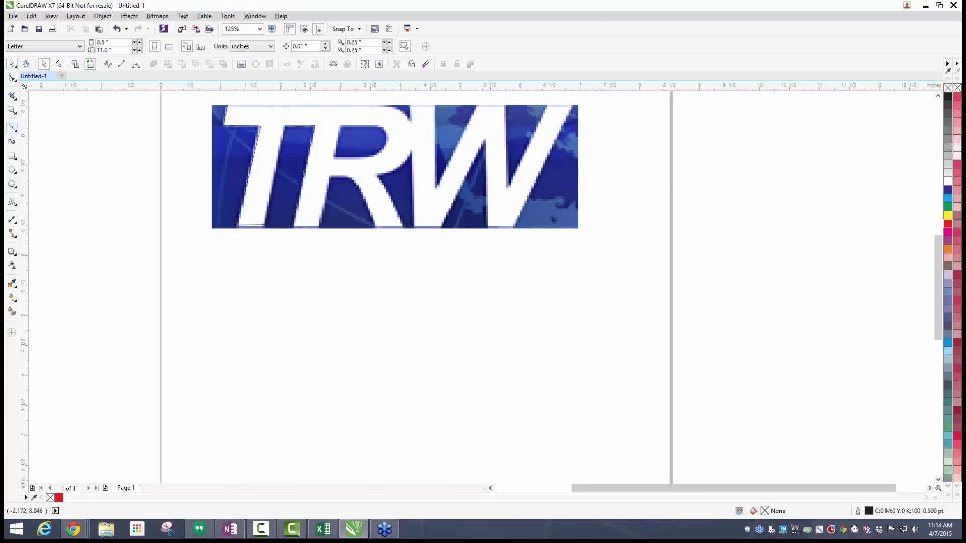
click(13, 130)
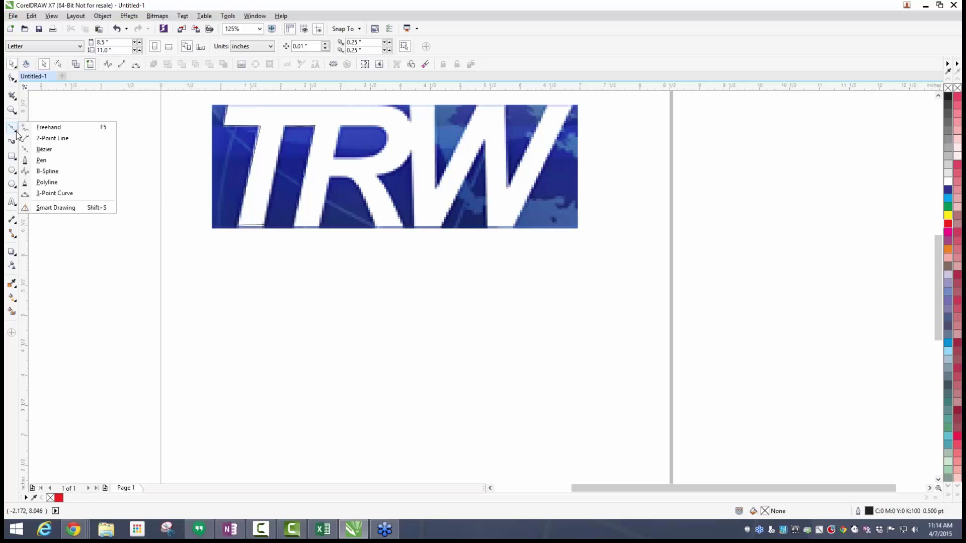
click(53, 173)
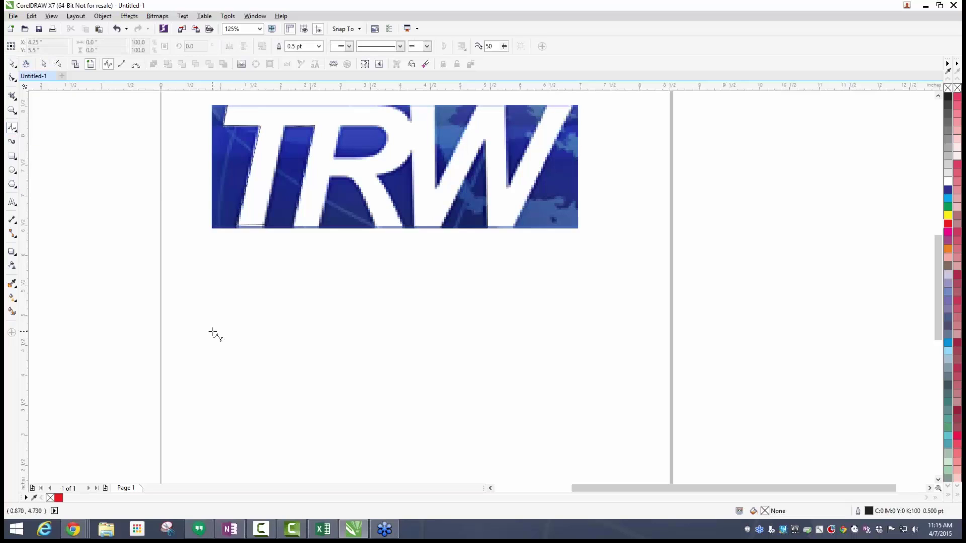
click(12, 129)
click(177, 310)
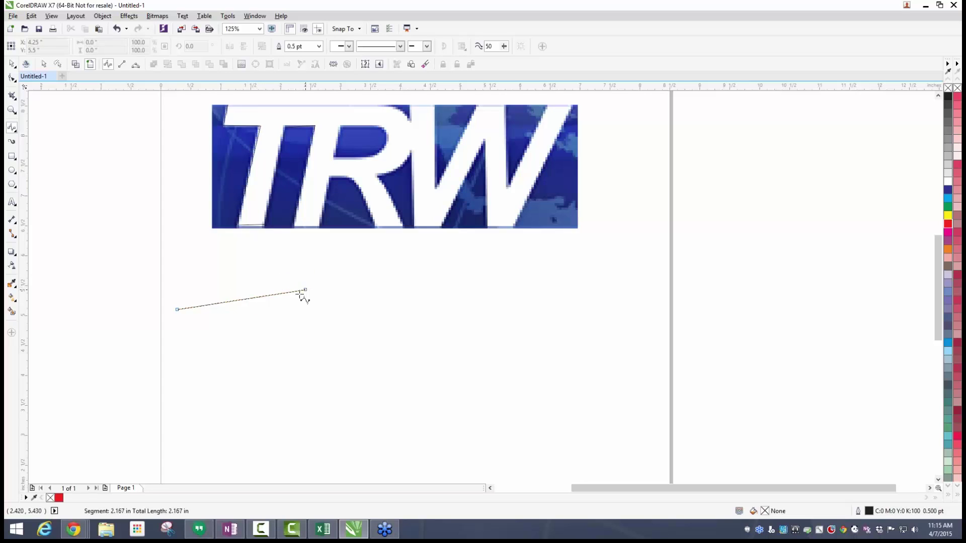
click(256, 275)
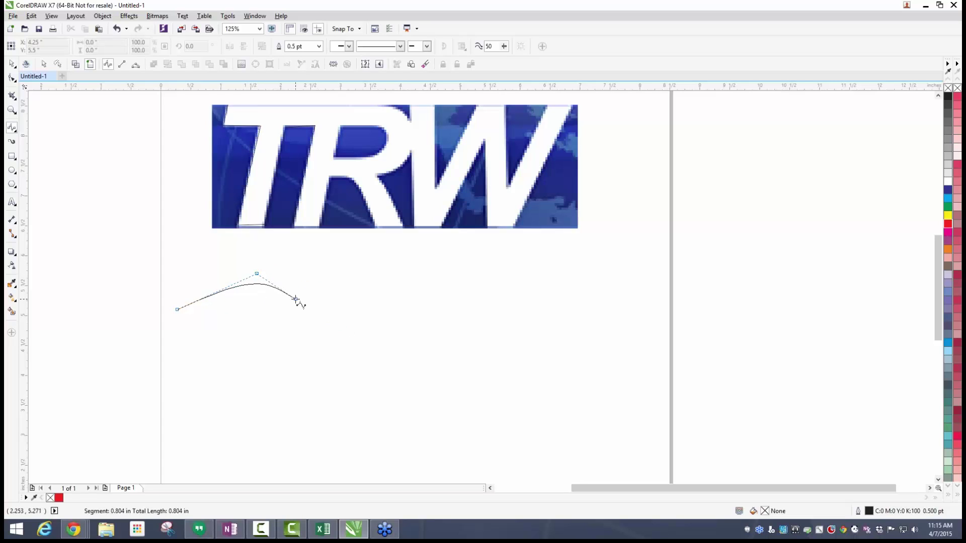
click(335, 321)
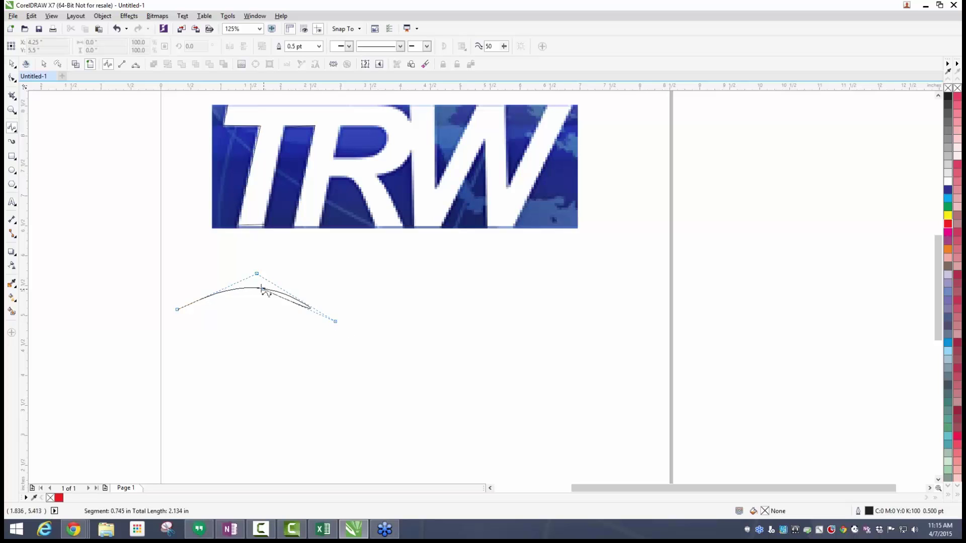
double_click(336, 321)
Raise the B-Spline's middle control point with the Shape tool to make the arch taller.
scroll(248, 280, up, 2)
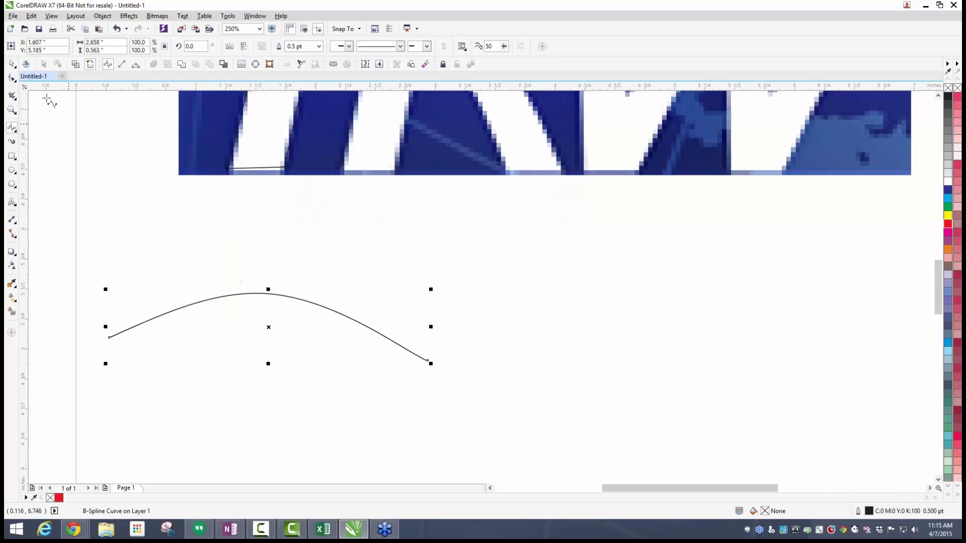
click(12, 77)
scroll(266, 261, up, 2)
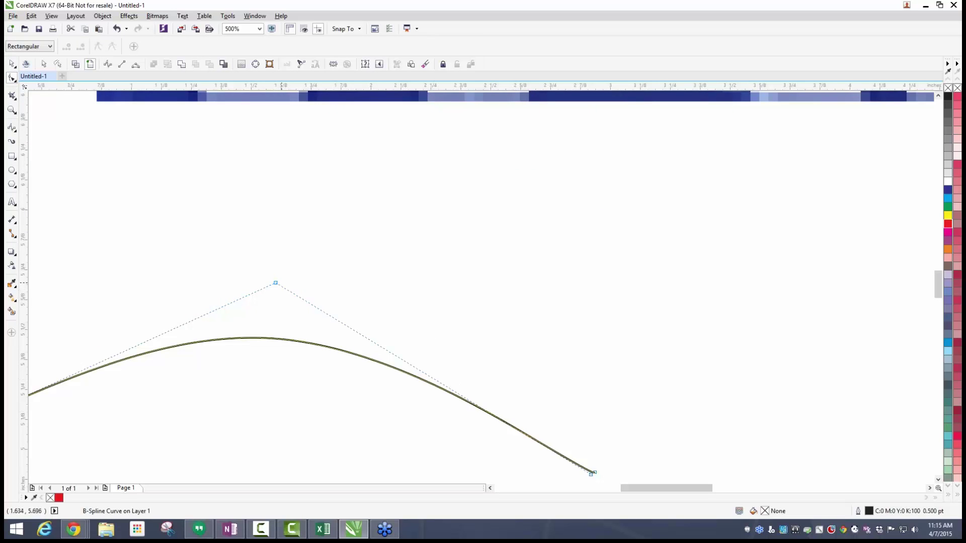
drag(276, 282, 166, 185)
scroll(55, 184, down, 2)
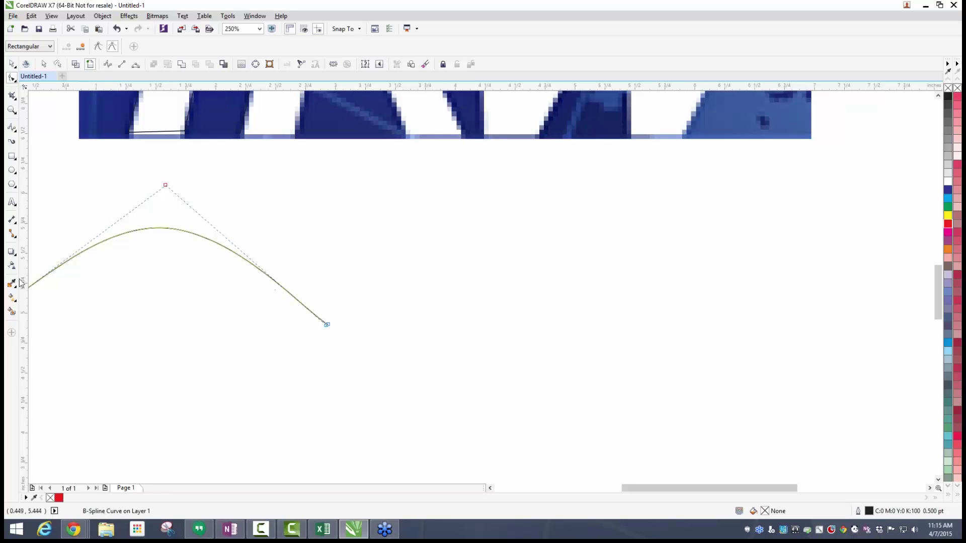
scroll(356, 340, down, 2)
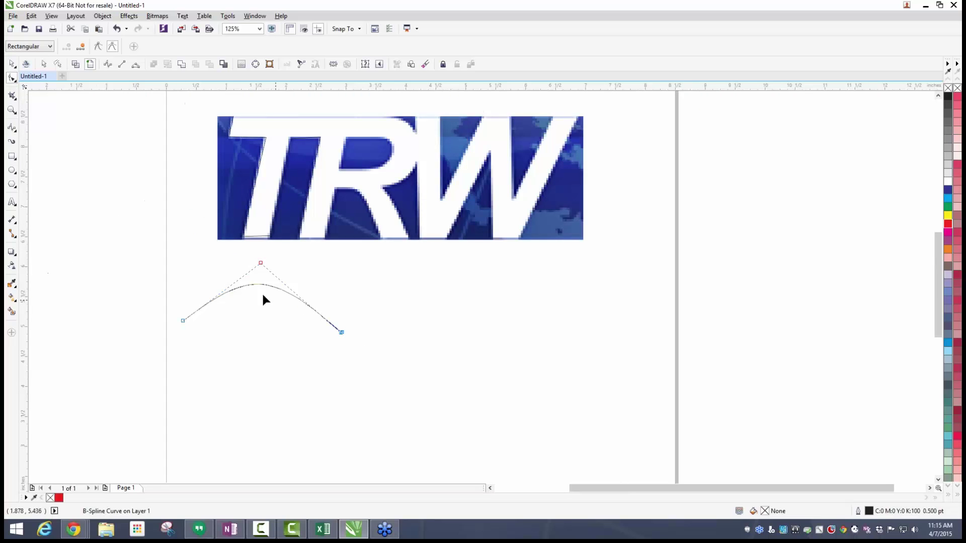
Clamp the B-Spline's top control point to turn the arch into two straight segments meeting at a peak.
scroll(253, 285, up, 4)
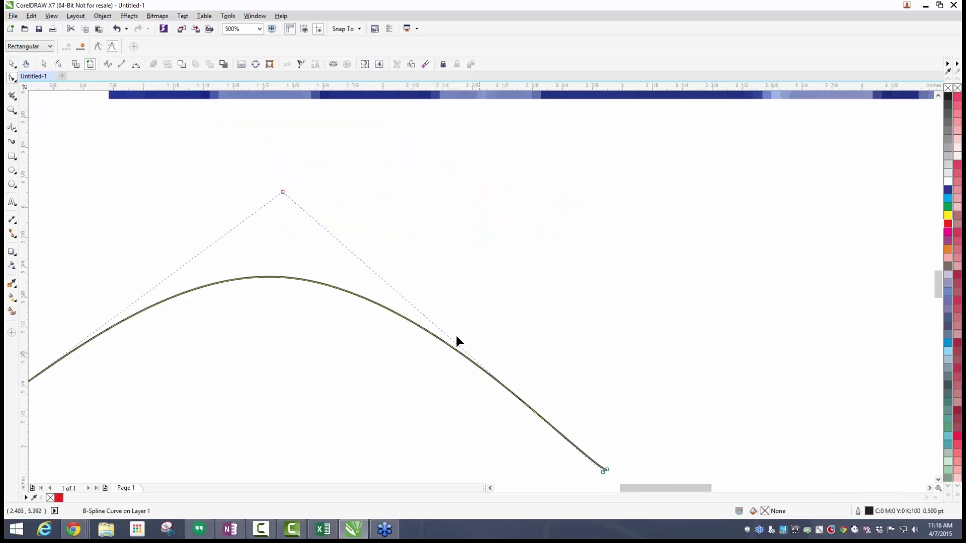
click(310, 186)
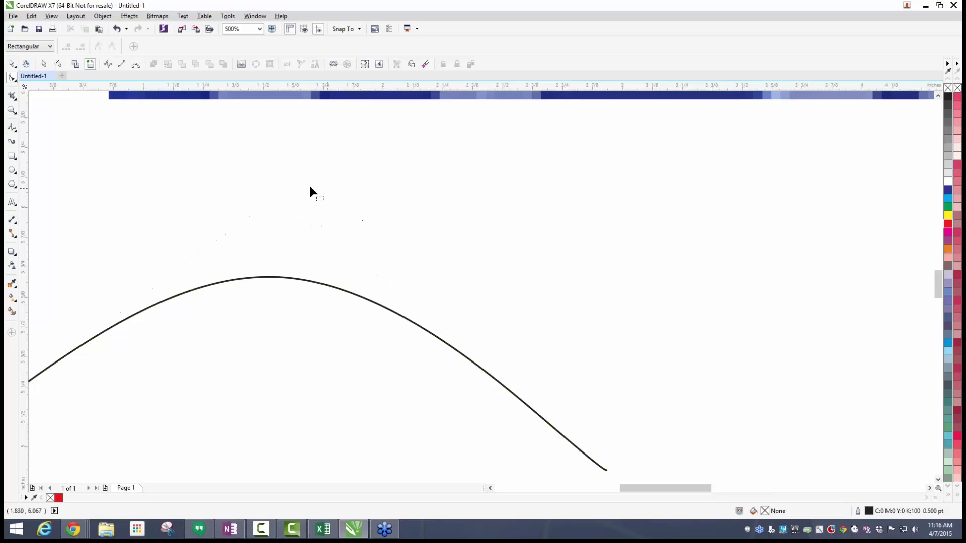
click(284, 277)
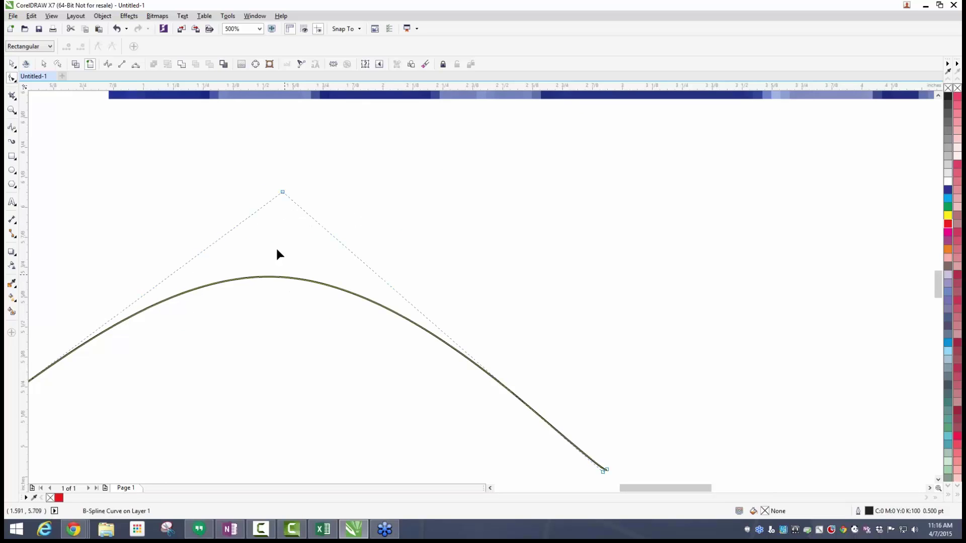
click(10, 81)
scroll(347, 320, down, 2)
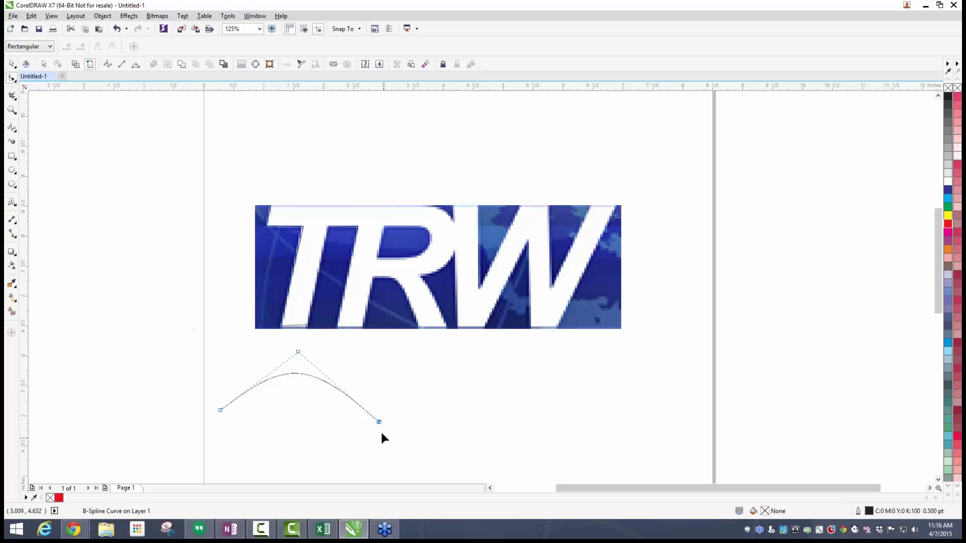
scroll(402, 426, up, 2)
scroll(191, 277, up, 2)
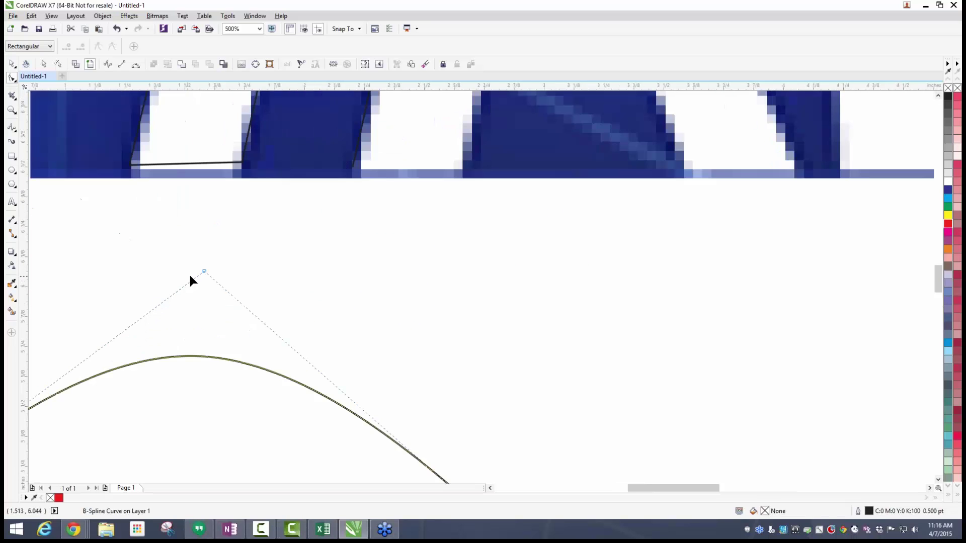
scroll(203, 272, up, 2)
click(205, 271)
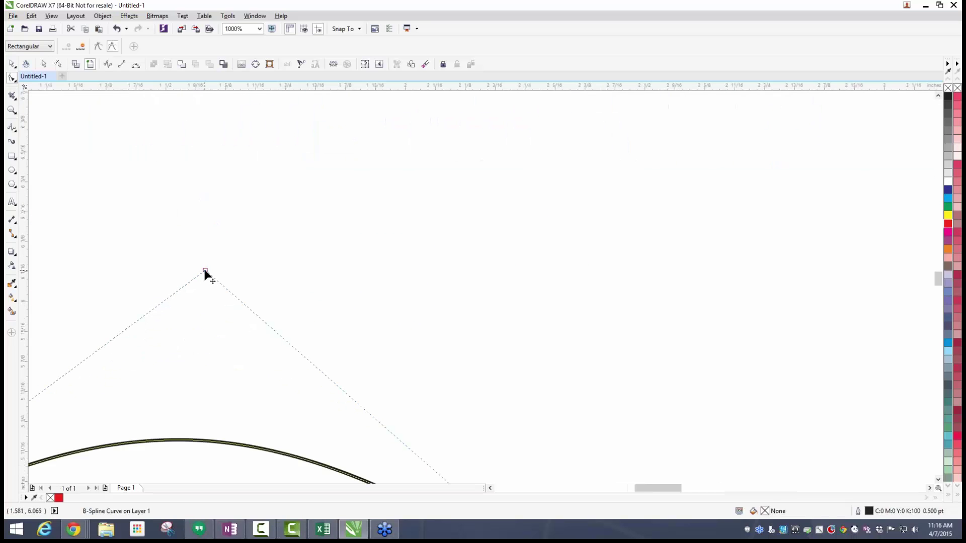
click(99, 48)
scroll(264, 203, down, 2)
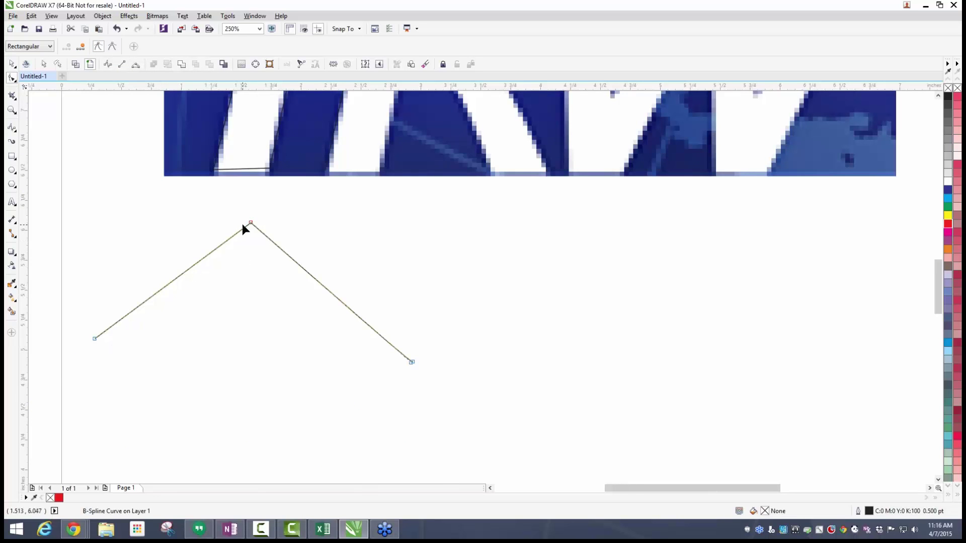
Lower the clamped peak slightly, making the angled line about 1.04 inches high.
scroll(243, 224, up, 3)
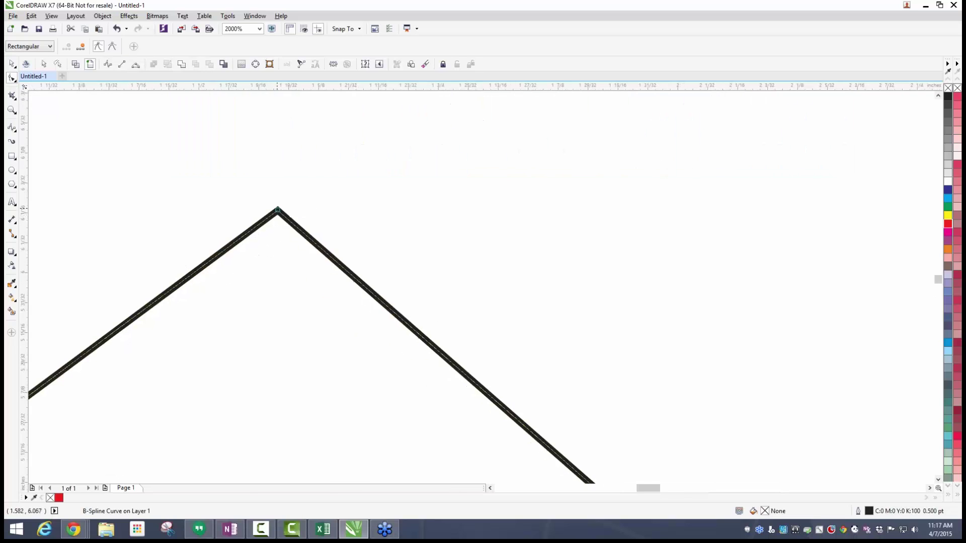
drag(276, 209, 260, 315)
click(278, 211)
scroll(276, 220, down, 4)
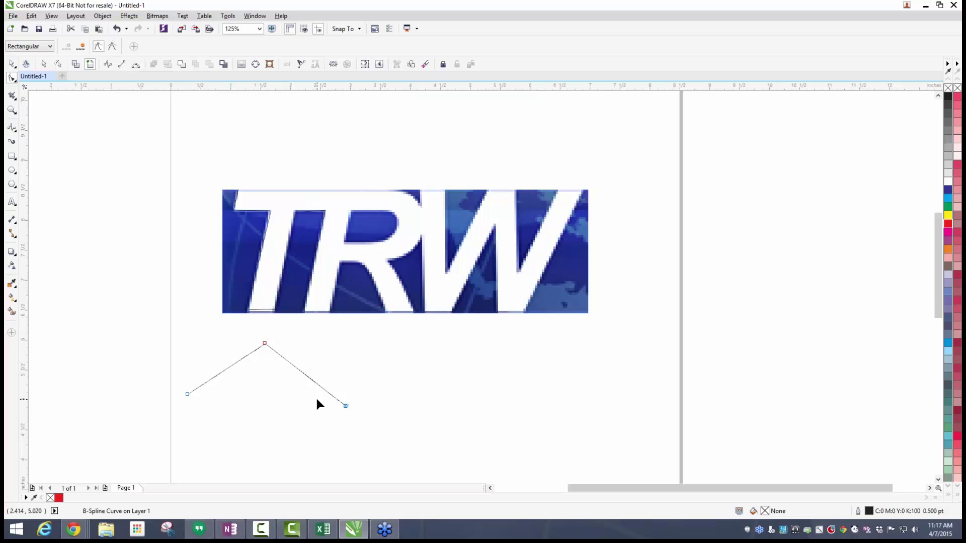
Continue the B-Spline from its right end with four alternating high and low control points, forming a wave below the logo.
double_click(346, 405)
click(11, 127)
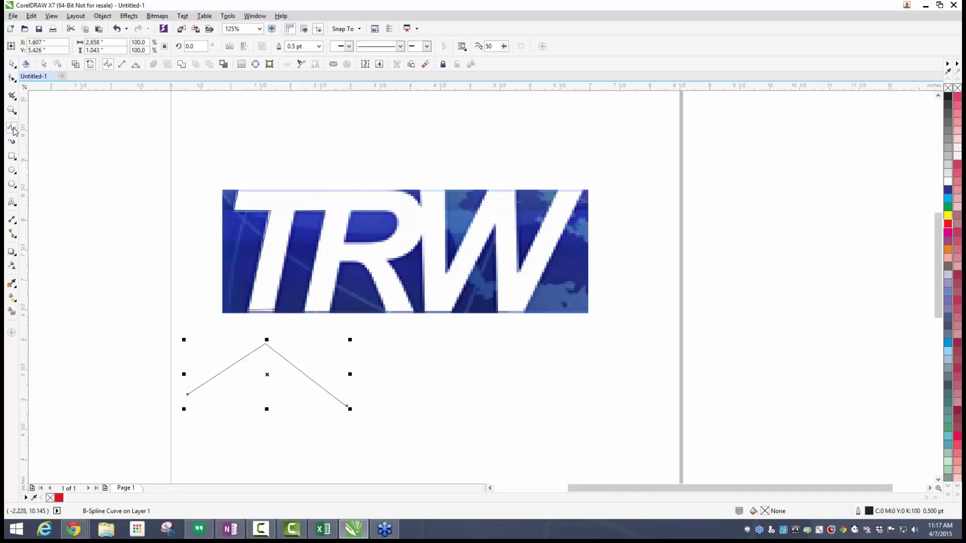
click(346, 406)
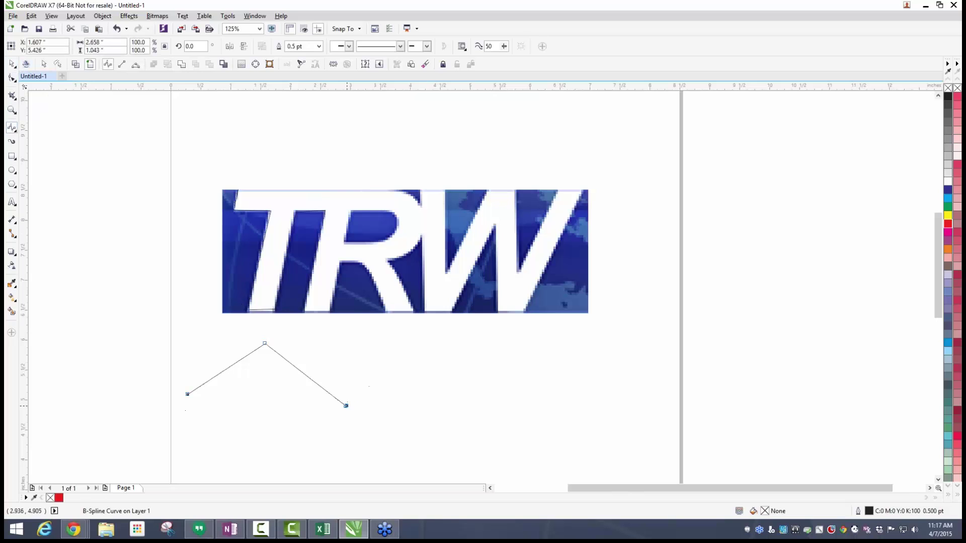
click(400, 345)
click(489, 397)
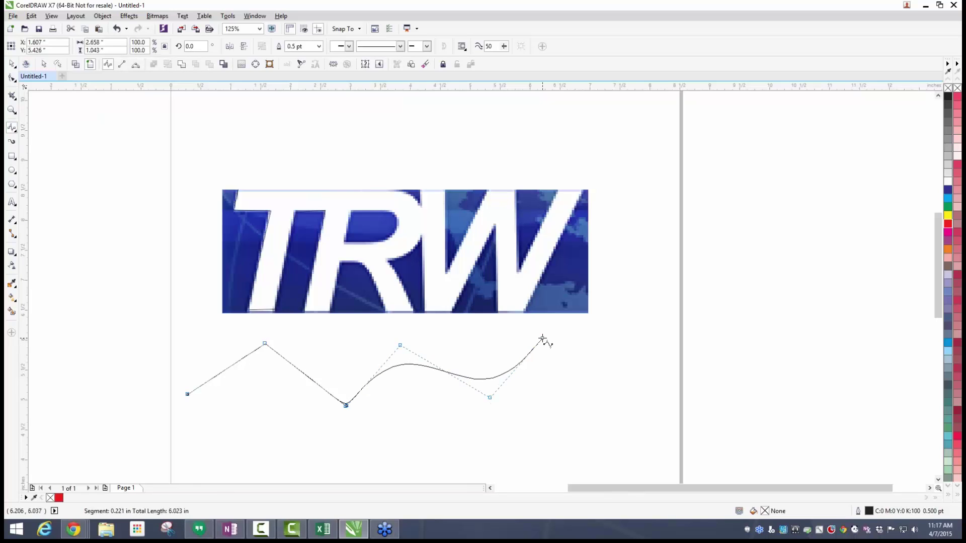
click(542, 338)
click(642, 392)
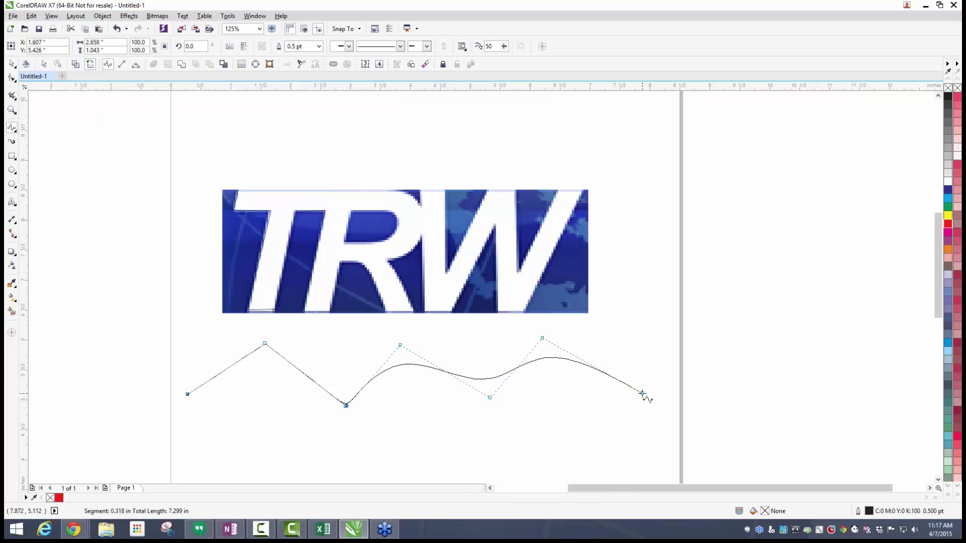
End the B-Spline with an upturned tail and delete the whole curve.
double_click(644, 328)
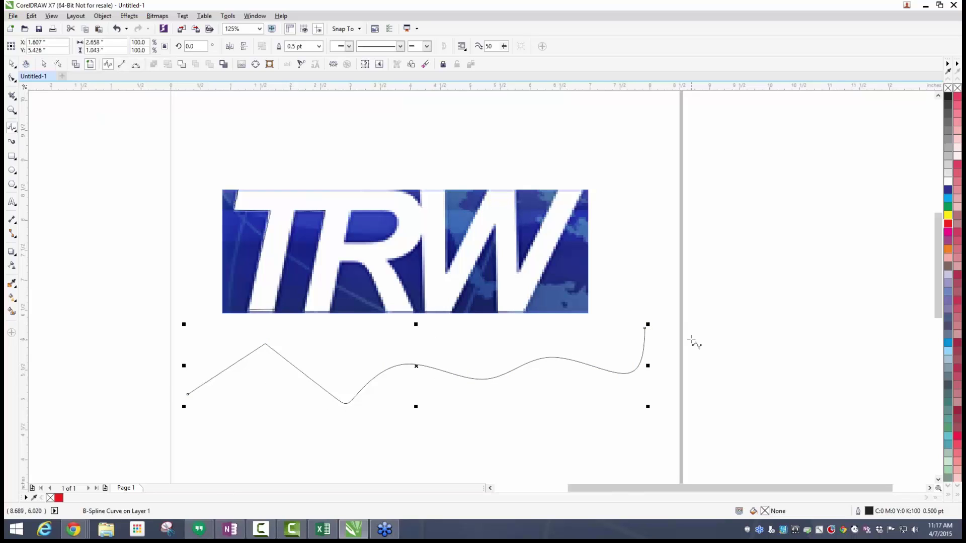
click(12, 64)
key(Delete)
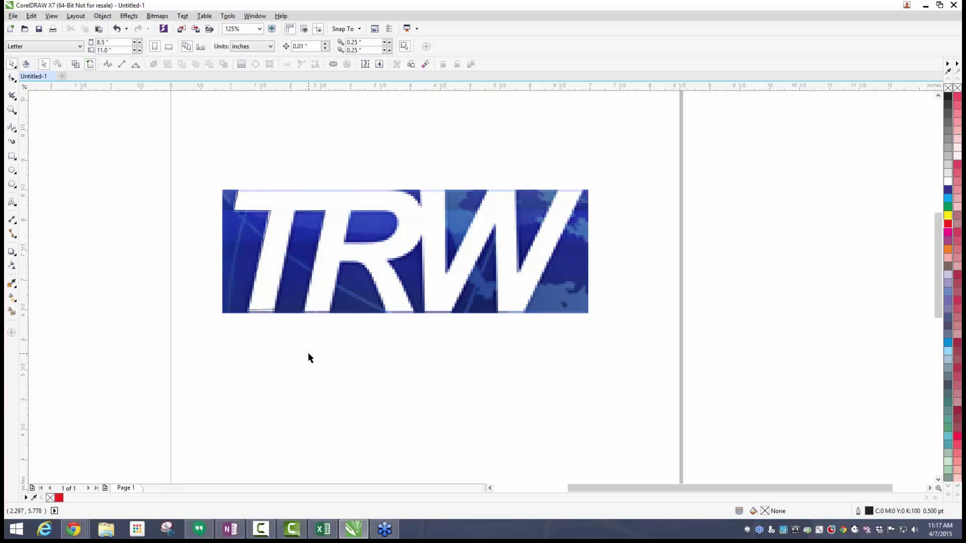
Draw a symmetrical arch with the 3-Point Curve tool, about 3.99 inches wide and 1.43 inches high, below the TRW logo.
click(16, 133)
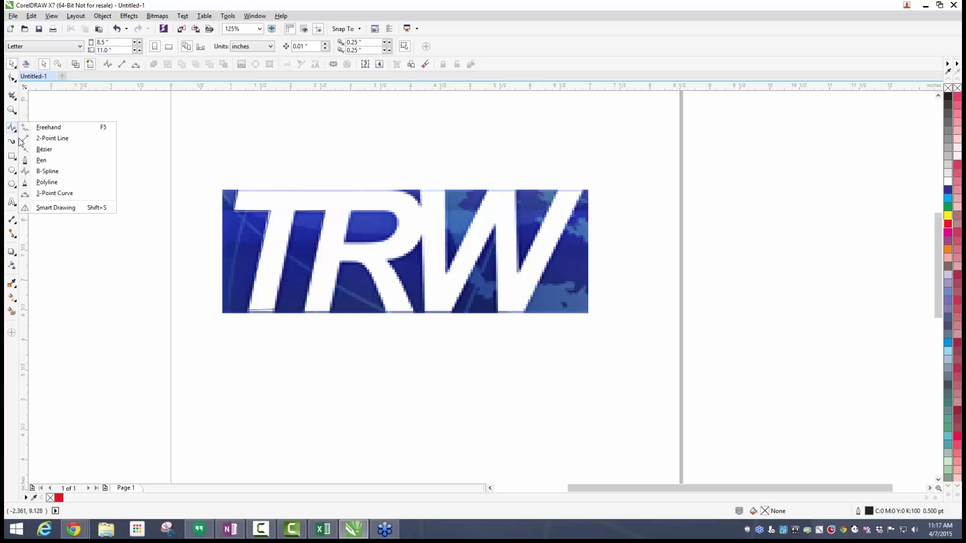
click(49, 200)
scroll(194, 338, down, 4)
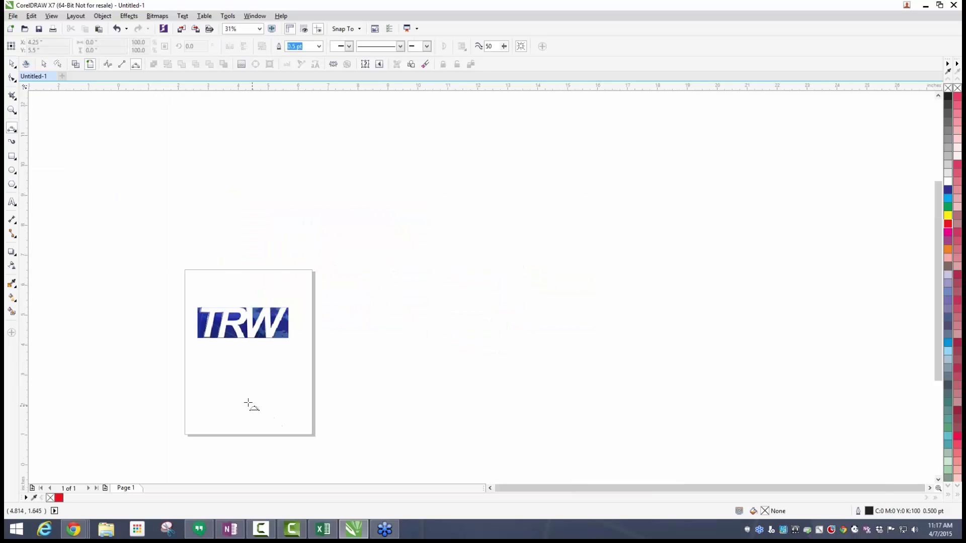
scroll(247, 402, up, 2)
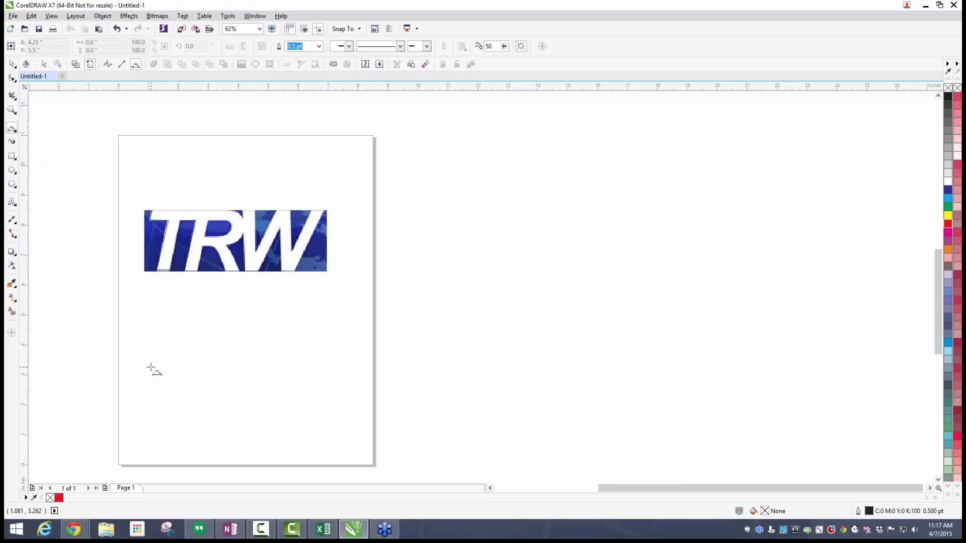
scroll(147, 369, up, 2)
drag(143, 310, 383, 310)
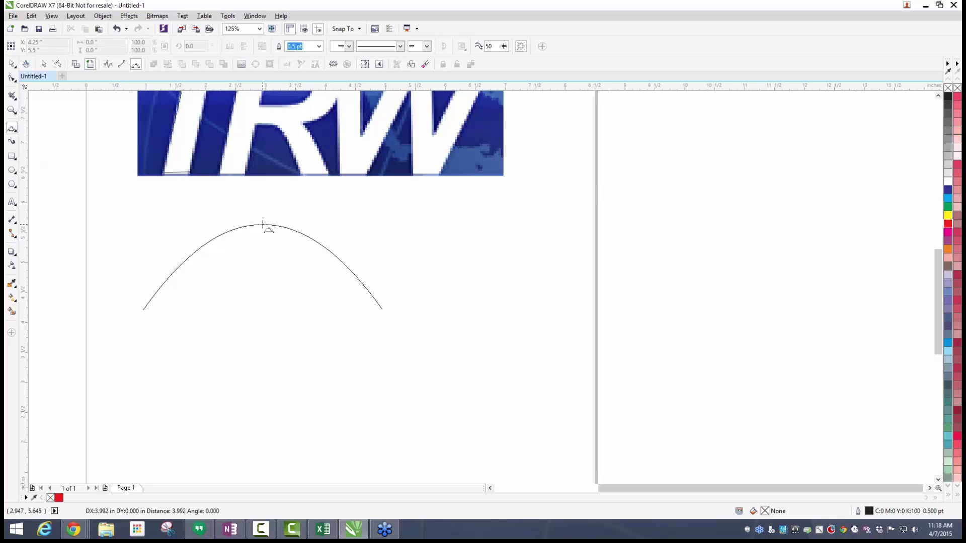
click(262, 224)
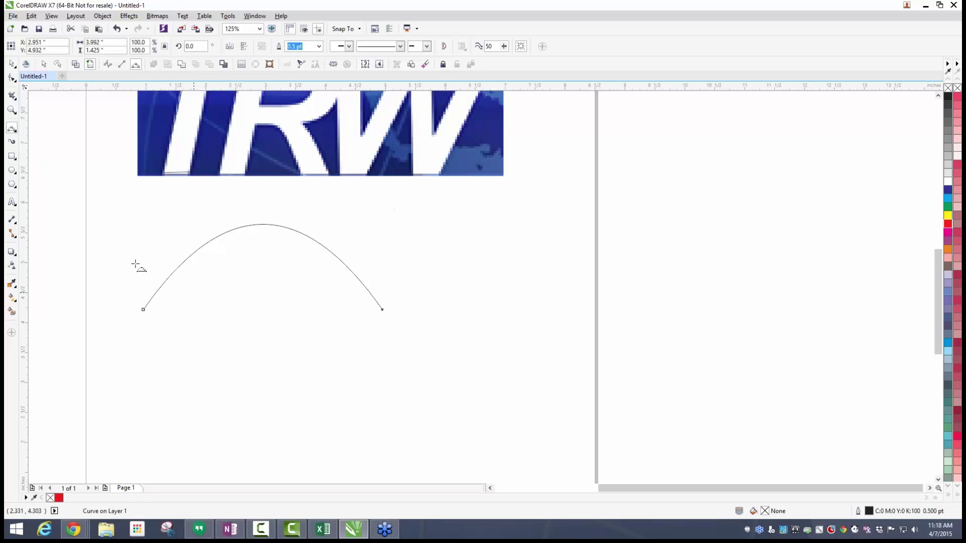
Close the arch with a straight base line and move the shape 1 inch right and 0.1 inch down.
click(445, 47)
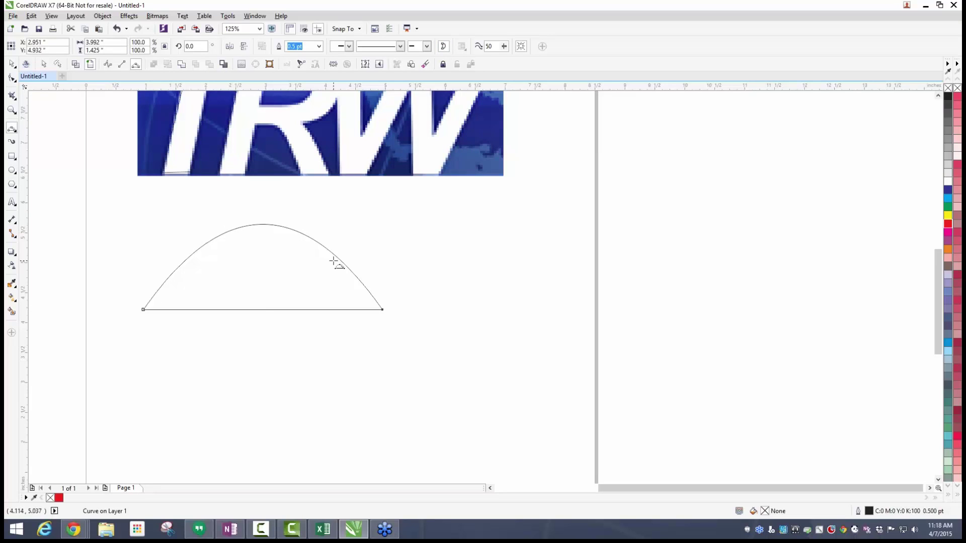
click(11, 64)
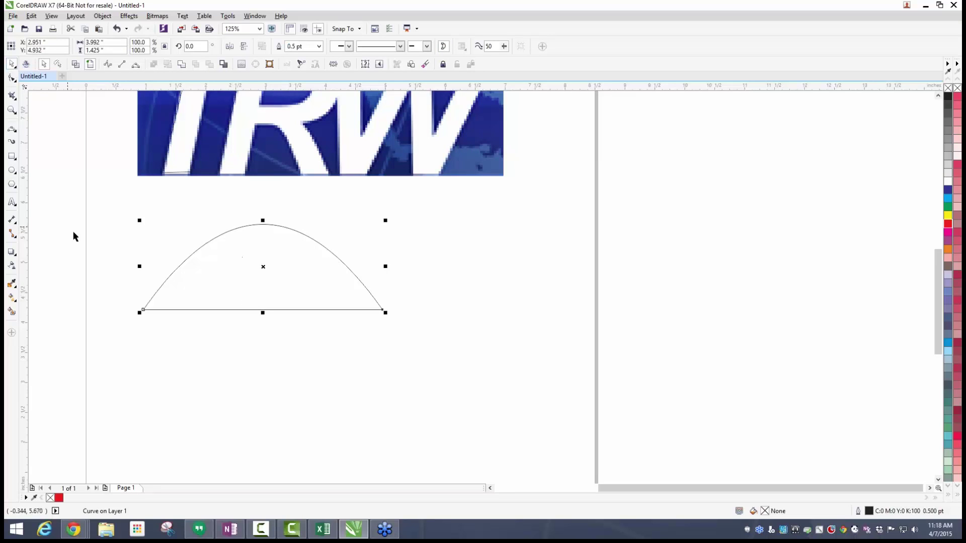
drag(247, 277, 306, 284)
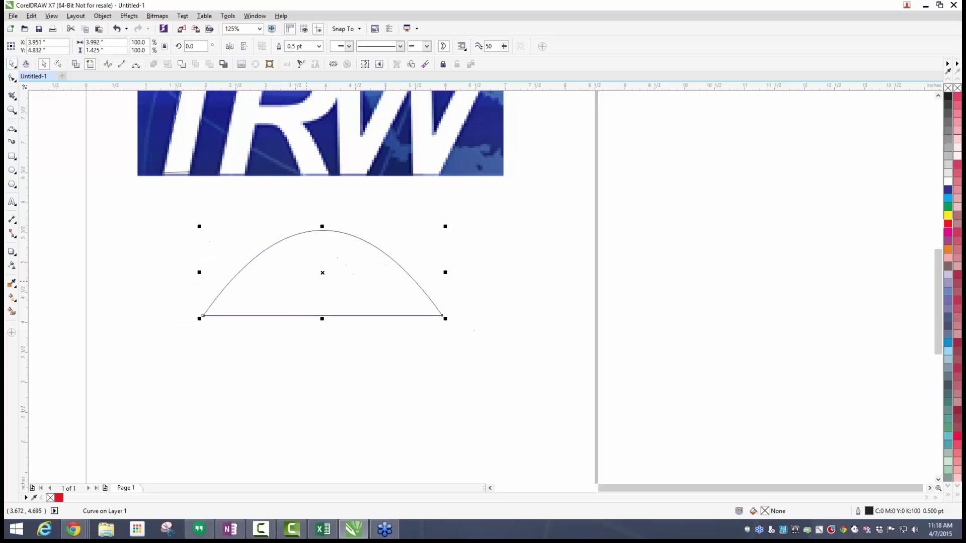
Move the closed arch further down the page and delete it together with the TRW logo image.
click(16, 130)
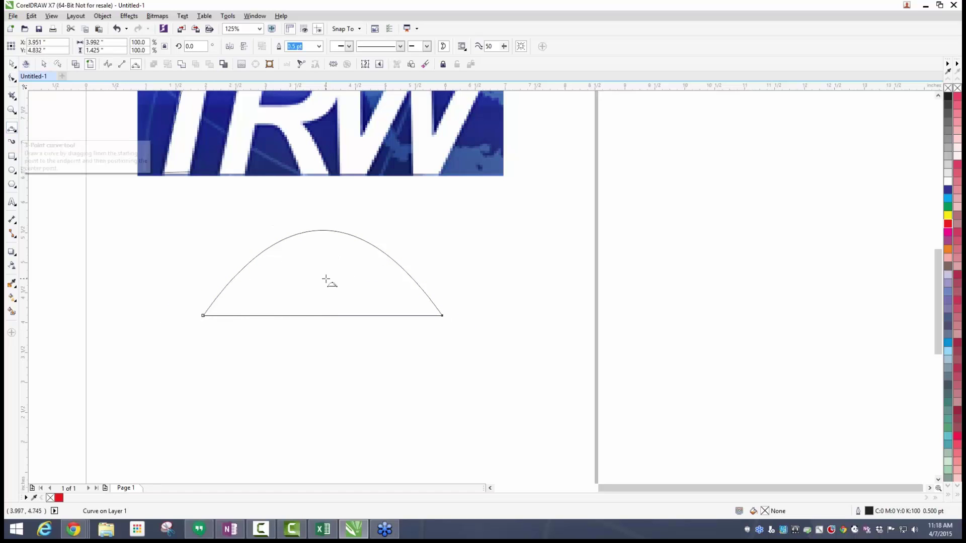
click(11, 64)
drag(356, 284, 365, 341)
key(Escape)
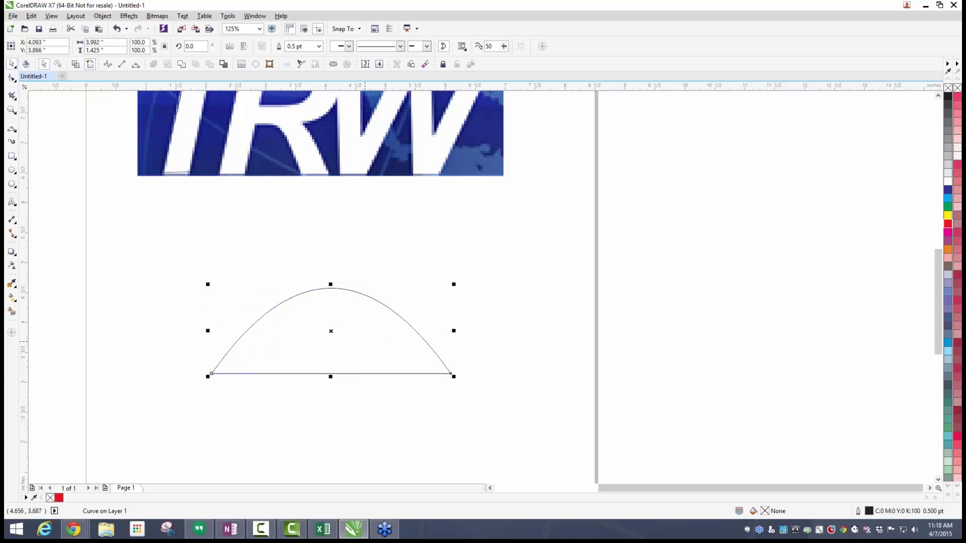
key(Delete)
click(406, 160)
key(Delete)
Examine the corners and open ends of the traced letter outline at different zoom levels.
scroll(243, 217, down, 4)
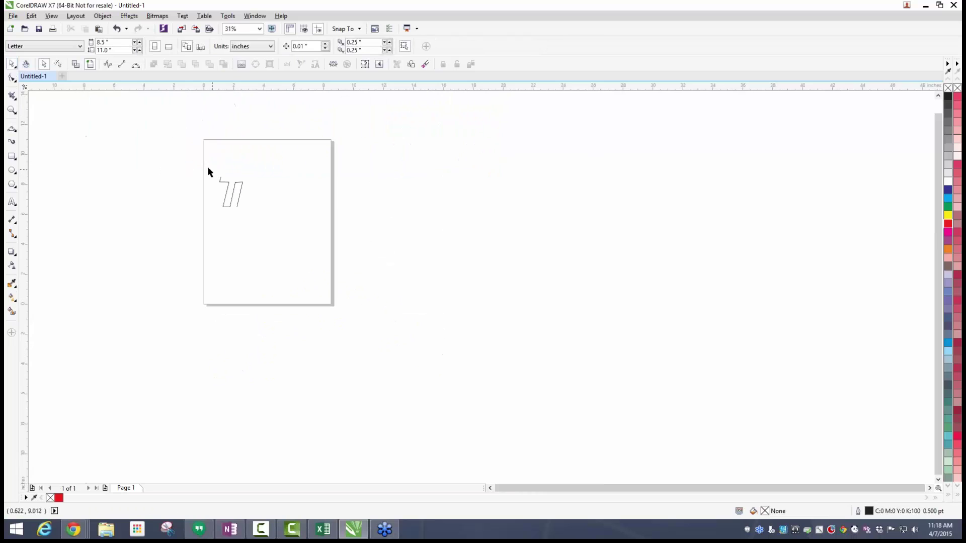
drag(206, 165, 257, 239)
click(234, 215)
scroll(234, 215, up, 4)
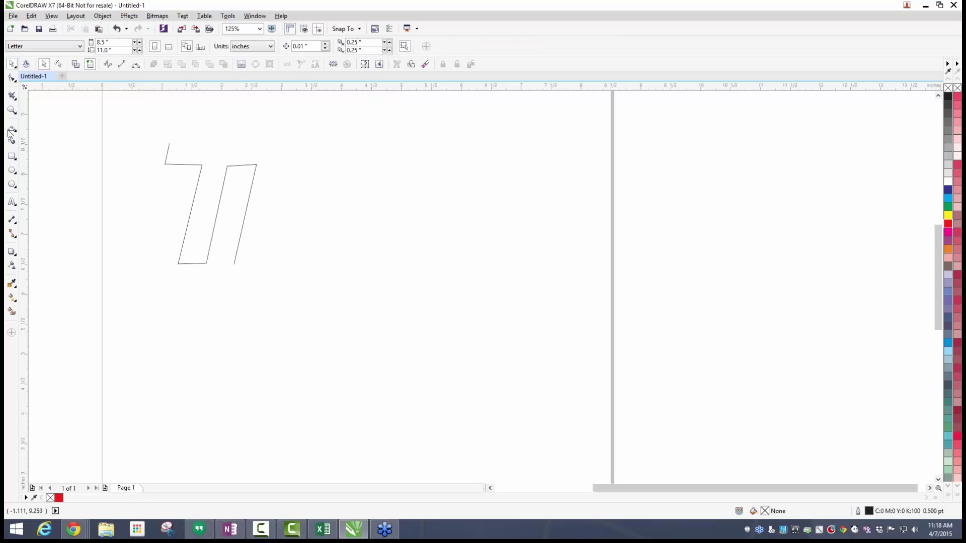
scroll(148, 153, up, 2)
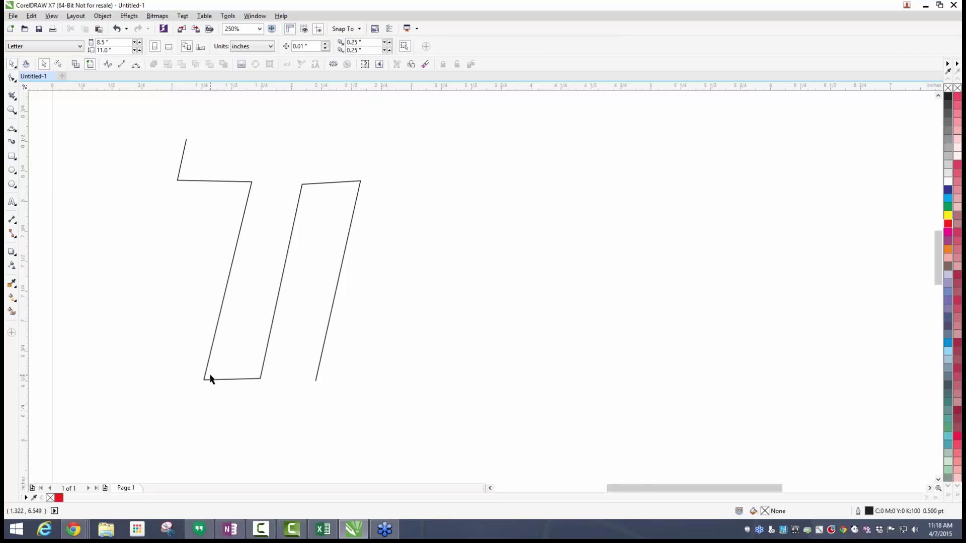
scroll(210, 379, down, 2)
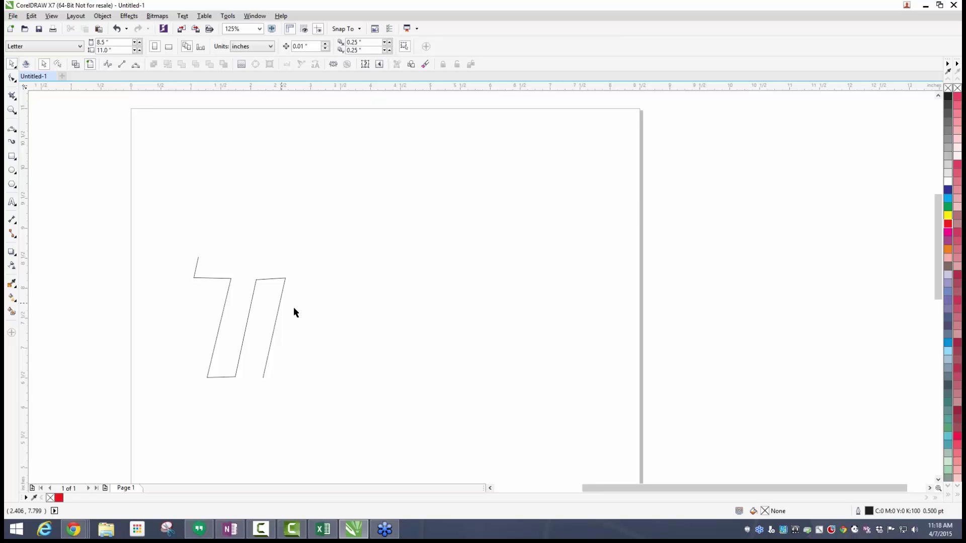
scroll(228, 307, up, 2)
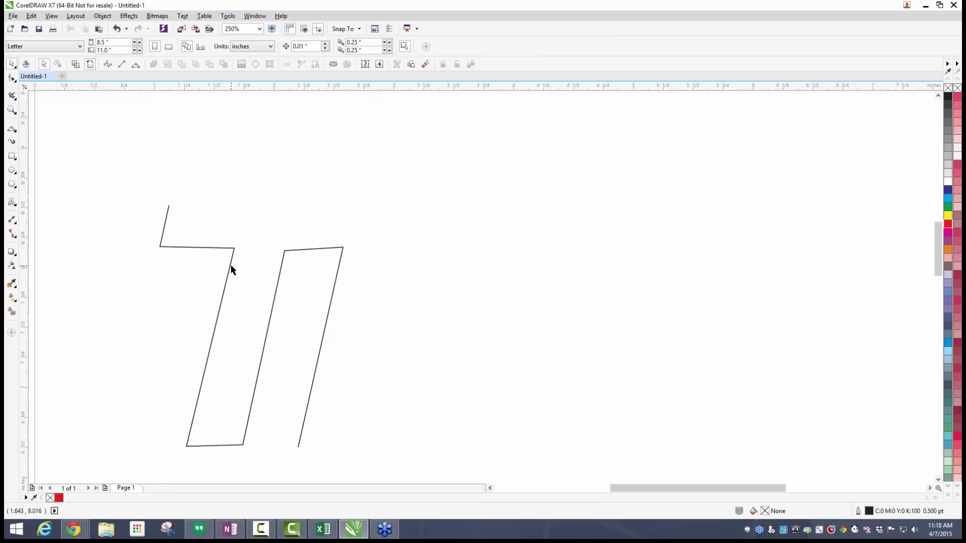
scroll(228, 269, up, 2)
scroll(233, 211, down, 4)
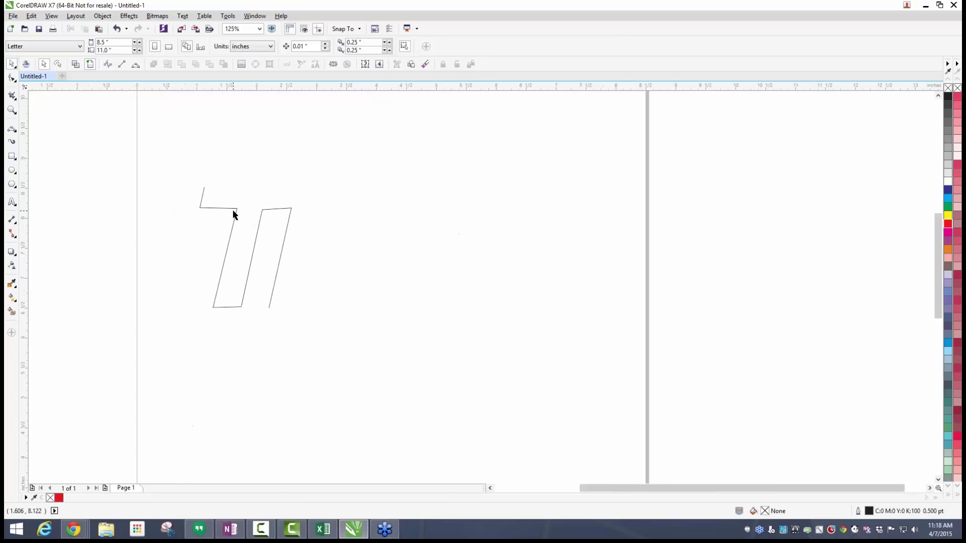
scroll(233, 209, up, 2)
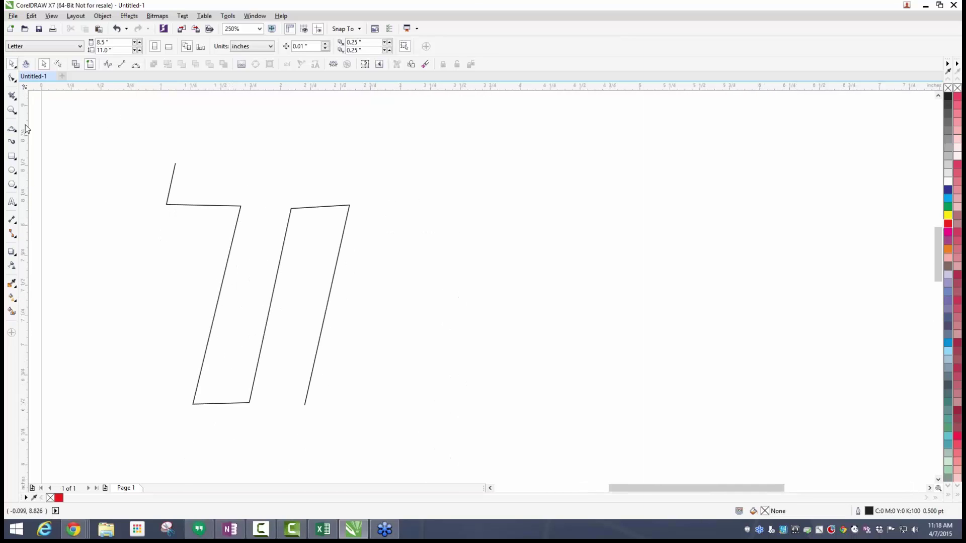
Delete the traced letter outline to clear the page.
click(232, 245)
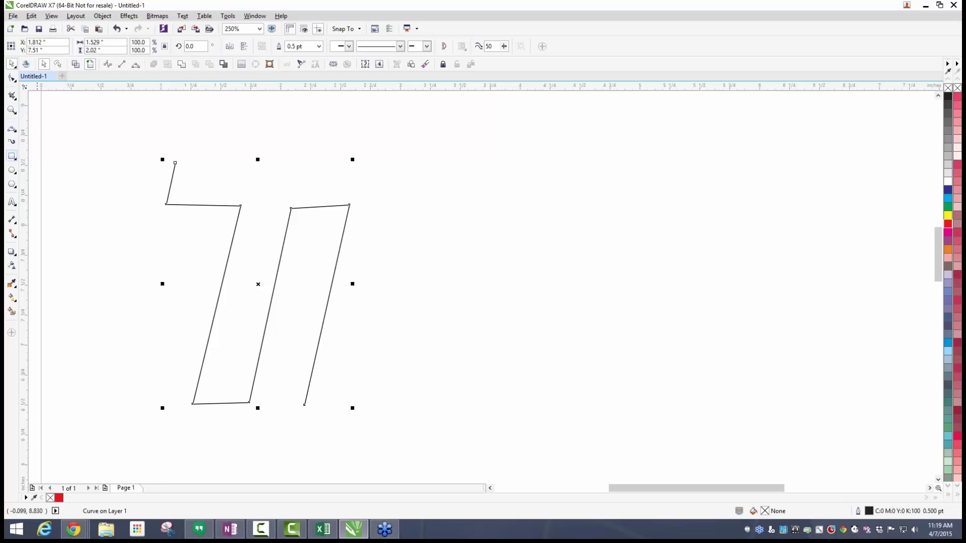
drag(119, 145, 358, 411)
key(Delete)
Draw a rectangle about 6.72 by 1.93 inches near the page top and, from its centre, an overlapping one about 3.7 by 2.3 inches.
scroll(345, 401, down, 3)
scroll(361, 340, up, 2)
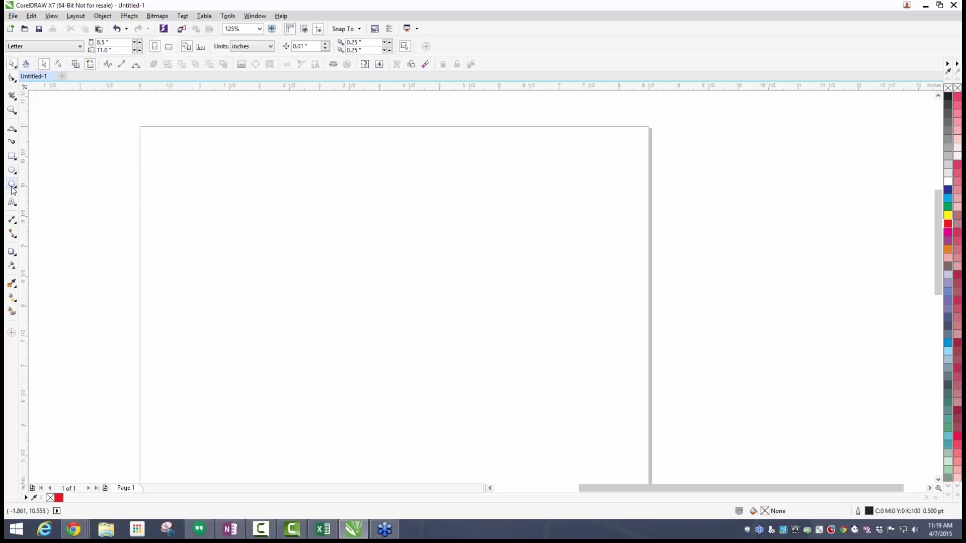
click(12, 156)
mouse_move(167, 149)
mouse_down()
mouse_move(168, 257)
mouse_move(184, 283)
mouse_move(551, 296)
mouse_move(291, 303)
mouse_move(238, 261)
mouse_move(238, 175)
mouse_move(235, 206)
mouse_move(312, 231)
mouse_move(548, 252)
mouse_move(570, 265)
mouse_up()
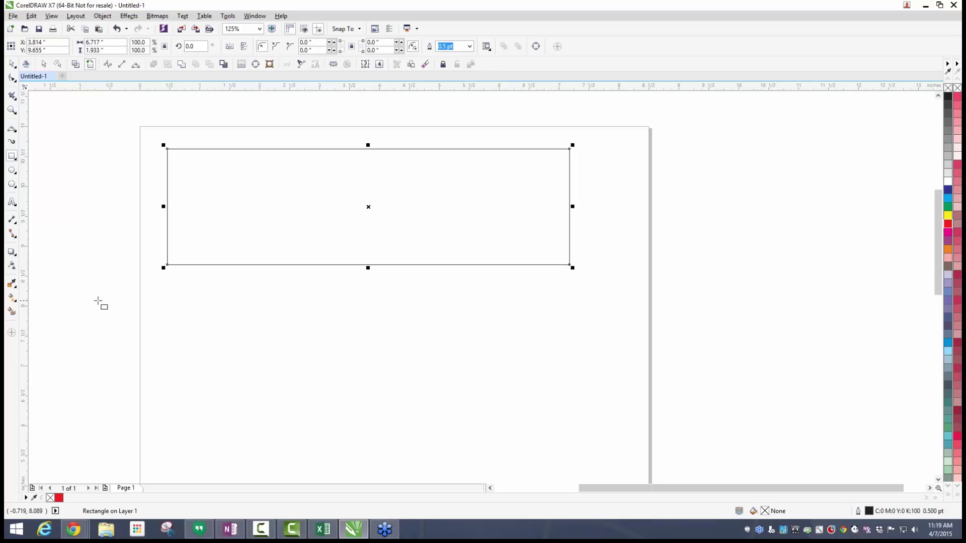
mouse_move(278, 301)
mouse_down()
mouse_move(366, 373)
mouse_move(276, 221)
mouse_move(162, 222)
mouse_move(386, 253)
mouse_move(390, 170)
mouse_move(388, 230)
mouse_up()
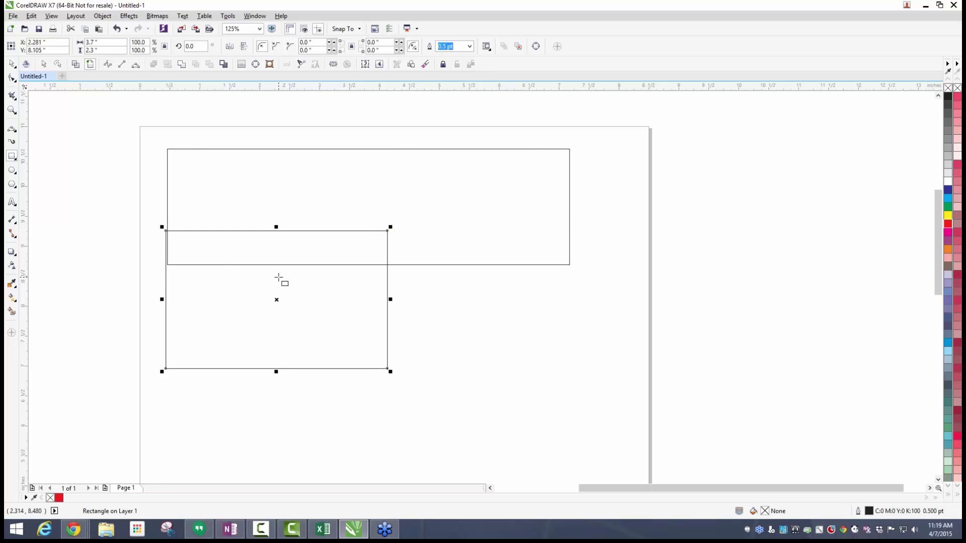
Draw a square about 2.87 inches per side below the right part of the wide rectangle.
scroll(278, 278, down, 2)
scroll(378, 280, up, 2)
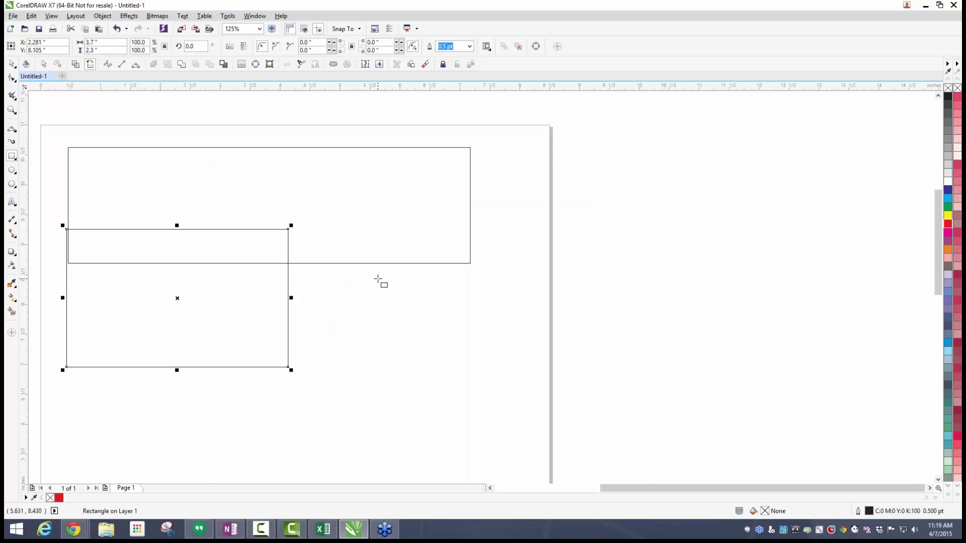
mouse_move(345, 295)
mouse_down()
mouse_move(462, 425)
mouse_move(461, 412)
mouse_move(505, 453)
mouse_move(377, 318)
mouse_move(502, 466)
mouse_move(498, 449)
mouse_move(409, 358)
mouse_move(517, 466)
mouse_up()
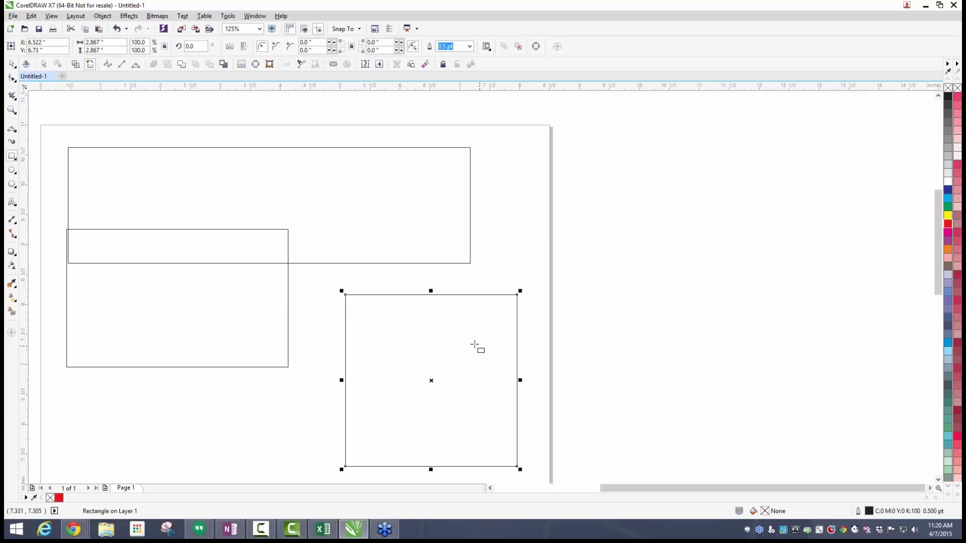
Fill the square with cyan, the wide rectangle with magenta and the smaller rectangle with purple.
click(12, 64)
click(948, 198)
click(334, 263)
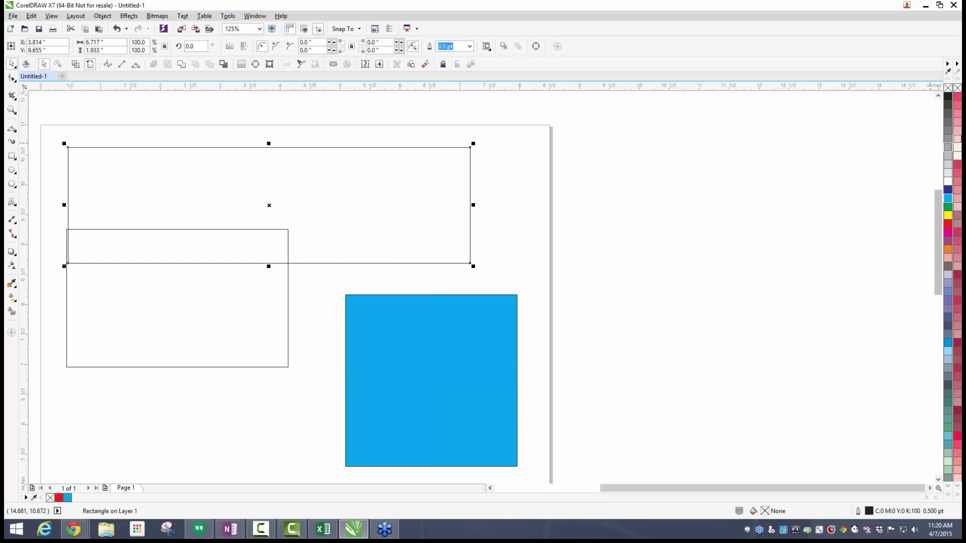
click(948, 232)
key(Tab)
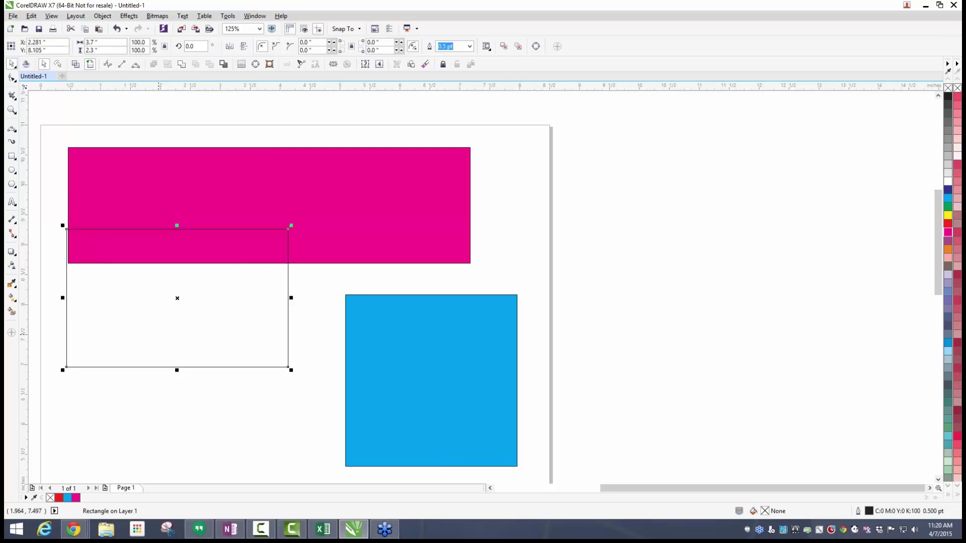
click(948, 241)
Separate the purple and magenta rectangles, delete both, and move the cyan square up the page.
drag(122, 337, 140, 441)
drag(312, 206, 405, 159)
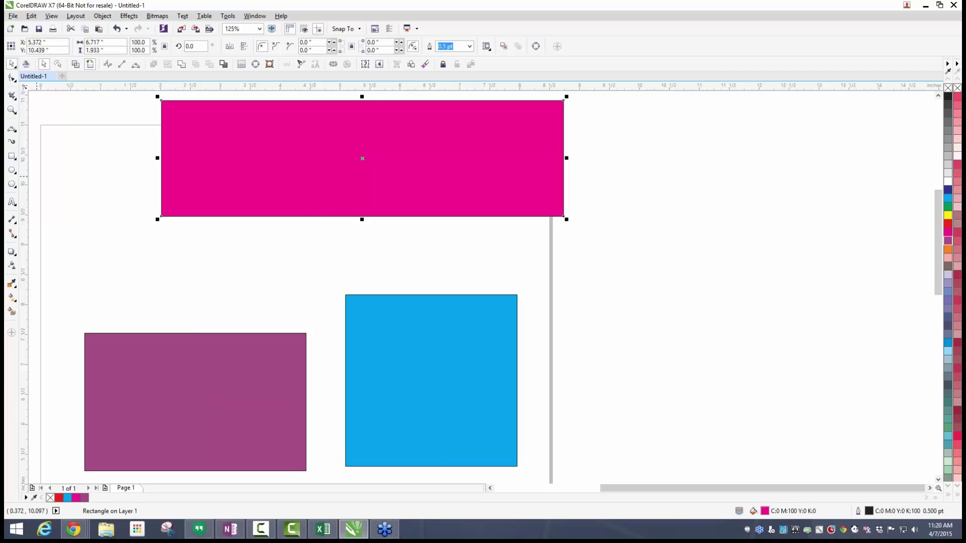
key(Delete)
drag(391, 322, 390, 186)
click(248, 336)
key(Delete)
Fill the square with white and reposition its centre at about X 5.19, Y 8.53 inches.
drag(475, 246, 231, 256)
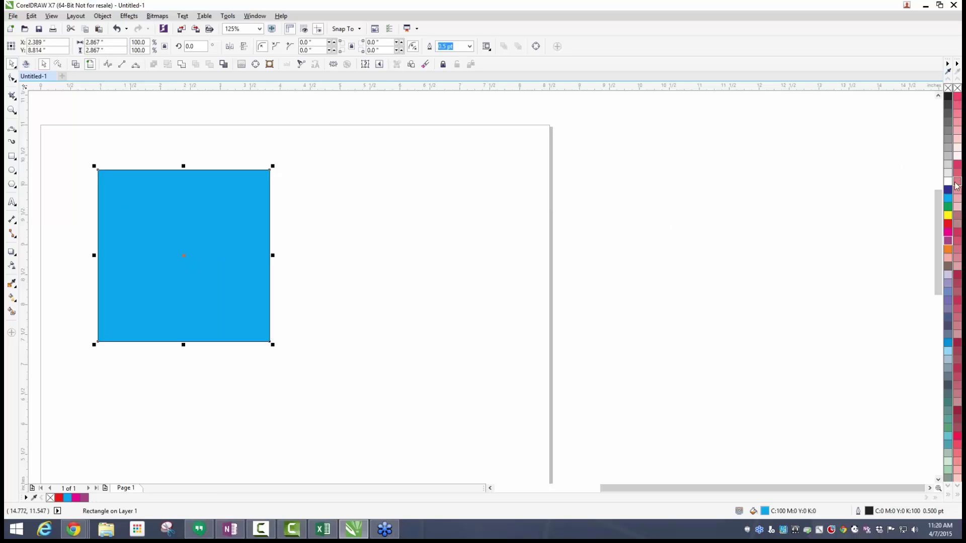
click(954, 182)
drag(183, 229, 320, 237)
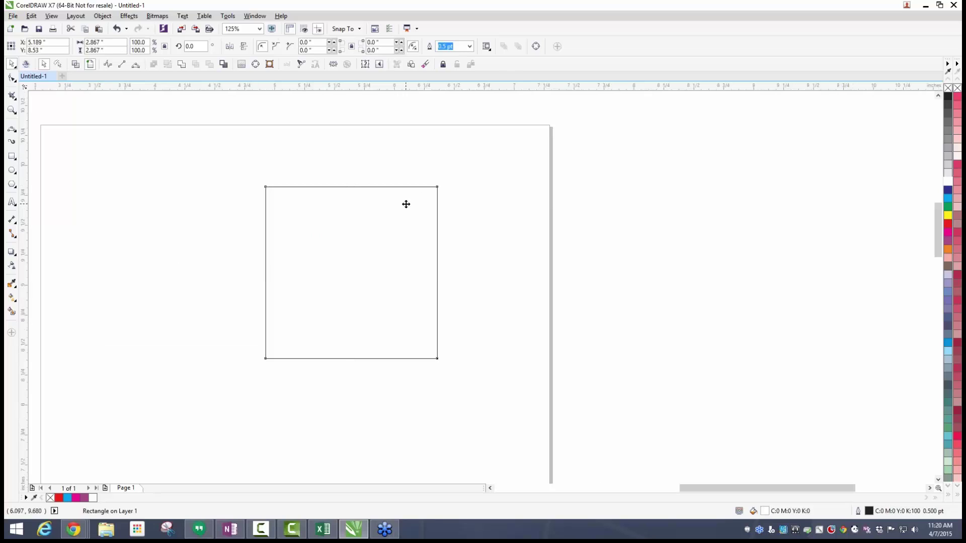
Round all four corners of the square with the Shape tool to a radius of about 0.467 inches.
scroll(406, 204, up, 1)
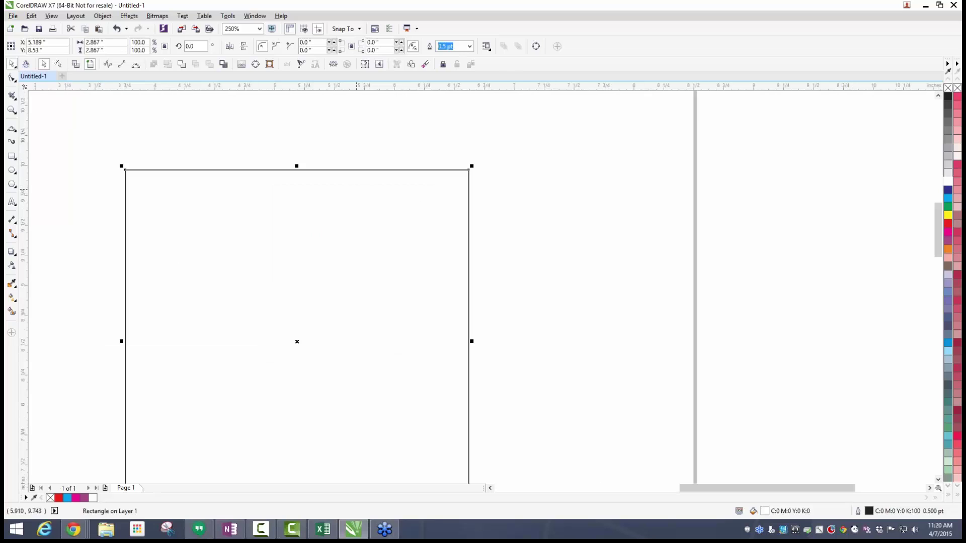
click(12, 78)
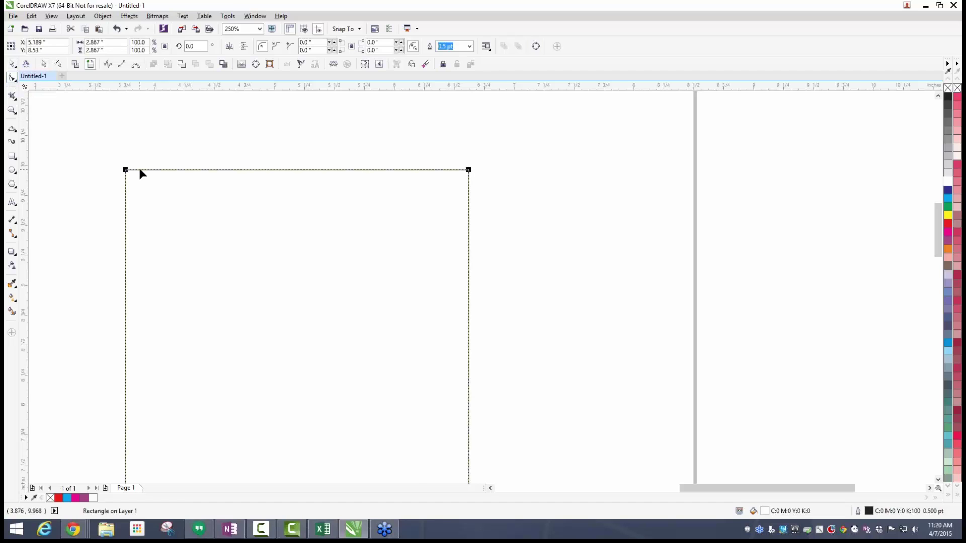
scroll(140, 170, down, 1)
scroll(291, 158, up, 1)
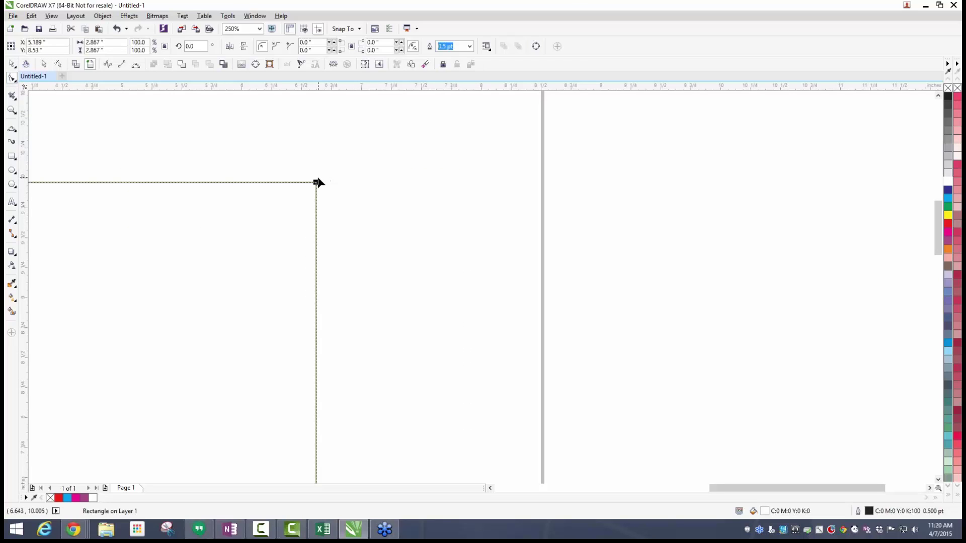
scroll(319, 182, down, 1)
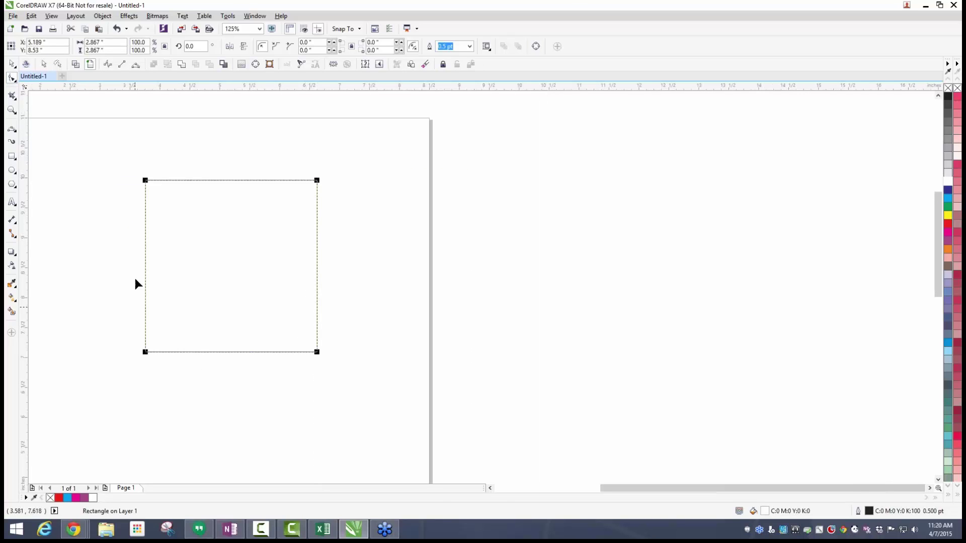
scroll(159, 167, up, 1)
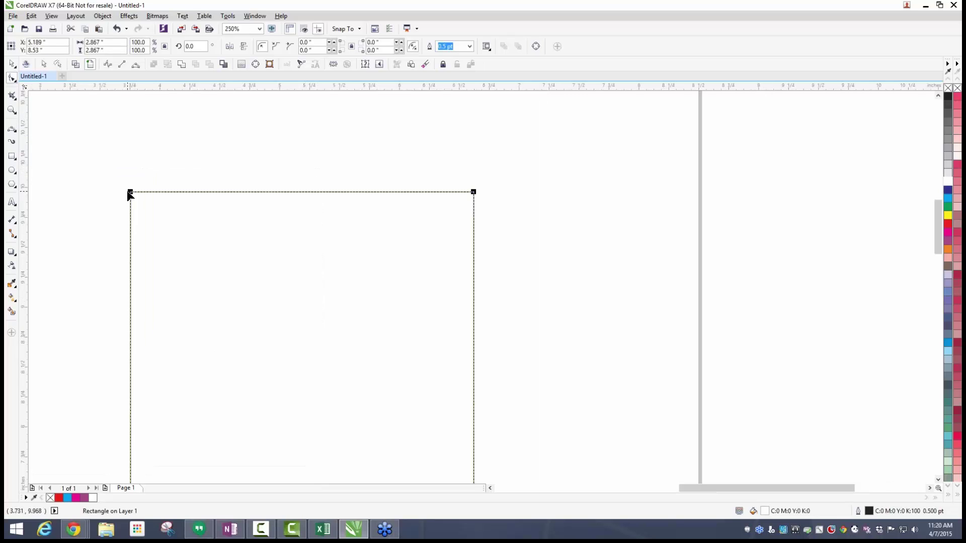
drag(131, 192, 187, 191)
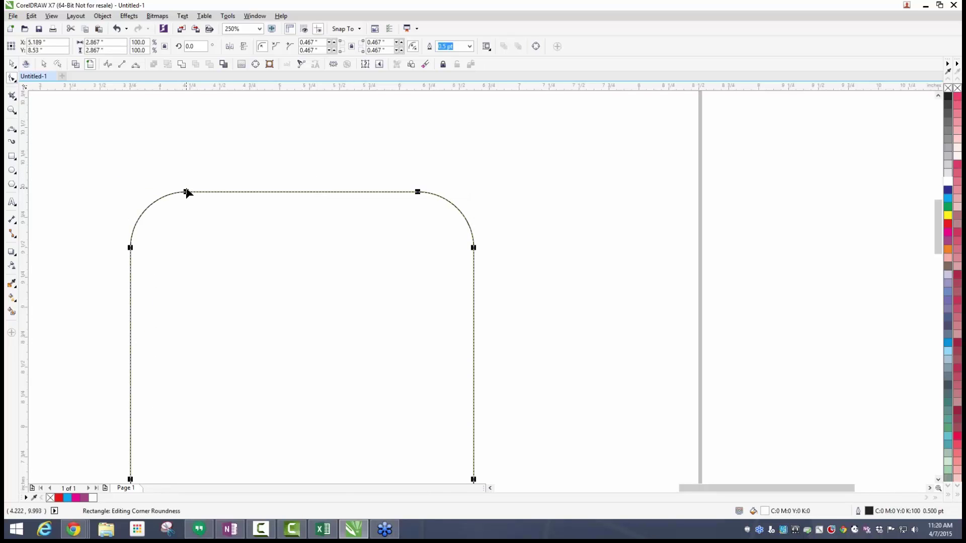
scroll(188, 192, down, 1)
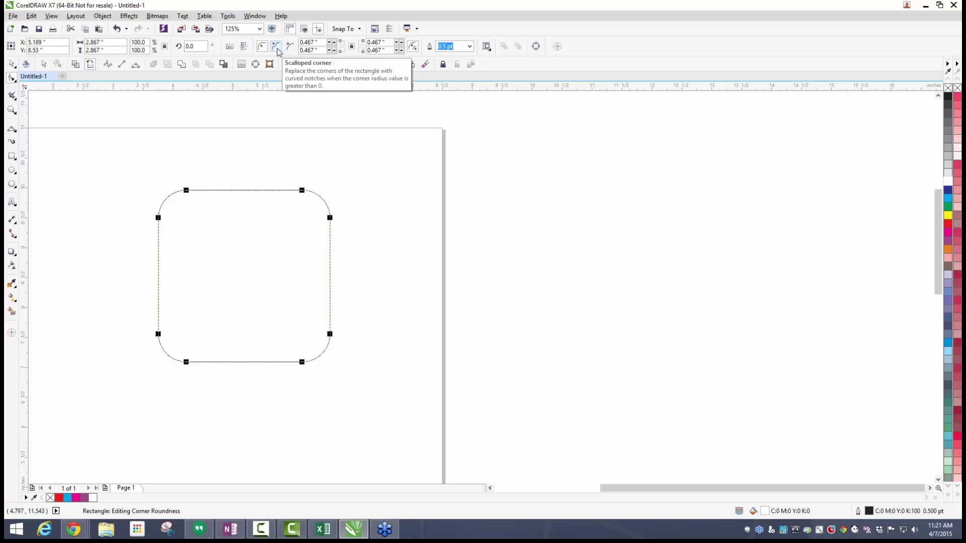
Change the square's rounded corners to scalloped corners and inspect the curved notches.
click(276, 47)
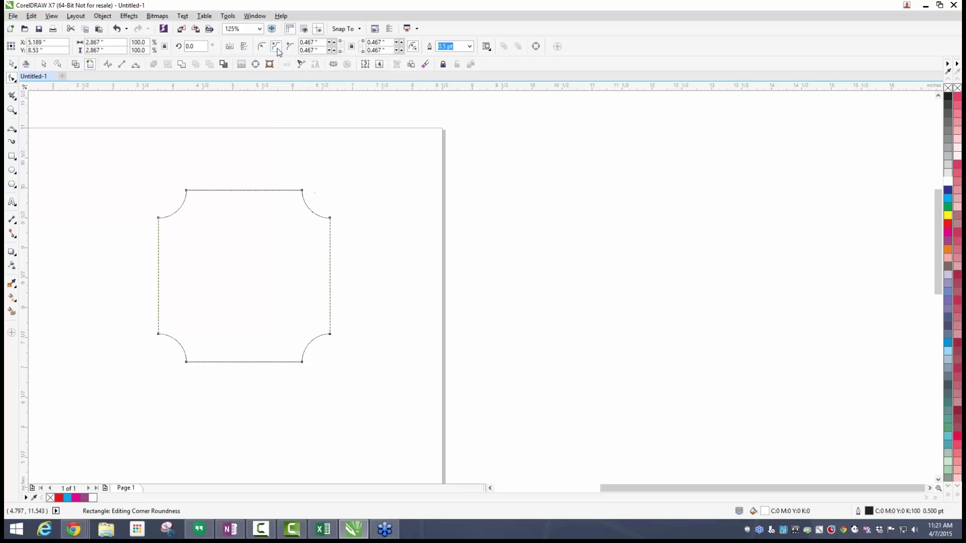
scroll(305, 200, up, 2)
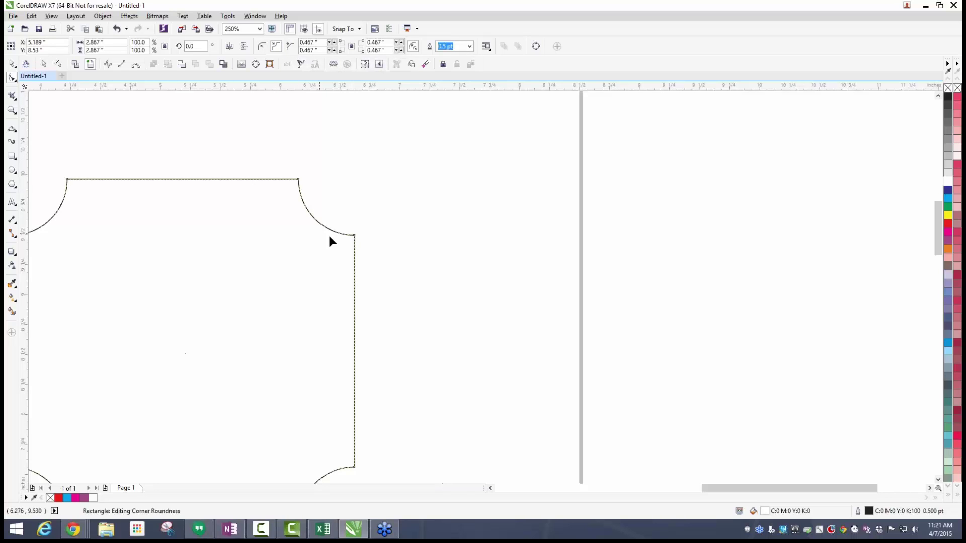
scroll(309, 225, down, 2)
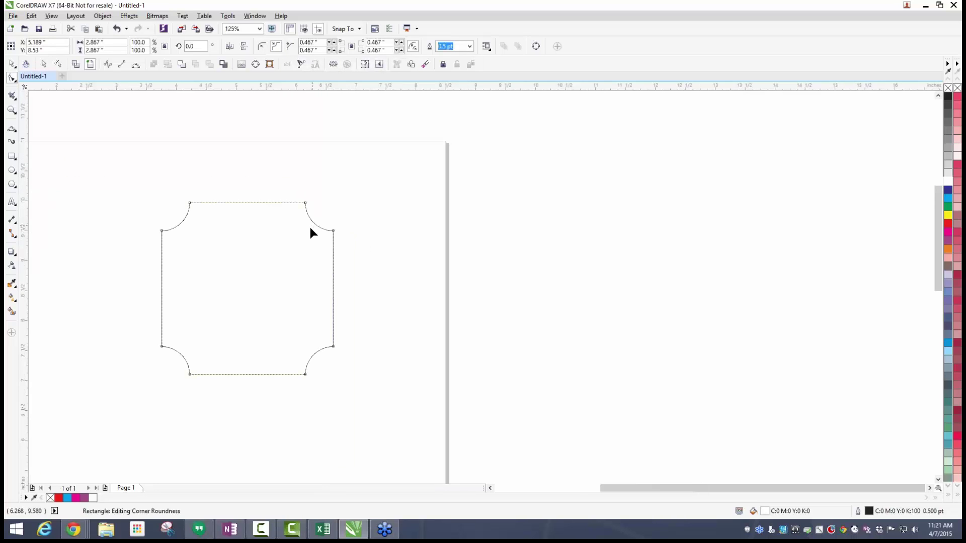
Unlink the corner radii, set only the square's upper right corner to 0.7 inches, and convert the shape to curves.
click(352, 47)
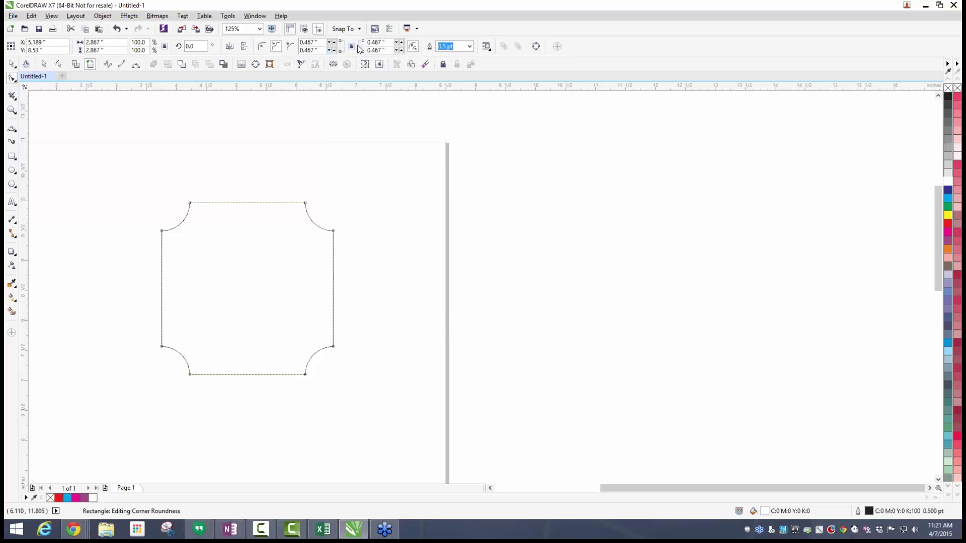
click(365, 43)
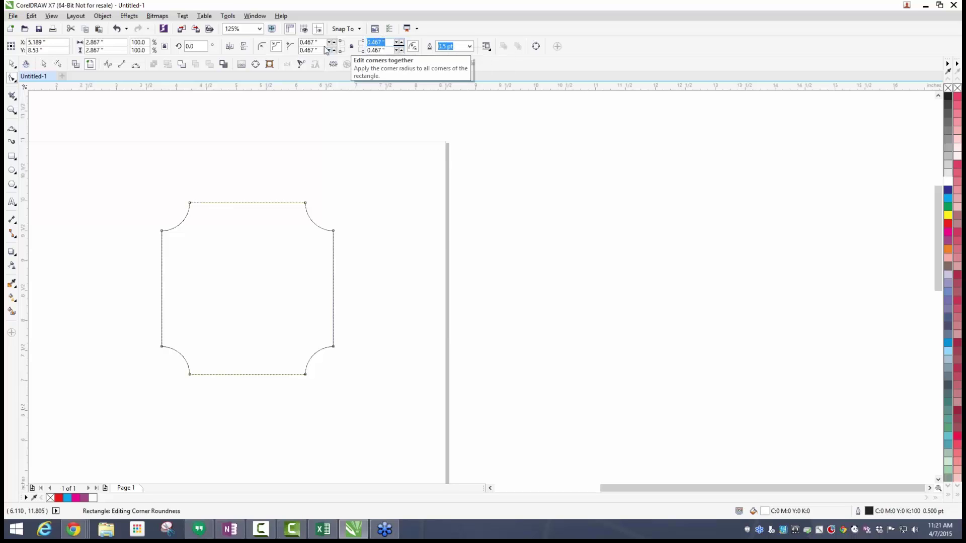
click(382, 43)
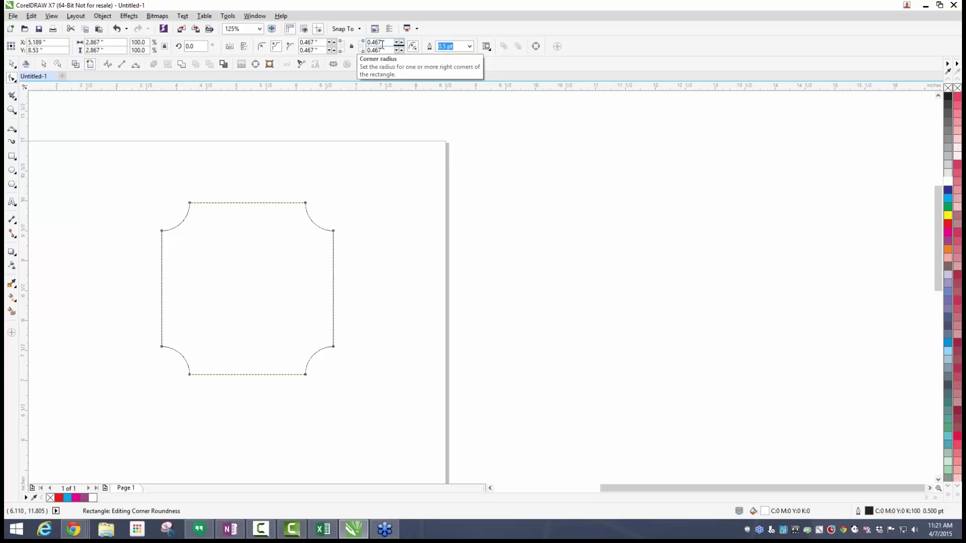
key(Return)
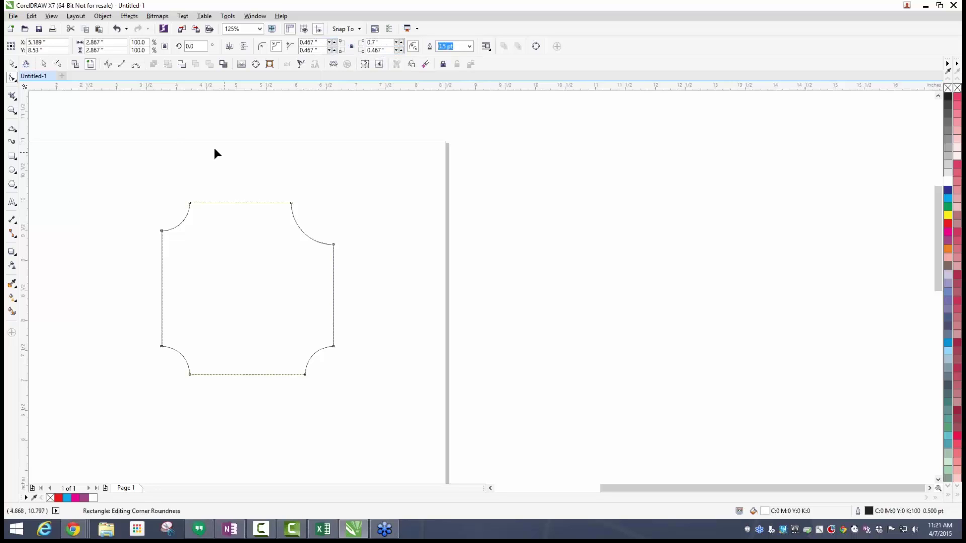
click(536, 47)
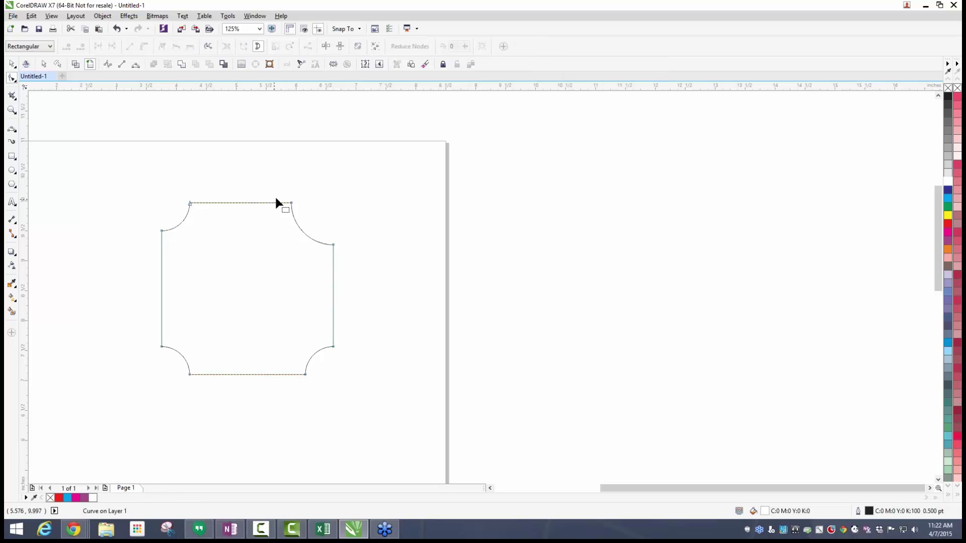
Distort the converted square by moving its upper nodes outward, reshaping the right notch and shifting its left straight side outward.
drag(190, 204, 149, 184)
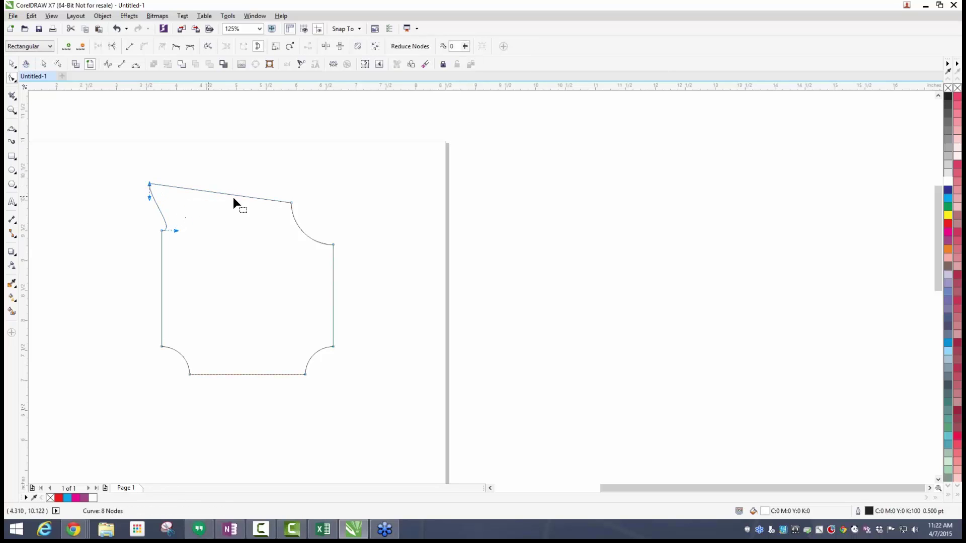
drag(291, 203, 321, 157)
click(324, 234)
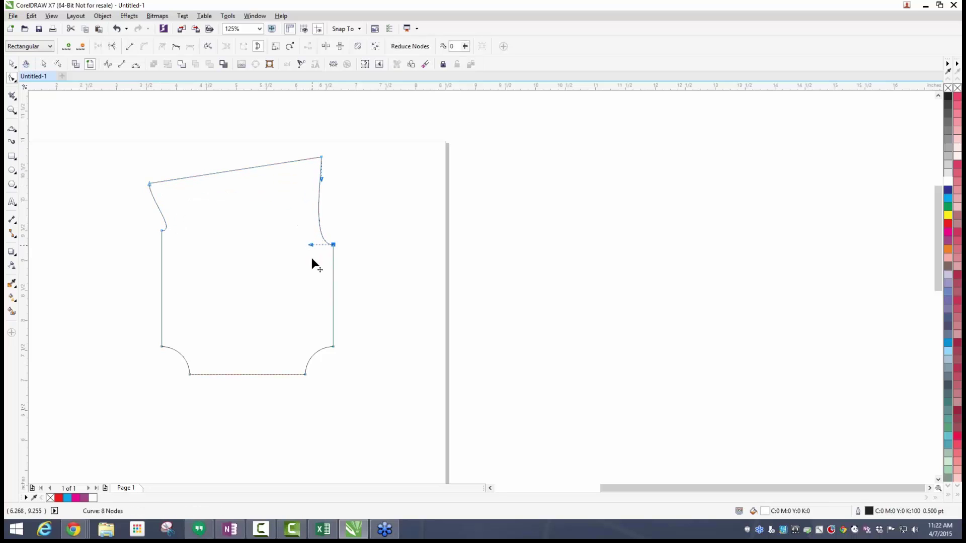
drag(310, 245, 320, 307)
drag(334, 245, 406, 291)
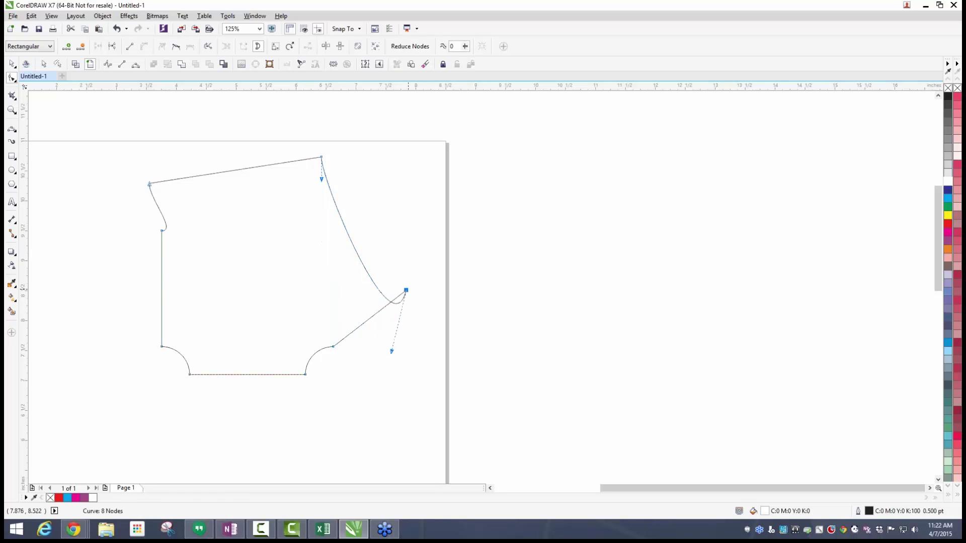
drag(163, 280, 107, 282)
scroll(134, 275, down, 2)
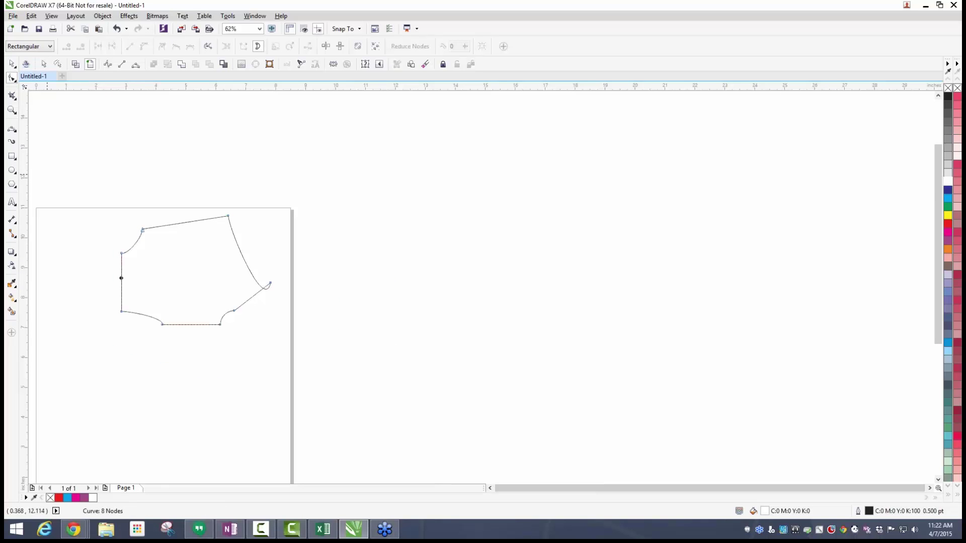
Select the whole distorted curve and delete it from the page.
click(12, 78)
drag(82, 194, 282, 348)
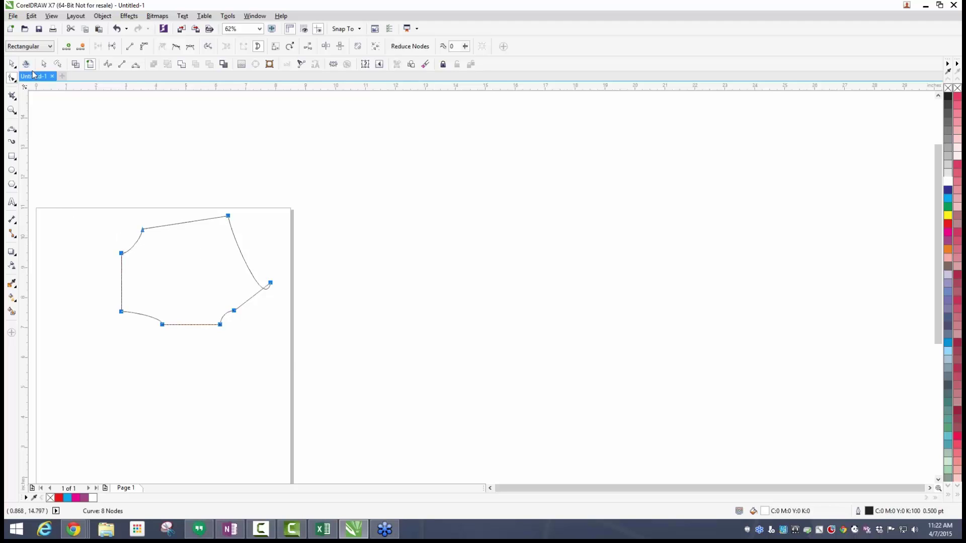
click(11, 64)
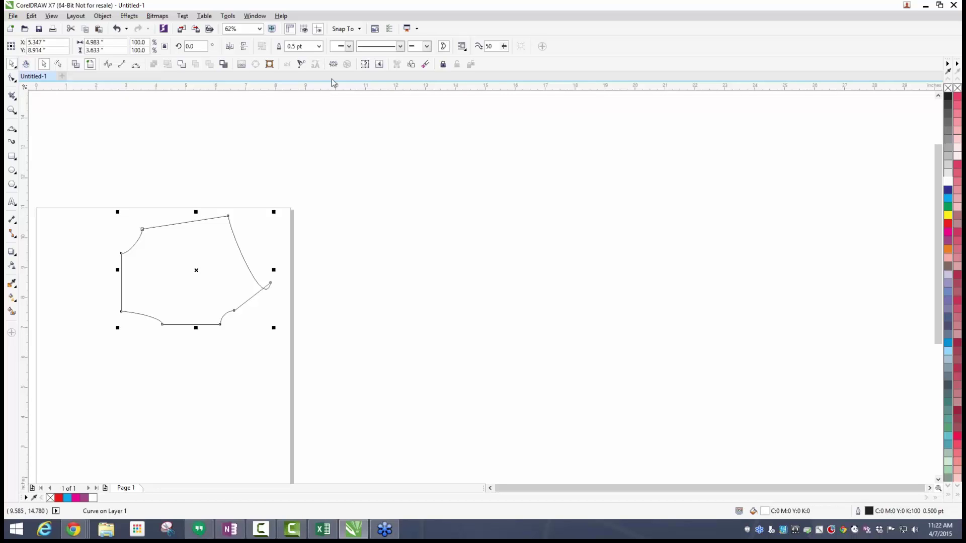
key(Delete)
scroll(68, 258, down, 2)
scroll(55, 267, up, 2)
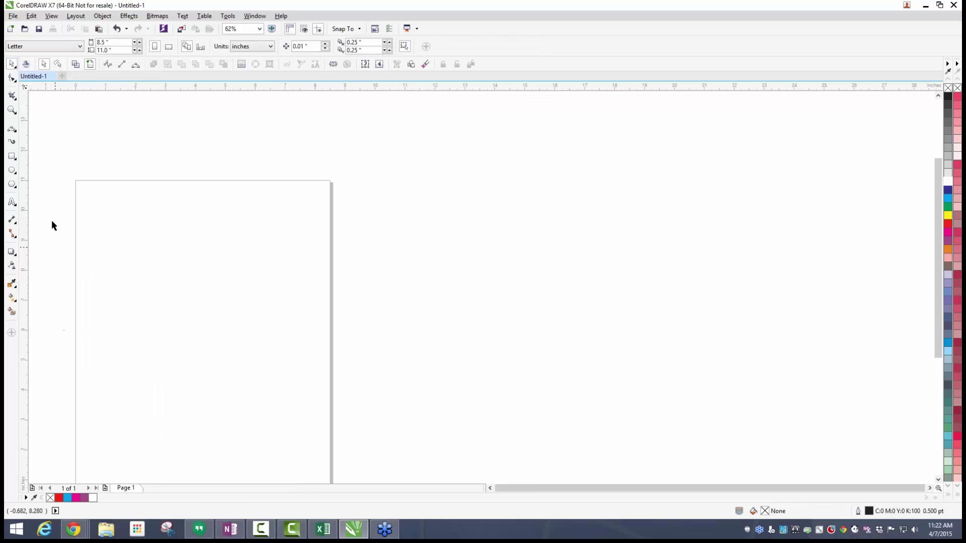
Draw an ellipse about 5.57 by 4.83 inches on the page and a circle about 5.45 inches across beside it.
click(12, 170)
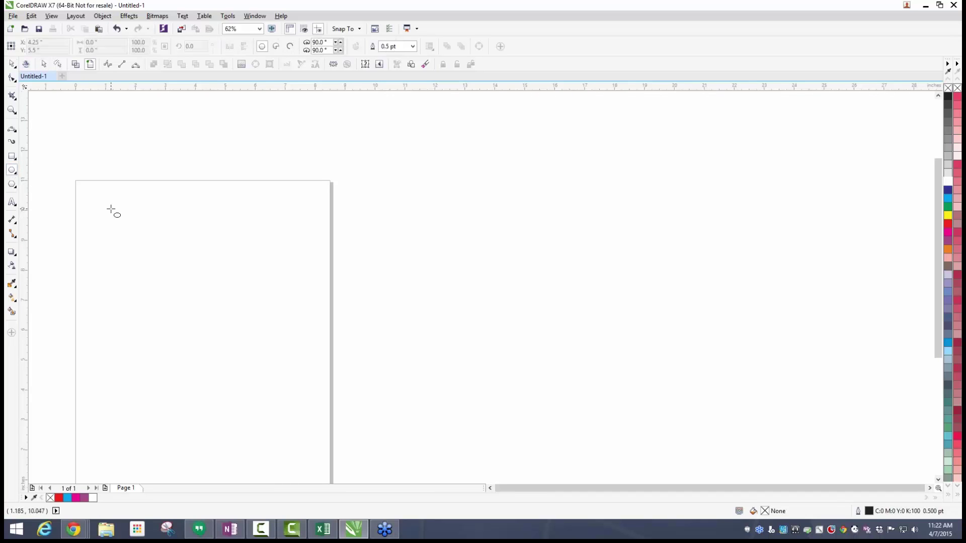
mouse_move(111, 209)
mouse_down()
mouse_move(166, 296)
mouse_move(278, 355)
mouse_up()
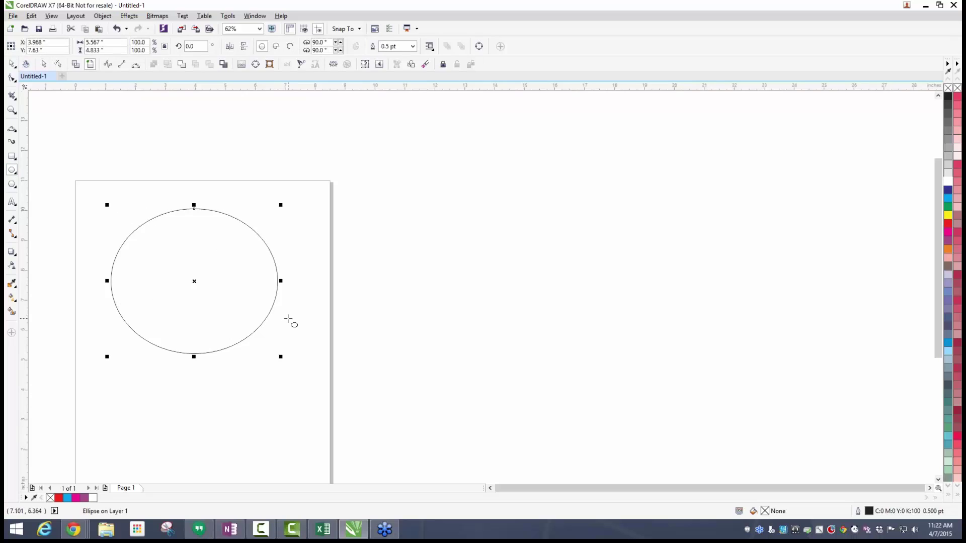
drag(335, 209, 496, 363)
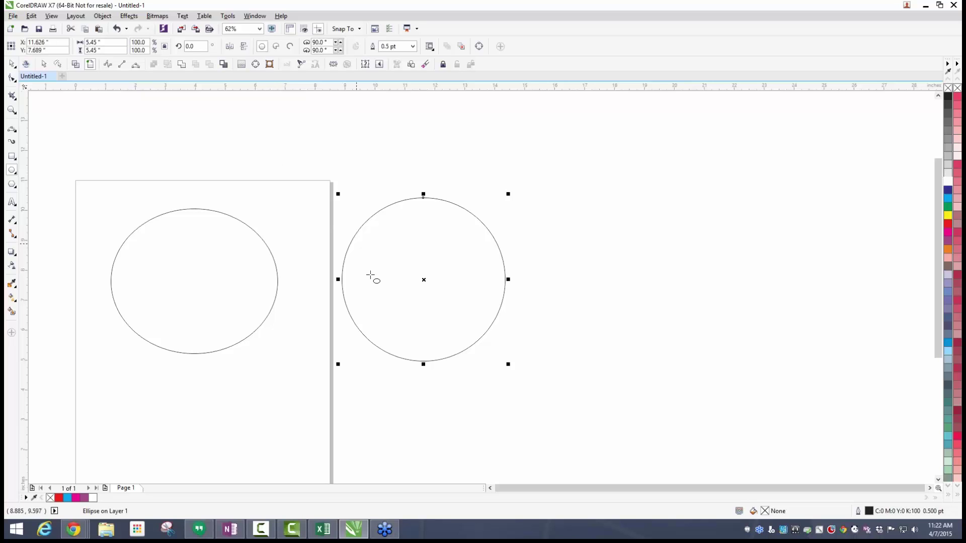
Turn the circle into a pie and set its ending angle to 256 degrees.
click(277, 46)
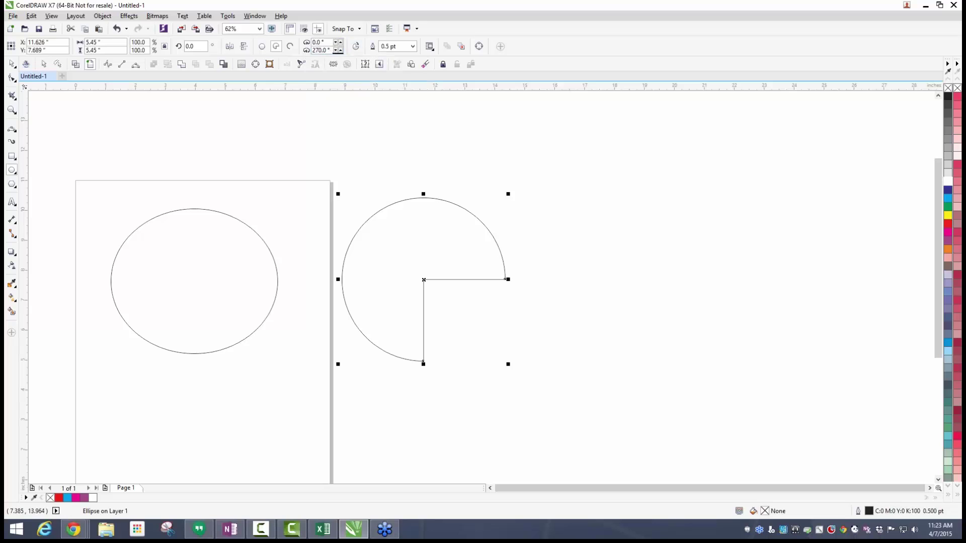
click(340, 50)
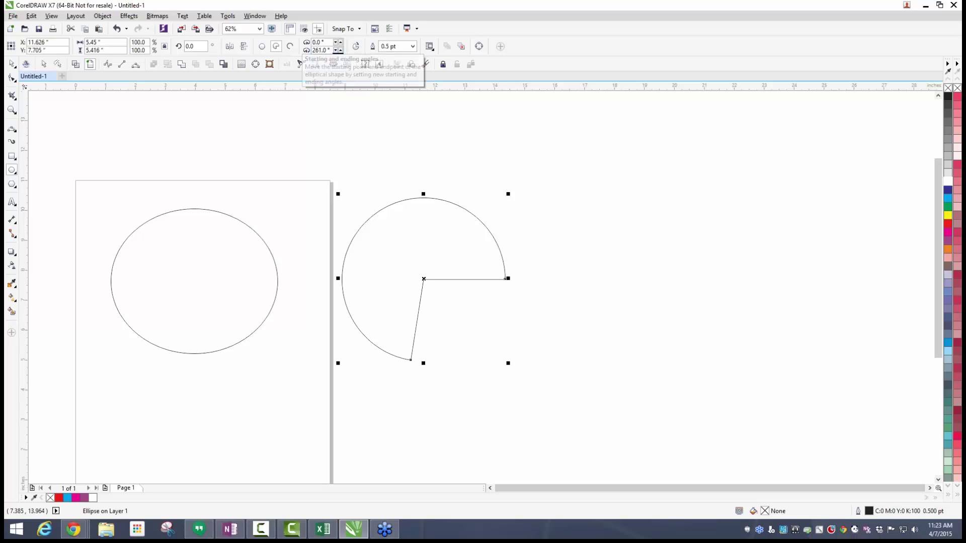
click(340, 50)
click(340, 51)
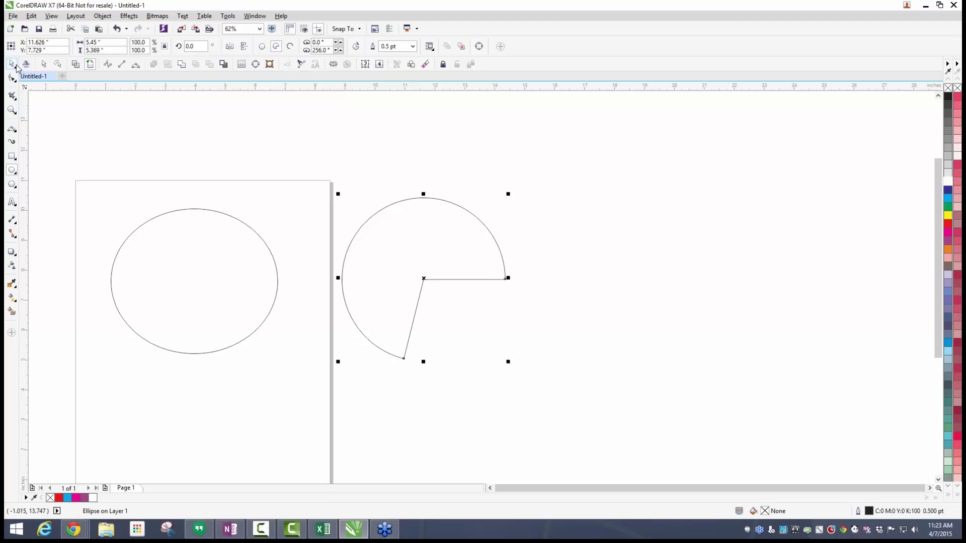
Move the ellipse to a centre of about X 2.39, Y 9.45 inches and turn it into an open arc.
drag(192, 267, 144, 213)
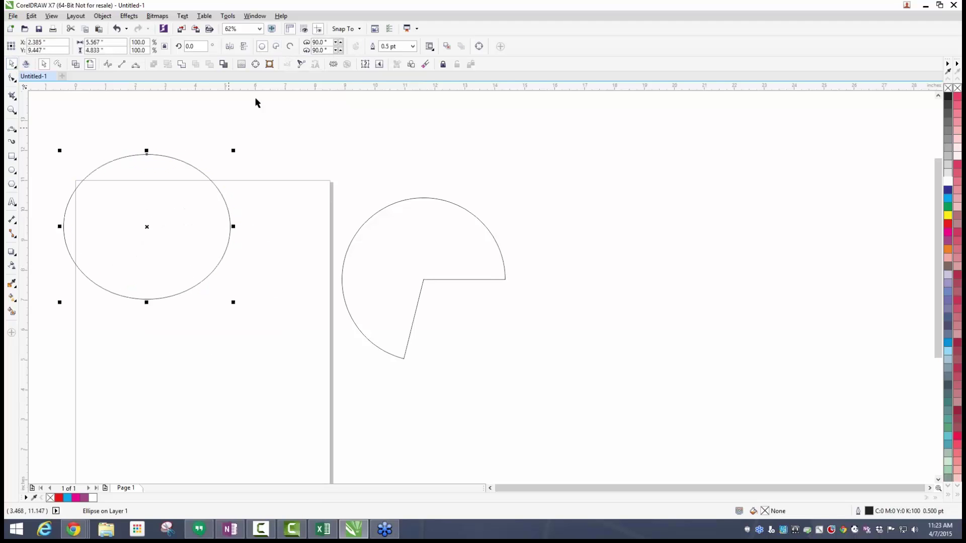
click(290, 47)
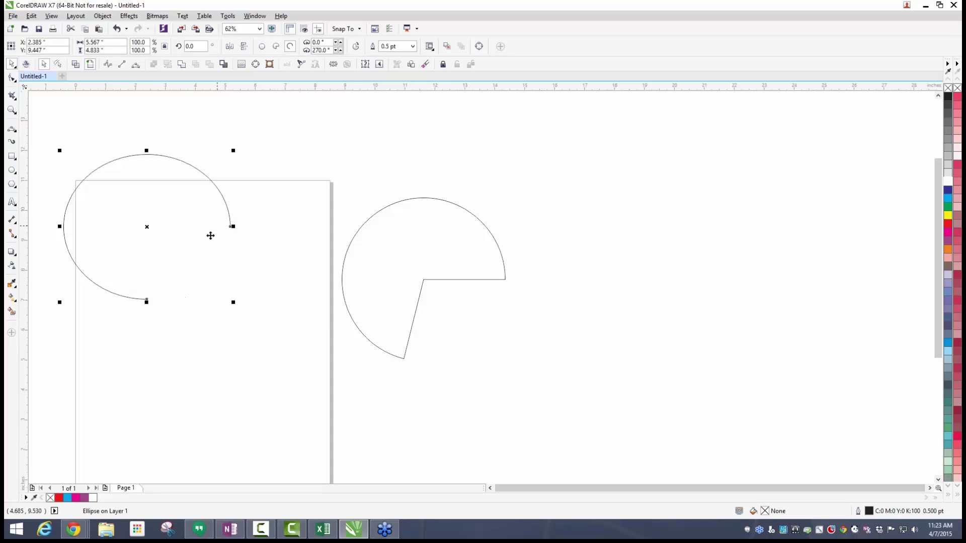
Reverse the pie's direction to keep only the small wedge, and move the wedge to about X 11.77, Y 7.64 inches.
click(386, 264)
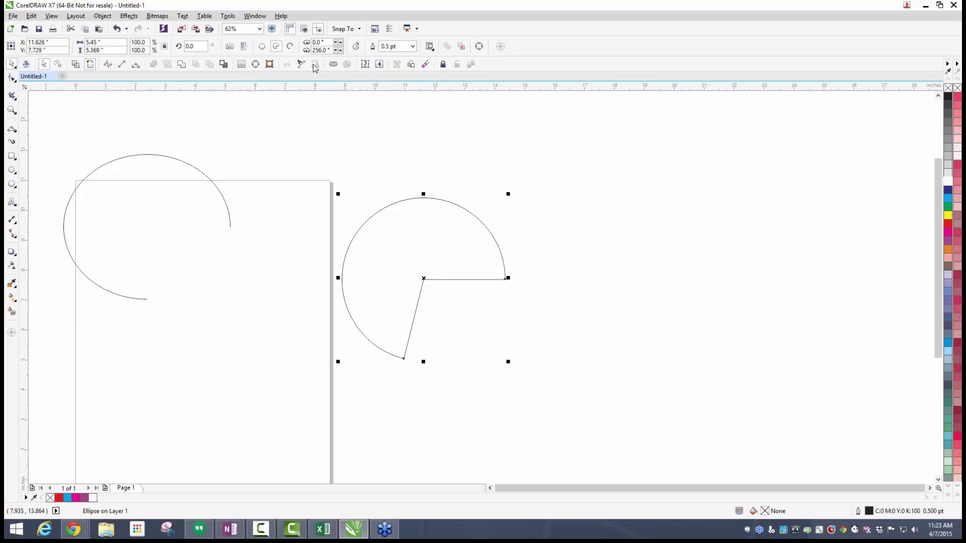
click(356, 47)
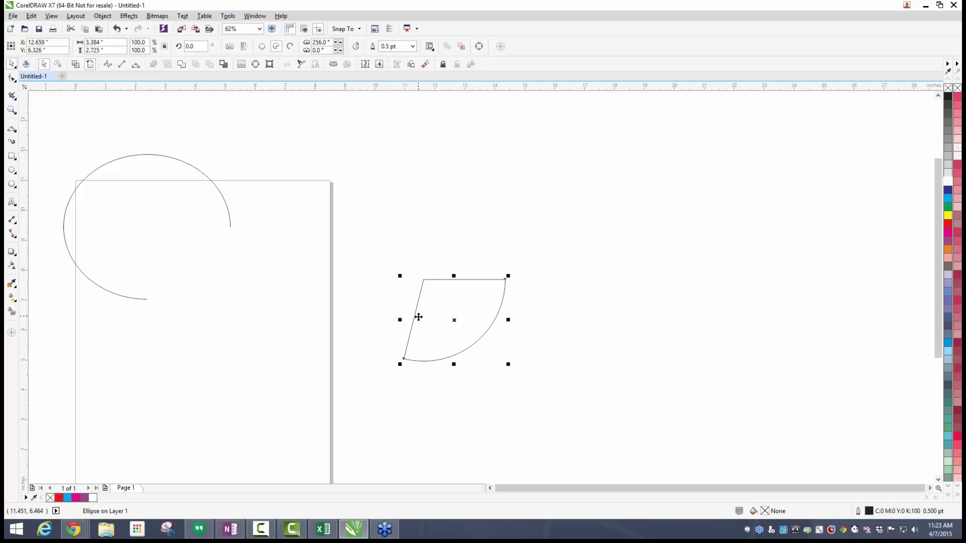
click(356, 47)
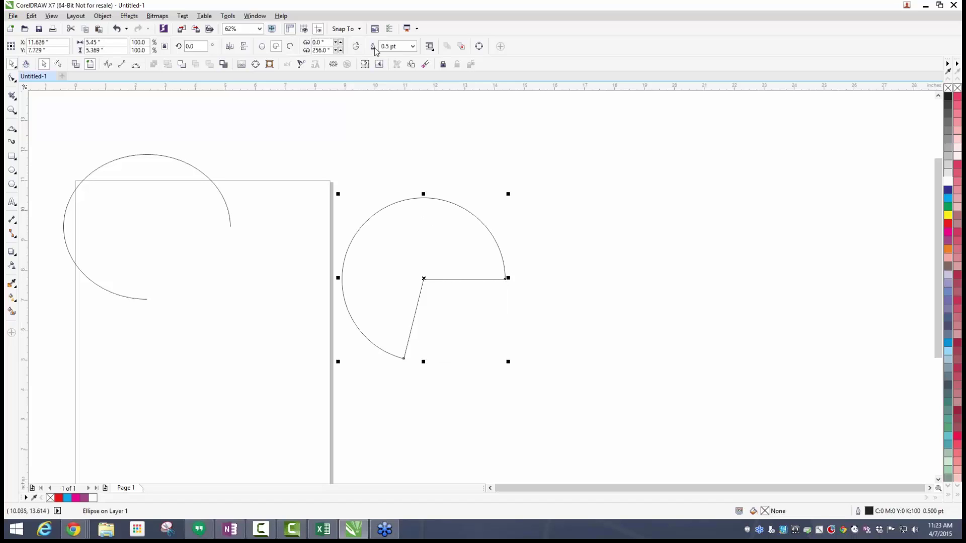
click(356, 47)
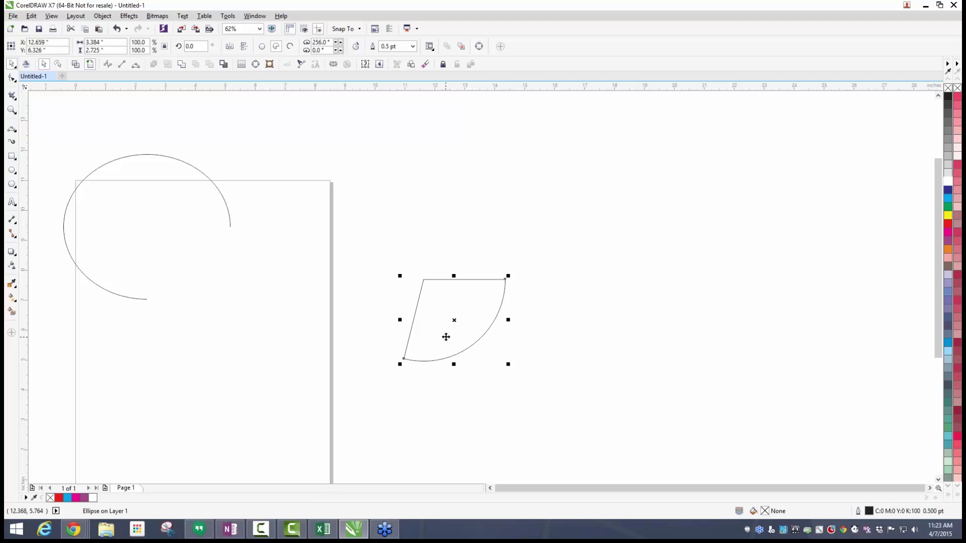
drag(444, 336, 417, 298)
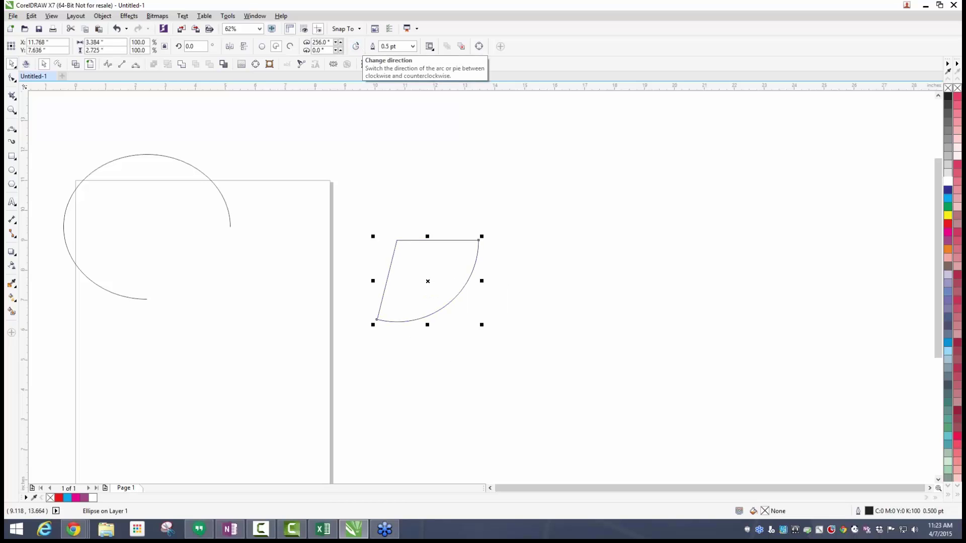
Select both the arc and the pie wedge and delete them.
drag(586, 148, 51, 386)
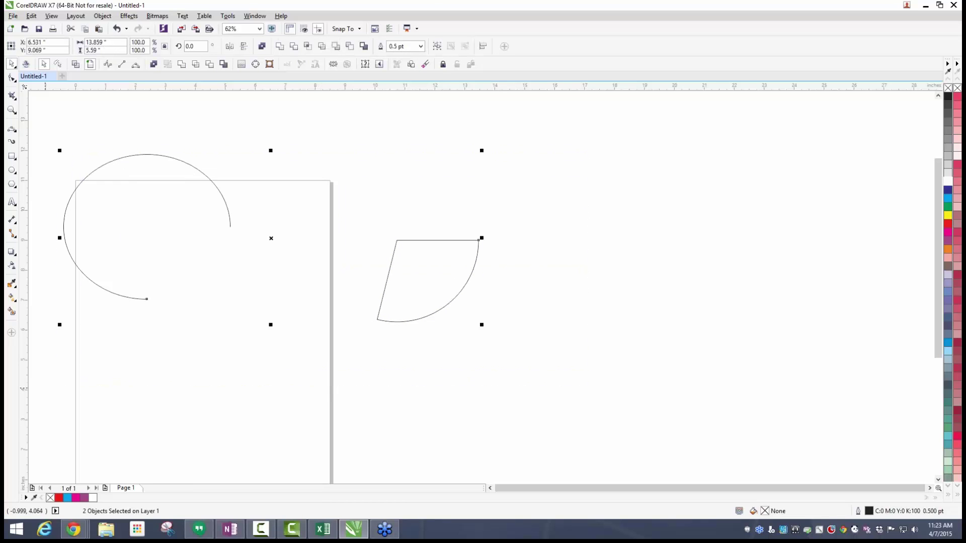
key(Delete)
scroll(46, 377, down, 2)
scroll(46, 358, up, 2)
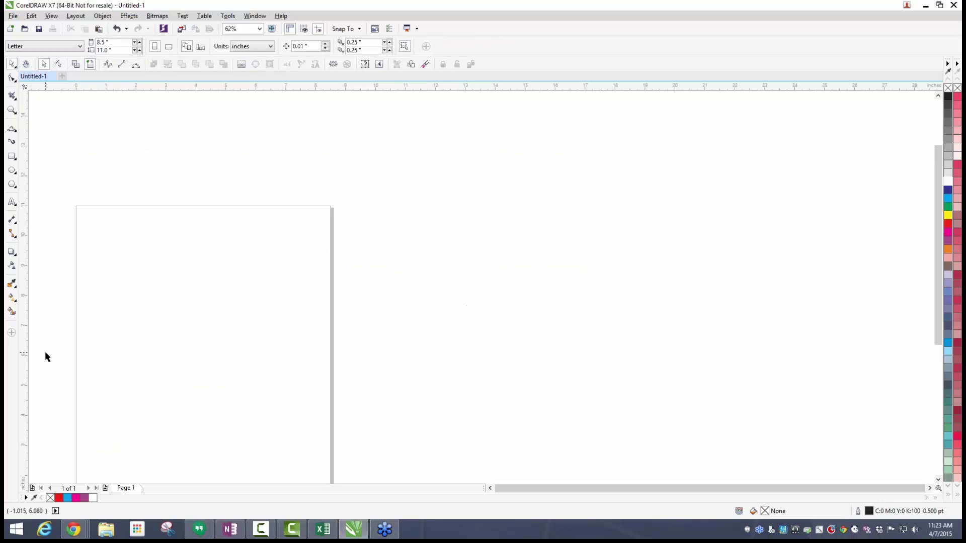
Draw a five-sided polygon about 5.23 by 4.25 inches on the page and increase its number of sides to 22.
click(12, 184)
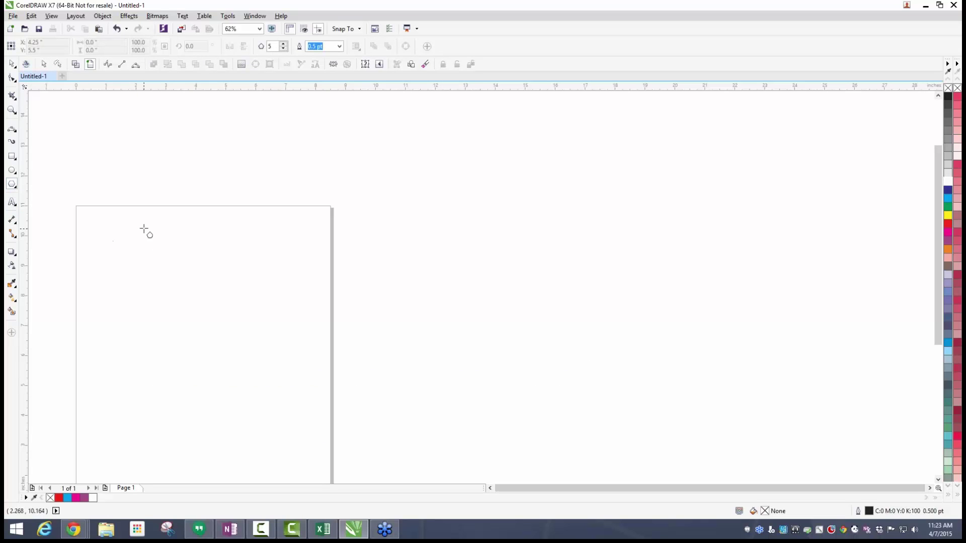
drag(132, 228, 295, 355)
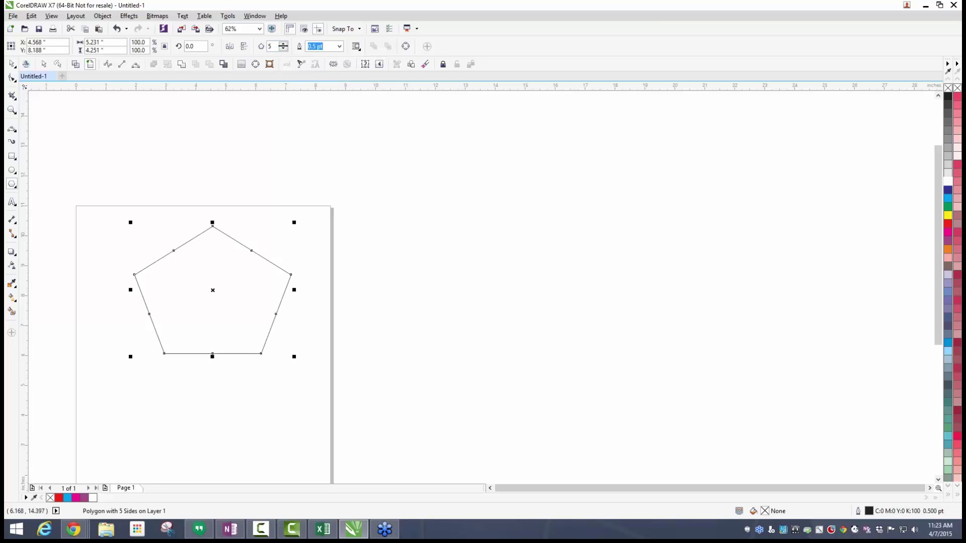
click(283, 44)
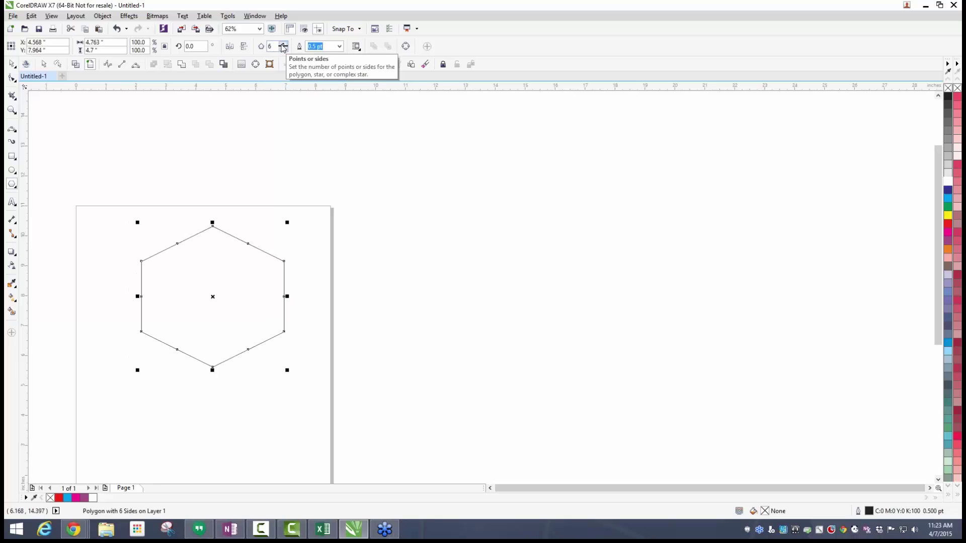
click(283, 44)
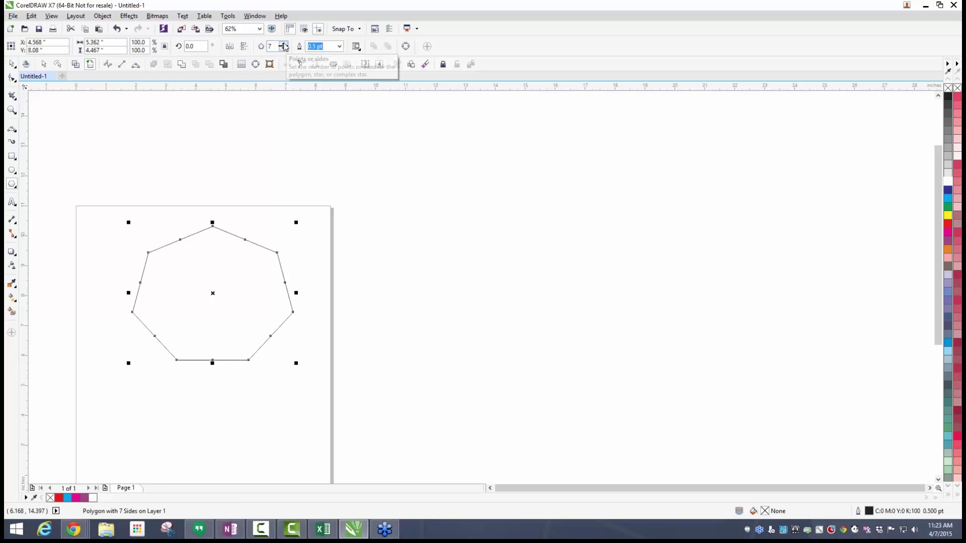
click(284, 44)
click(284, 44)
click(283, 44)
click(283, 44)
click(283, 44)
click(283, 44)
click(284, 44)
click(283, 44)
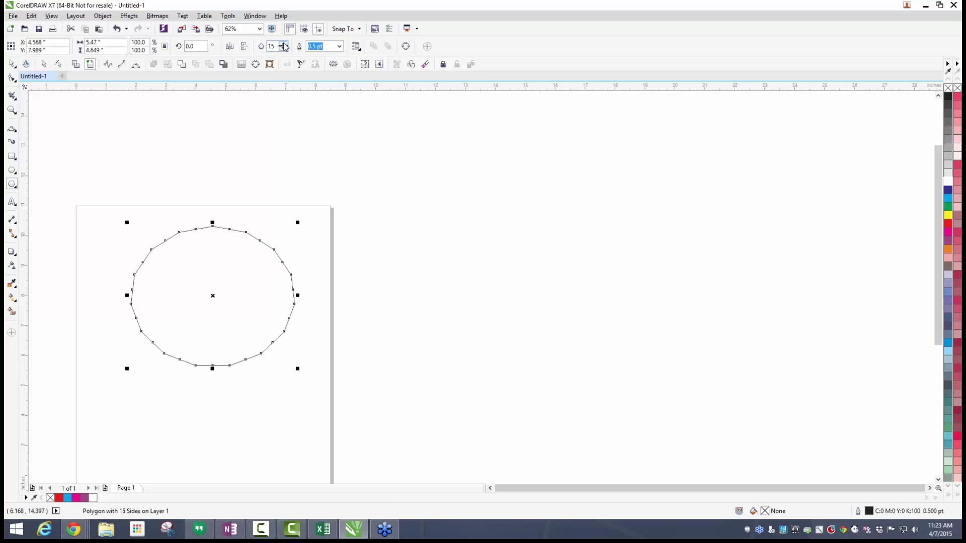
click(283, 44)
click(283, 44)
click(284, 44)
click(283, 43)
click(283, 44)
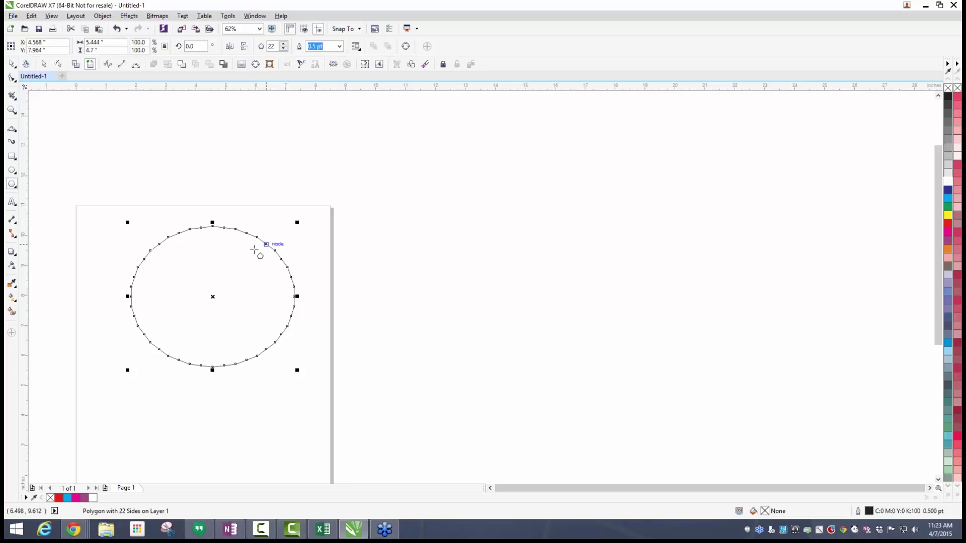
scroll(263, 229, up, 1)
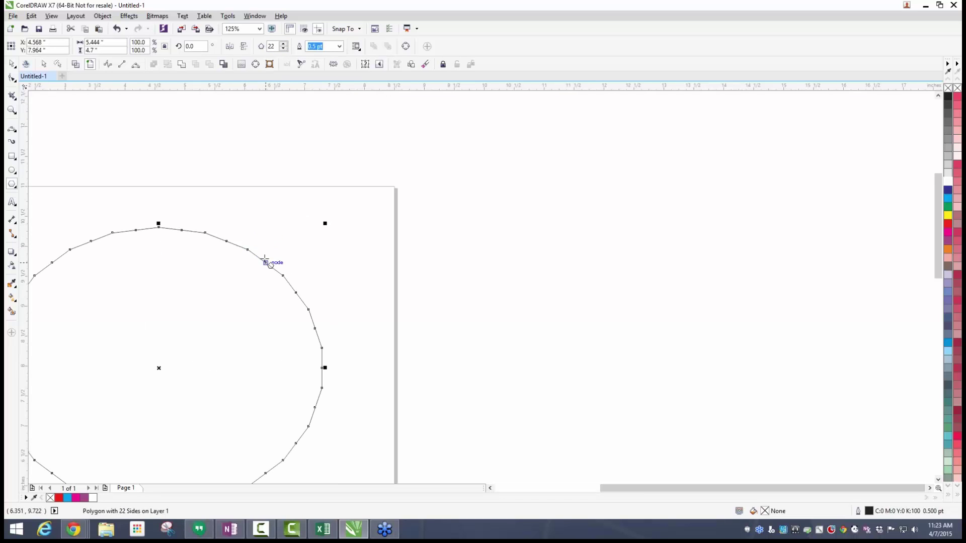
drag(266, 262, 290, 223)
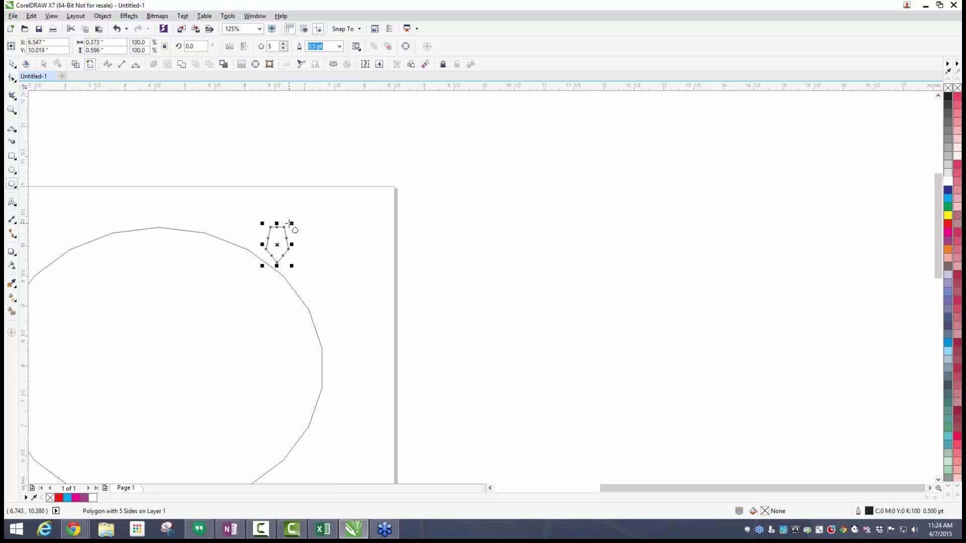
key(Delete)
Pull one node of the 22-sided polygon inward with the Shape tool to form a ring of long, narrow spikes.
click(10, 80)
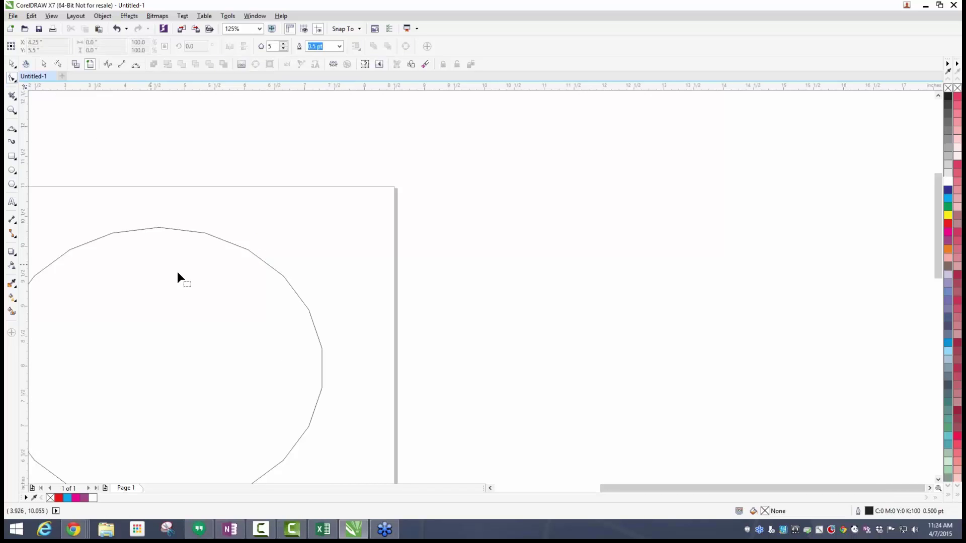
click(232, 244)
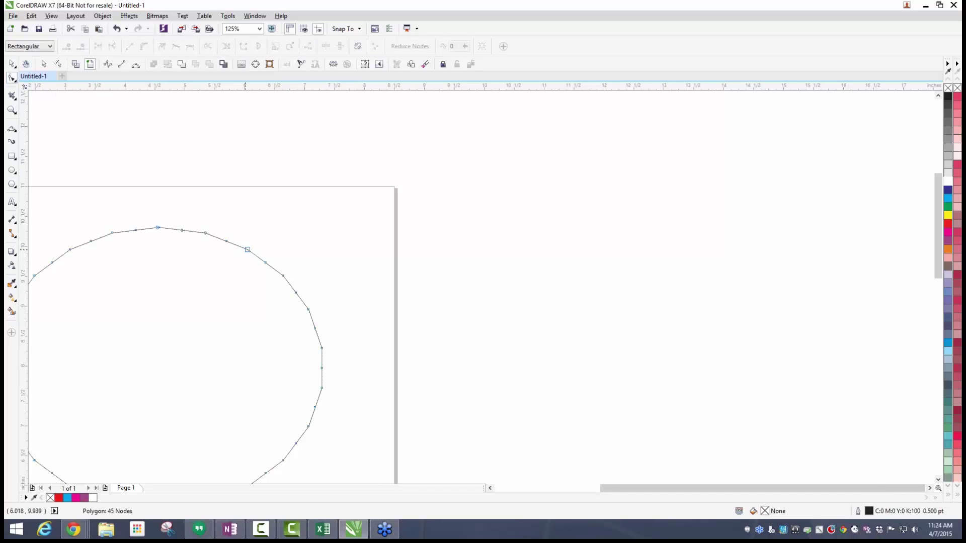
drag(246, 249, 205, 278)
scroll(277, 186, down, 2)
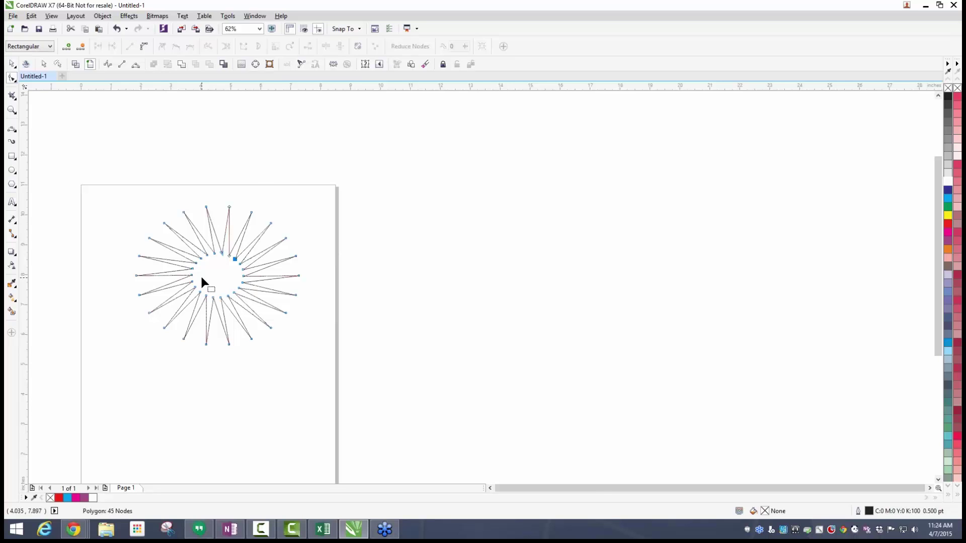
Pull an inner node of the spiked polygon past its outline to form a starburst with short points, and deselect it.
scroll(201, 278, up, 2)
drag(196, 240, 92, 168)
scroll(153, 189, down, 2)
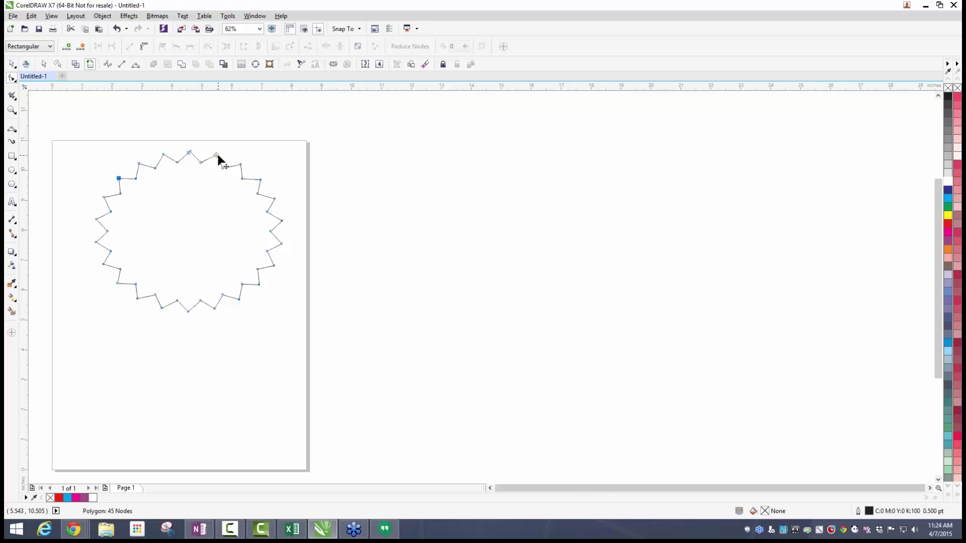
key(space)
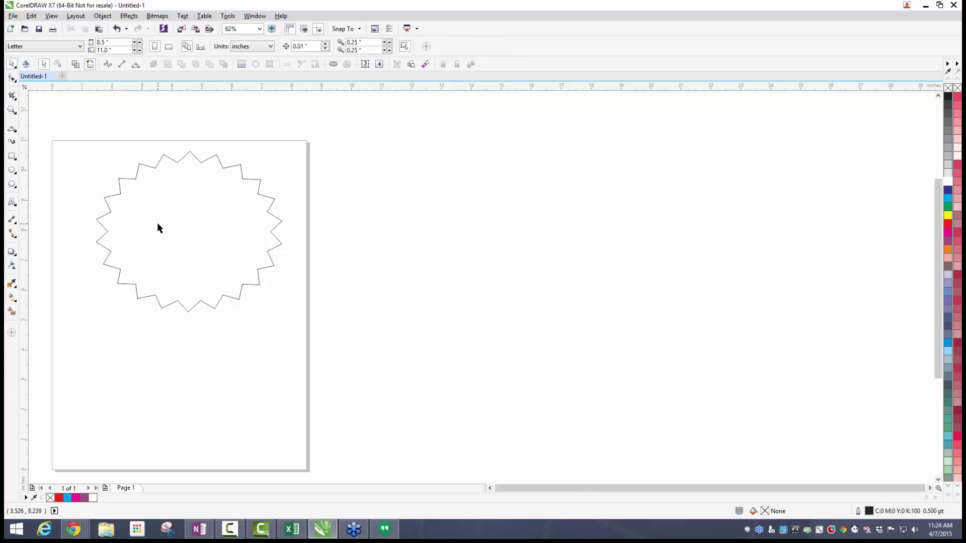
Delete the starburst, then add the artistic text "Baseball" near the top of the page, enlarged to about 175 pt.
key(Delete)
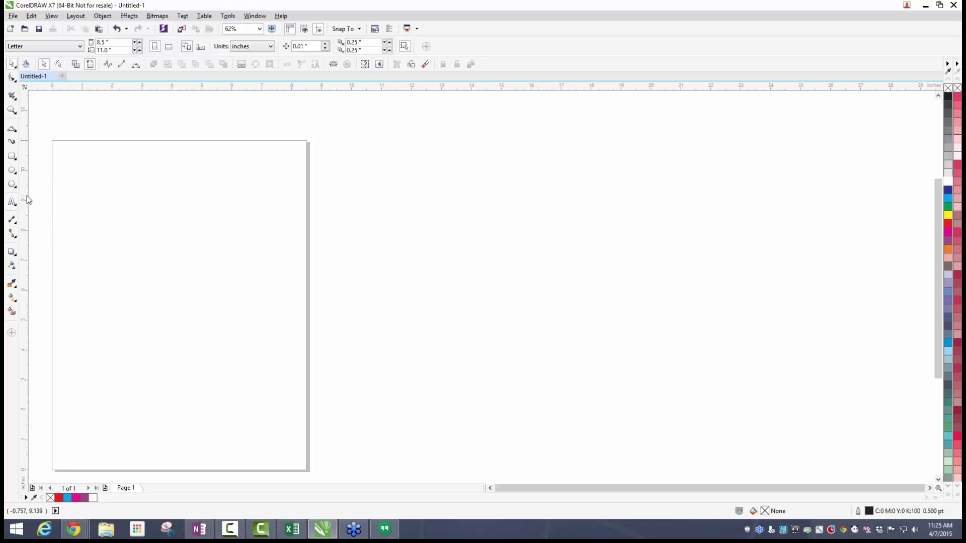
click(104, 194)
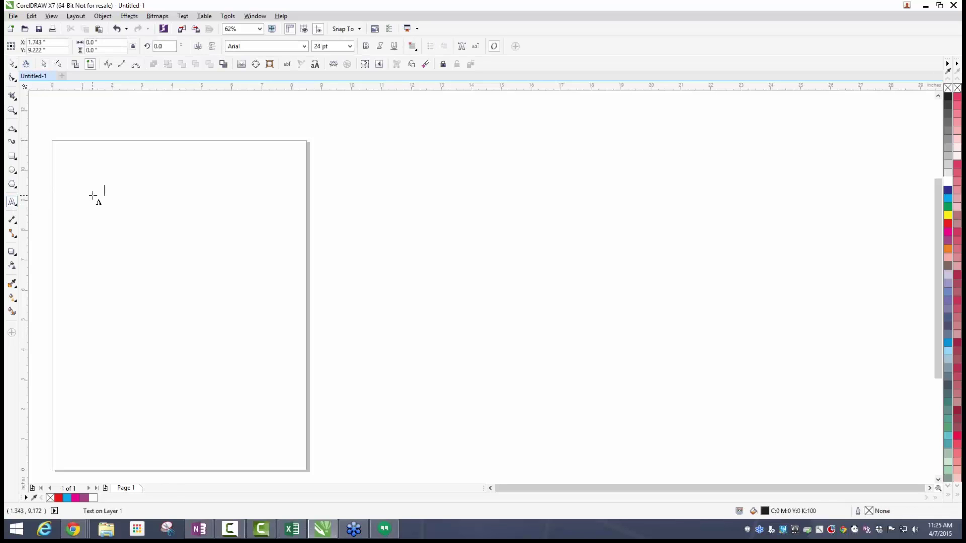
scroll(104, 193, down, 2)
scroll(55, 196, up, 2)
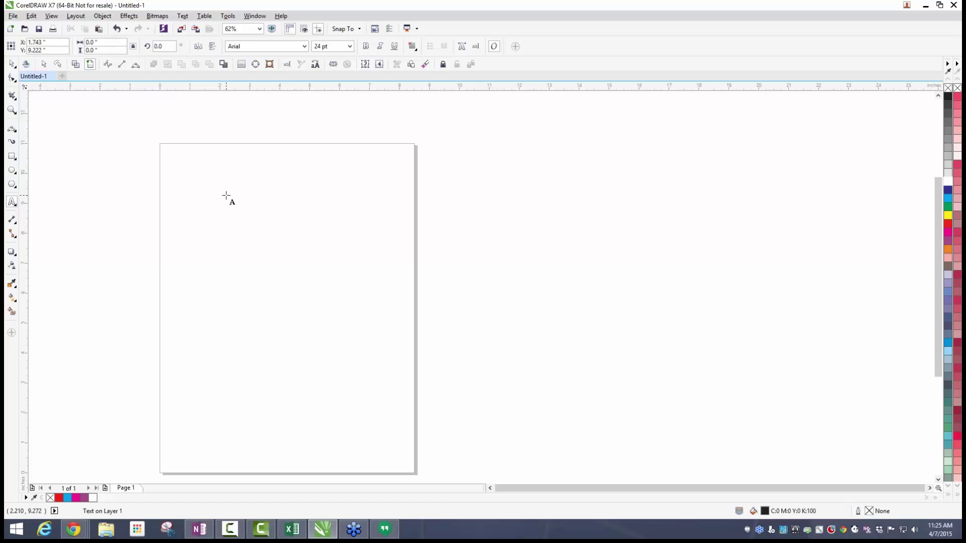
click(212, 197)
text(Base)
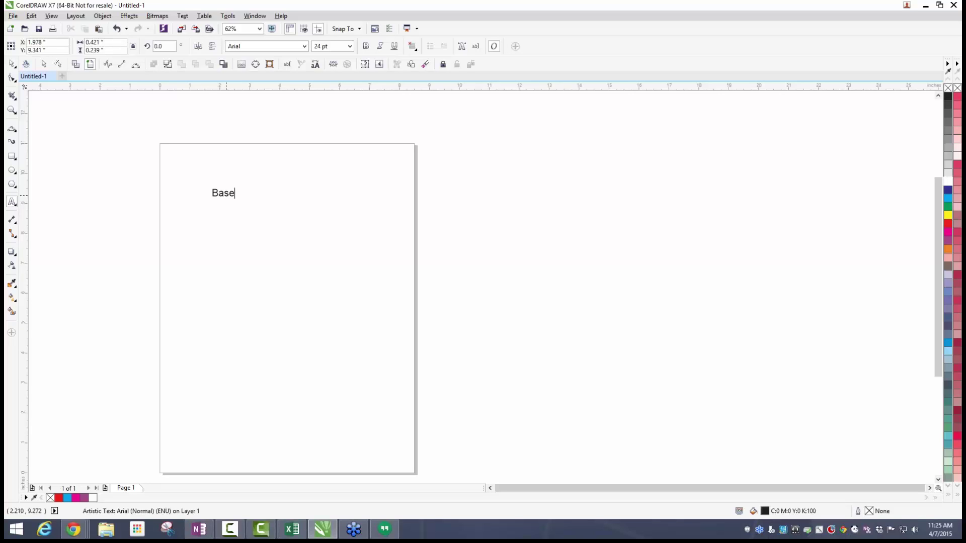
text(ball)
key(ctrl+space)
drag(253, 202, 484, 245)
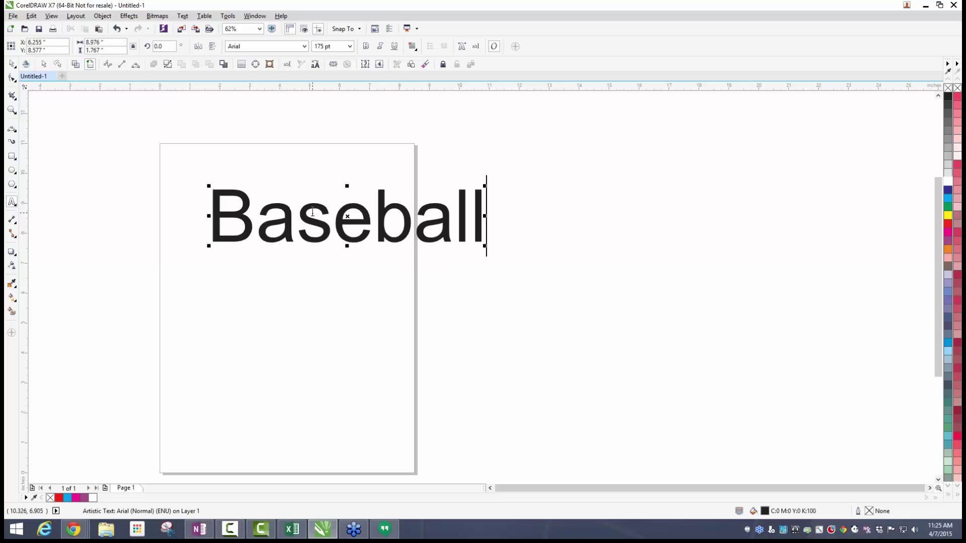
Draw an upward arch about 6.68 by 1.57 inches across the lower part of the page with the 3-Point Curve tool.
click(11, 64)
click(16, 132)
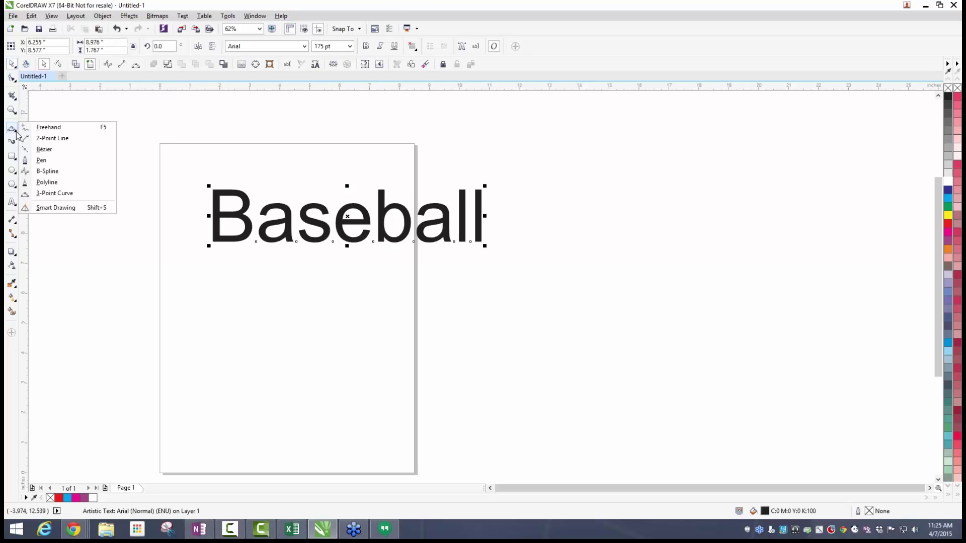
click(47, 196)
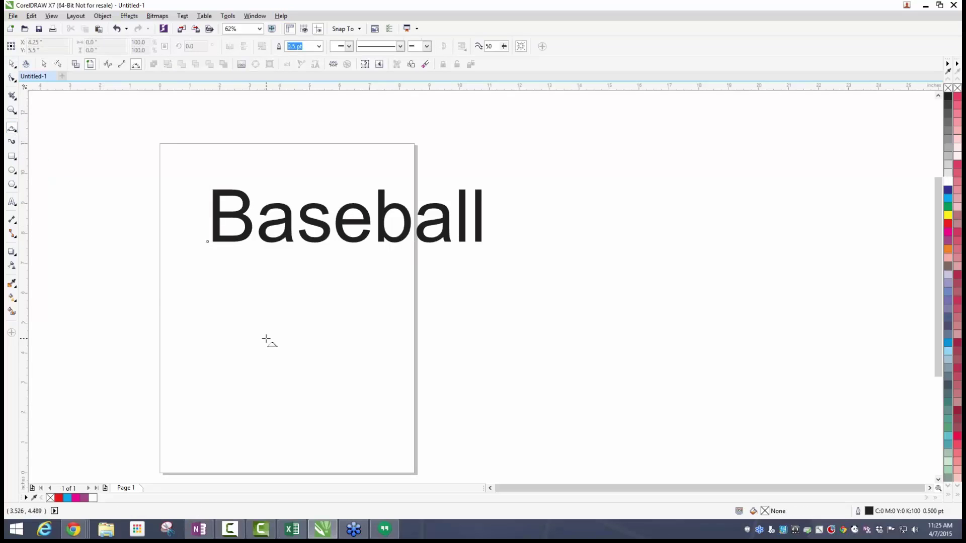
drag(186, 406, 386, 407)
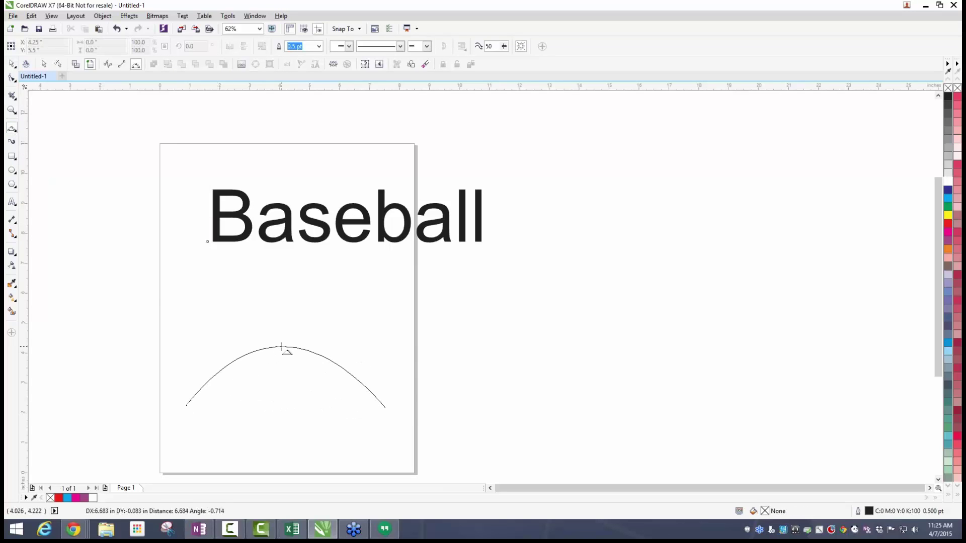
click(288, 362)
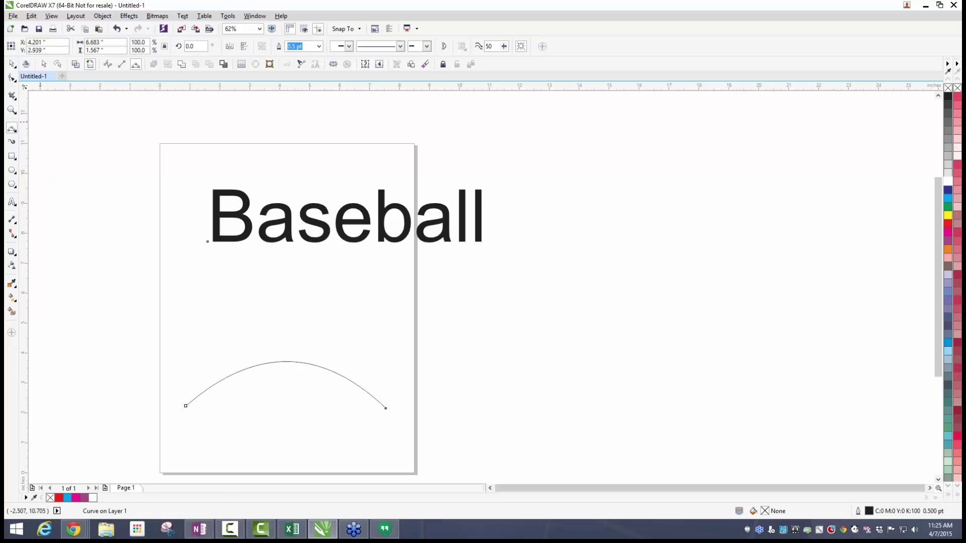
Move the "Baseball" text partly off the page's left edge, above the arch, and shrink it to about 85 pt.
key(space)
drag(403, 216, 292, 207)
drag(373, 242, 352, 213)
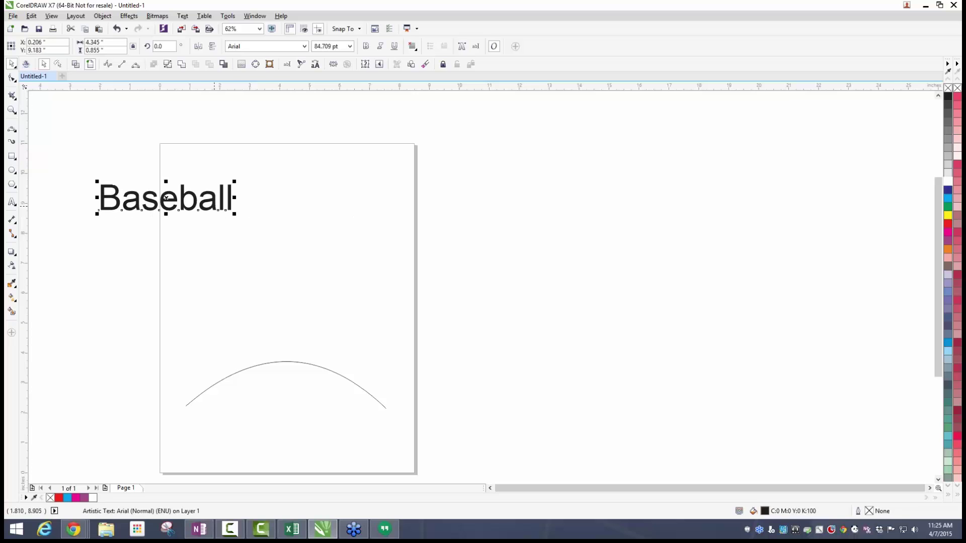
Browse the available fonts and set the "Baseball" text in Impact.
click(304, 46)
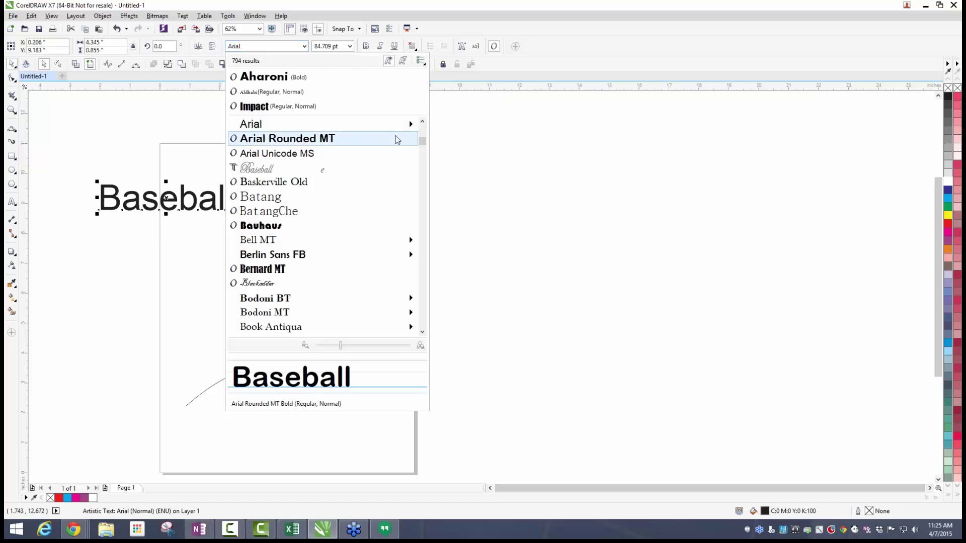
drag(421, 143, 424, 154)
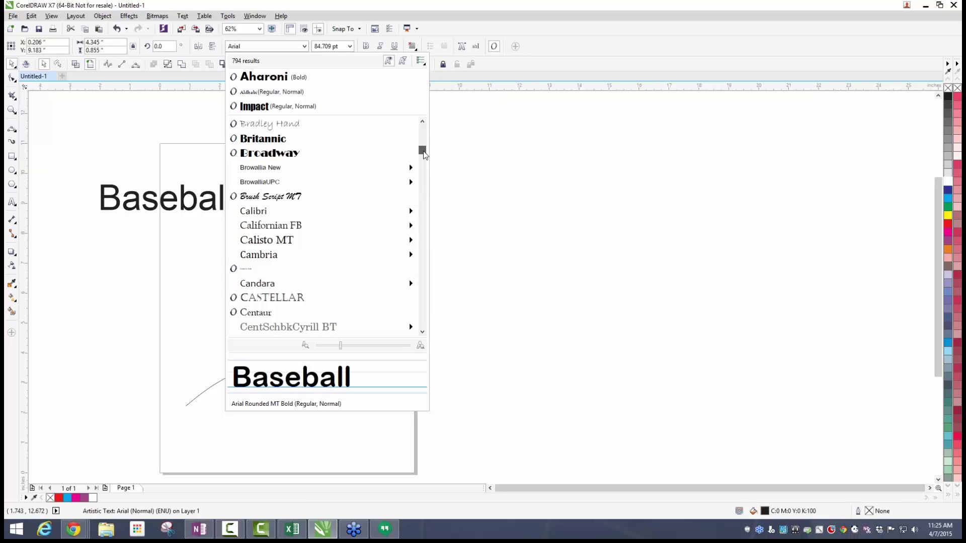
drag(424, 155, 429, 317)
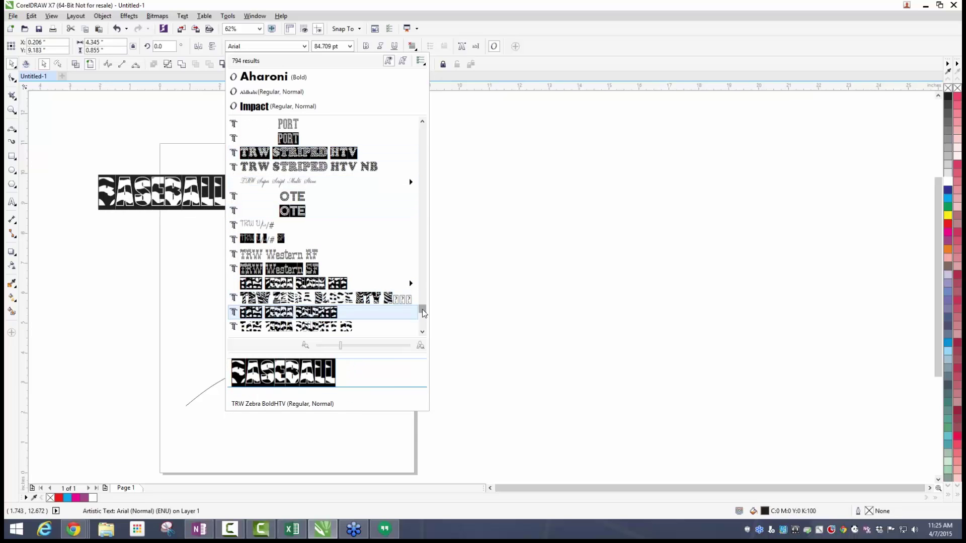
click(425, 230)
scroll(424, 231, up, 15)
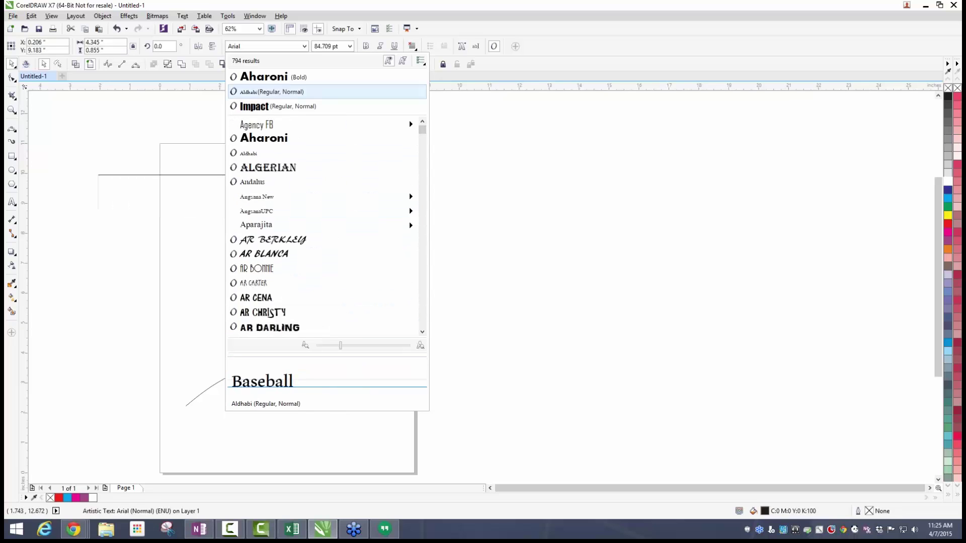
click(252, 106)
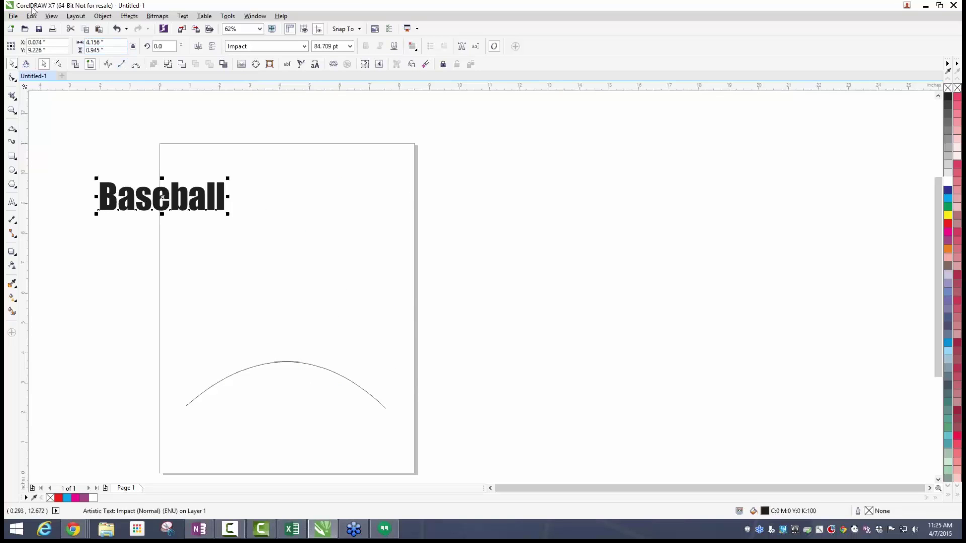
Fit the "Baseball" text to the arch and enlarge it to about 125 pt, spread evenly along the curve.
click(103, 16)
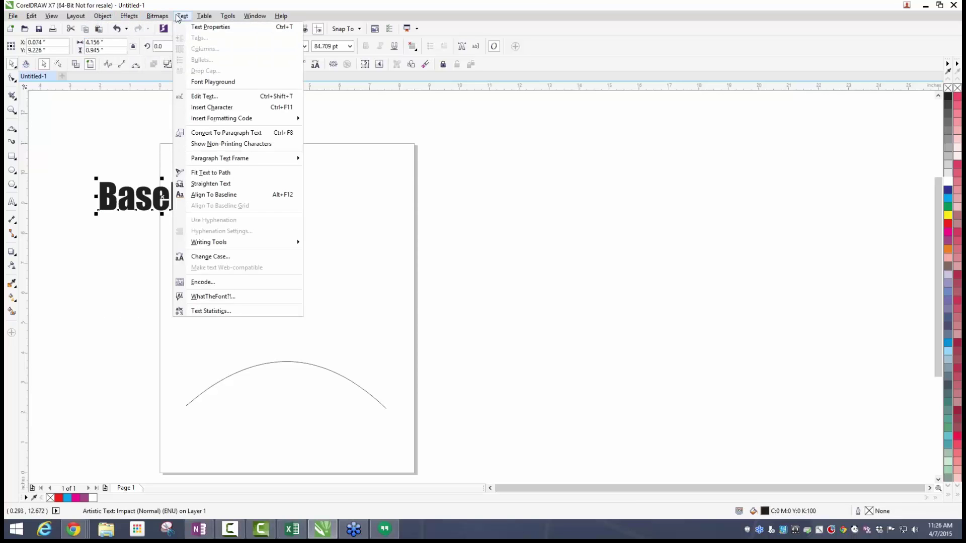
mouse_move(206, 16)
mouse_move(106, 21)
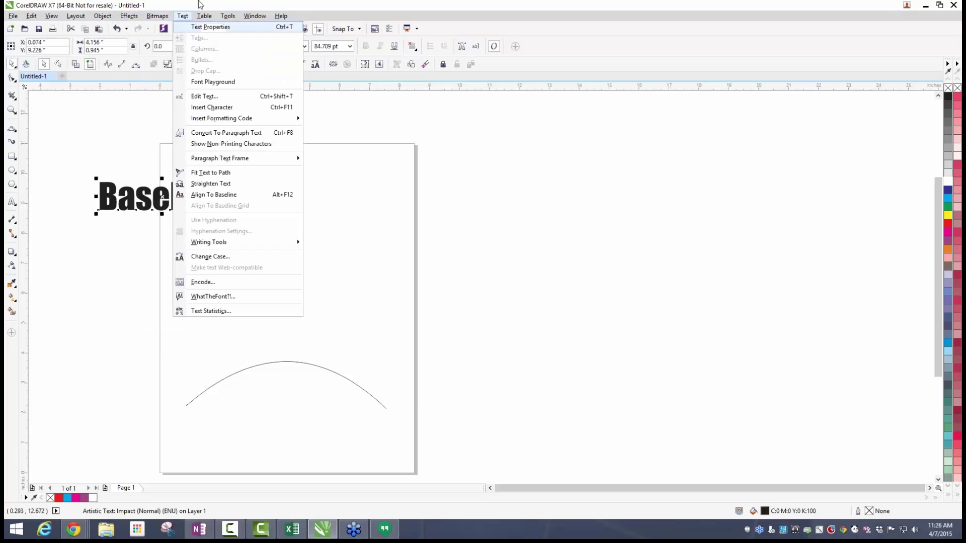
key(Escape)
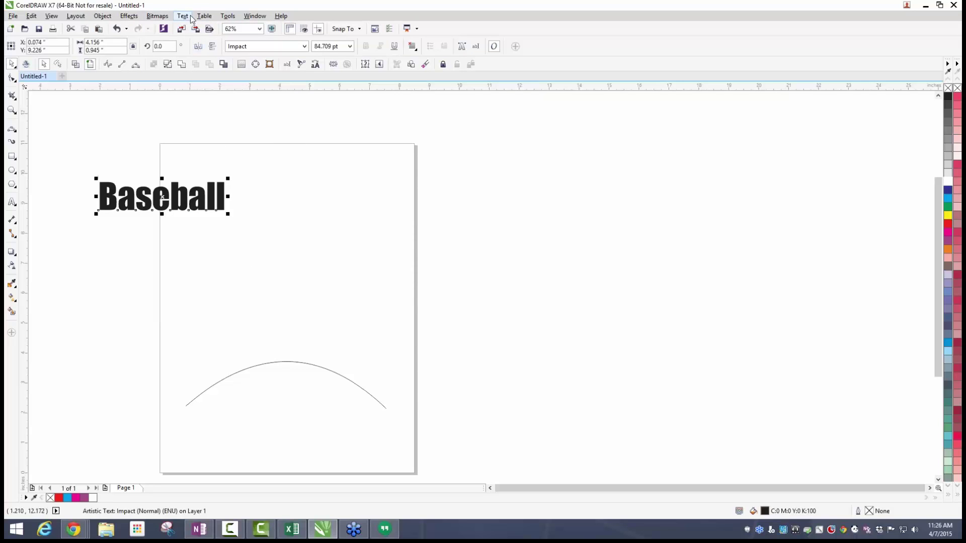
click(185, 16)
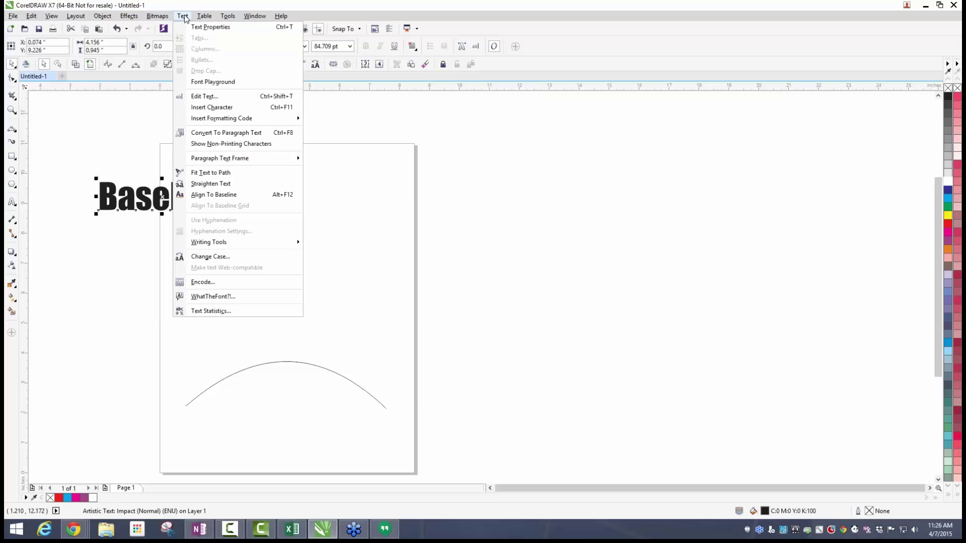
click(206, 176)
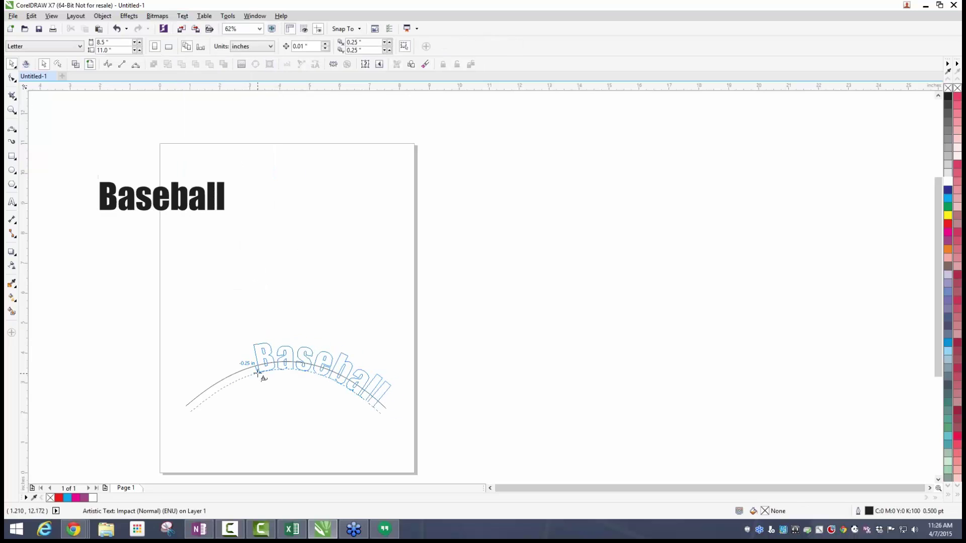
click(227, 385)
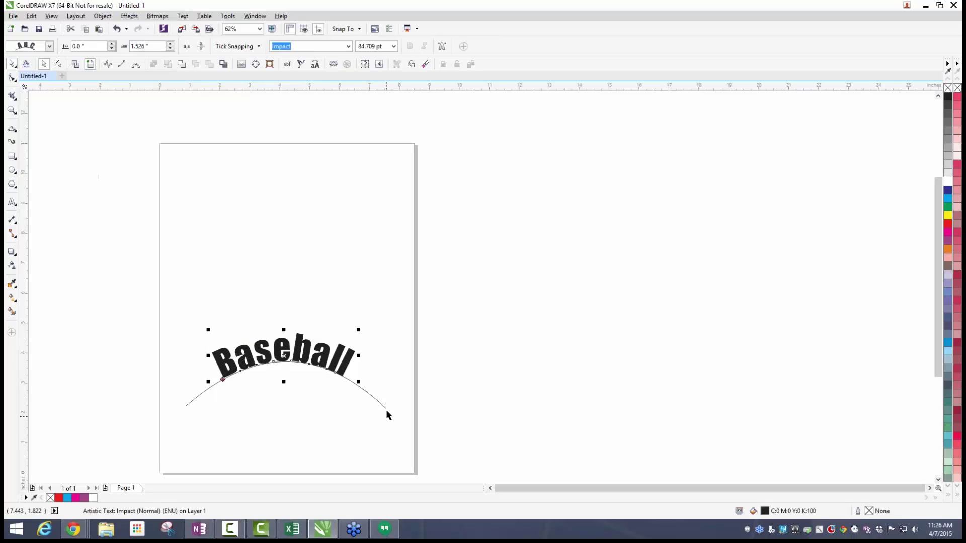
drag(358, 329, 427, 297)
drag(326, 333, 351, 353)
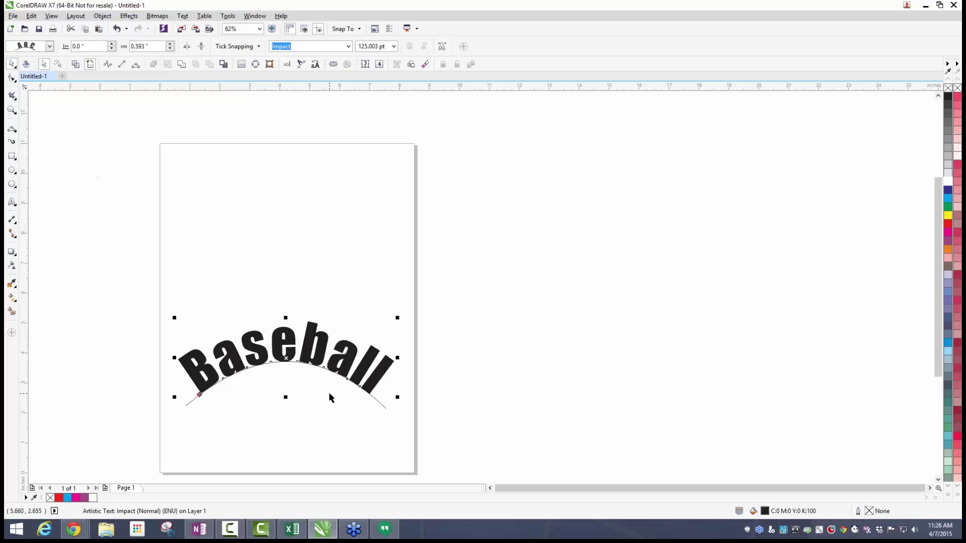
Delete the arch curve beneath the "Baseball" text and move the curved text to the top of the page.
click(385, 419)
click(384, 405)
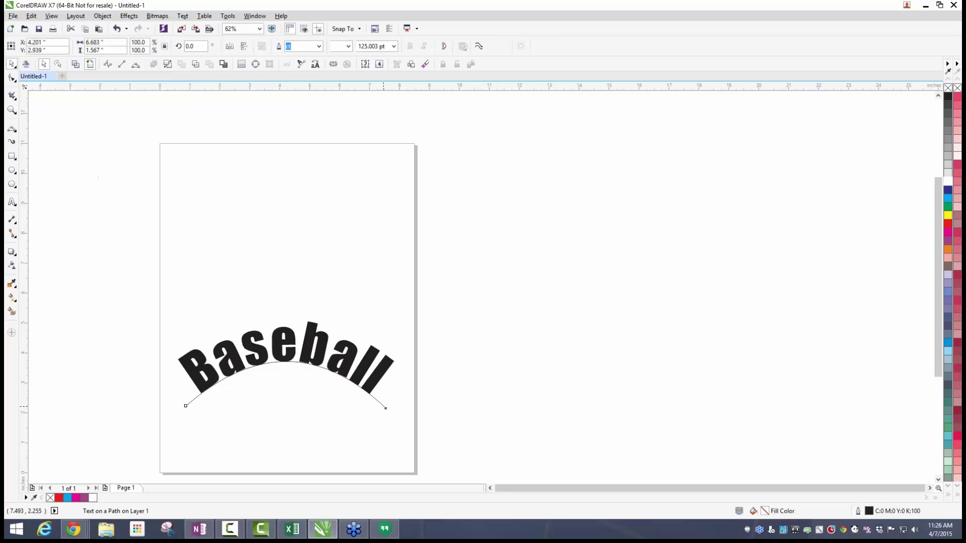
key(Delete)
drag(344, 365, 347, 200)
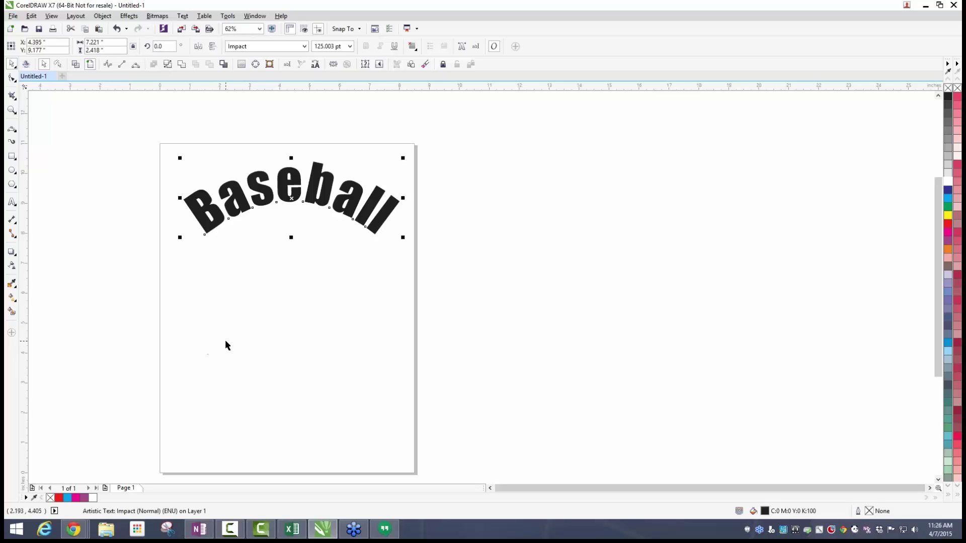
Draw an ellipse about 5.97 by 4.73 inches, move it up directly beneath the arched "Baseball" text, and deselect it.
click(12, 170)
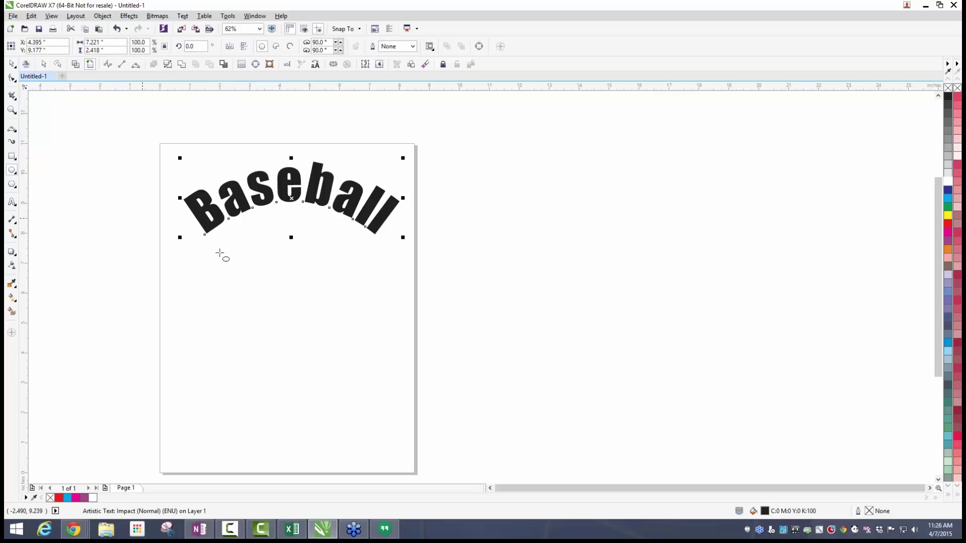
drag(239, 272, 404, 410)
key(space)
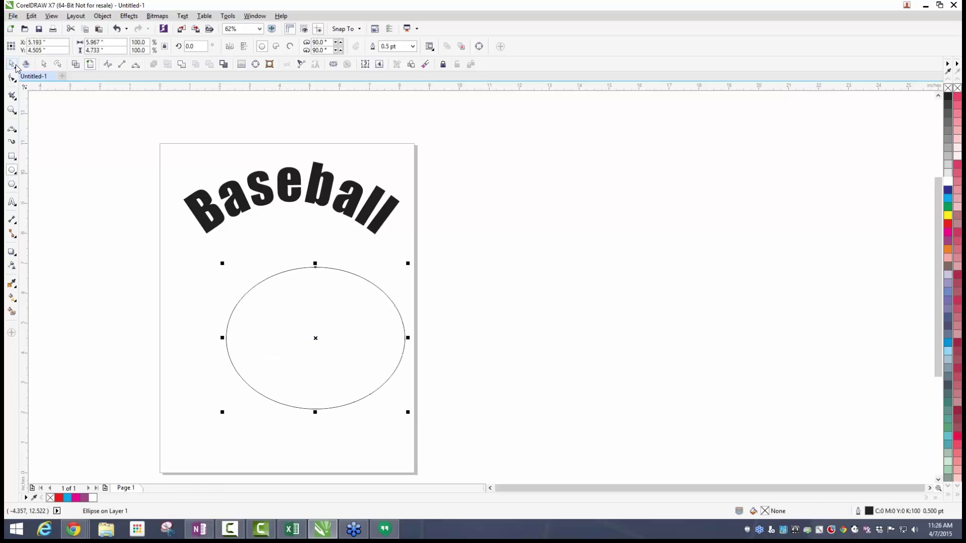
drag(312, 334, 288, 272)
click(37, 291)
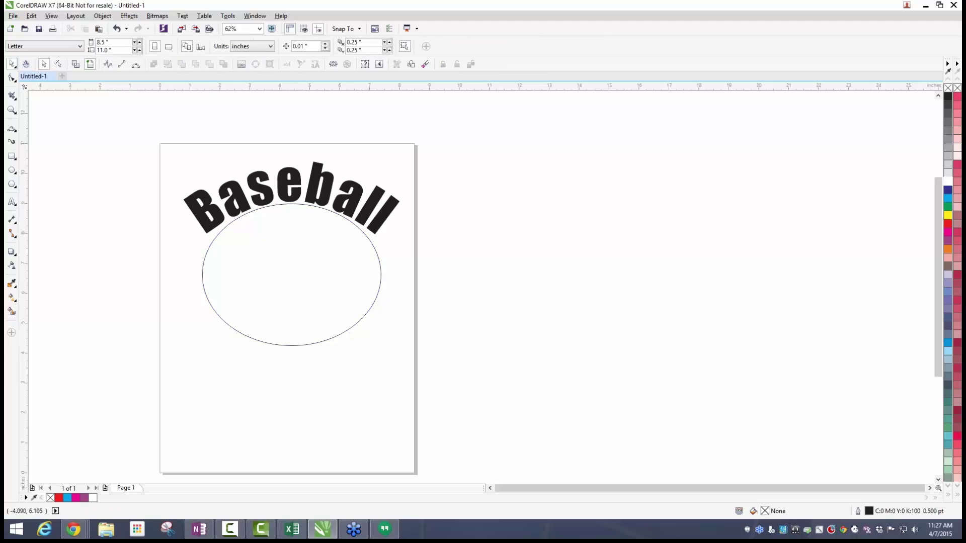
Add the artistic text "RULES!" below the ellipse and enlarge it to about 110 pt.
click(15, 205)
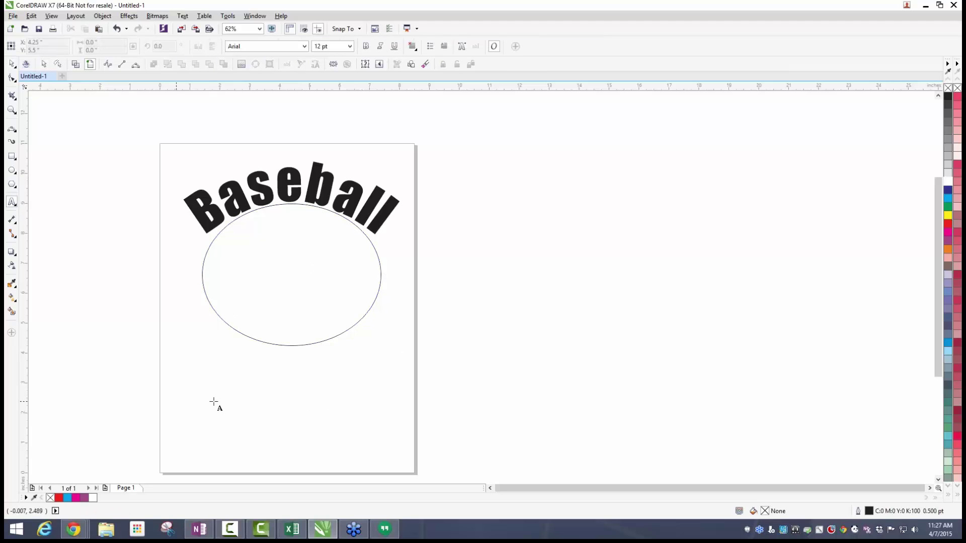
click(254, 413)
text(RULES!)
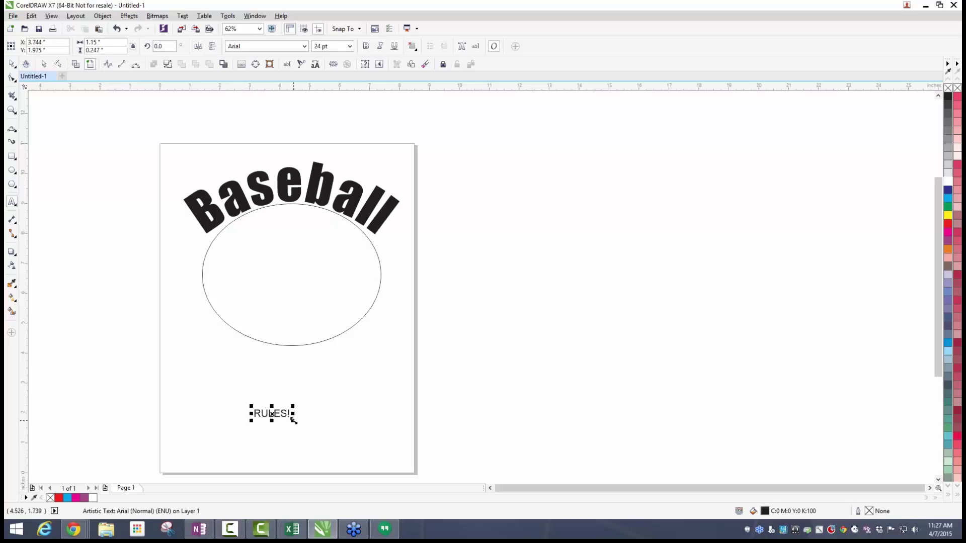
drag(367, 457, 459, 456)
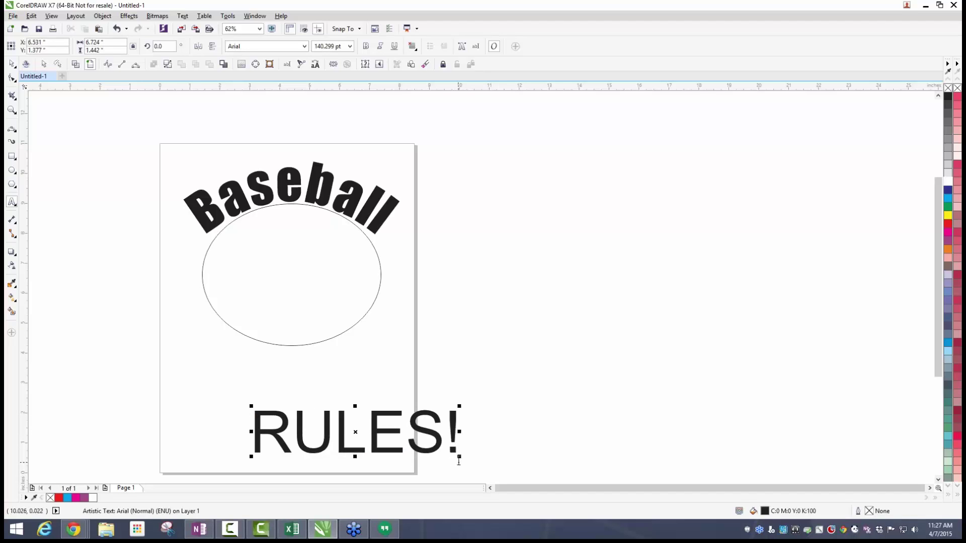
drag(460, 456, 416, 447)
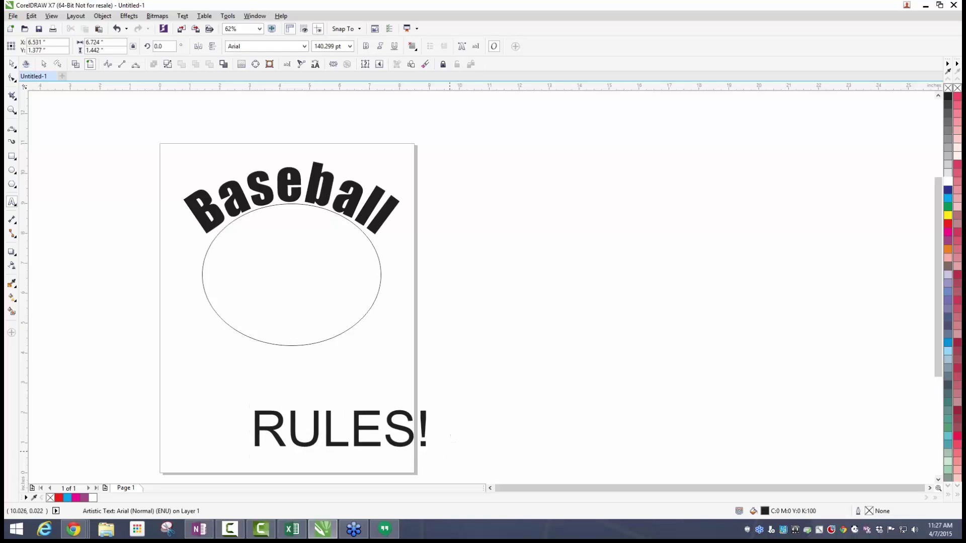
Select all the characters of "RULES!" and set their font to Impact.
click(303, 46)
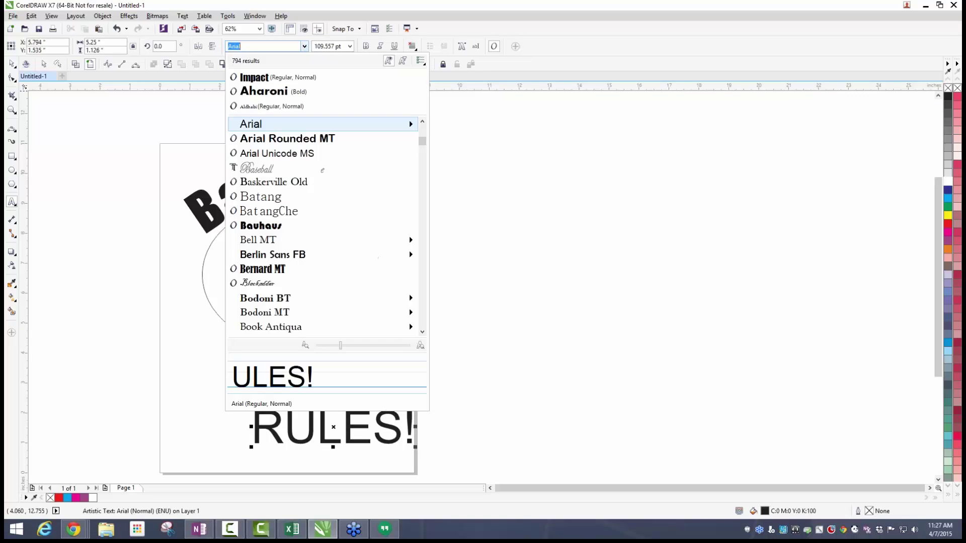
click(261, 77)
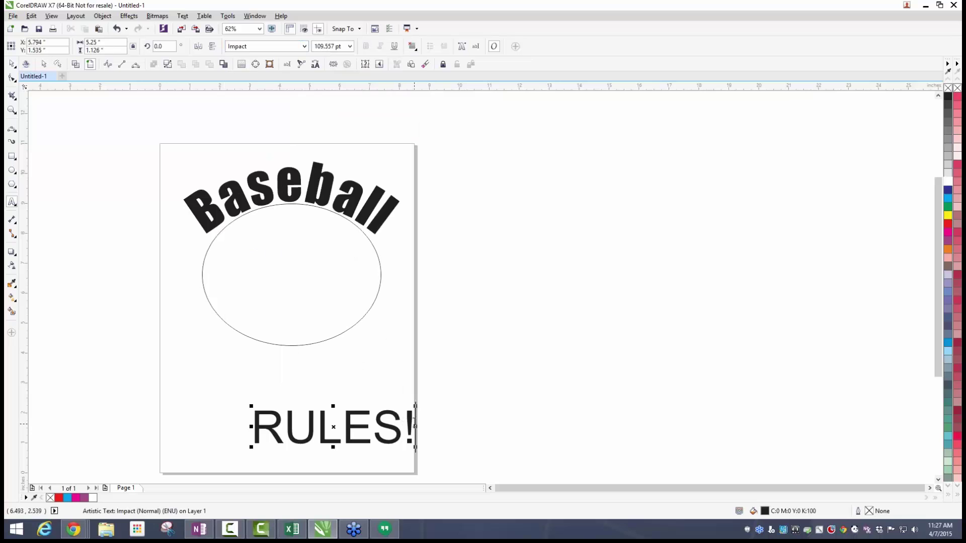
drag(414, 427, 250, 427)
click(304, 46)
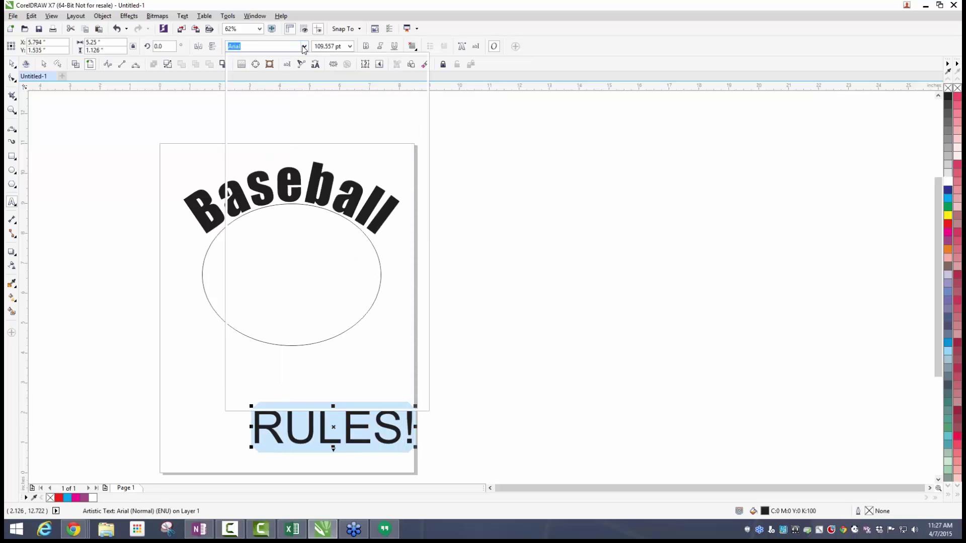
click(262, 77)
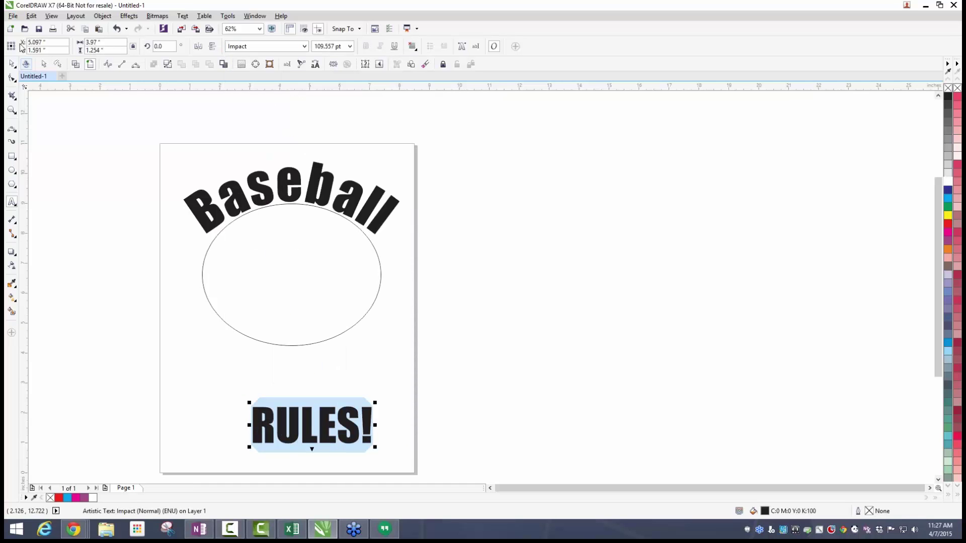
Fit the "RULES!" text to the bottom edge of the ellipse as path text.
click(11, 64)
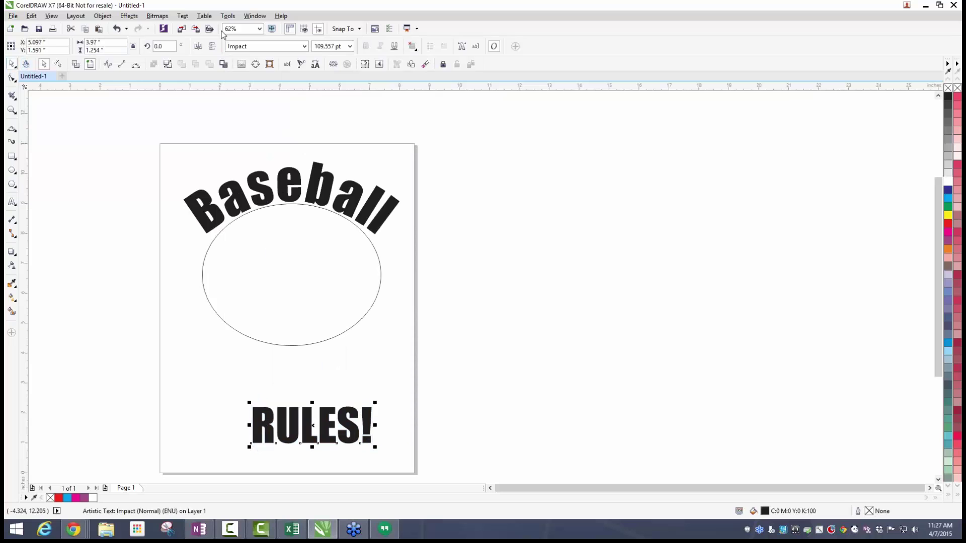
click(182, 17)
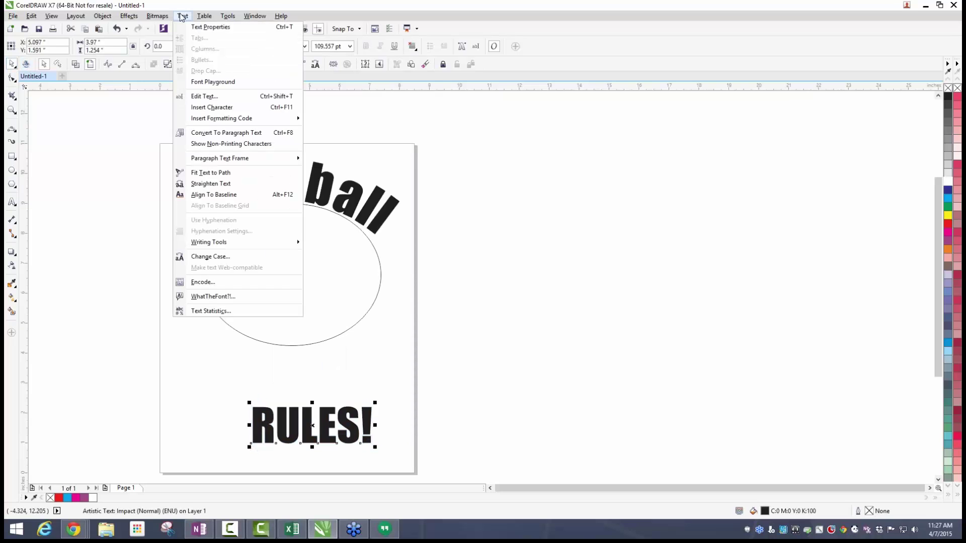
click(191, 172)
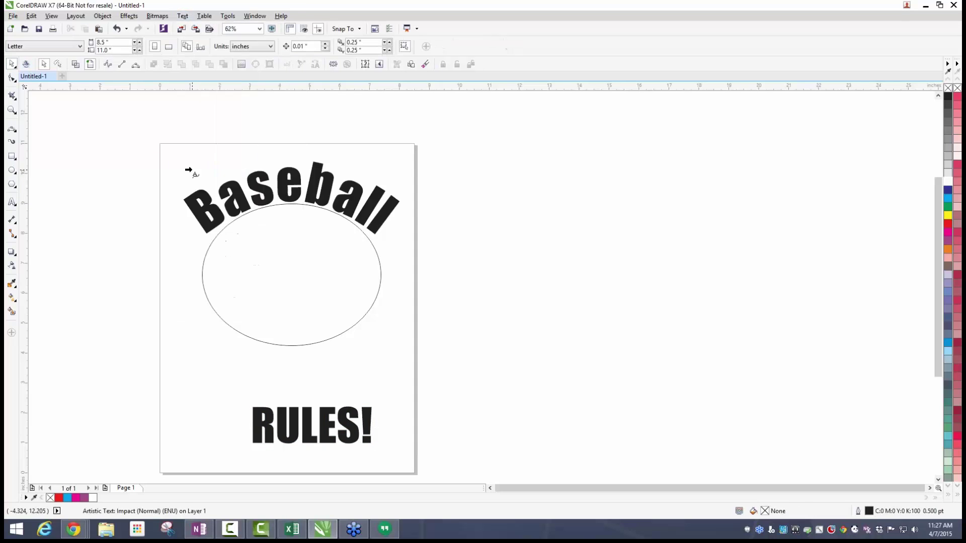
click(292, 343)
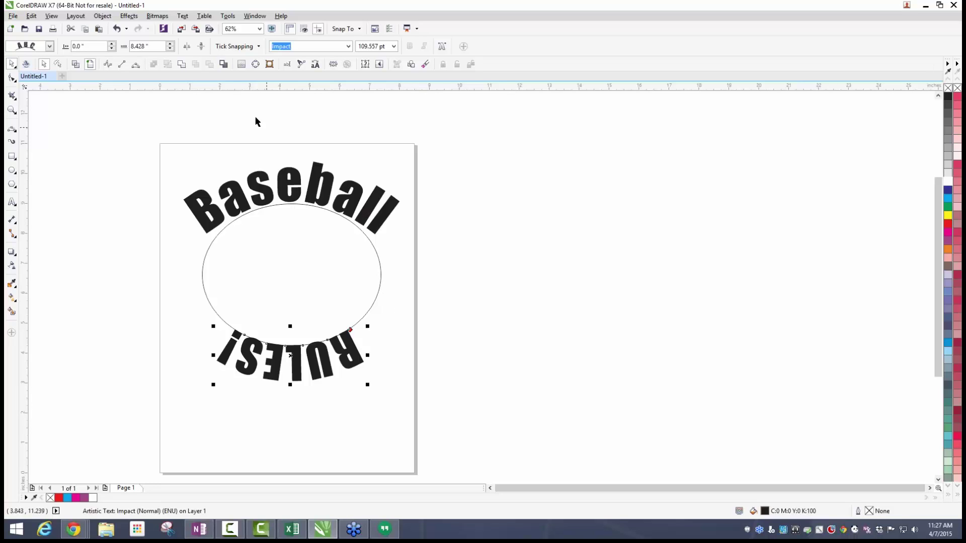
Mirror "RULES!" vertically and horizontally, offset it about 1.23 inches to sit outside the ellipse, and scale it to about 105 pt.
click(201, 46)
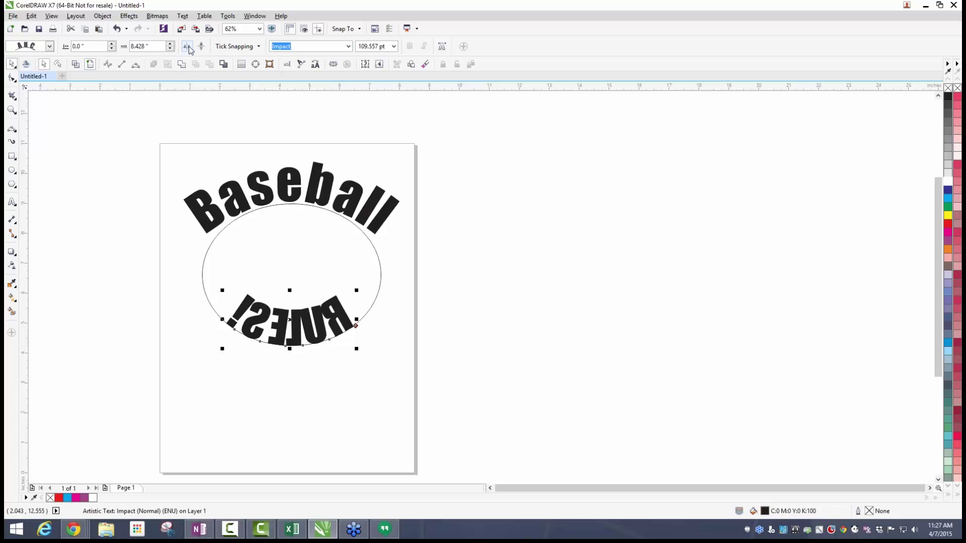
click(189, 46)
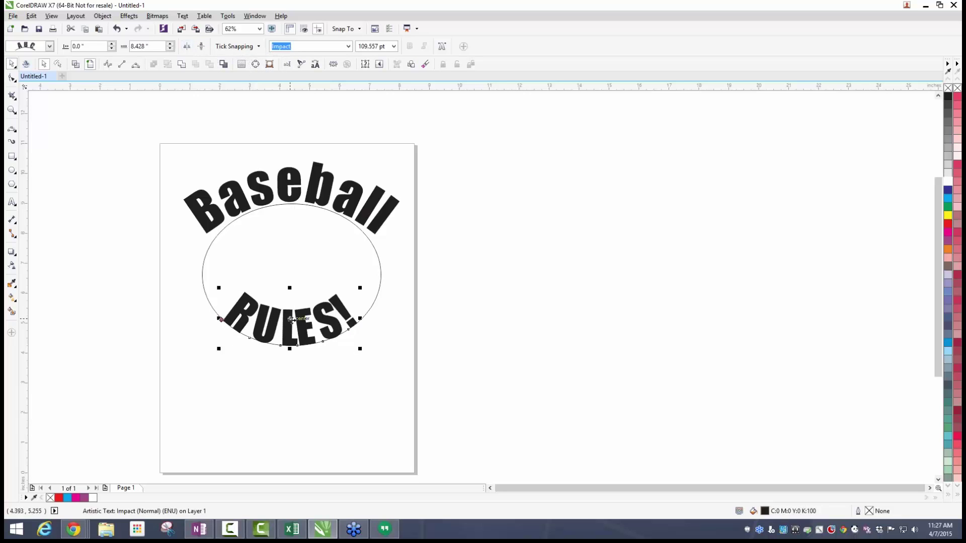
drag(290, 332, 290, 370)
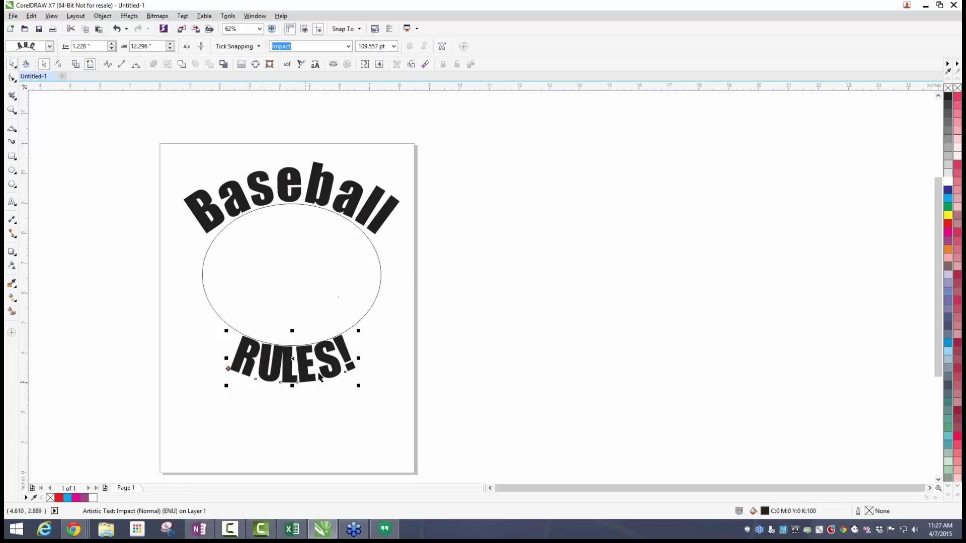
drag(358, 385, 383, 386)
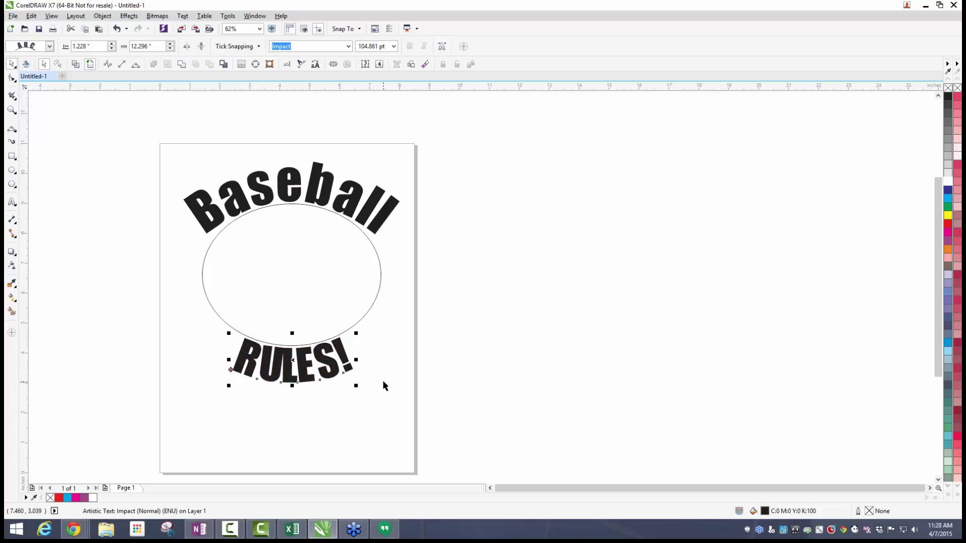
Widen the letter spacing of the curved "RULES!" text with the Shape tool and deselect it.
click(12, 79)
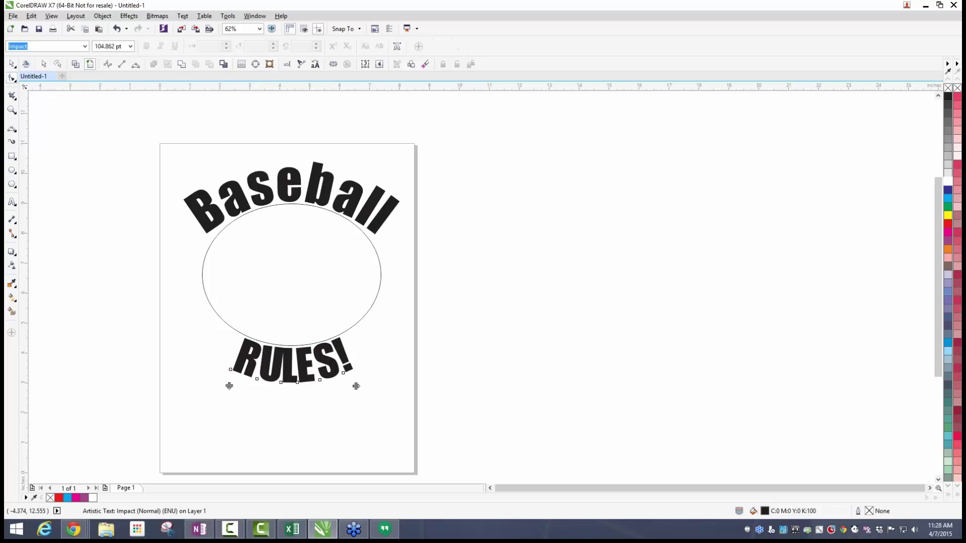
scroll(284, 380, up, 2)
scroll(290, 309, down, 1)
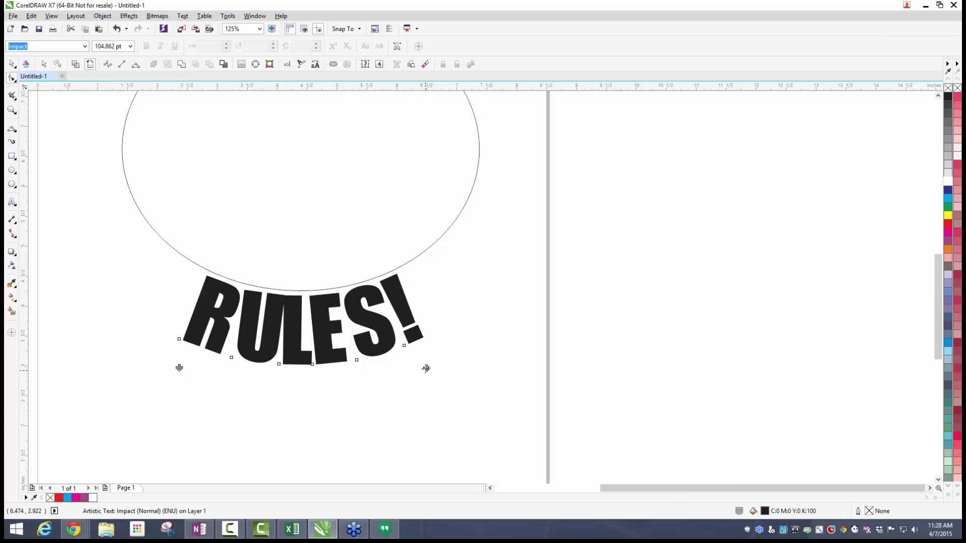
drag(426, 368, 446, 368)
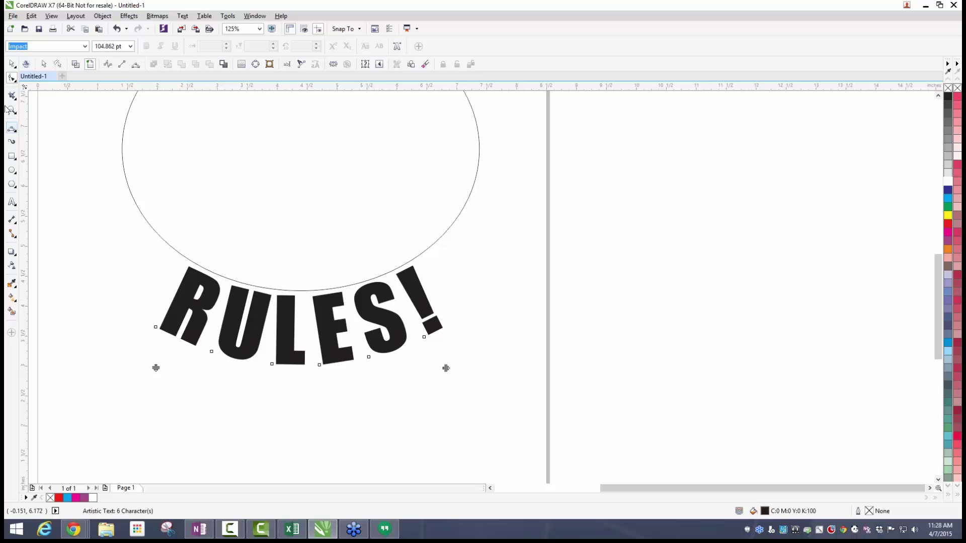
click(12, 64)
click(111, 364)
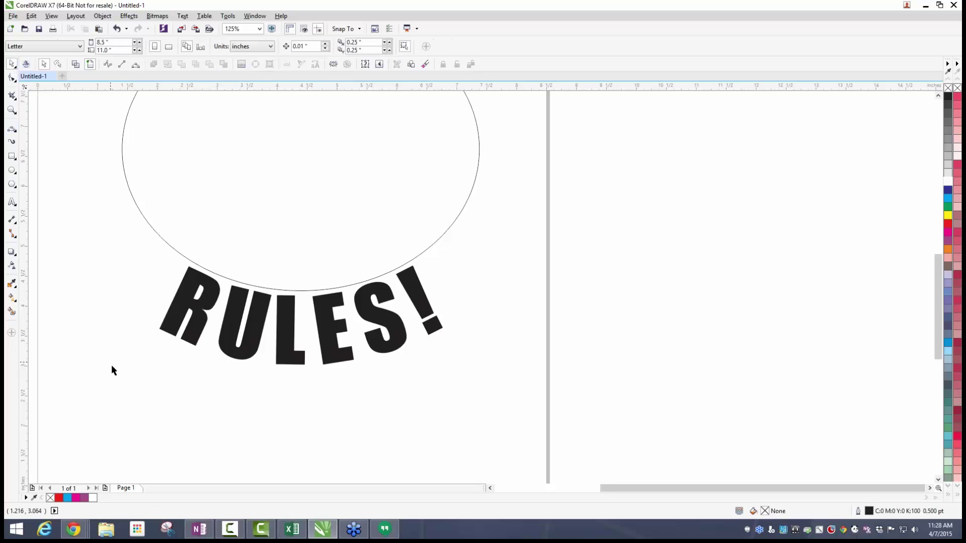
scroll(110, 364, down, 4)
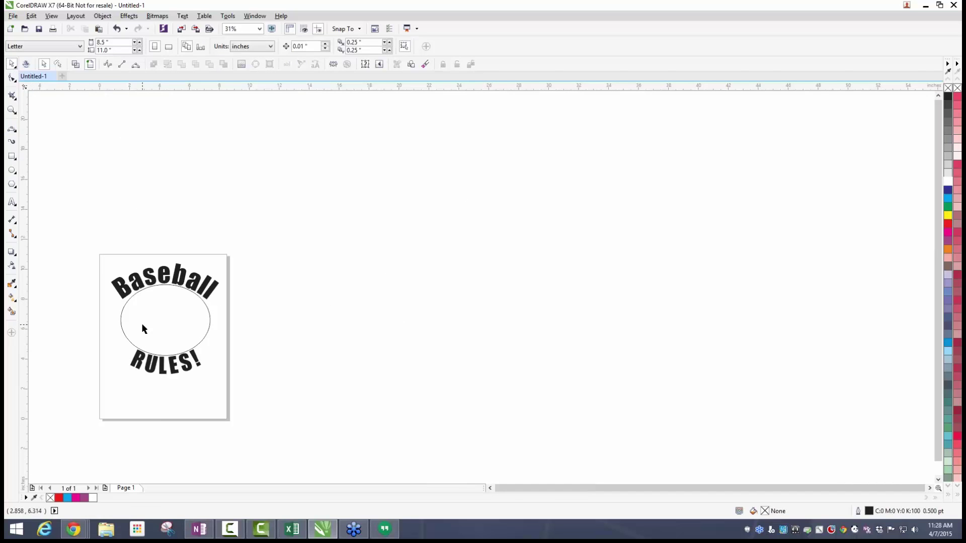
scroll(143, 326, up, 2)
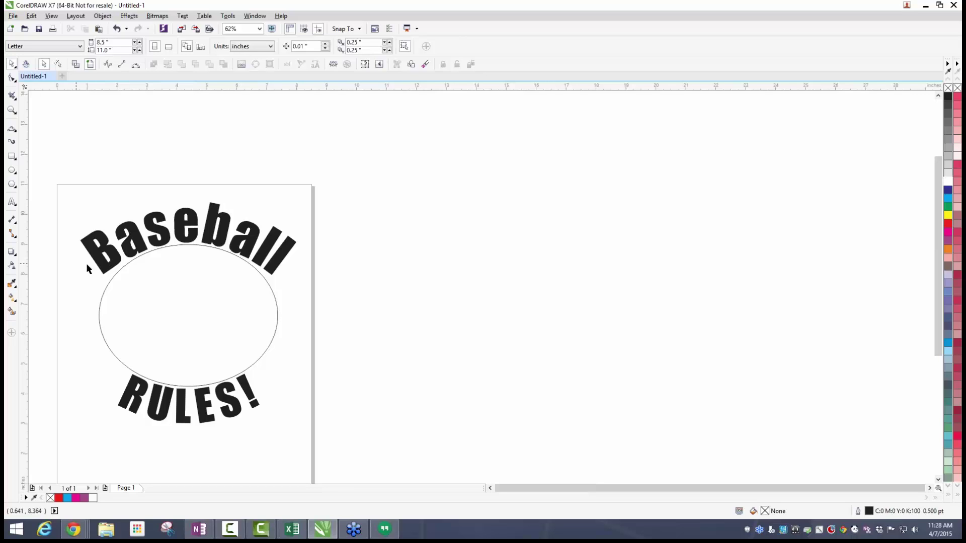
Delete the curved "RULES!" text beneath the ellipse, keeping the ellipse and "Baseball".
click(121, 249)
click(289, 371)
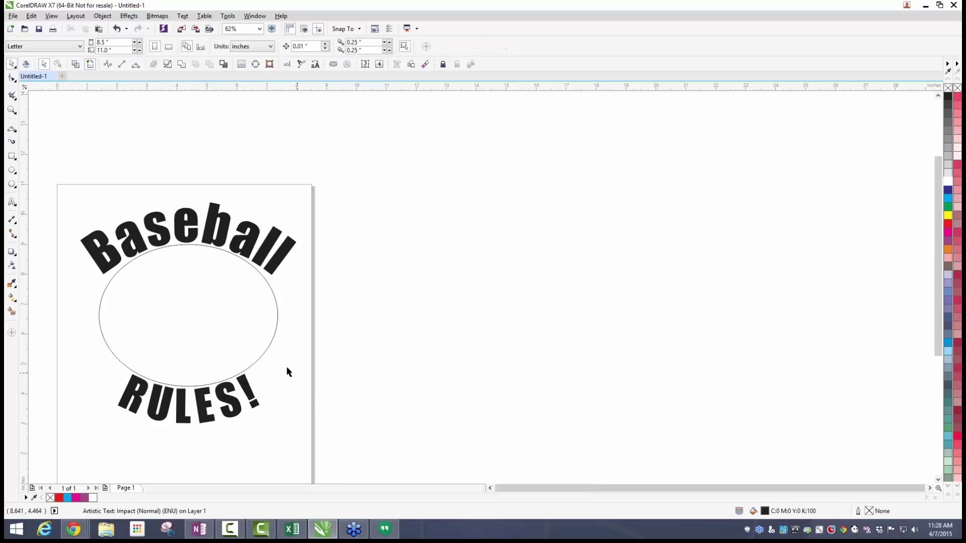
click(272, 340)
click(281, 388)
click(223, 403)
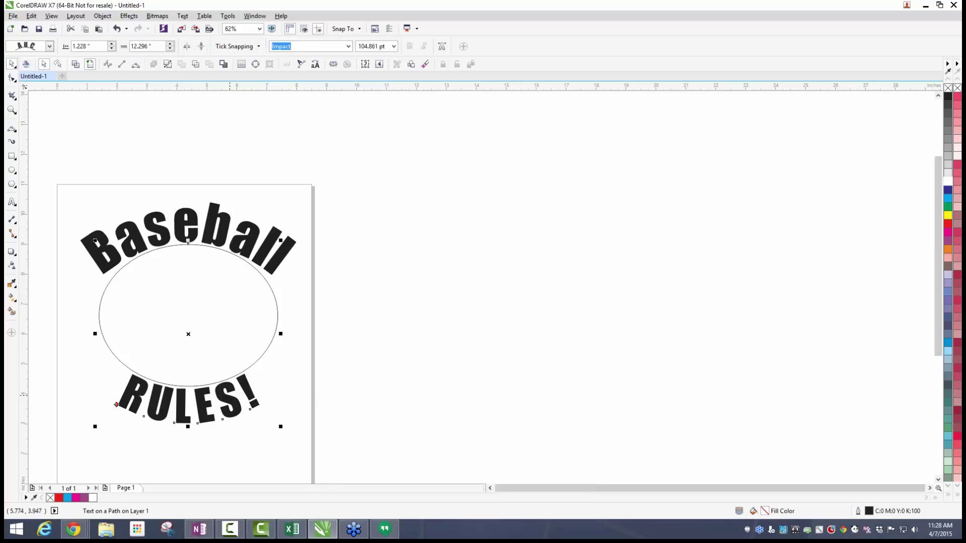
ctrl+click(231, 401)
key(Delete)
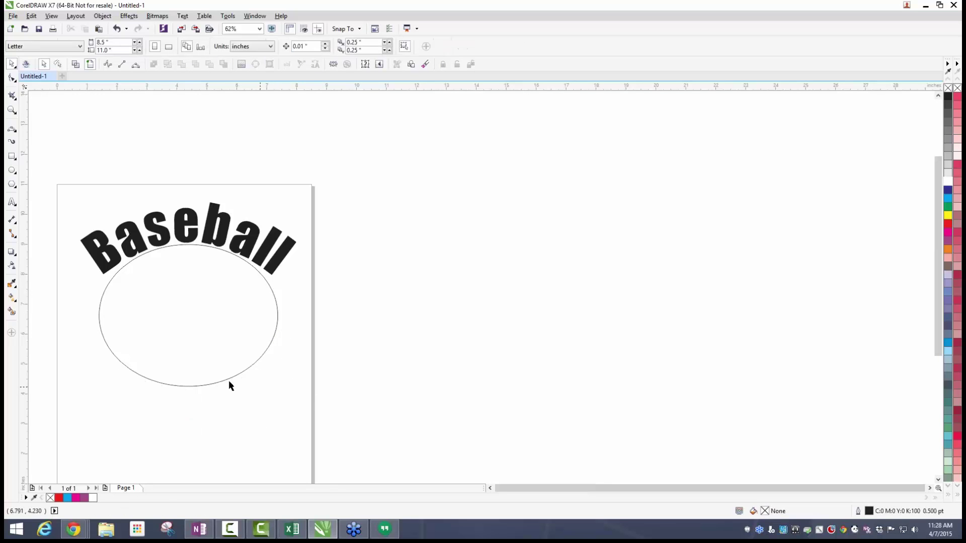
Add the artistic text "Sister" below the ellipse and enlarge it to about 200 pt.
click(12, 202)
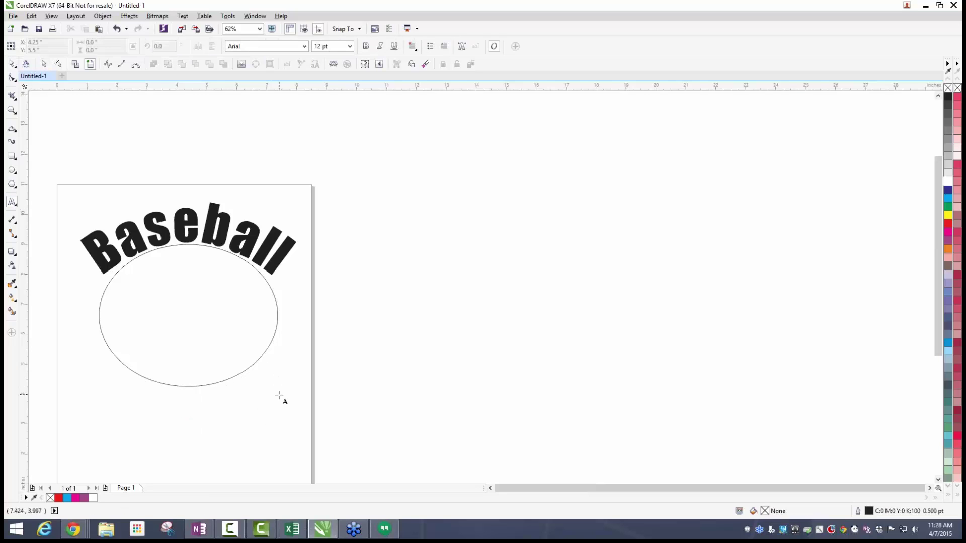
scroll(279, 398, down, 2)
click(219, 422)
text(Sister)
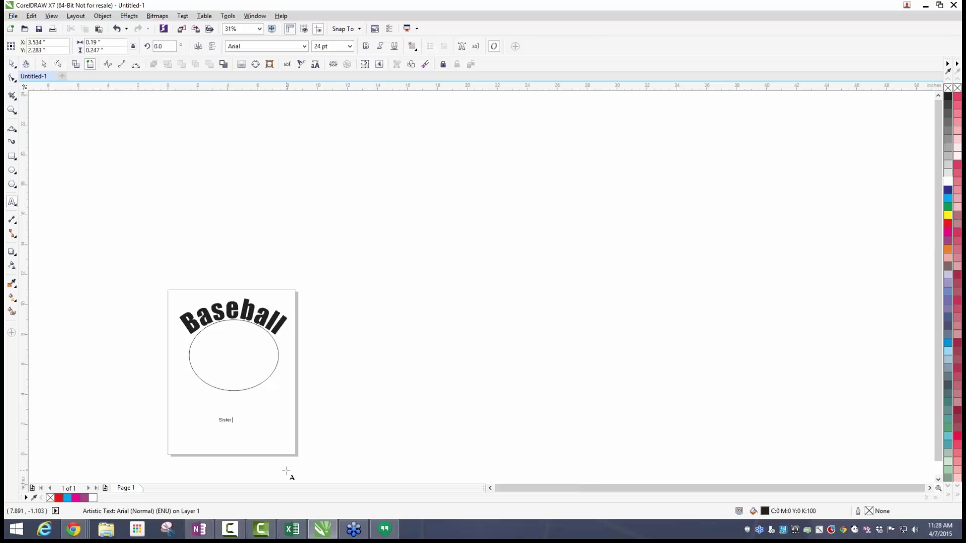
key(ctrl+space)
drag(232, 423, 328, 452)
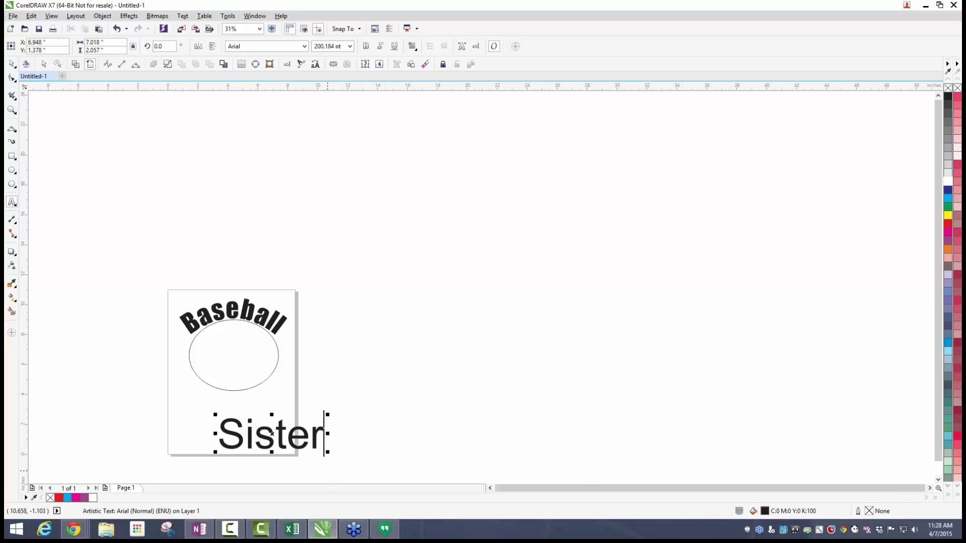
Set the font of "Sister" to Impact and scale the text down to about 113 pt.
click(303, 45)
key(Escape)
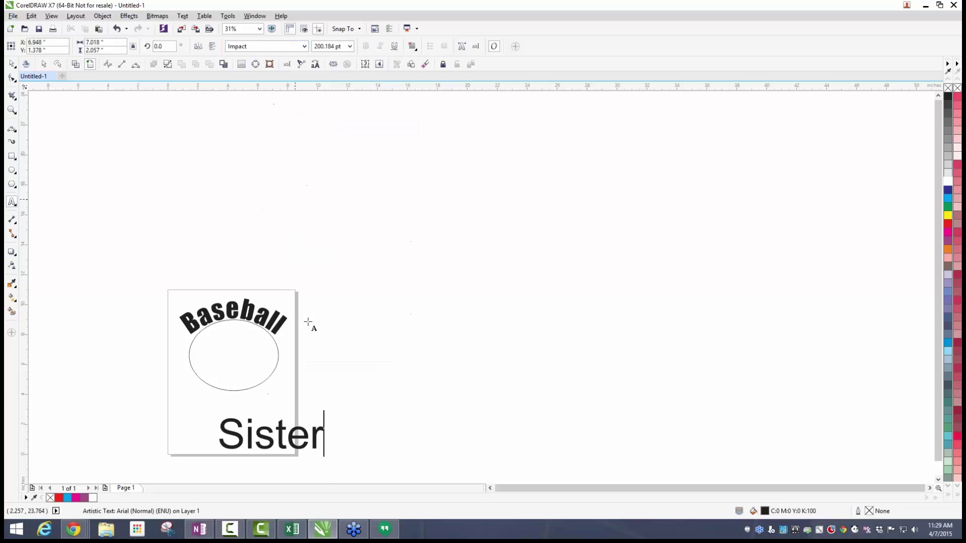
drag(324, 436, 207, 438)
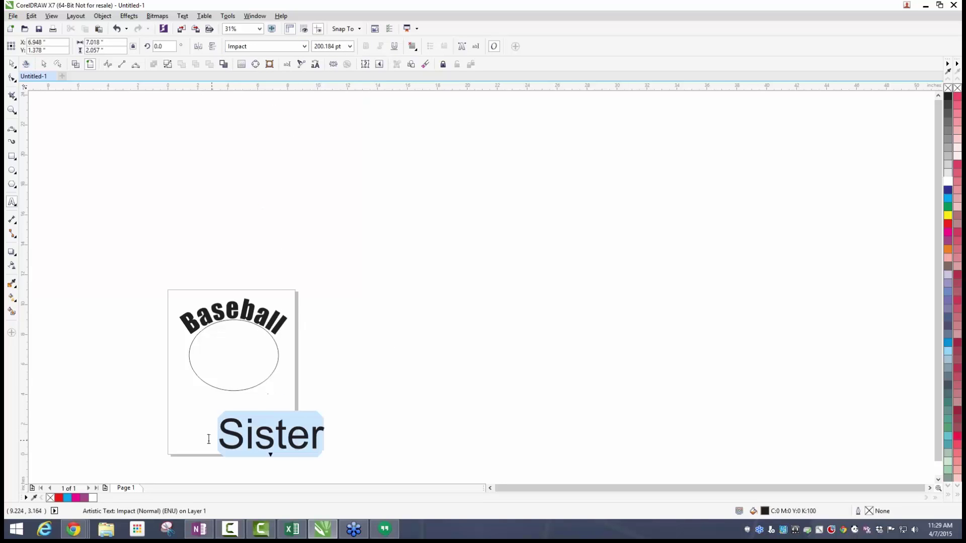
click(304, 46)
click(252, 76)
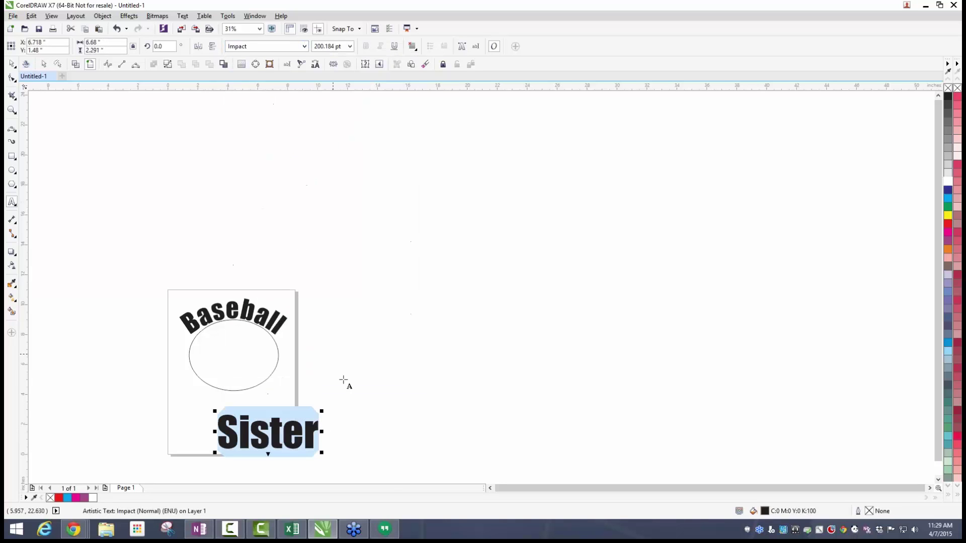
click(11, 64)
drag(322, 454, 275, 436)
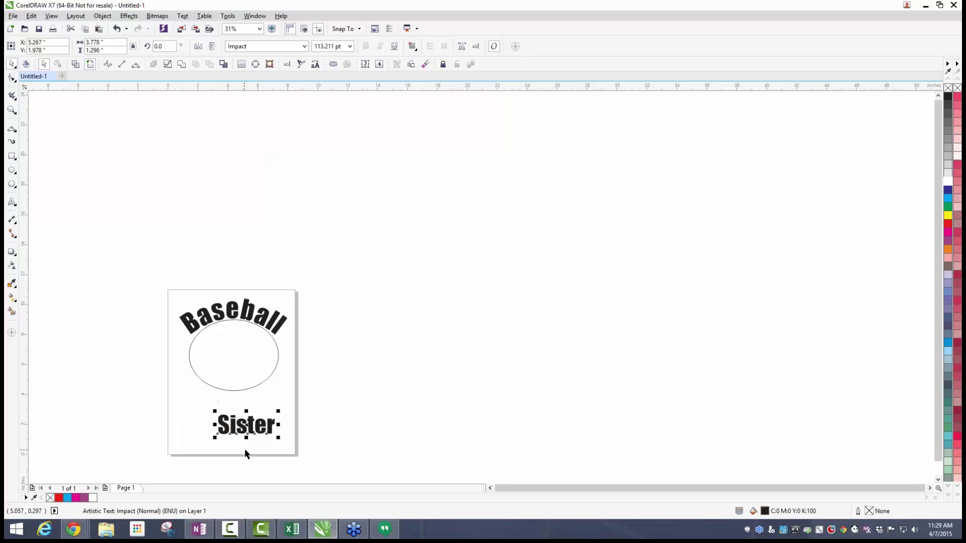
Fit the "Sister" text to the bottom edge of the ellipse as path text.
click(182, 17)
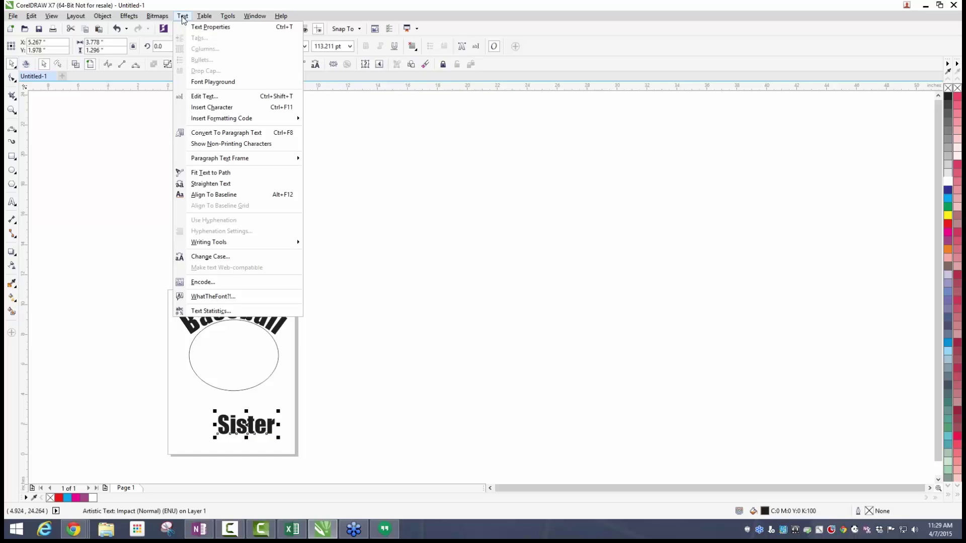
click(201, 173)
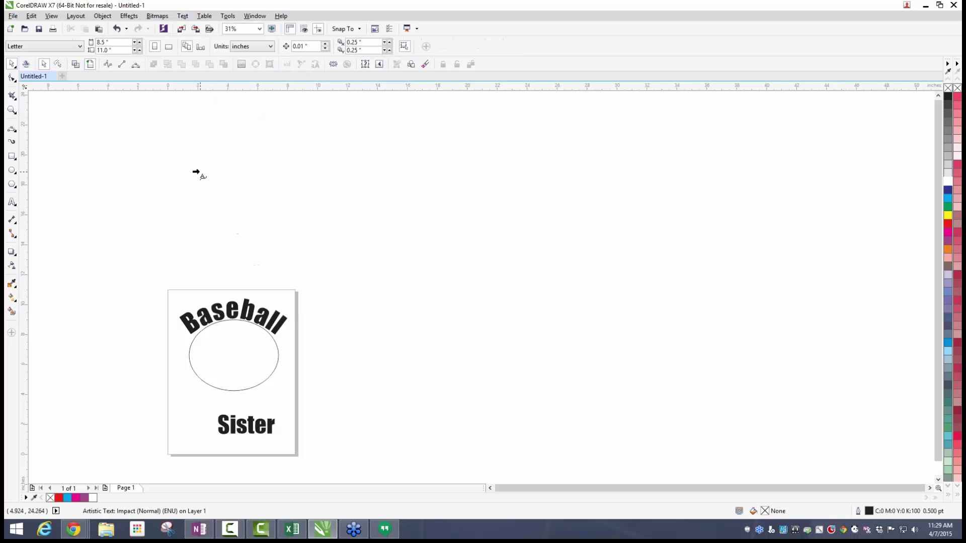
click(234, 395)
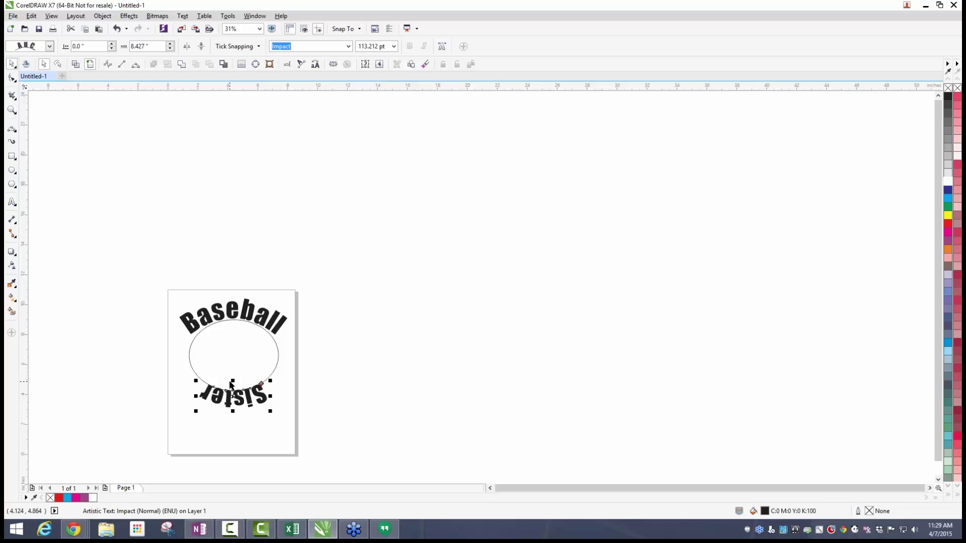
Mirror "Sister" vertically and horizontally, and offset it about 1.27 inches so it sits just outside the ellipse's bottom edge.
click(201, 47)
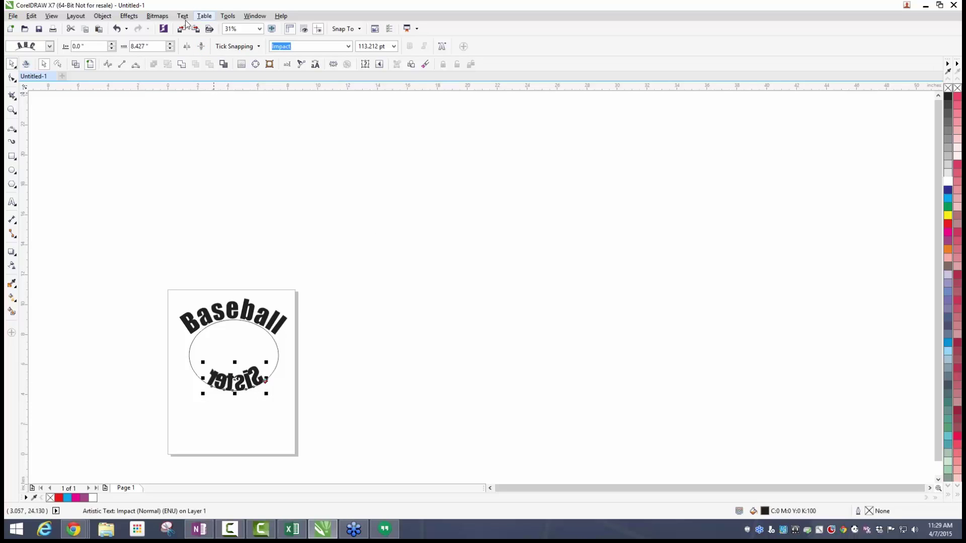
click(187, 47)
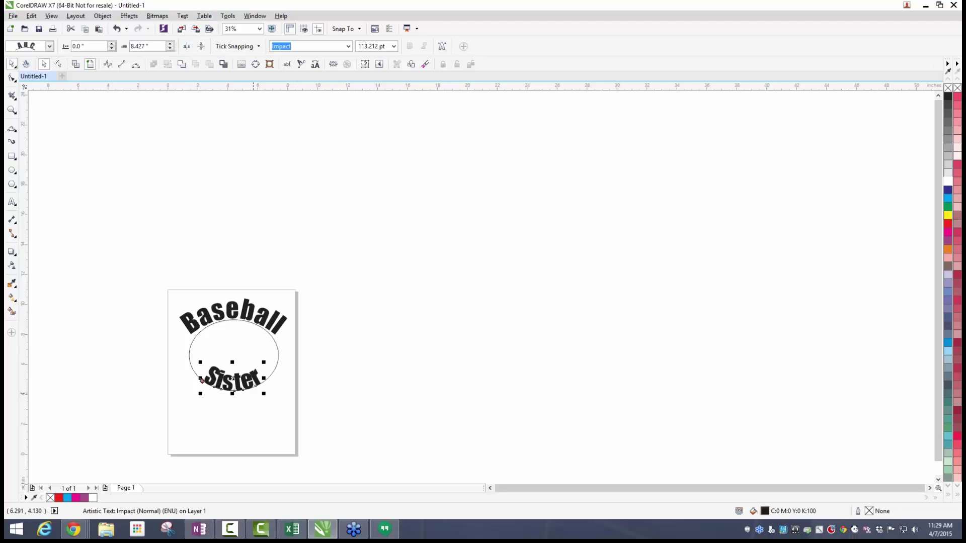
drag(236, 377, 238, 393)
Widen the letter spacing of the curved "Sister" text with the Shape tool and deselect it.
scroll(238, 395, up, 5)
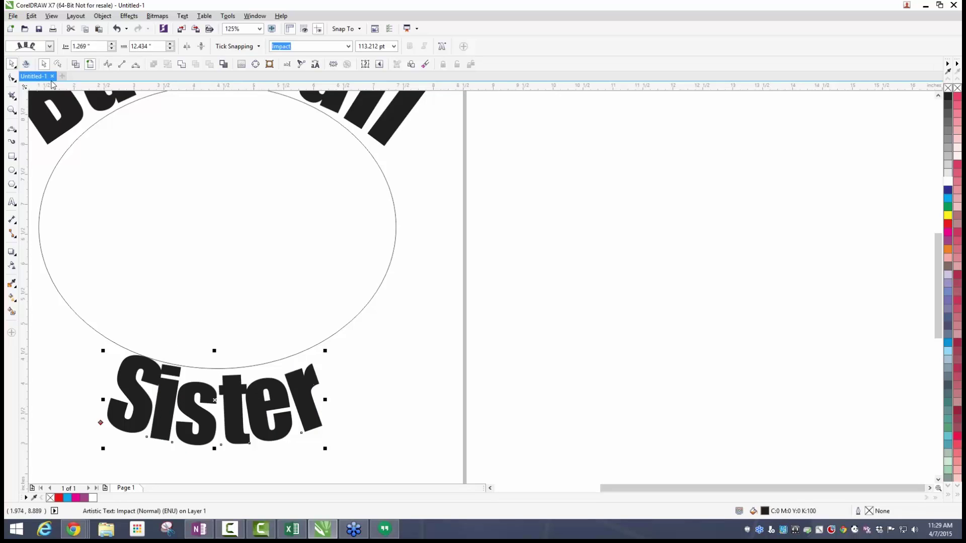
click(13, 78)
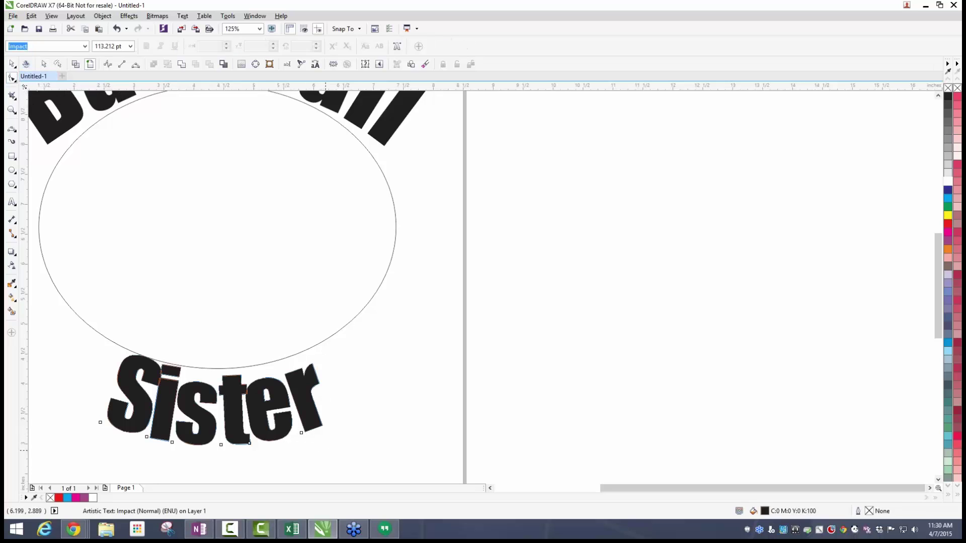
drag(329, 449, 370, 447)
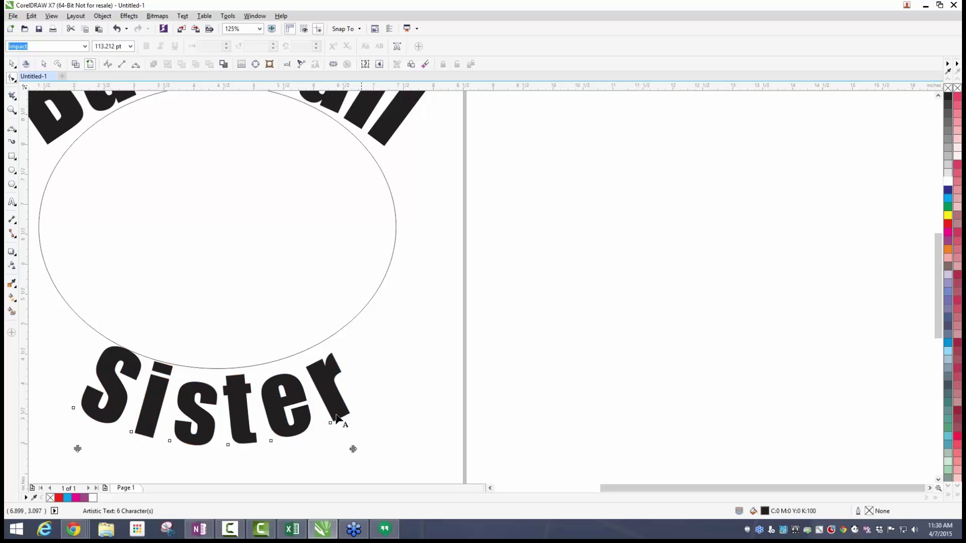
click(12, 63)
click(382, 220)
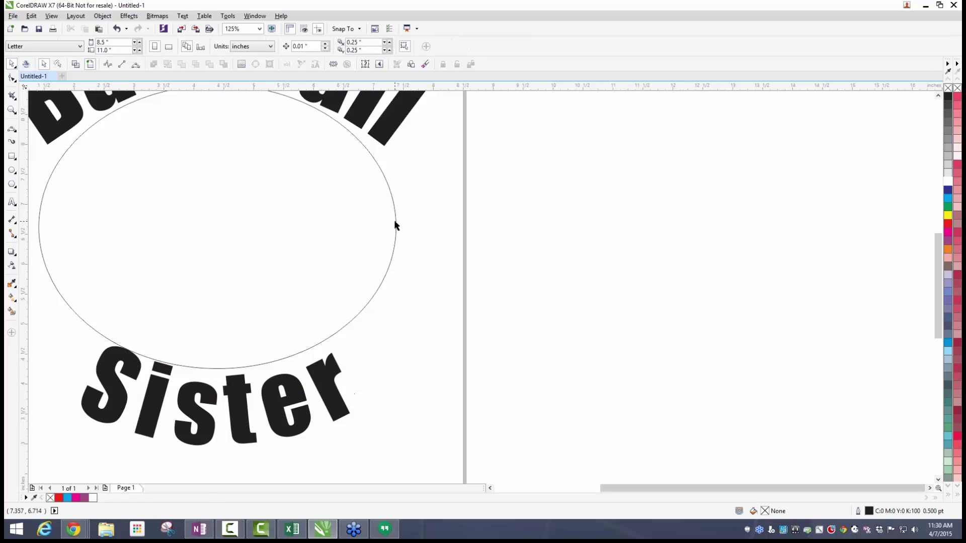
Delete the ellipse that guides the curved "Sister" text, keeping both curved words.
click(395, 223)
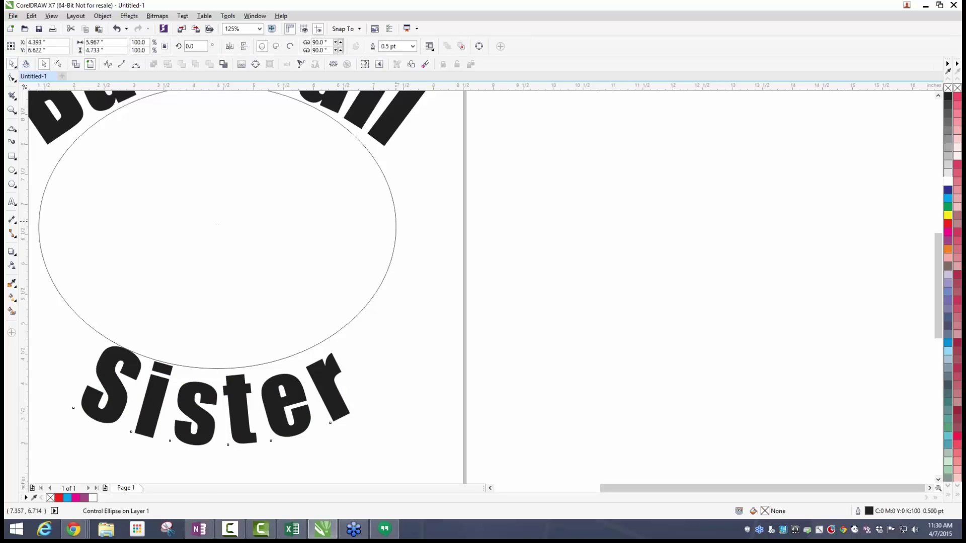
key(Delete)
key(shift+F4)
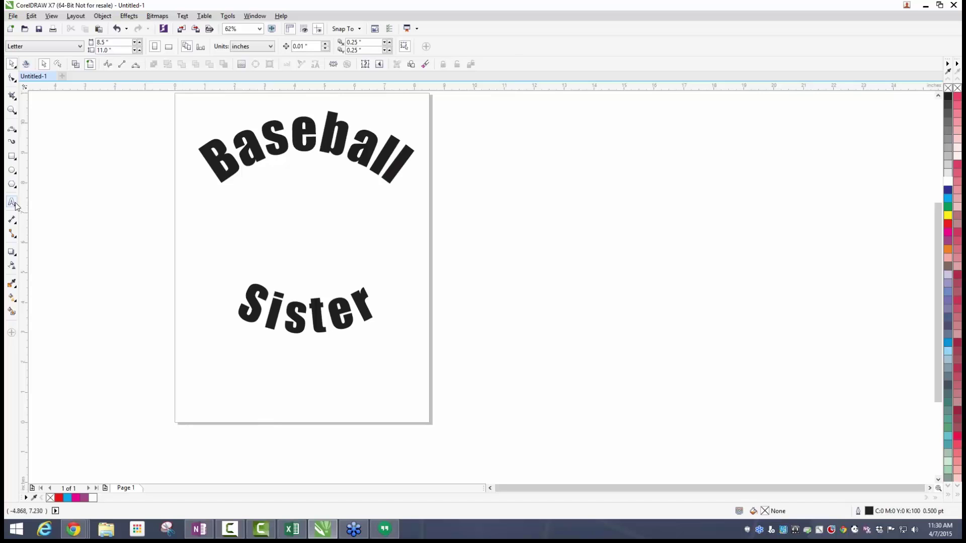
Add the artistic text "FOOTBALL" below the curved word "Sister".
key(F8)
click(252, 394)
text(FOOTB ALL)
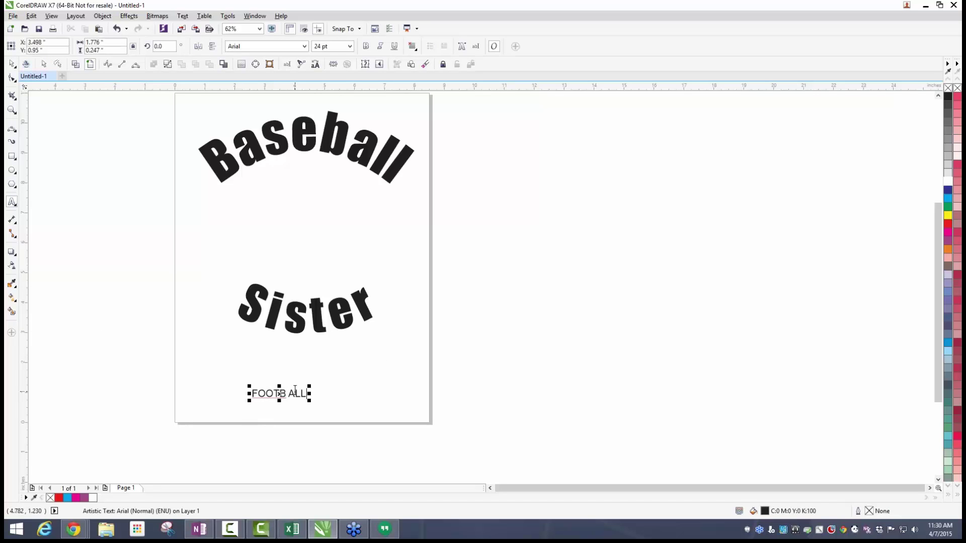
click(289, 395)
key(BackSpace)
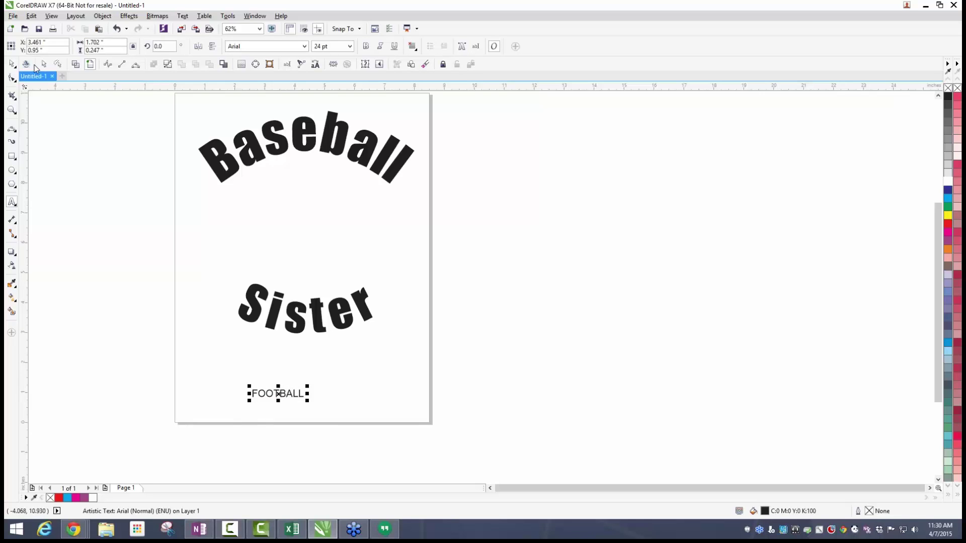
Enlarge the "FOOTBALL" text to about 11.07 inches wide and place it directly under "Sister".
click(18, 64)
drag(305, 385, 523, 461)
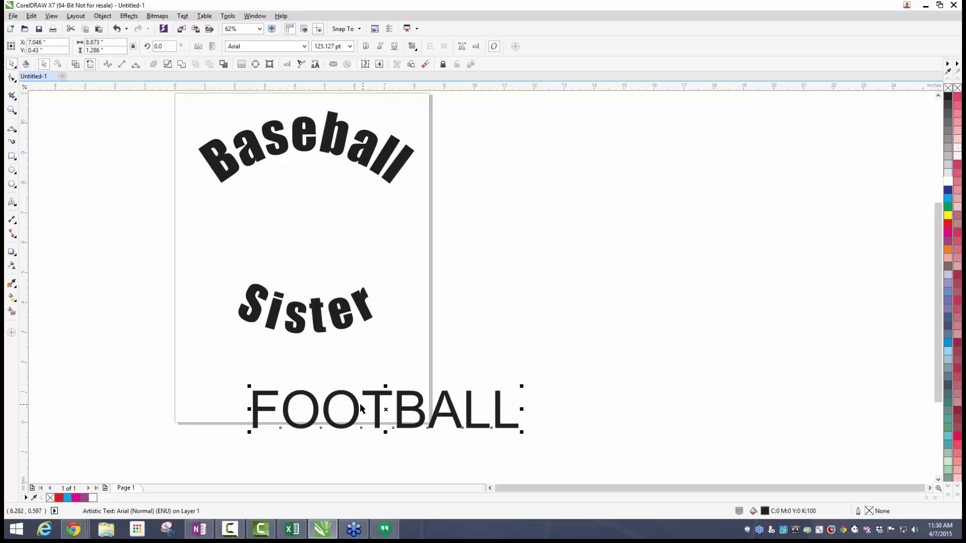
drag(344, 405, 226, 373)
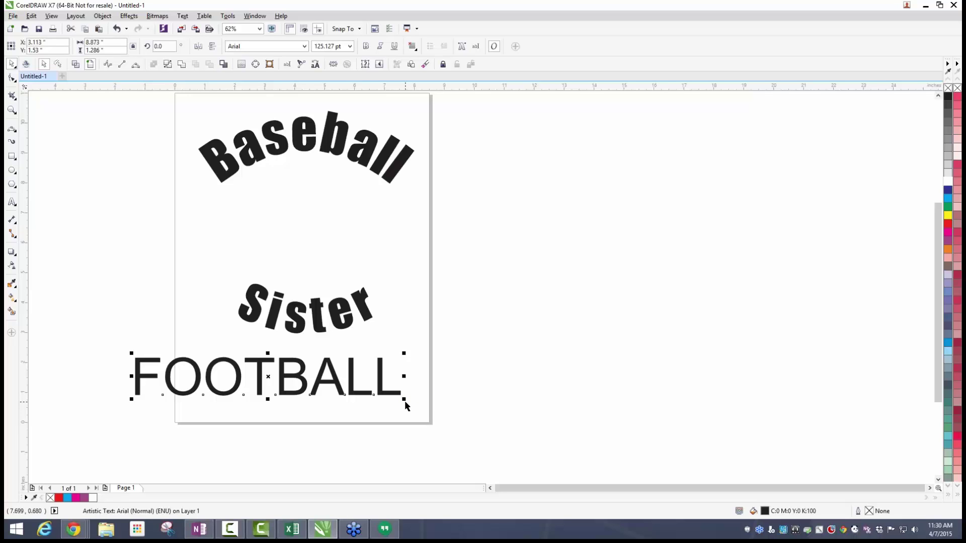
drag(405, 399, 471, 407)
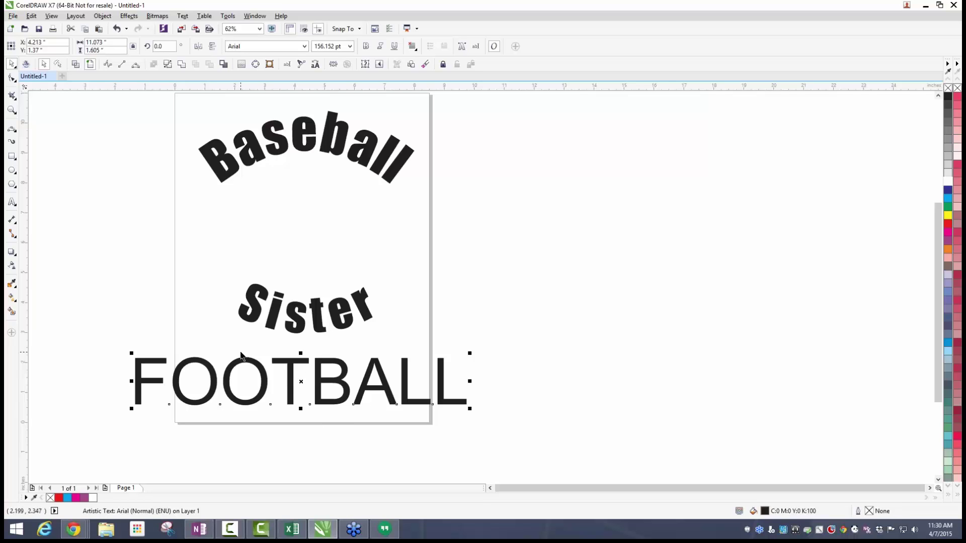
Tighten the letter spacing of "FOOTBALL" with the Shape tool, and delete the text.
click(12, 78)
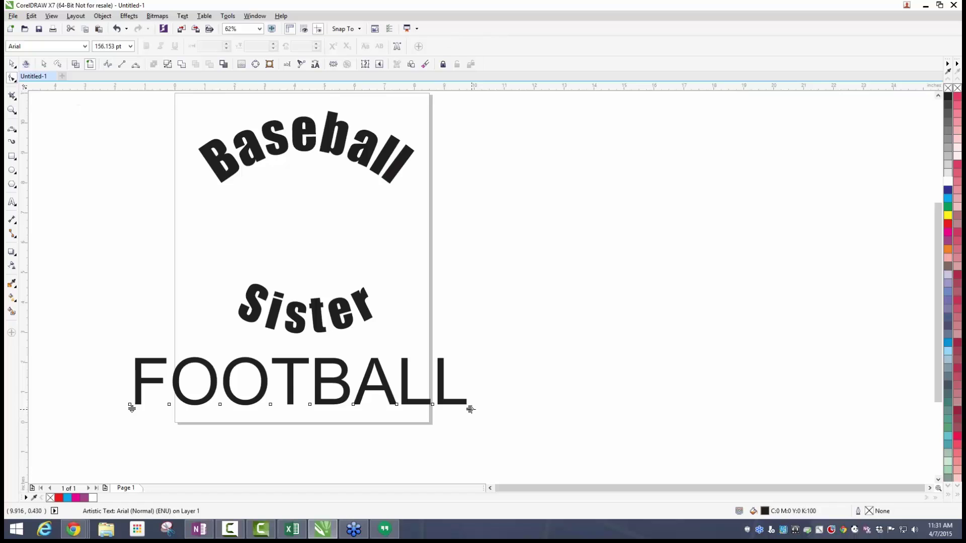
drag(470, 409, 202, 411)
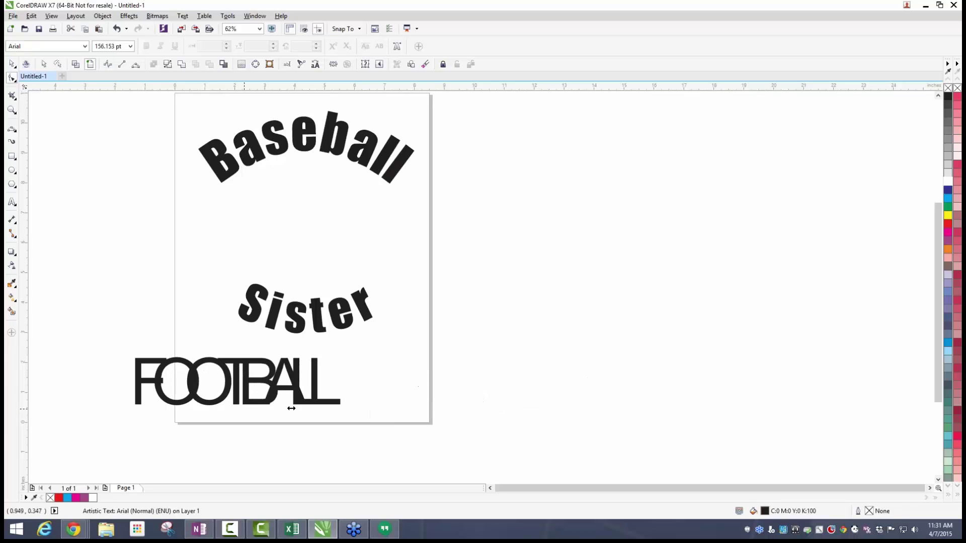
drag(378, 406, 400, 408)
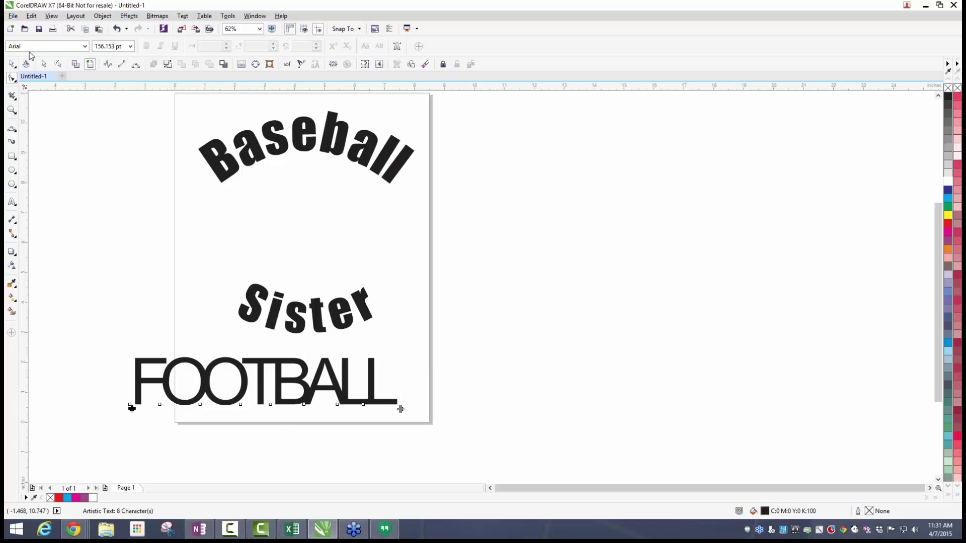
click(12, 63)
key(Delete)
Try an ellipse about 5.43 by 5.57 inches between the curved words "Baseball" and "Sister", and delete it.
key(F7)
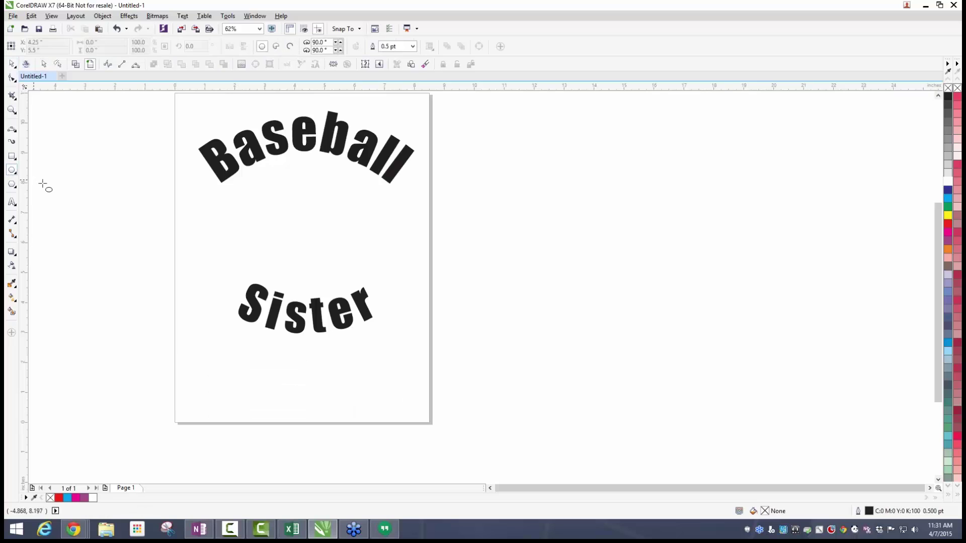
drag(43, 183, 211, 352)
click(12, 64)
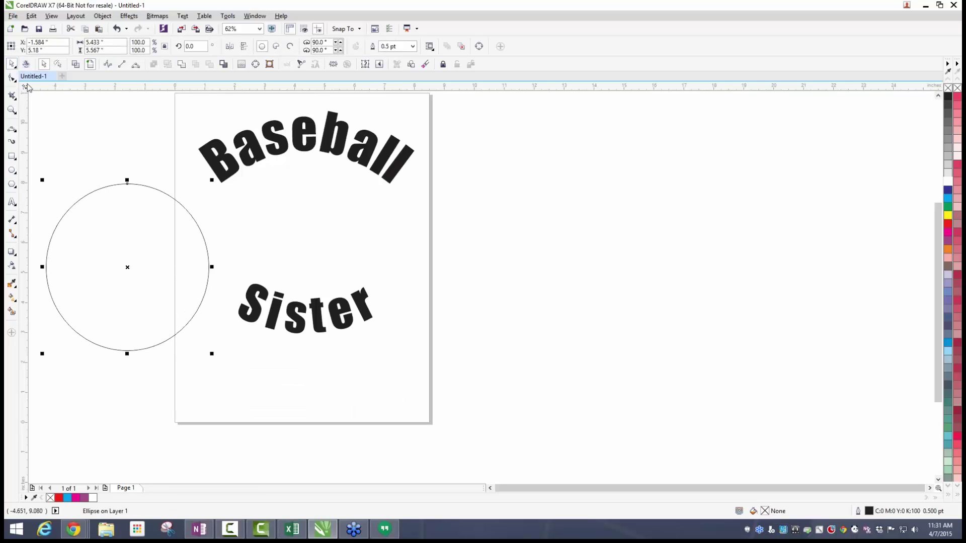
drag(137, 271, 316, 239)
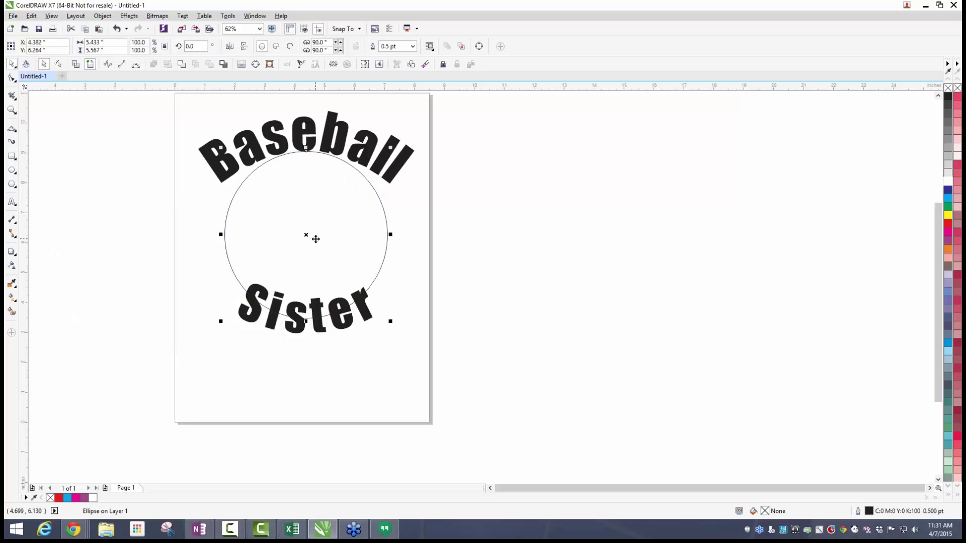
key(Delete)
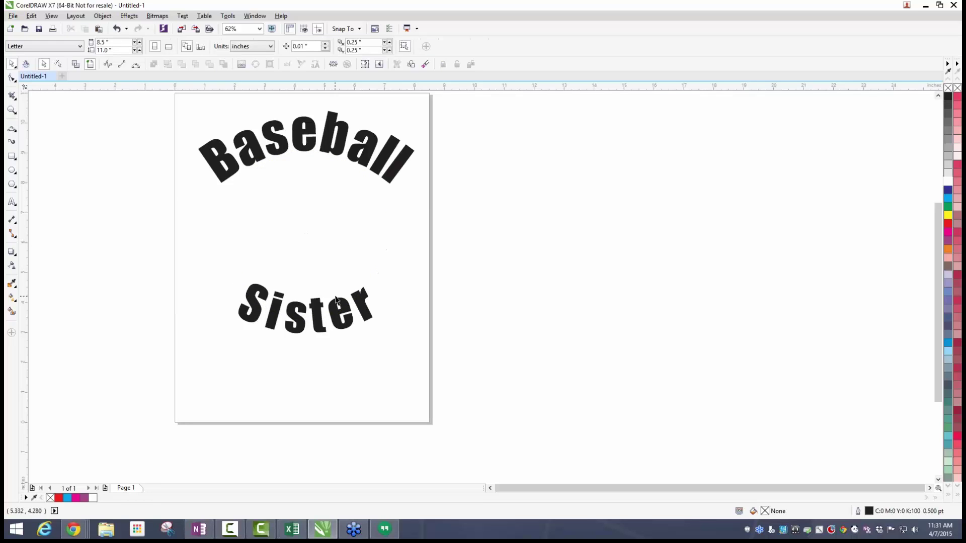
Delete the curved "Sister" text, and move "Baseball" lower on the page, enlarging it to about 8.05 inches wide.
key(Delete)
drag(345, 161, 394, 244)
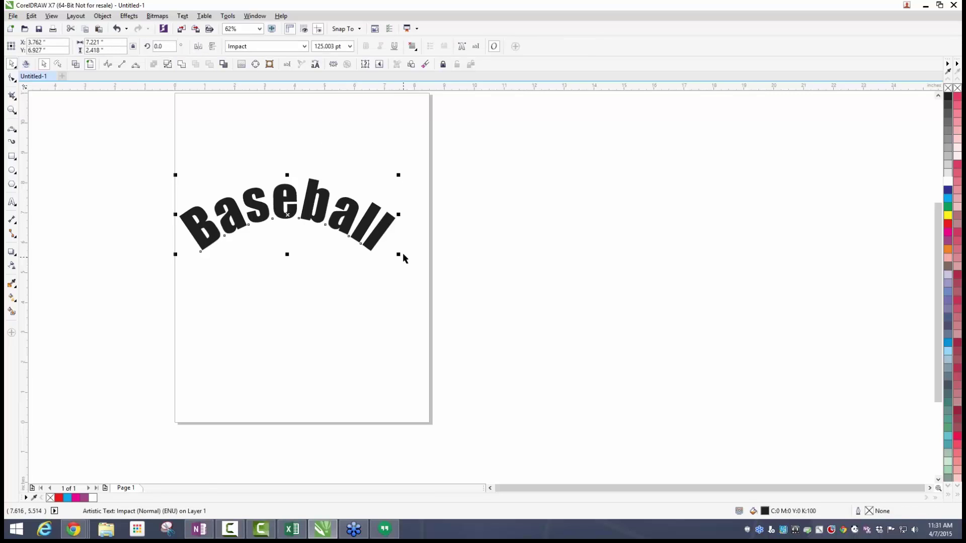
drag(399, 175, 423, 166)
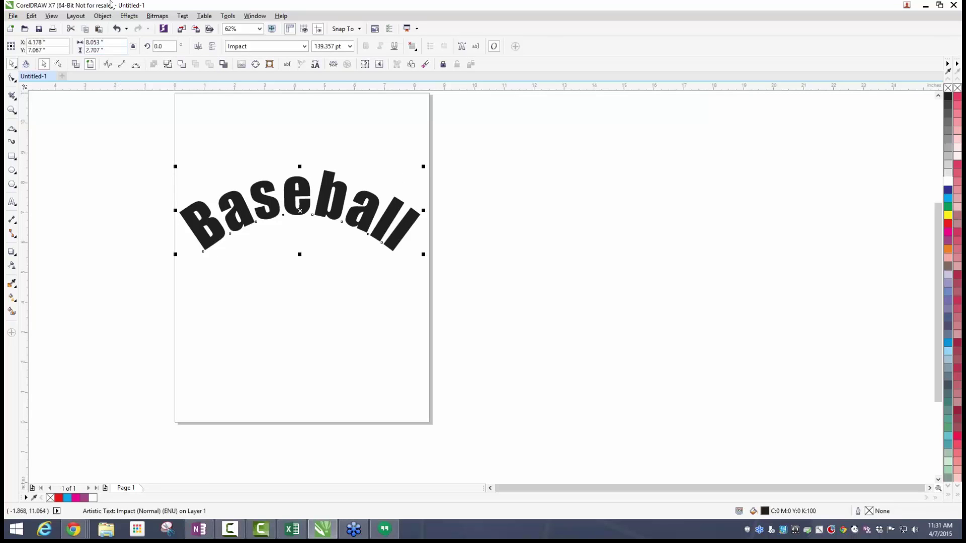
Open the Contour effect settings for the curved "Baseball" text.
click(129, 16)
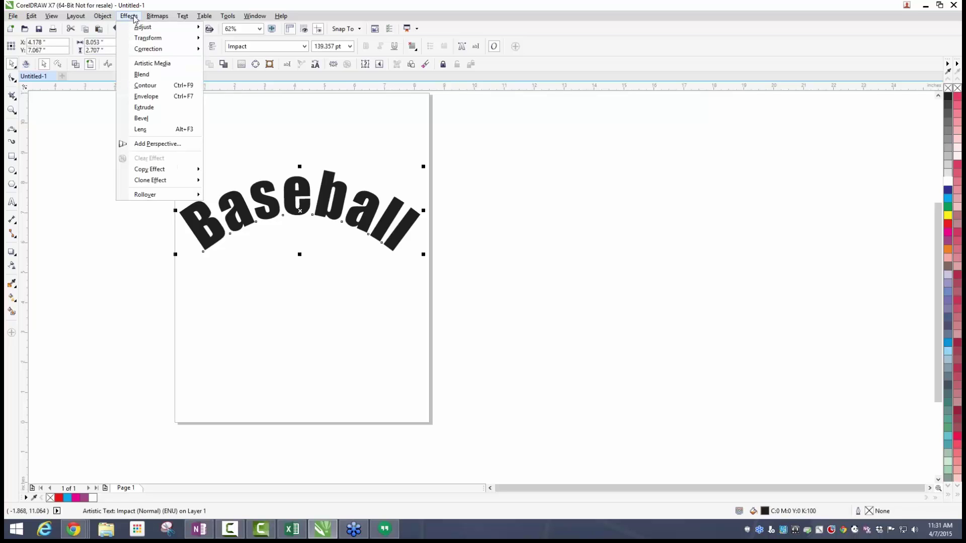
mouse_move(97, 17)
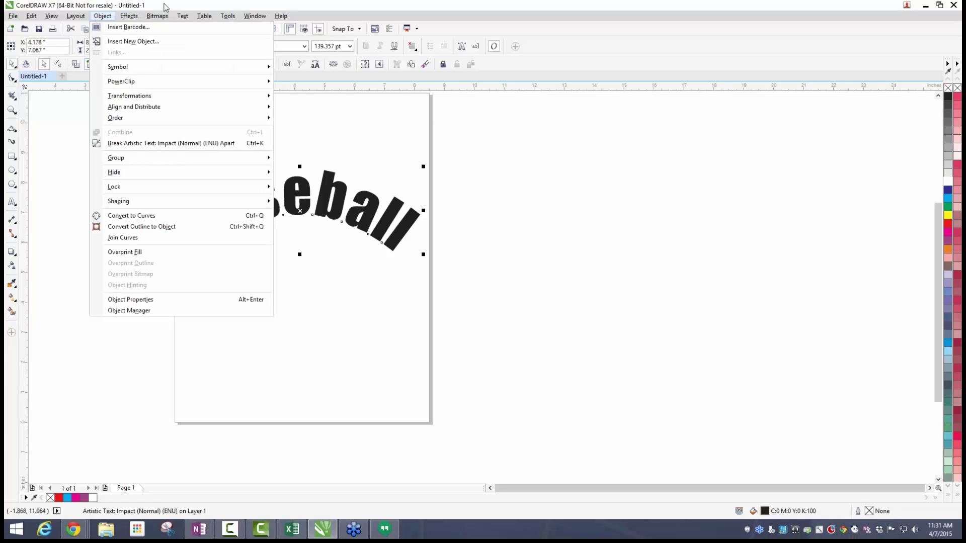
mouse_move(182, 17)
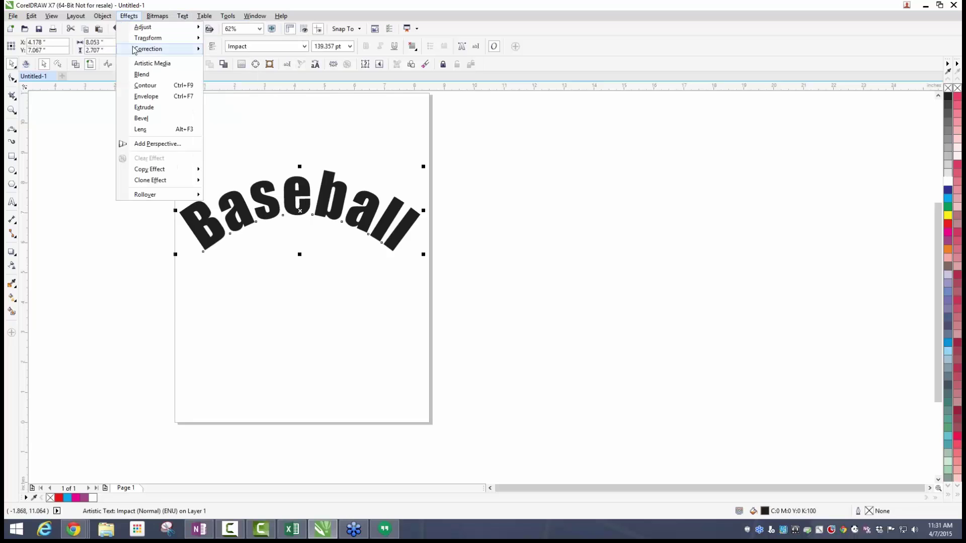
click(140, 88)
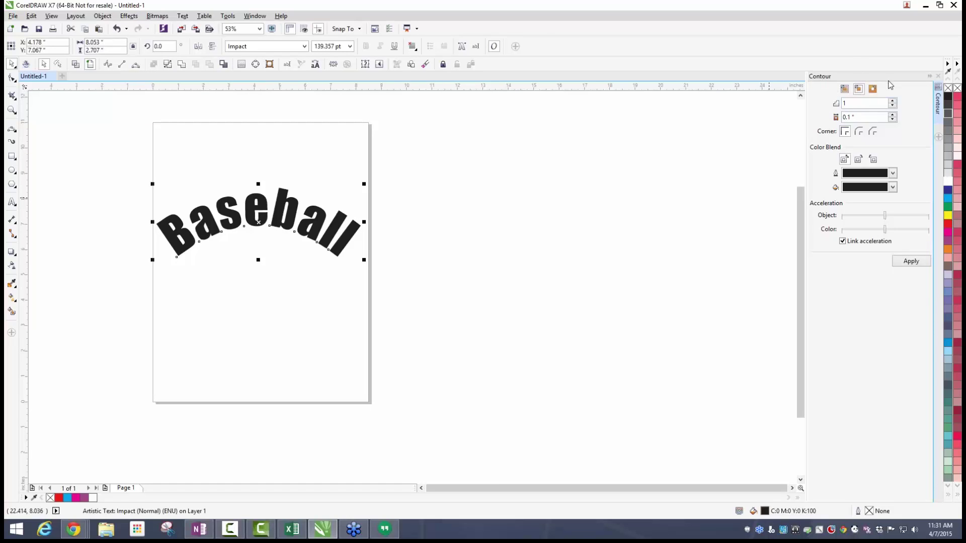
Try to apply a one-step inside contour with a 0.3 inch offset to the "Baseball" text.
click(851, 104)
double_click(851, 103)
click(850, 117)
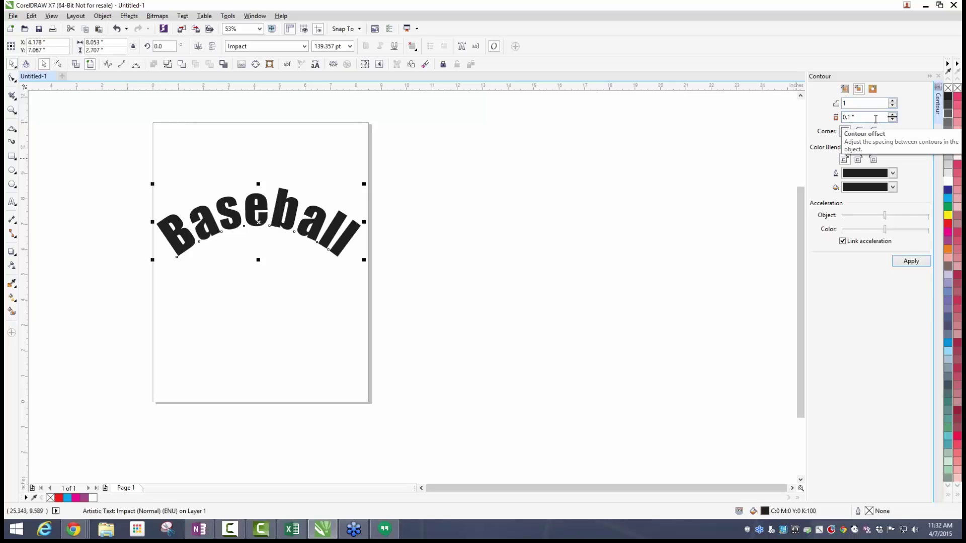
text(3)
click(908, 263)
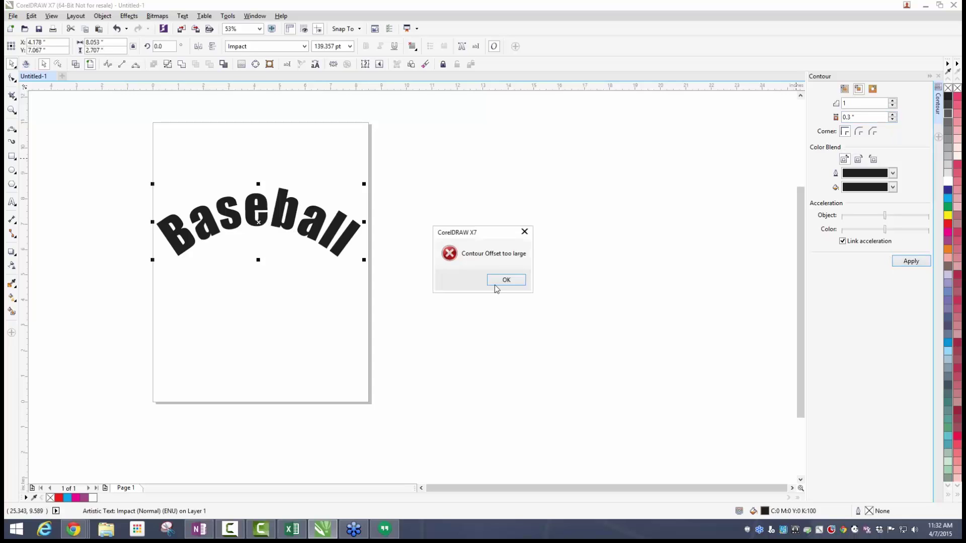
click(496, 283)
Apply a one-step outside contour with a 0.3 inch offset to the "Baseball" text.
click(374, 188)
scroll(276, 221, up, 2)
click(276, 222)
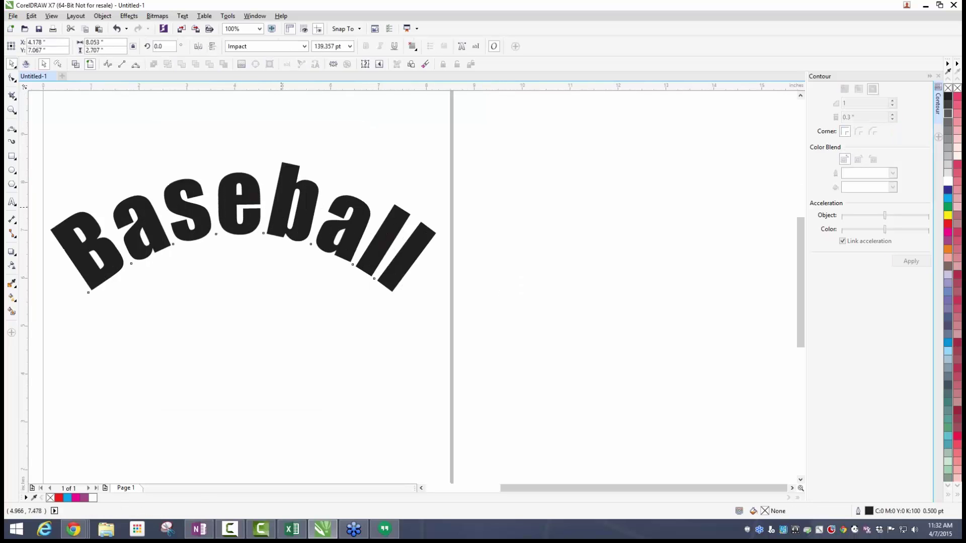
click(851, 117)
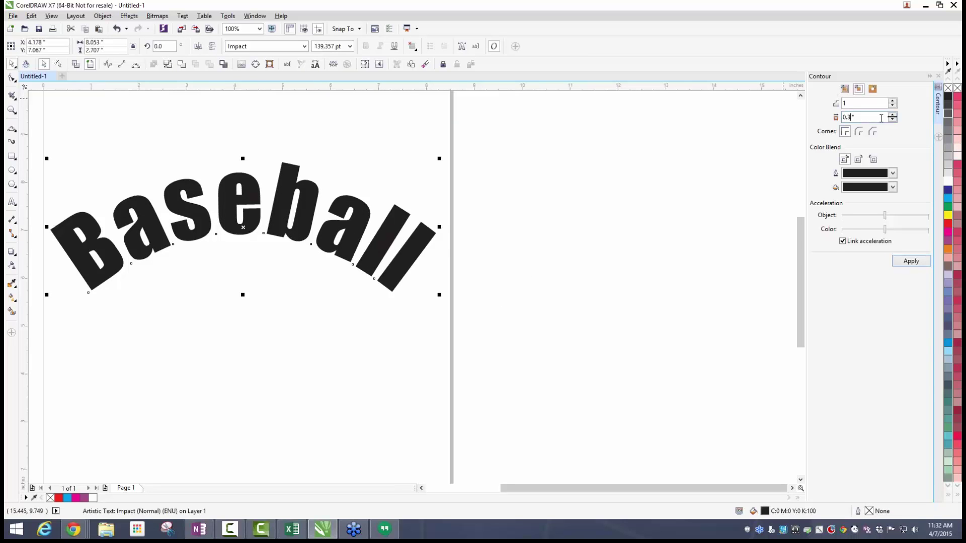
key(BackSpace)
text(1)
click(872, 89)
click(849, 117)
key(BackSpace)
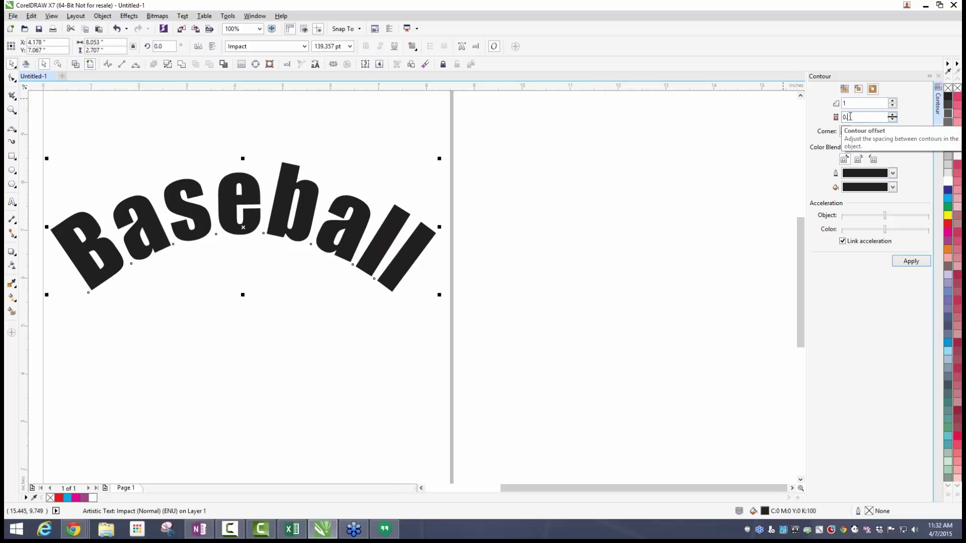
text(3)
click(911, 261)
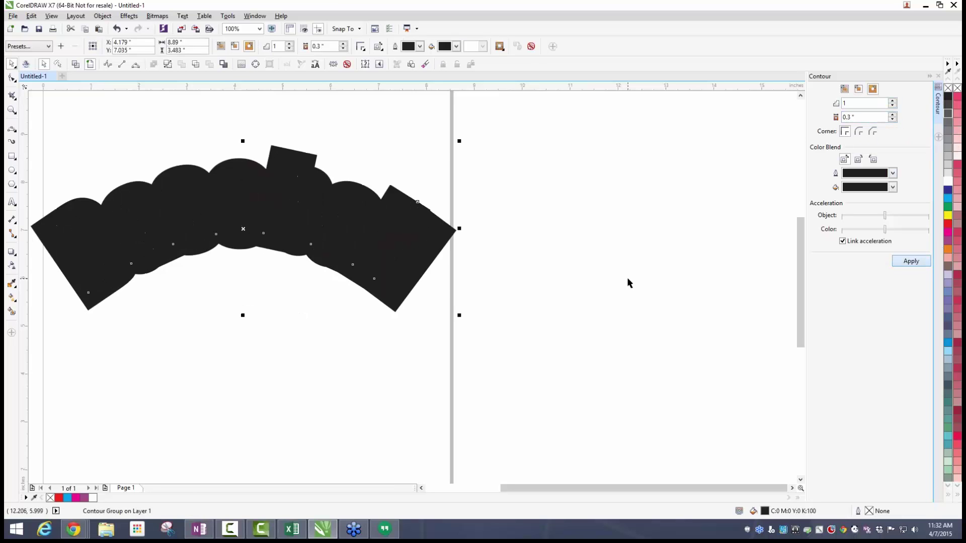
Fill the "Baseball" letters inside the black contour with cyan (C:100 M:0 Y:0 K:0).
click(621, 284)
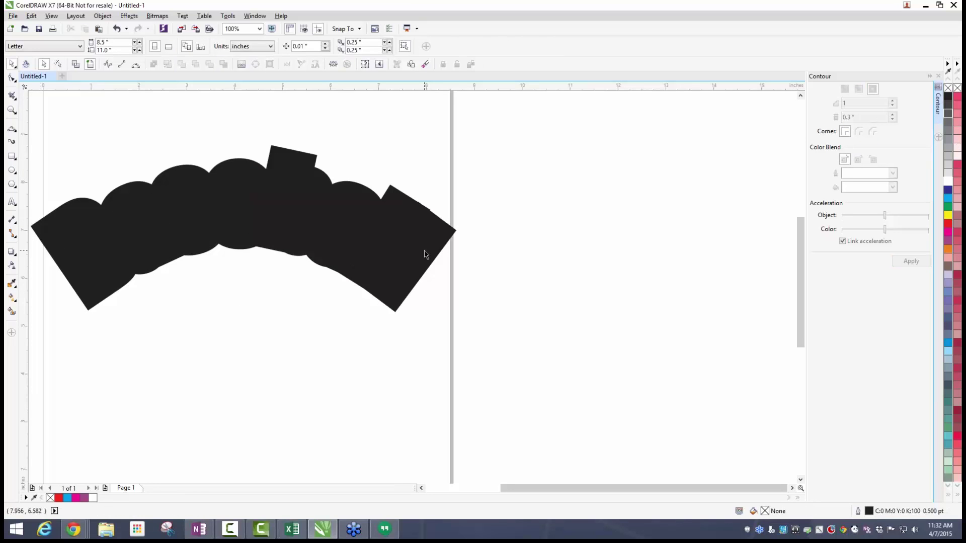
click(449, 239)
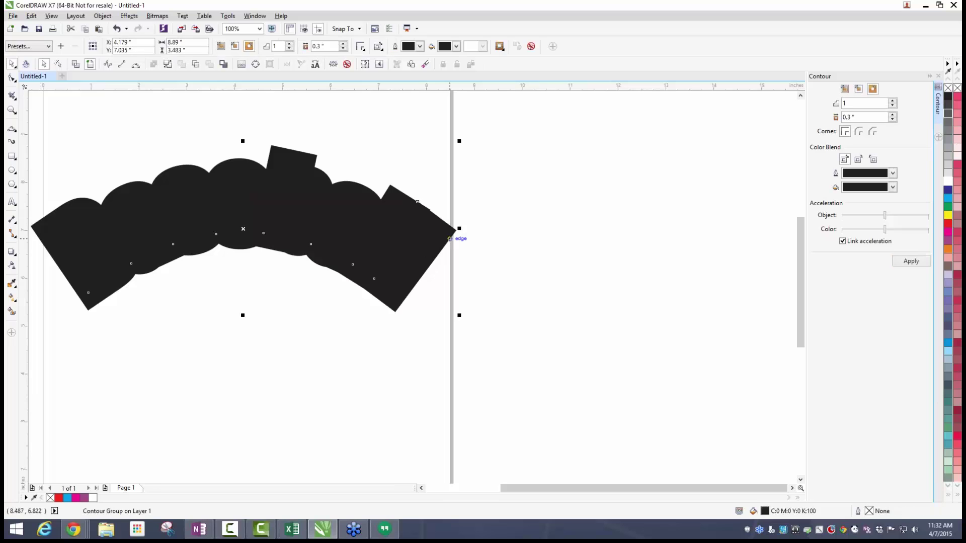
click(948, 198)
click(602, 248)
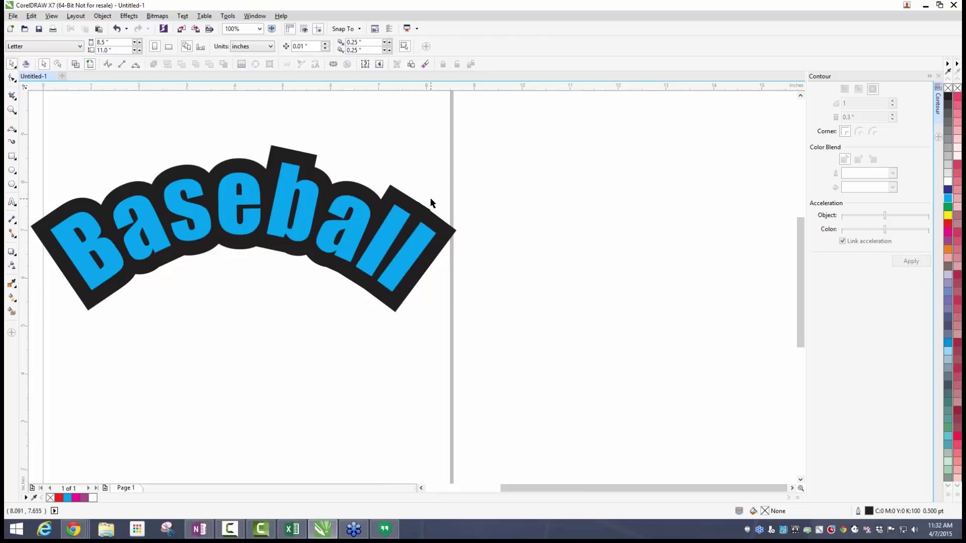
Widen the letter spacing of the contoured "Baseball" text with the Shape tool to about 9.44 inches overall, and deselect it.
scroll(413, 211, up, 2)
click(416, 222)
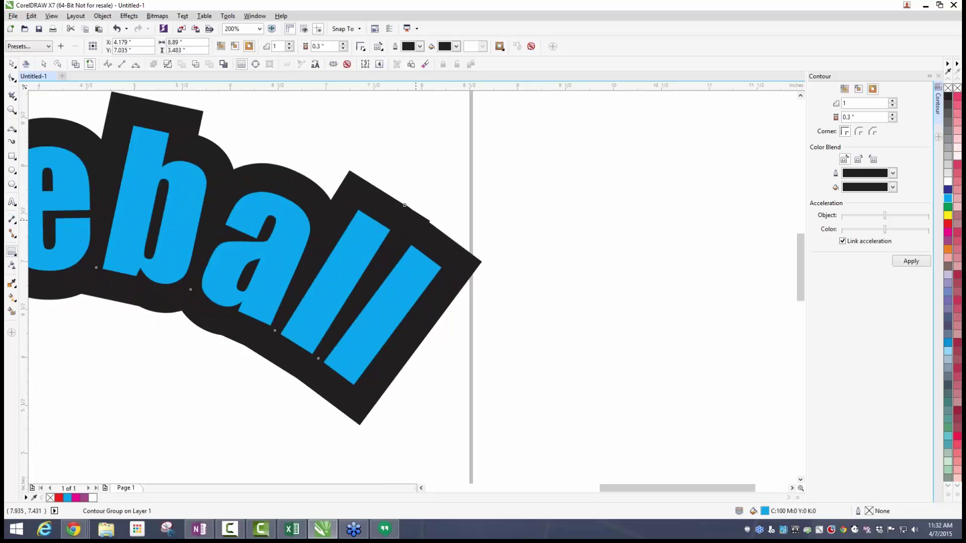
click(12, 78)
scroll(343, 225, down, 4)
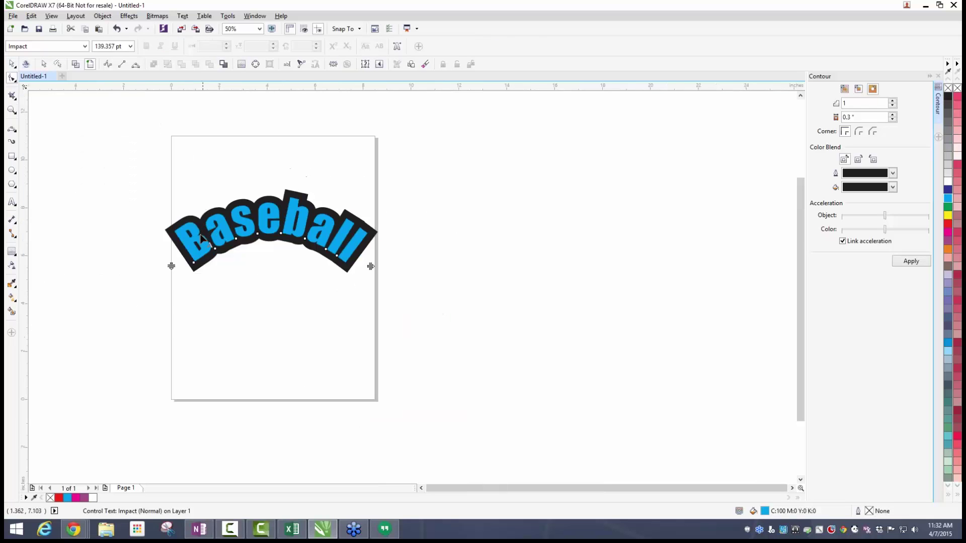
drag(371, 266, 383, 266)
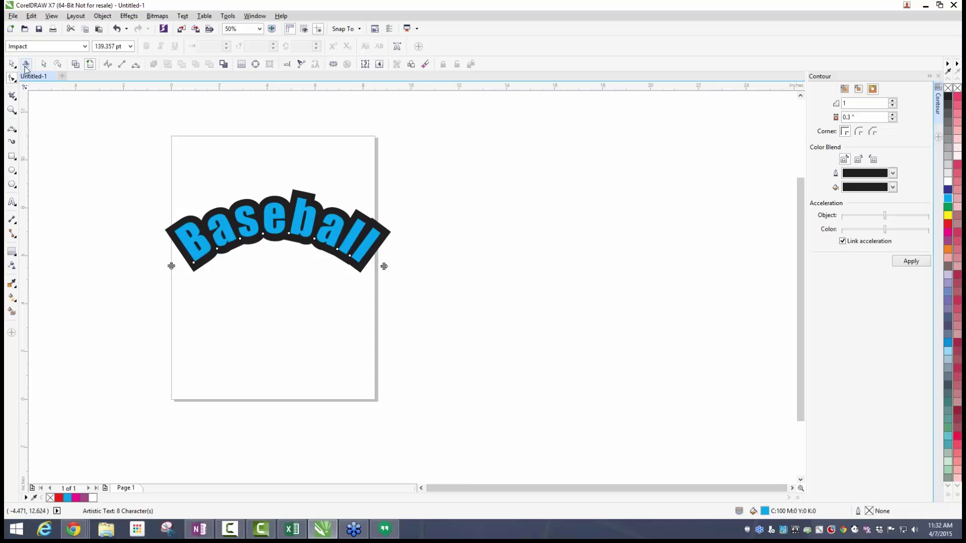
key(space)
click(498, 246)
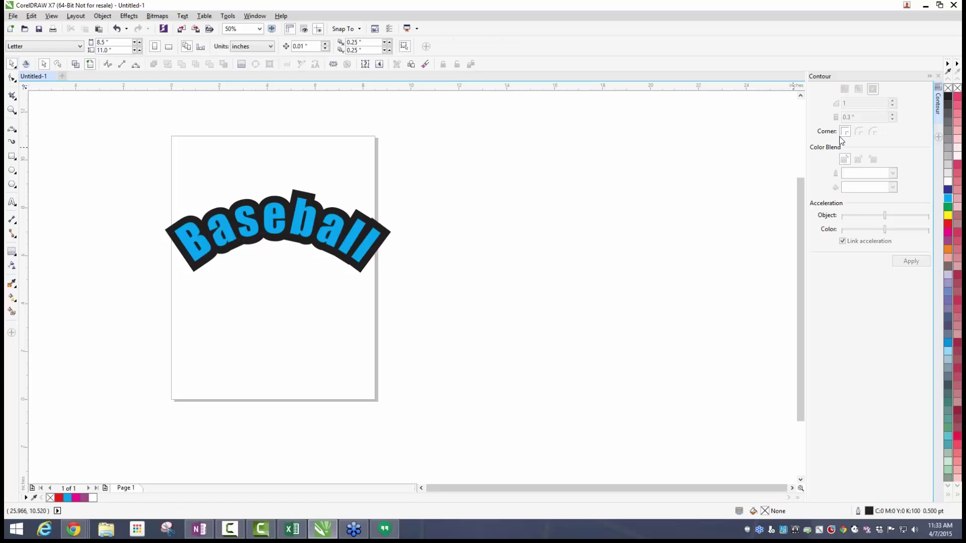
click(126, 17)
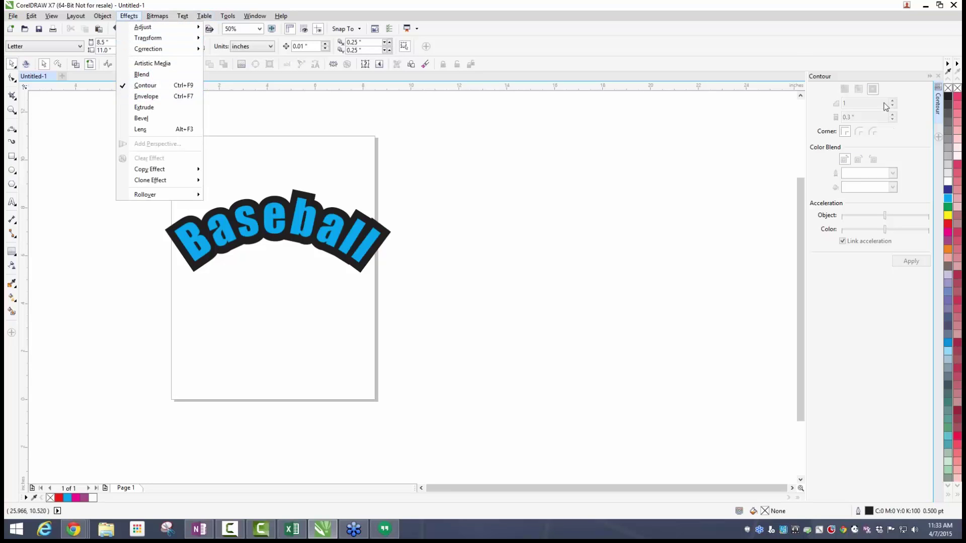
click(617, 183)
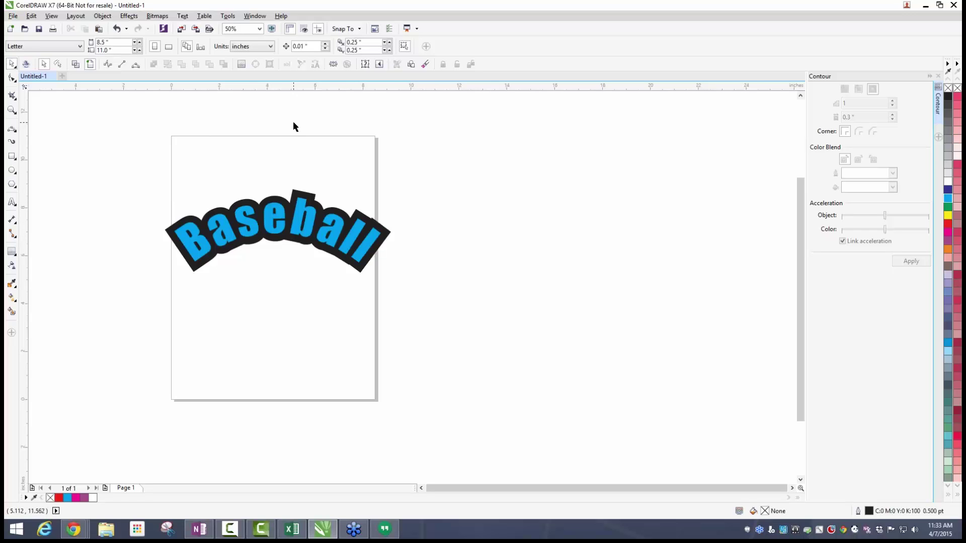
Delete the contoured "Baseball" group to clear the page.
drag(114, 156, 407, 312)
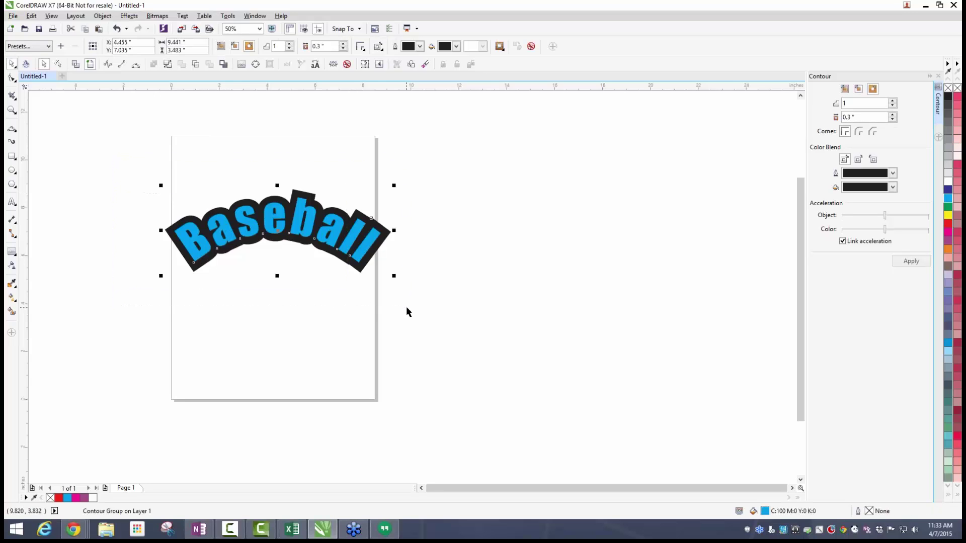
key(Delete)
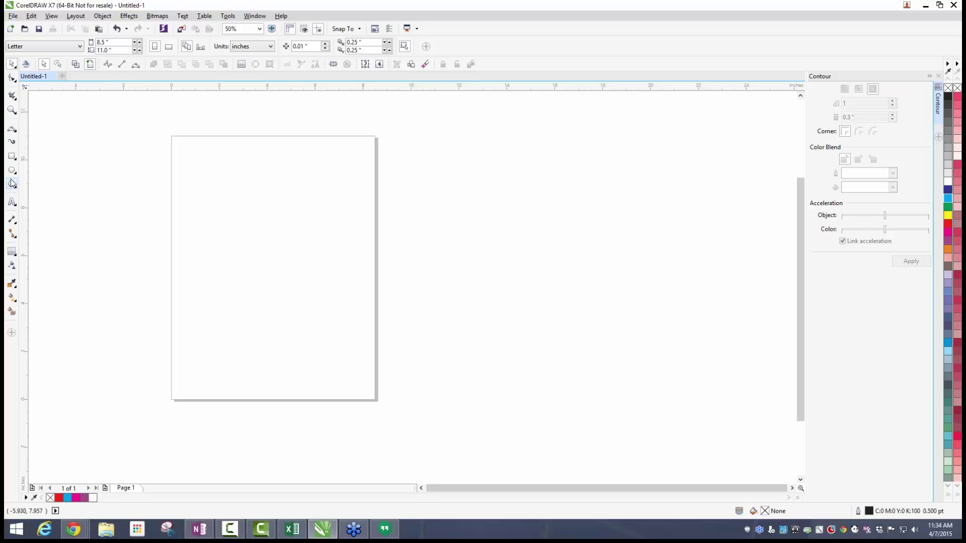
Add the artistic text "TRW", enlarge it to about 10.5 inches wide, and move it down over the page.
click(11, 202)
click(236, 168)
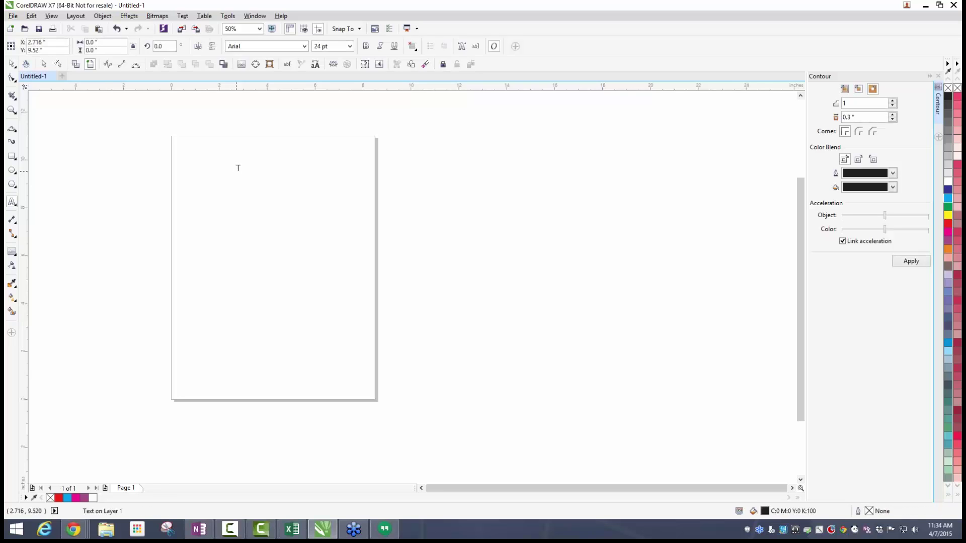
text(TRW)
key(ctrl+space)
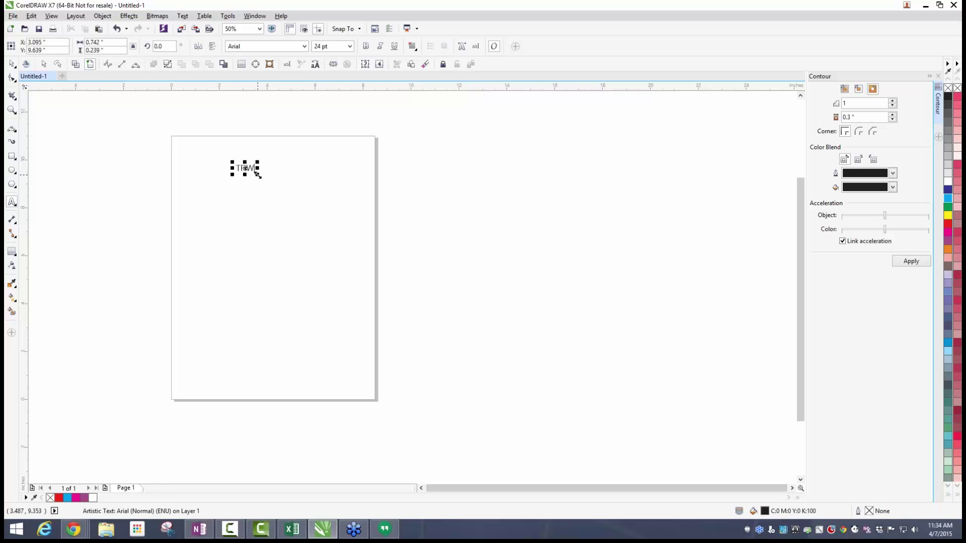
drag(258, 174, 491, 249)
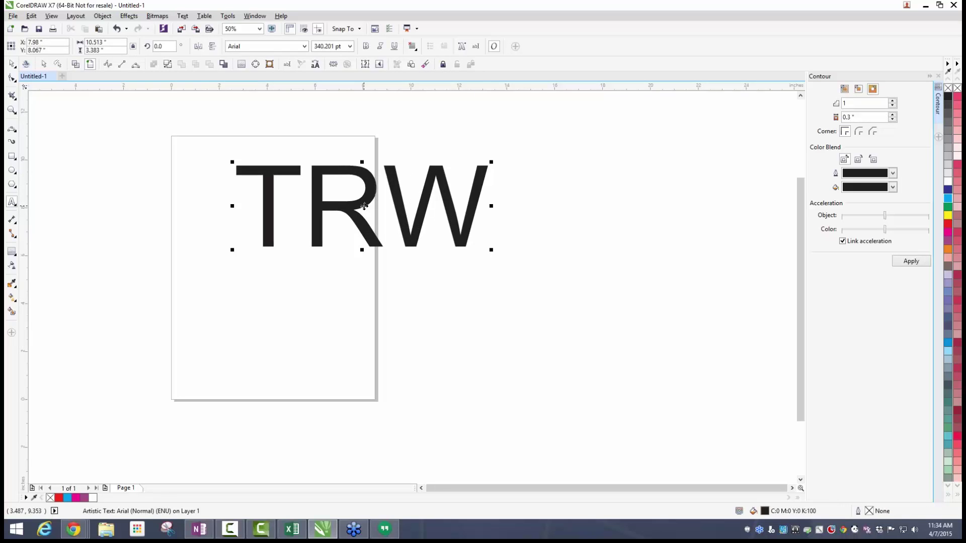
drag(365, 206, 282, 251)
key(F8)
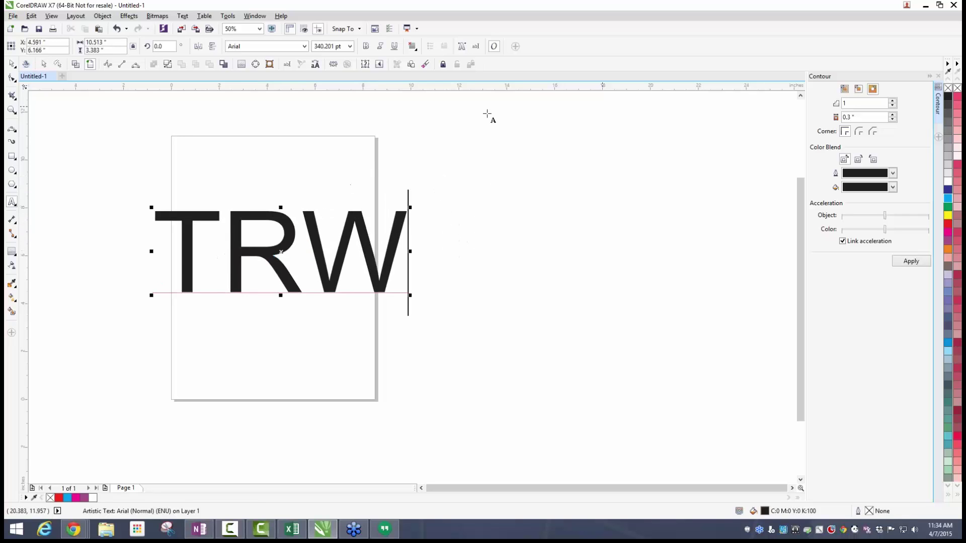
key(ctrl+space)
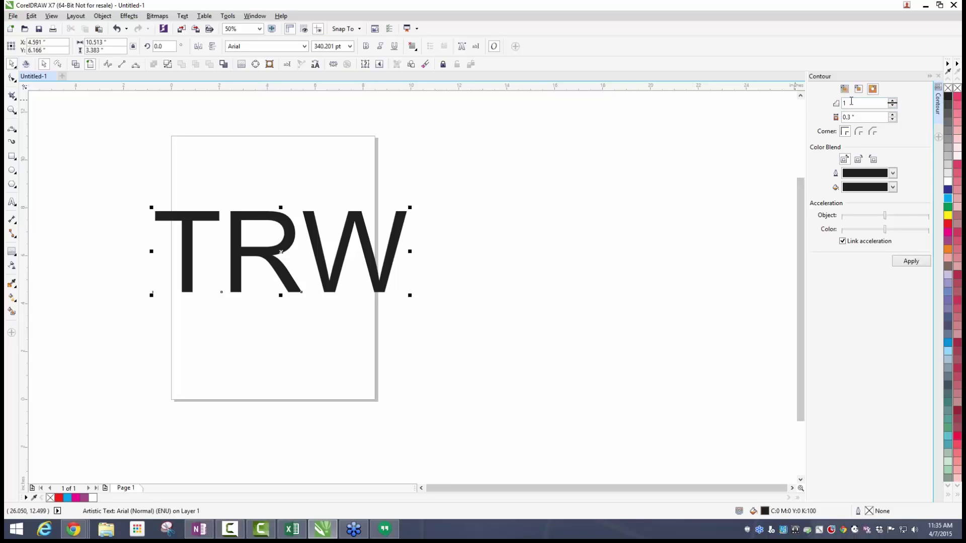
Apply a two-step outside contour with a 0.1 inch offset to the "TRW" text and deselect it.
double_click(844, 103)
text(2)
click(854, 117)
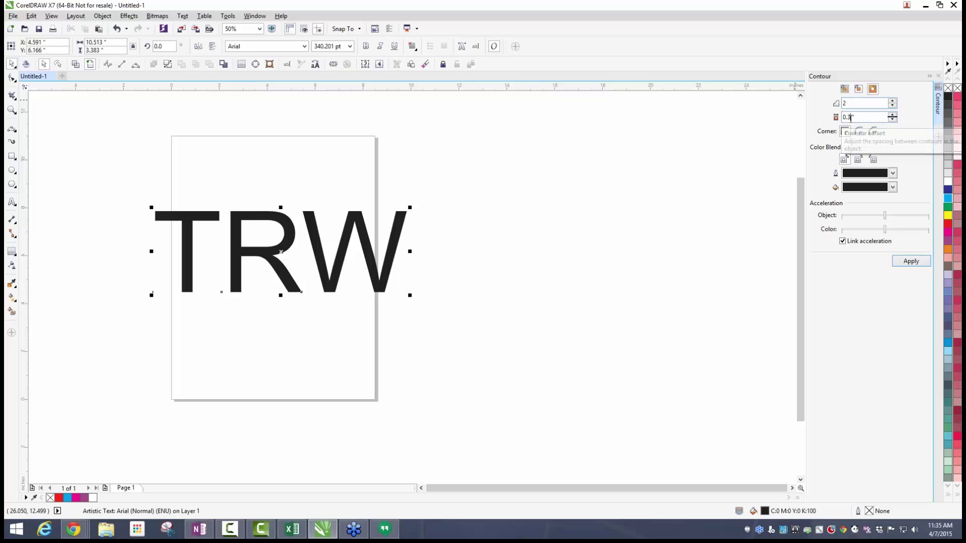
key(BackSpace)
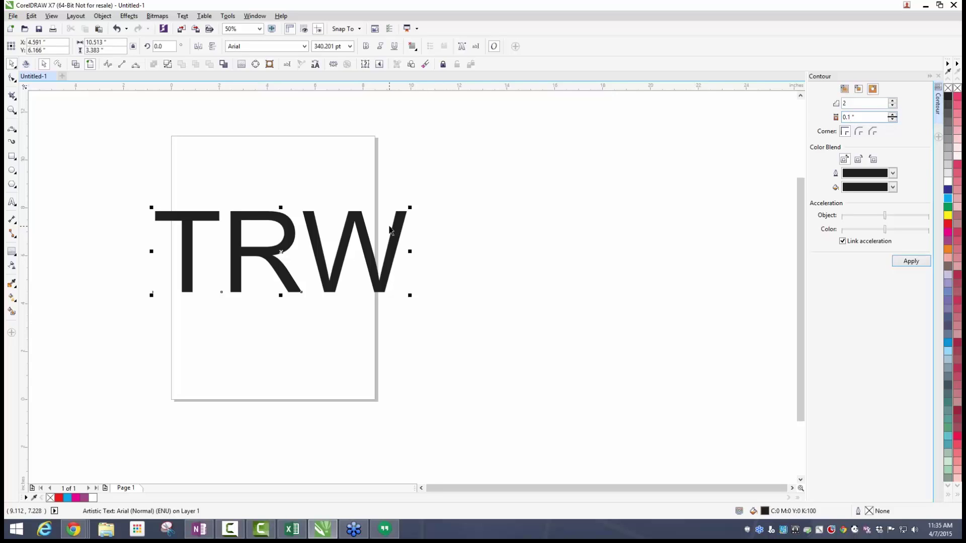
click(911, 261)
click(445, 273)
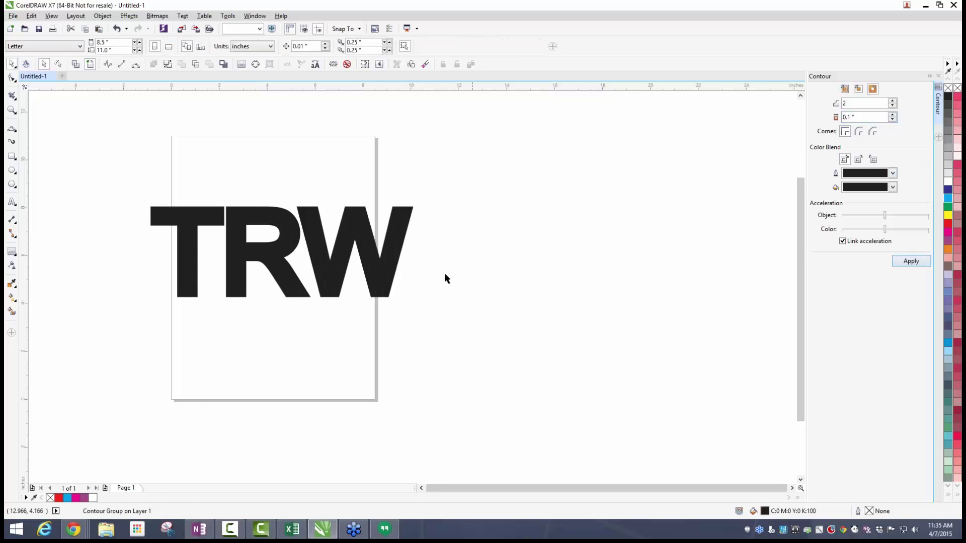
Fill the contoured "TRW" letters with blue (C:100 M:100 Y:0 K:0) while working in Wireframe view.
click(359, 269)
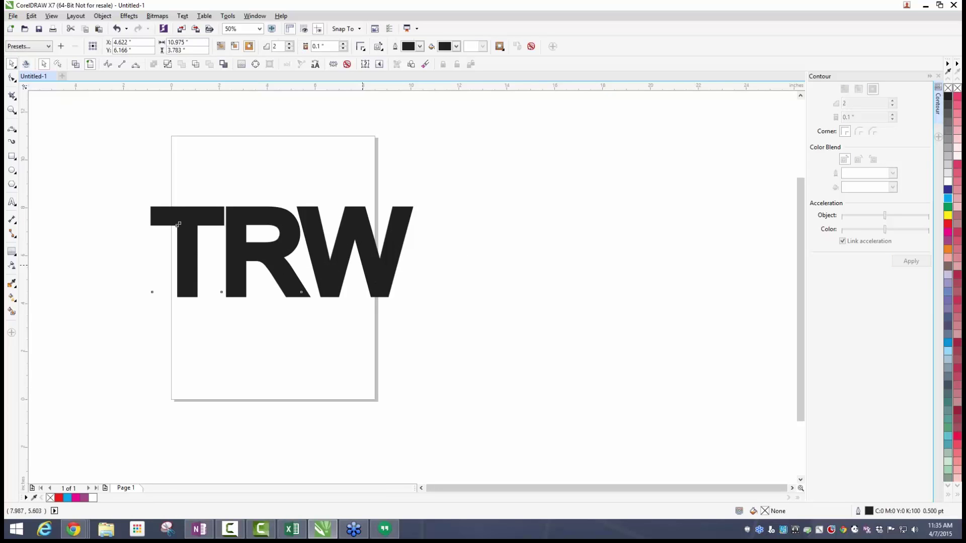
click(75, 65)
click(173, 204)
scroll(187, 209, up, 2)
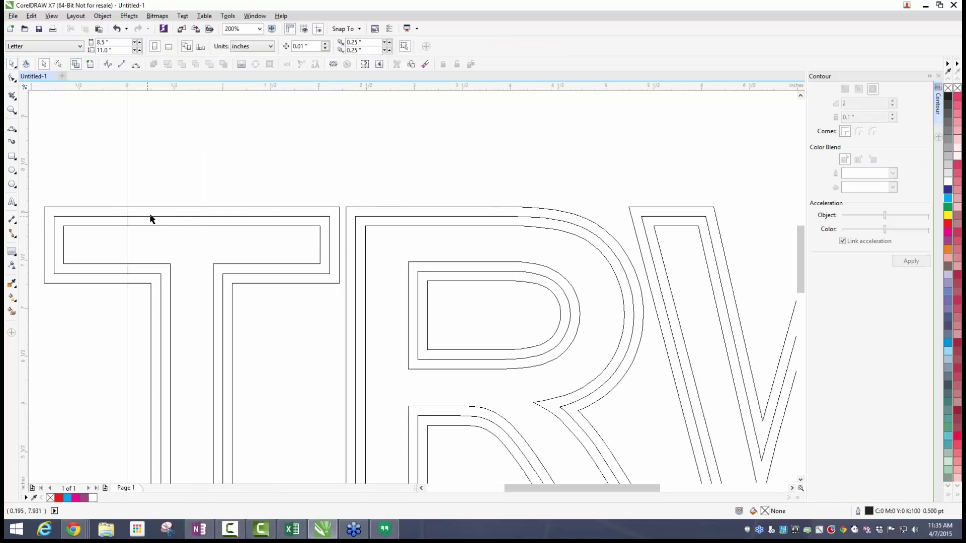
click(163, 208)
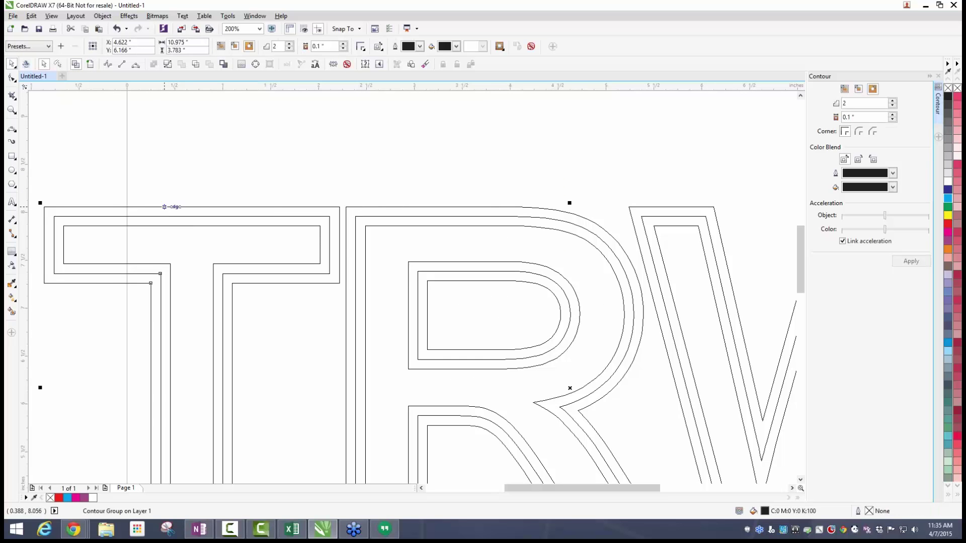
click(948, 195)
key(Escape)
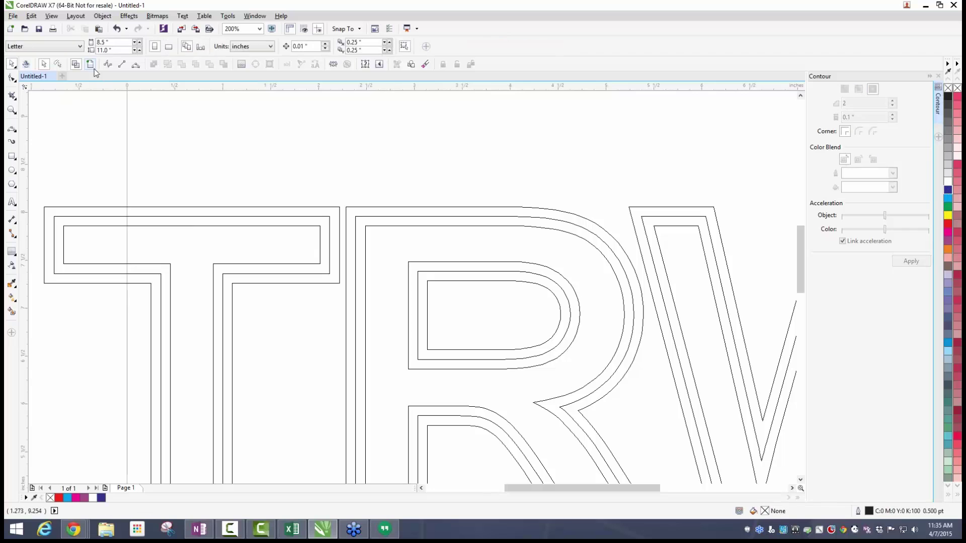
Return the display to Enhanced view and inspect the color steps around the "TRW" letters up close.
click(91, 65)
scroll(338, 215, down, 1)
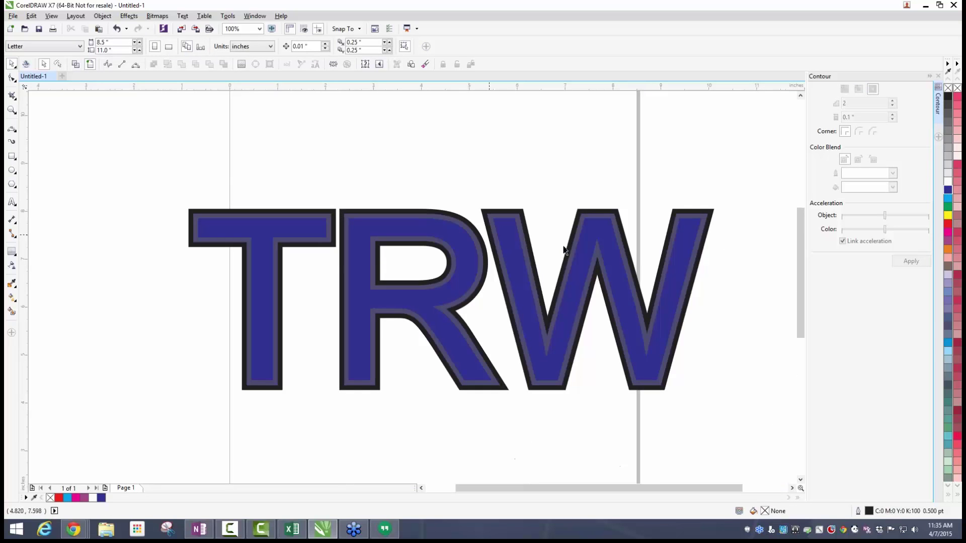
scroll(513, 243, up, 2)
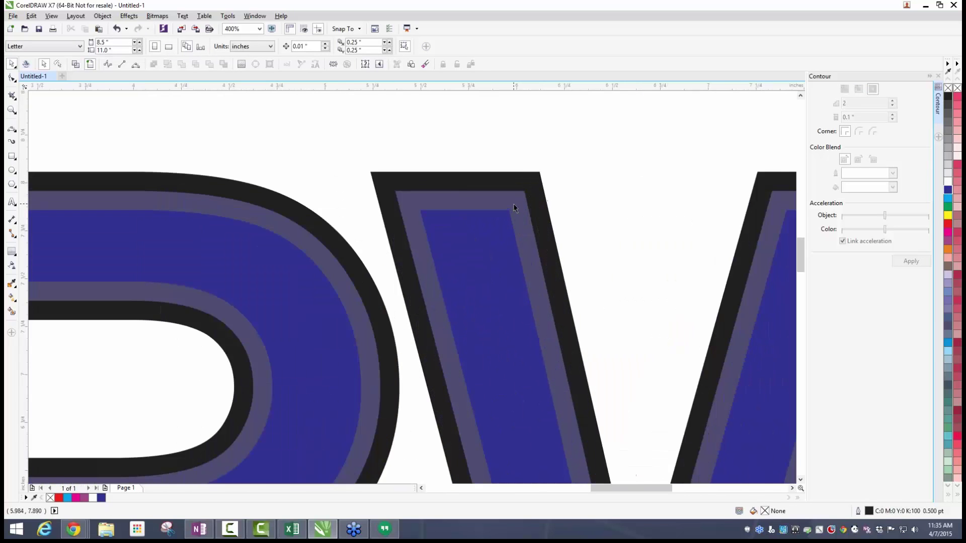
scroll(468, 234, down, 3)
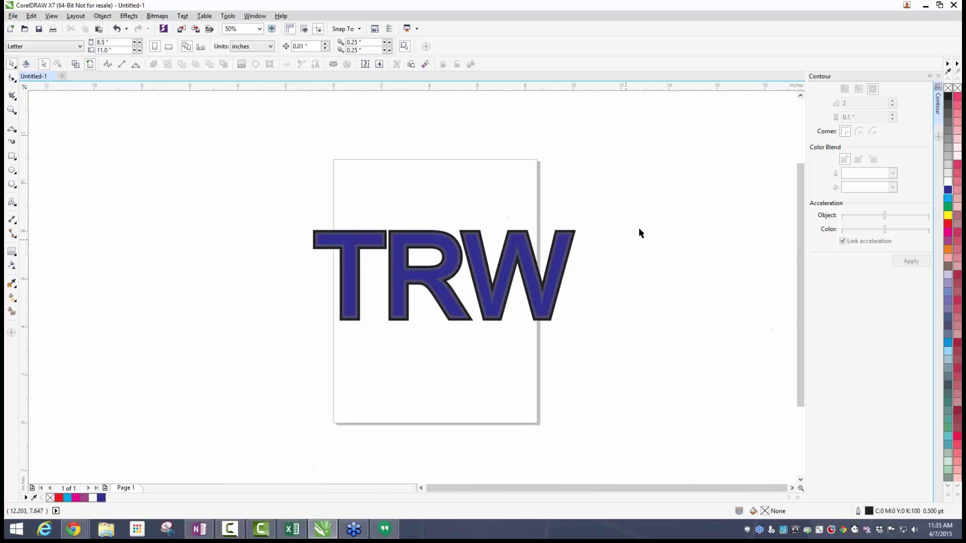
click(527, 230)
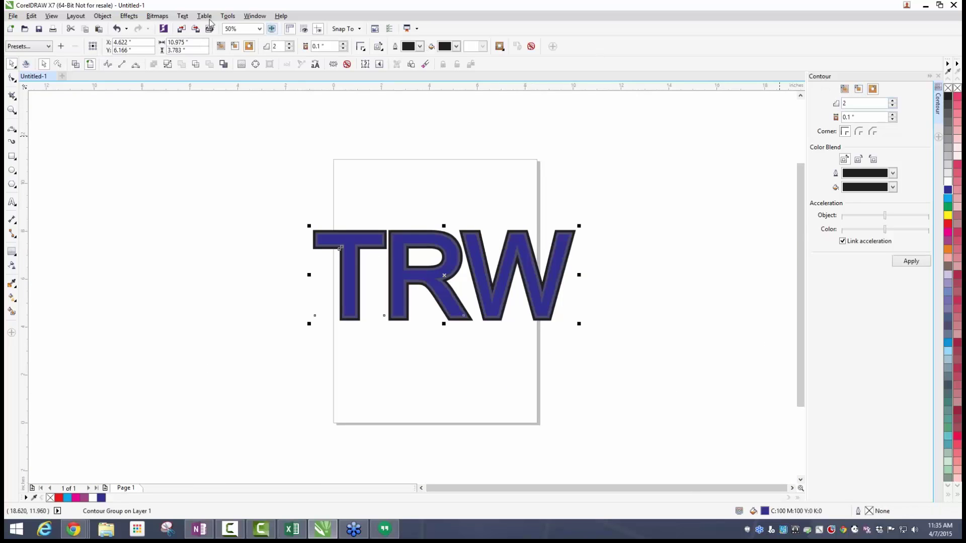
click(138, 18)
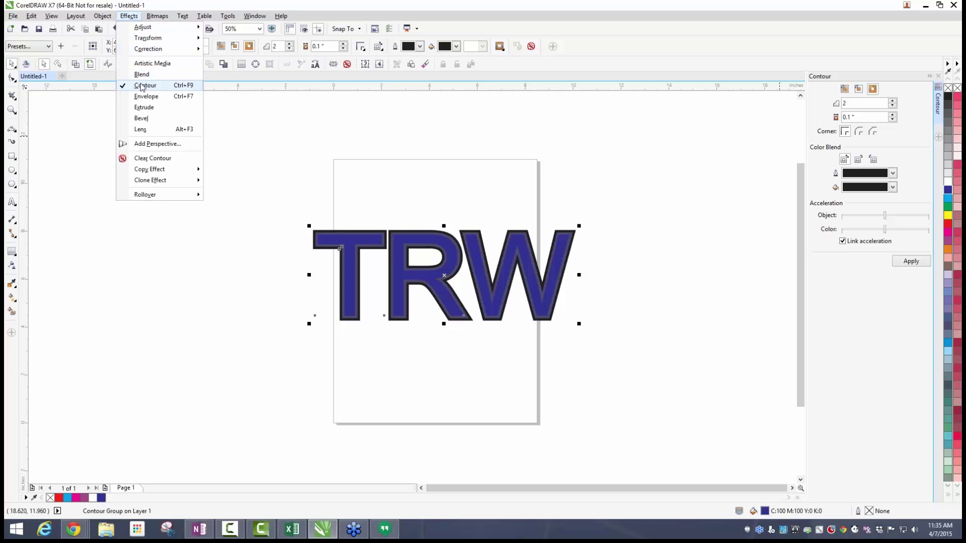
click(913, 115)
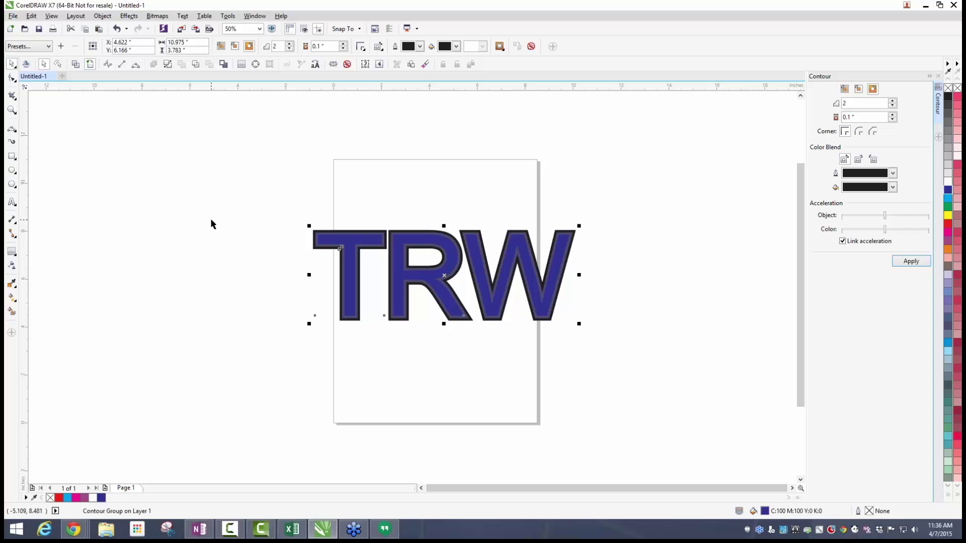
Delete the contoured "TRW" text so the page is empty.
click(291, 179)
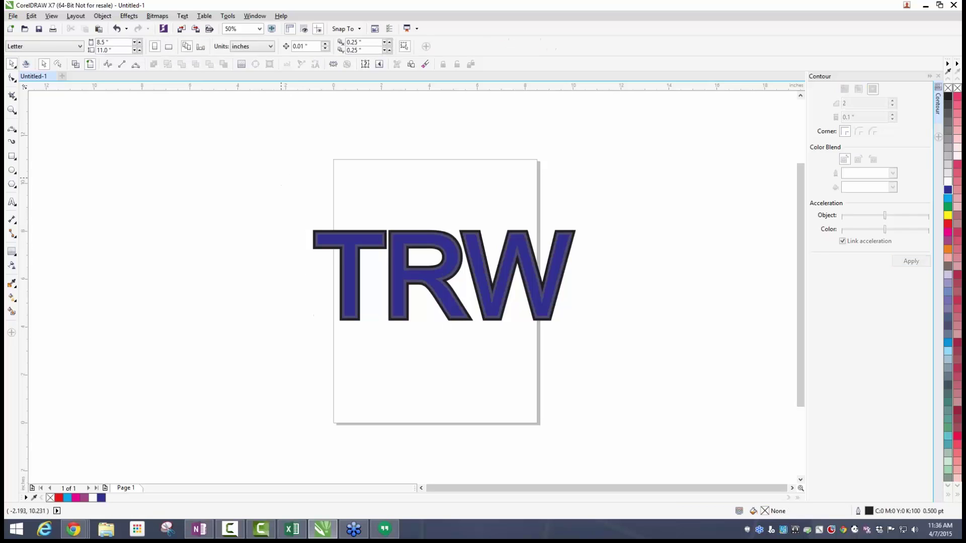
drag(278, 177, 628, 340)
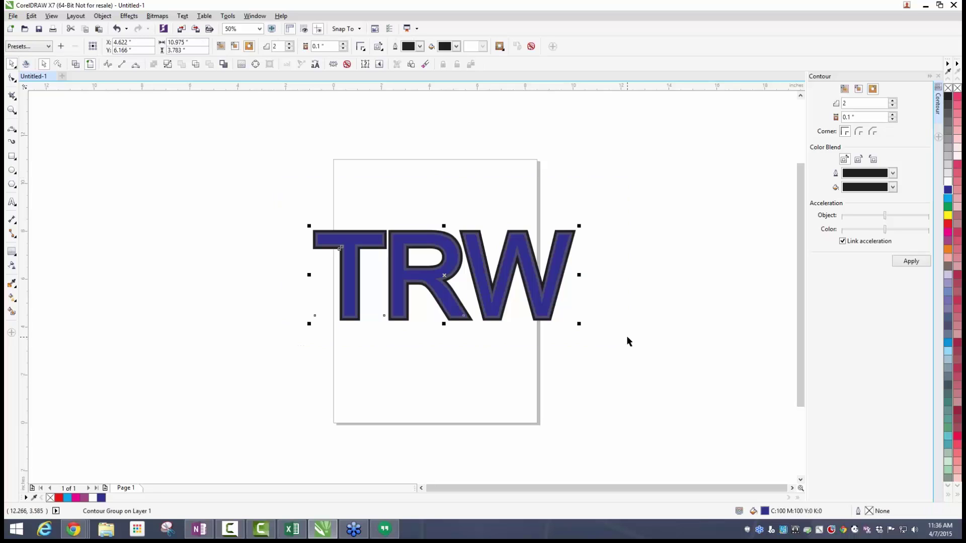
key(Delete)
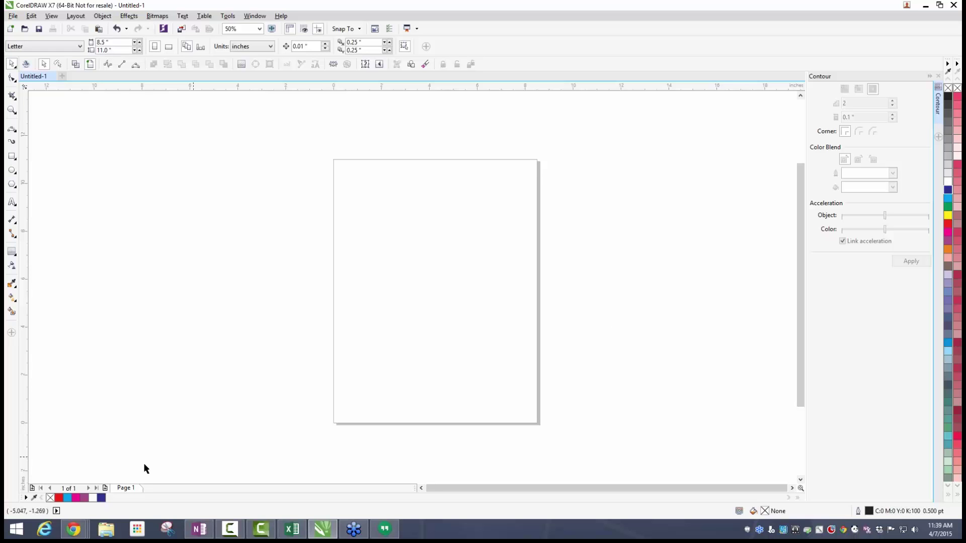
Switch to Chrome and open the upcoming events list of The Rhinestone World's Facebook page.
mouse_move(73, 529)
click(285, 478)
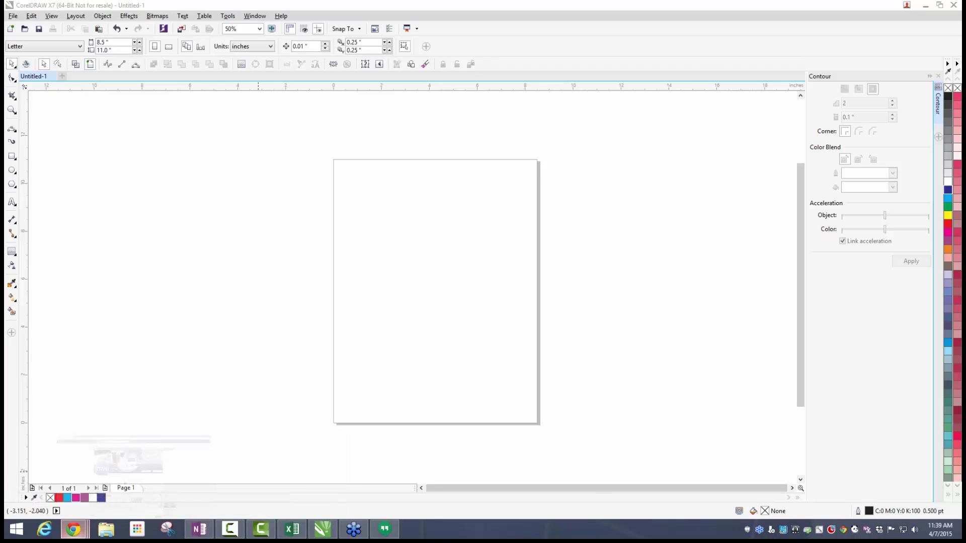
scroll(150, 164, down, 20)
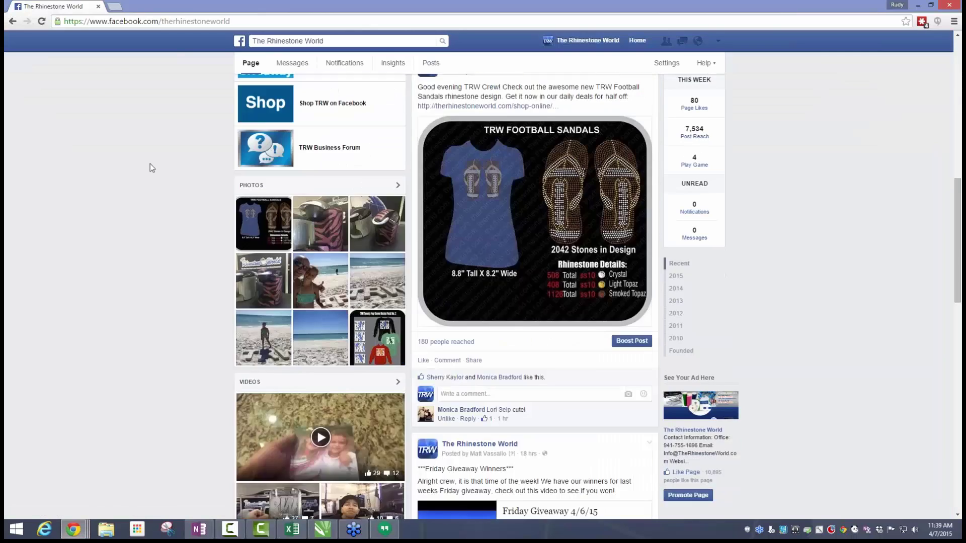
scroll(144, 164, down, 9)
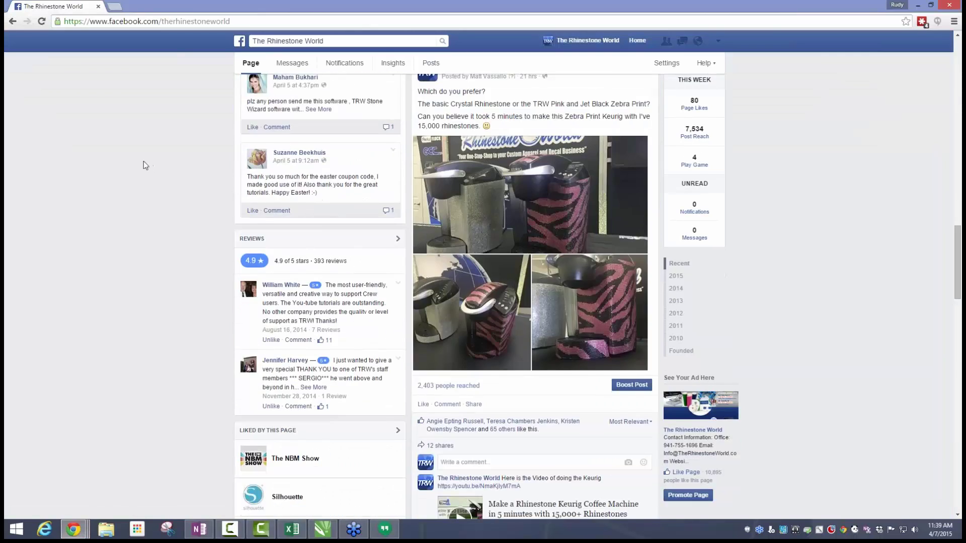
scroll(143, 164, up, 3)
scroll(145, 165, up, 7)
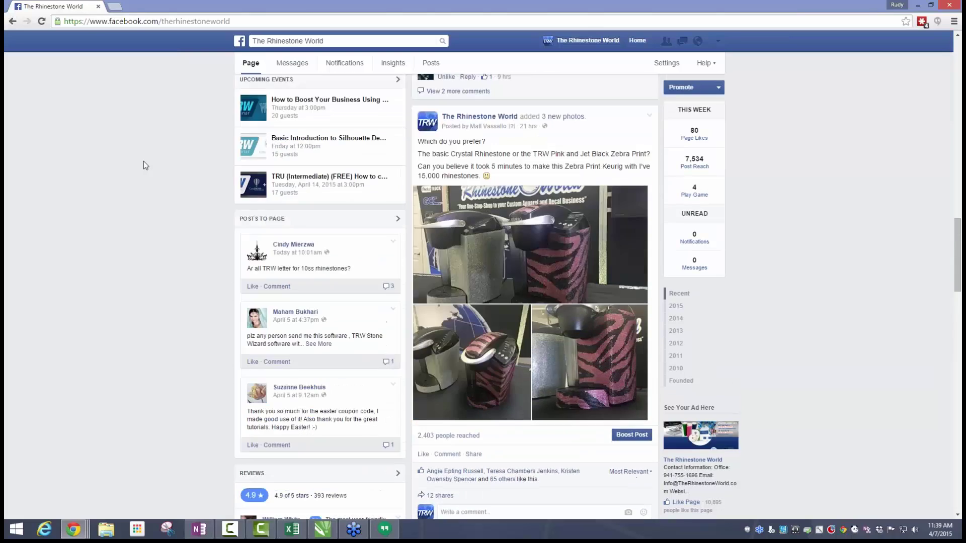
click(258, 234)
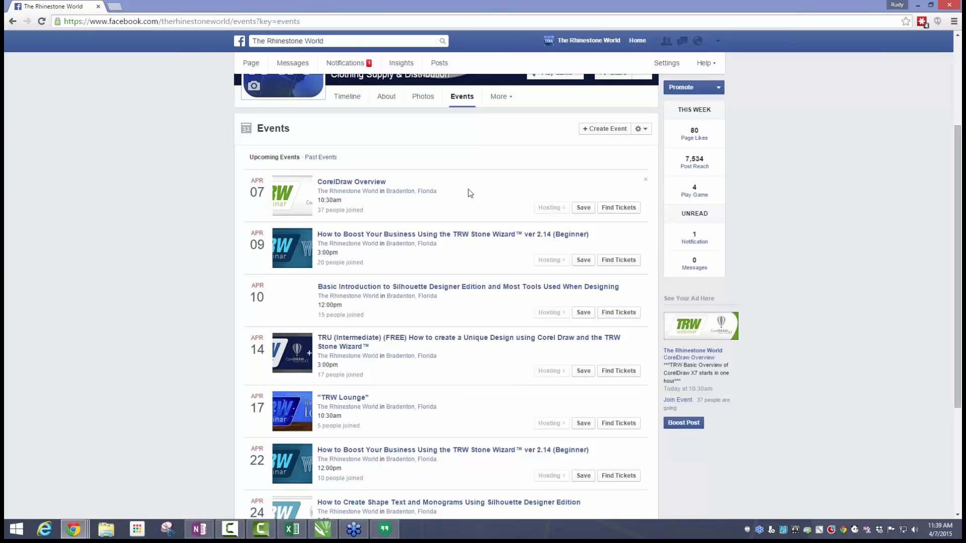
Look through the upcoming webinars on the Events page, examining their titles, dates and times.
mouse_move(373, 190)
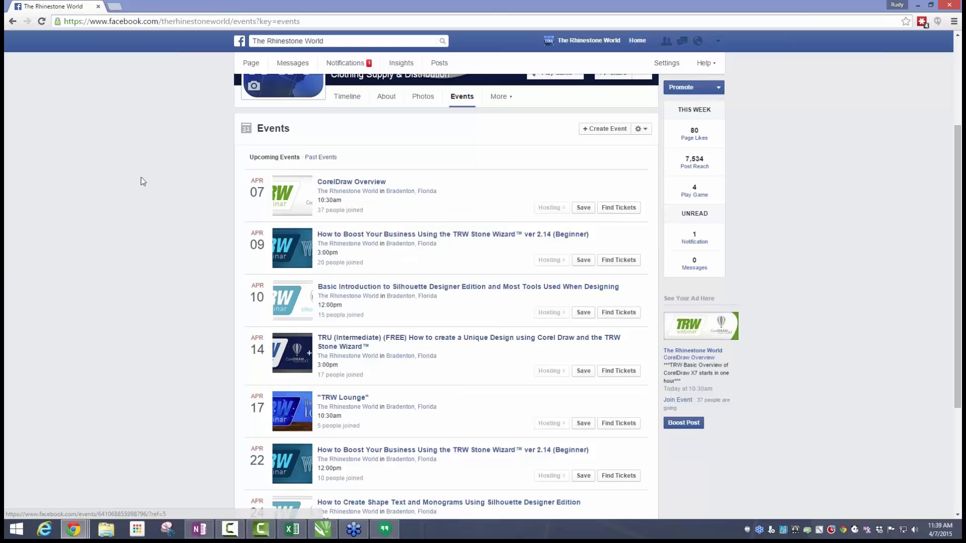
scroll(143, 169, down, 1)
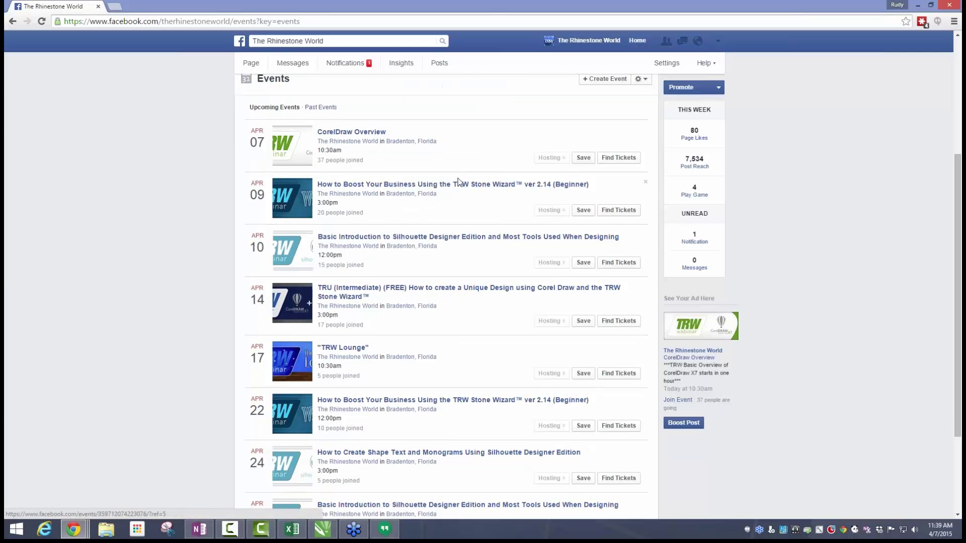
mouse_move(465, 189)
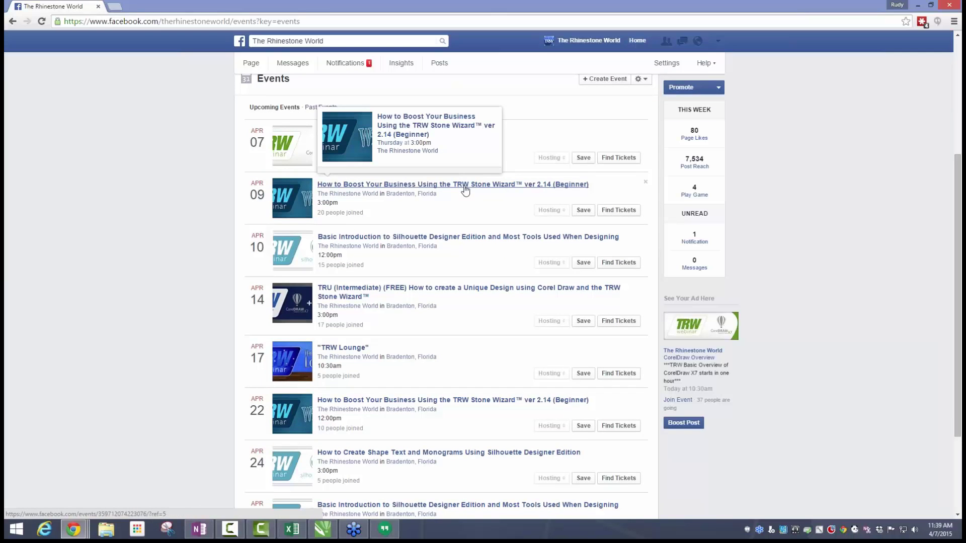
scroll(465, 190, down, 3)
scroll(450, 294, up, 4)
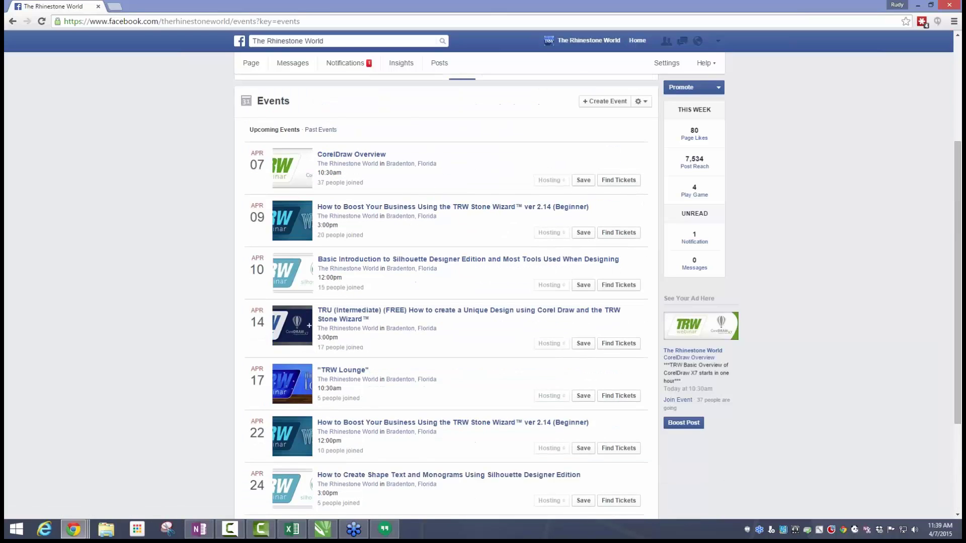
scroll(285, 233, down, 3)
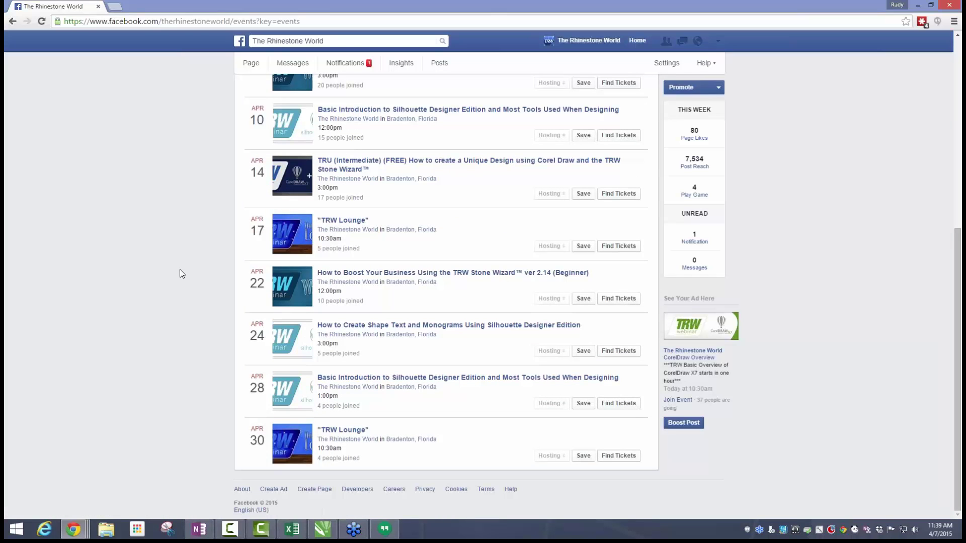
scroll(196, 276, up, 3)
scroll(195, 273, down, 3)
scroll(189, 276, up, 4)
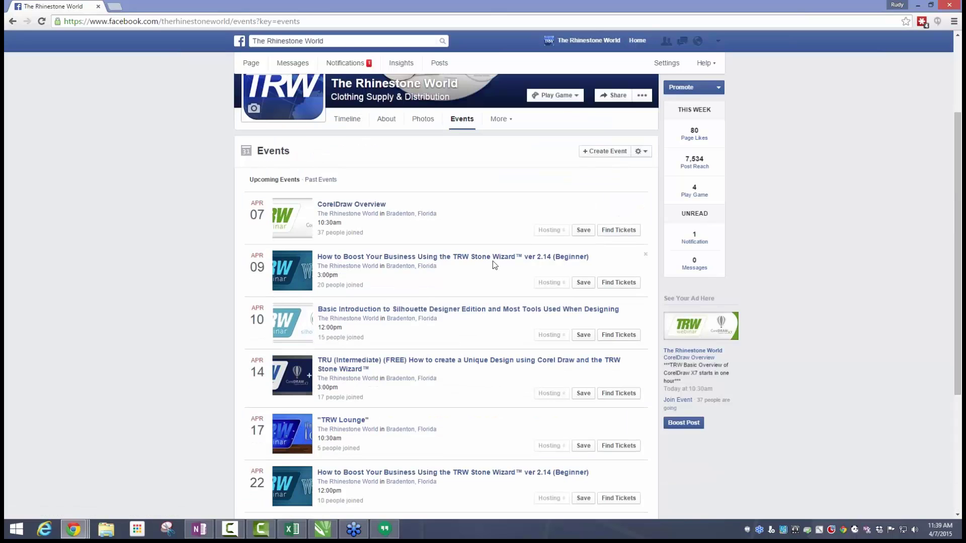
scroll(495, 266, down, 2)
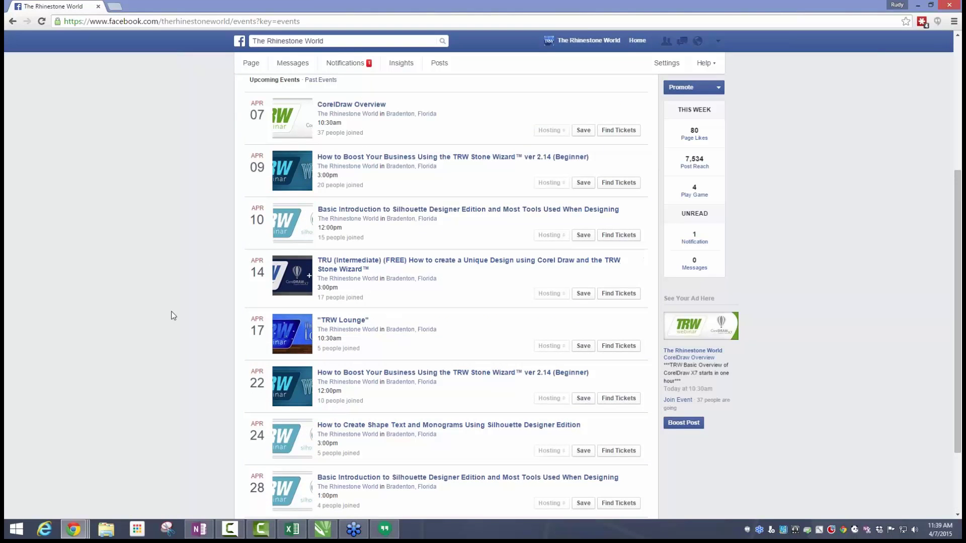
scroll(173, 320, down, 2)
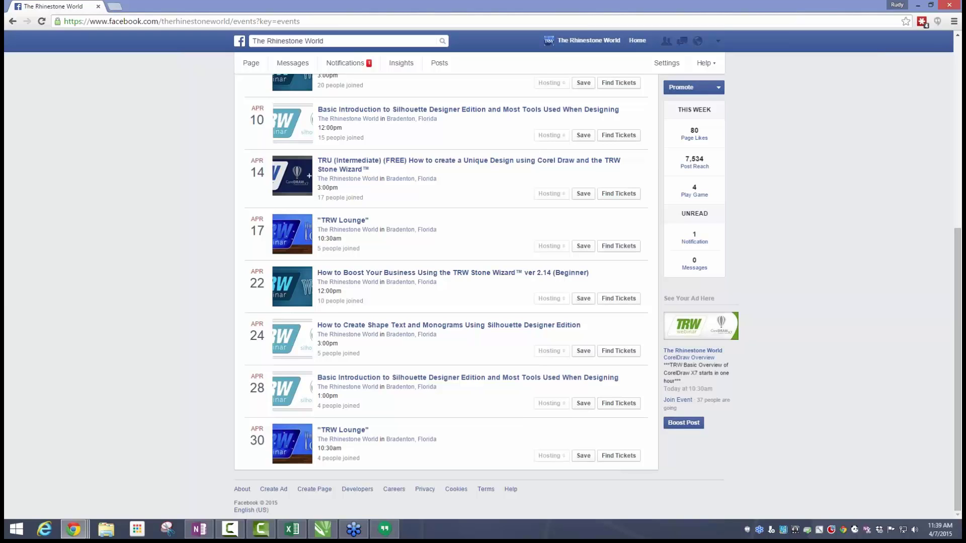
scroll(68, 299, up, 3)
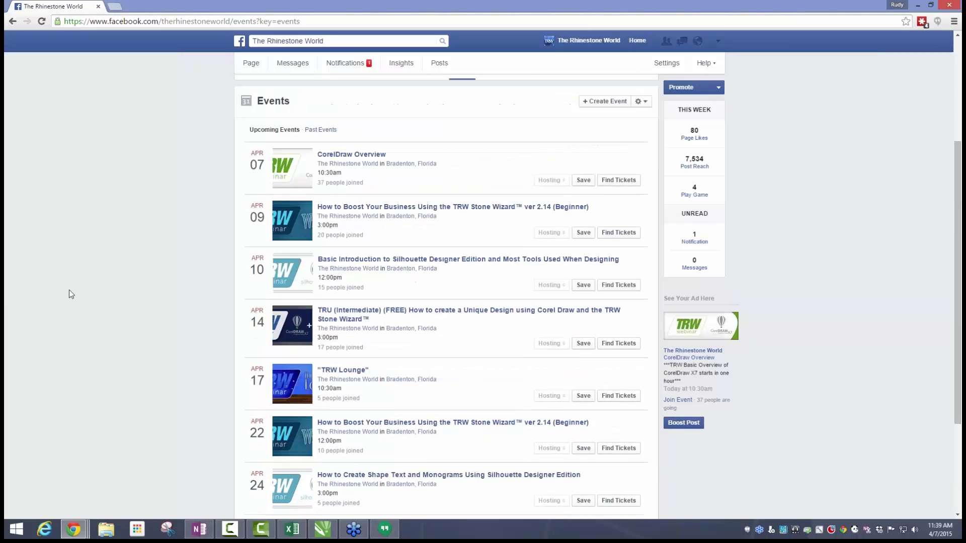